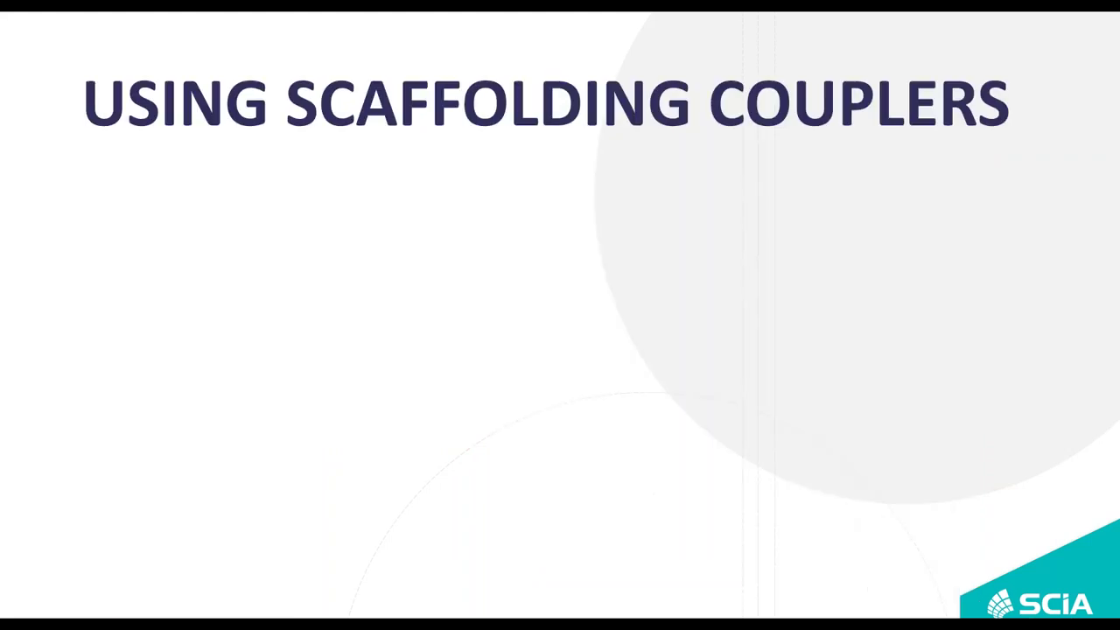
# End the slide show, switch to SCIA Engineer, and open the Cross-Sections library with a wider window and section list.
pyautogui.press('Escape')
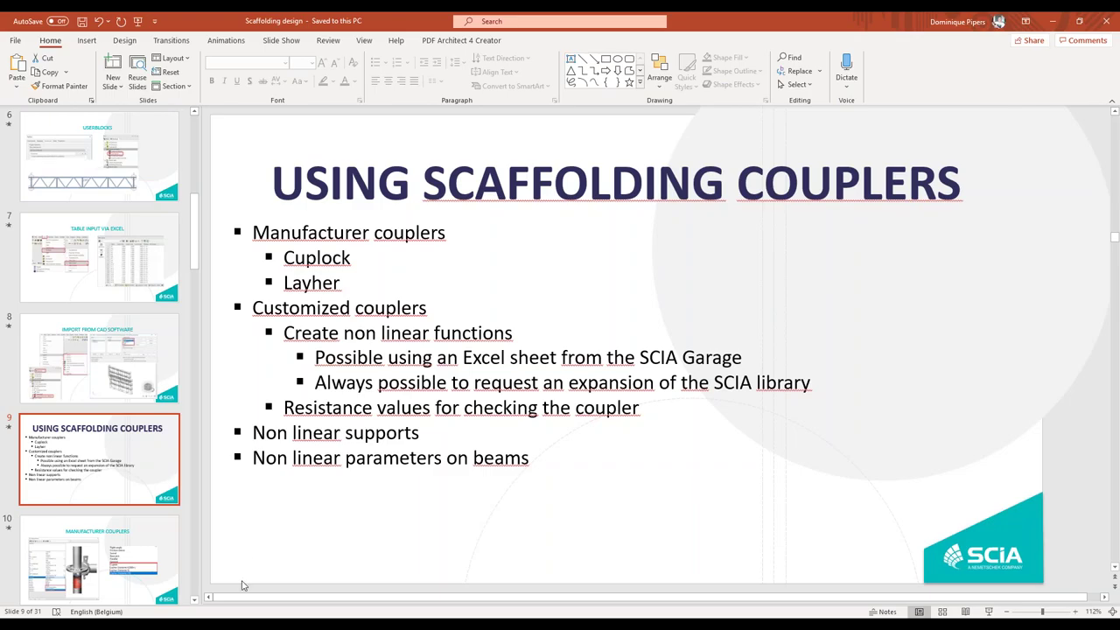
pyautogui.hotkey('alt', 'Tab')
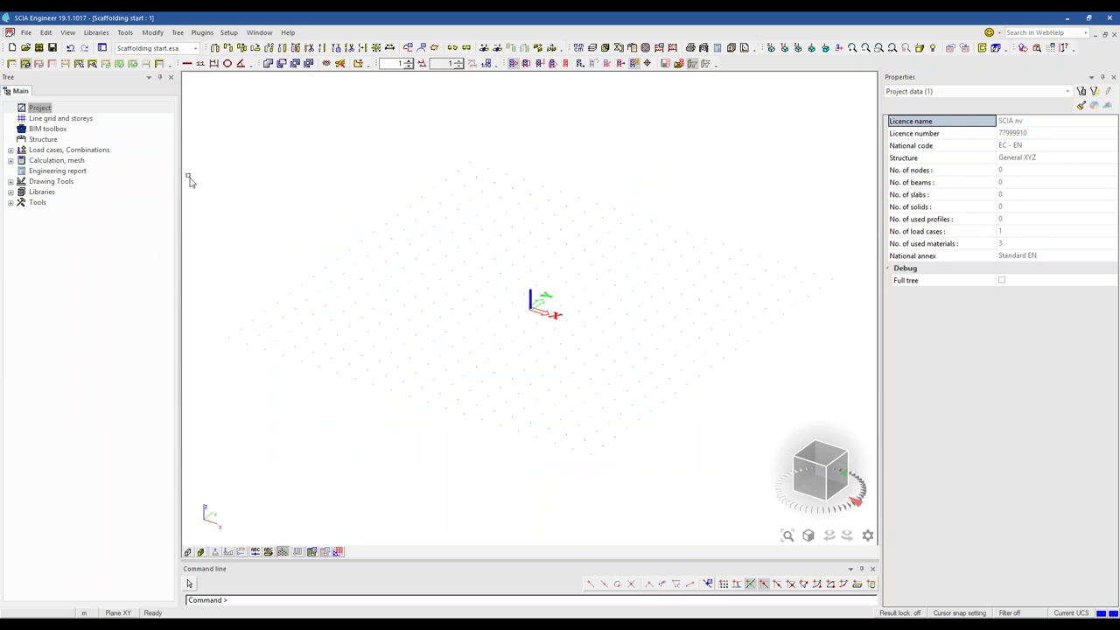
pyautogui.click(618, 47)
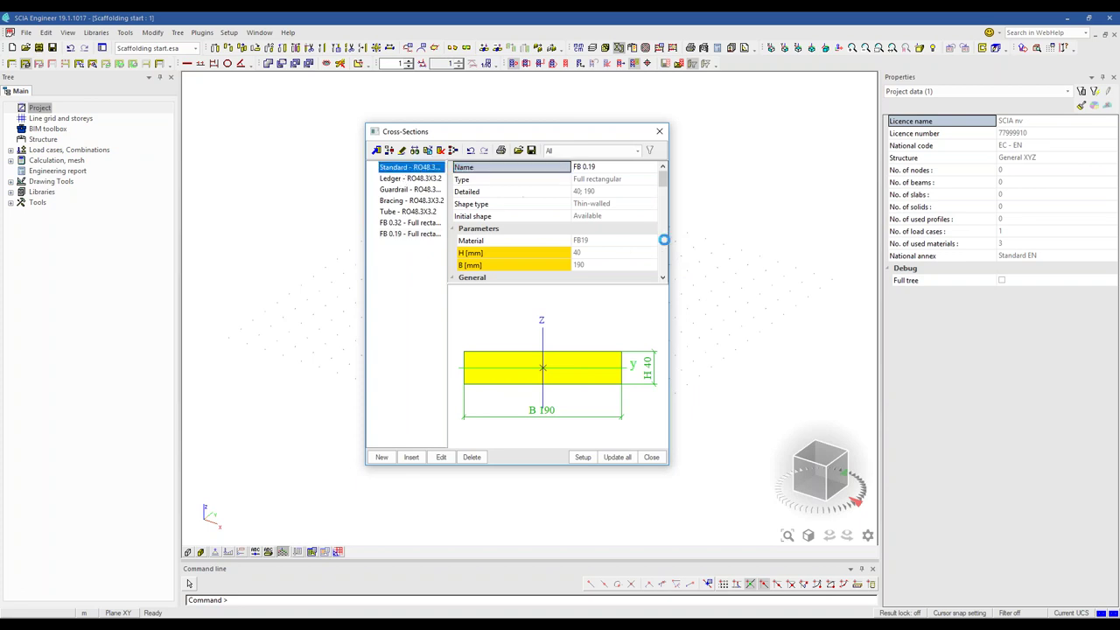
pyautogui.moveTo(732, 238); pyautogui.dragTo(758, 238)
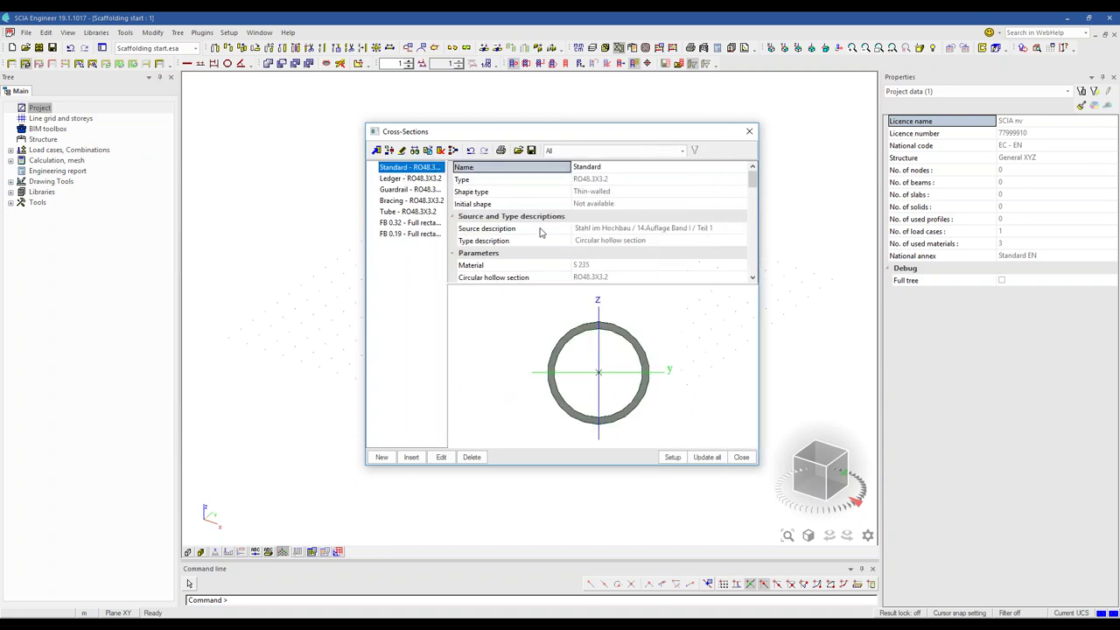
pyautogui.moveTo(446, 253); pyautogui.dragTo(459, 246)
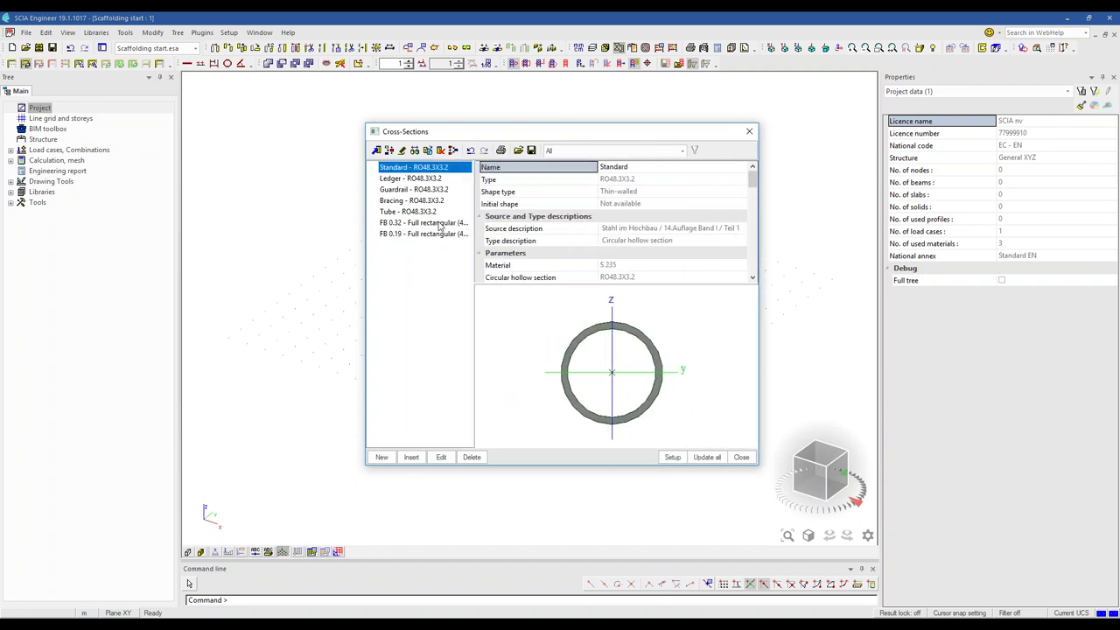
# Look through the predefined tube and FB rectangular cross-sections and their dimensions, and close the library.
pyautogui.click(420, 182)
pyautogui.press('Down')
pyautogui.press('Down')
pyautogui.press('Down')
pyautogui.press('Down')
pyautogui.press('Down')
pyautogui.press('Up')
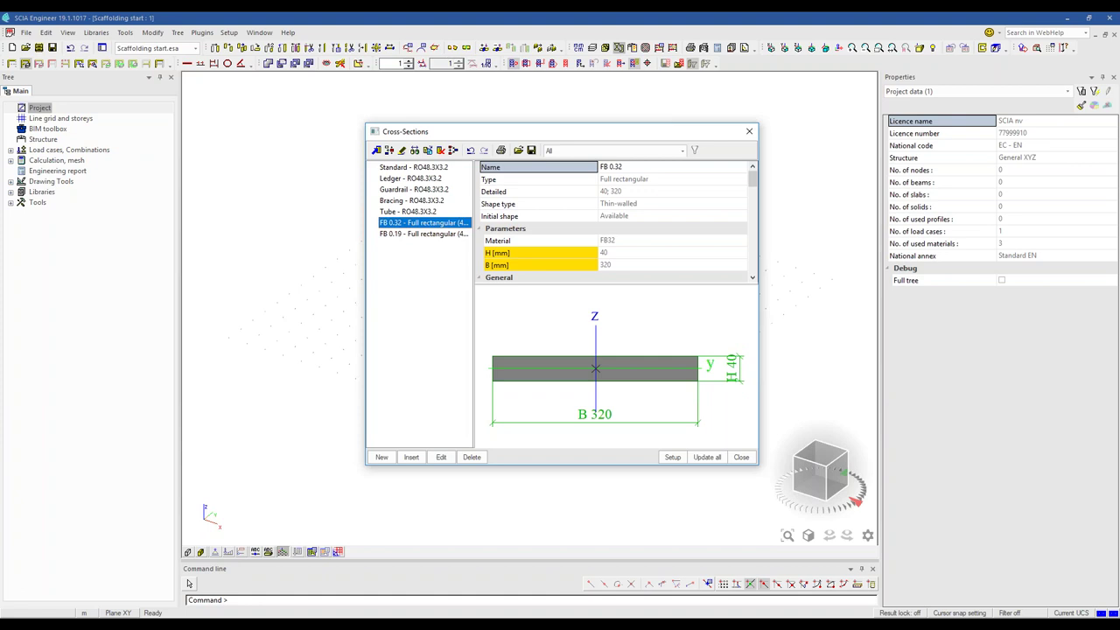
pyautogui.click(749, 132)
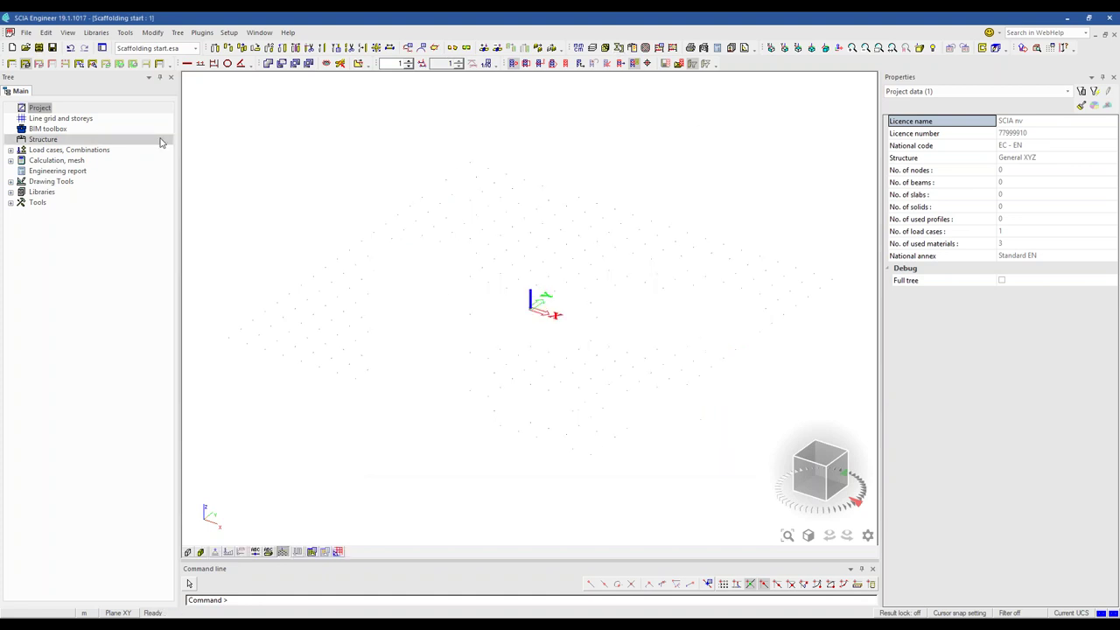
# Start a rectangular 2D line grid and define two 2.57 m spans in the X direction.
pyautogui.click(63, 123)
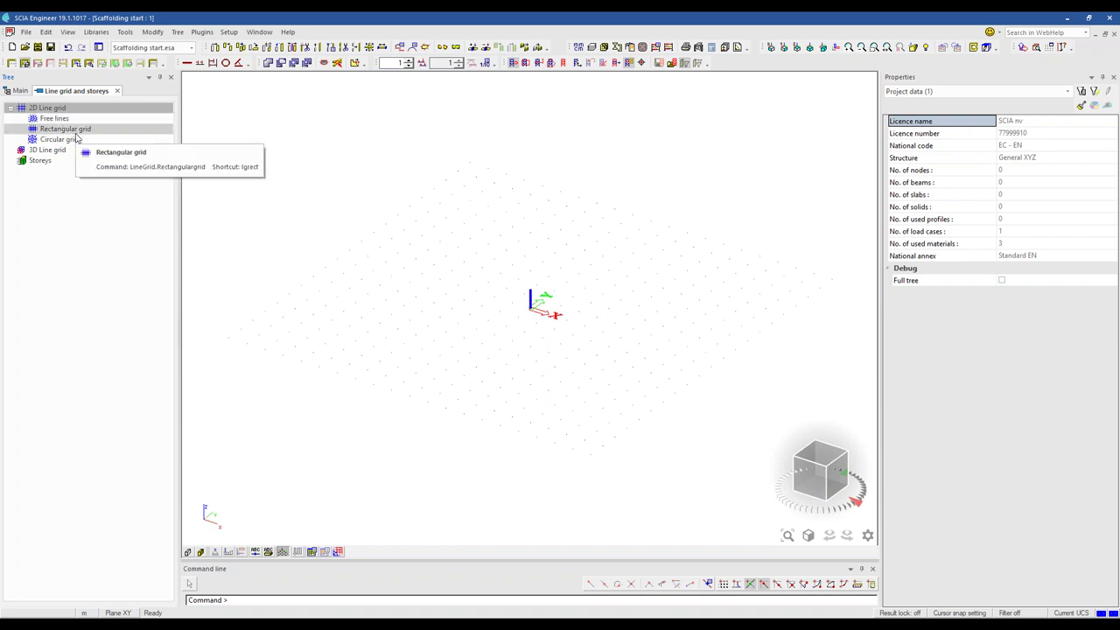
pyautogui.click(75, 132)
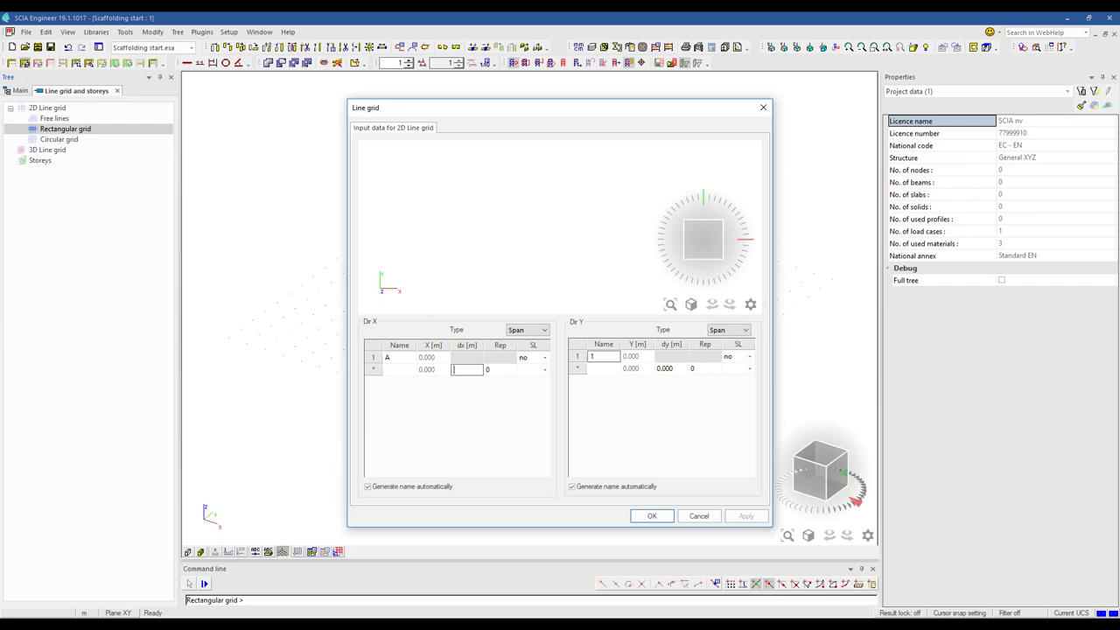
pyautogui.write('2.57')
pyautogui.press('Return')
pyautogui.press('Tab')
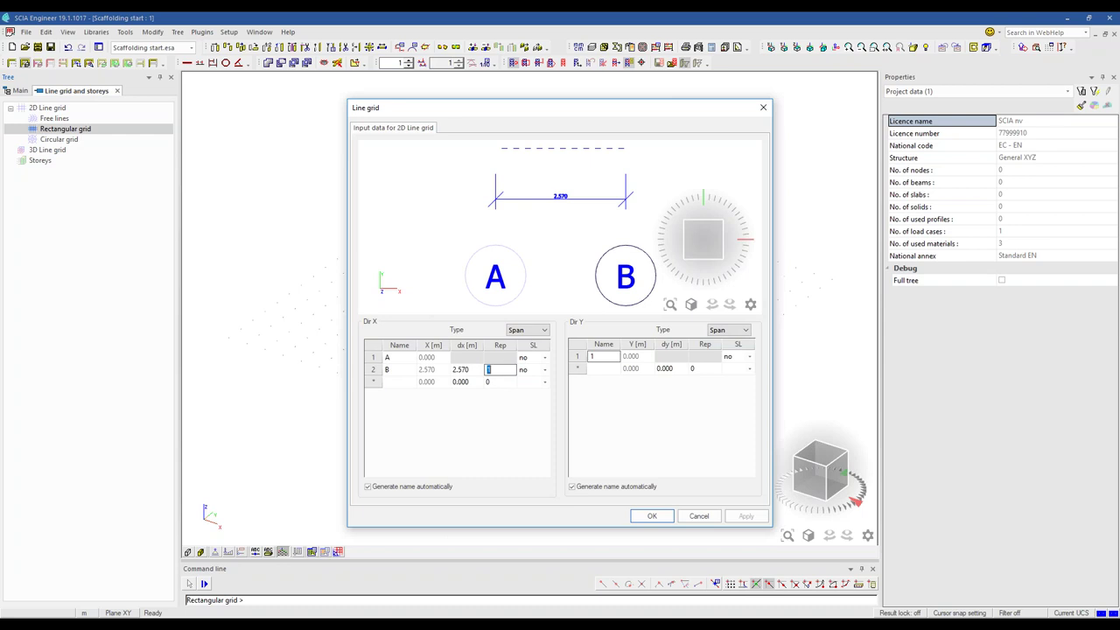
pyautogui.write('2')
# Add one 2.07 m span and two more 2.57 m spans to the 2D grid's X direction.
pyautogui.click(471, 393)
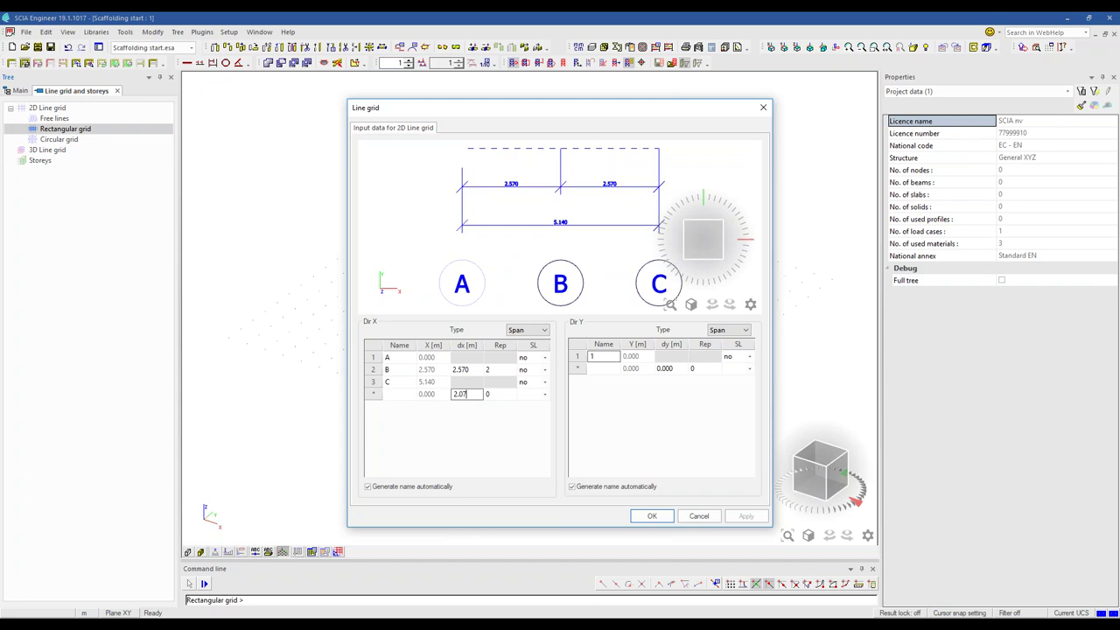
pyautogui.write('2.07')
pyautogui.press('Return')
pyautogui.write('2.57')
pyautogui.press('Return')
pyautogui.press('Tab')
pyautogui.write('2')
# Give the 2D grid one 1.09 m span in Y and place it at the coordinate system's origin.
pyautogui.click(659, 368)
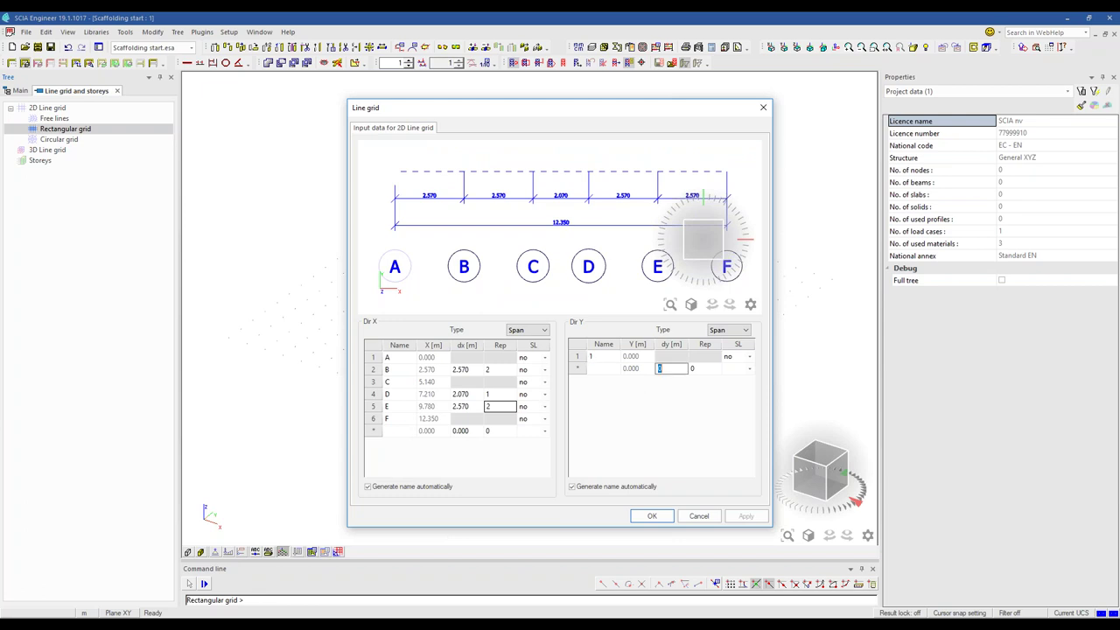
pyautogui.write('1.09')
pyautogui.press('Return')
pyautogui.click(652, 515)
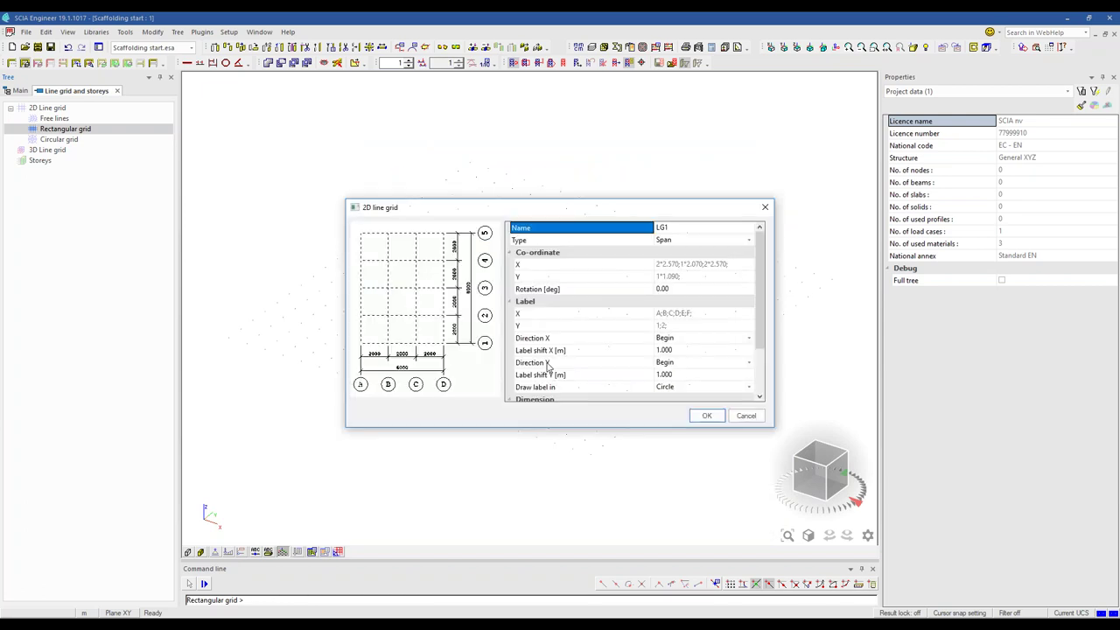
pyautogui.click(706, 419)
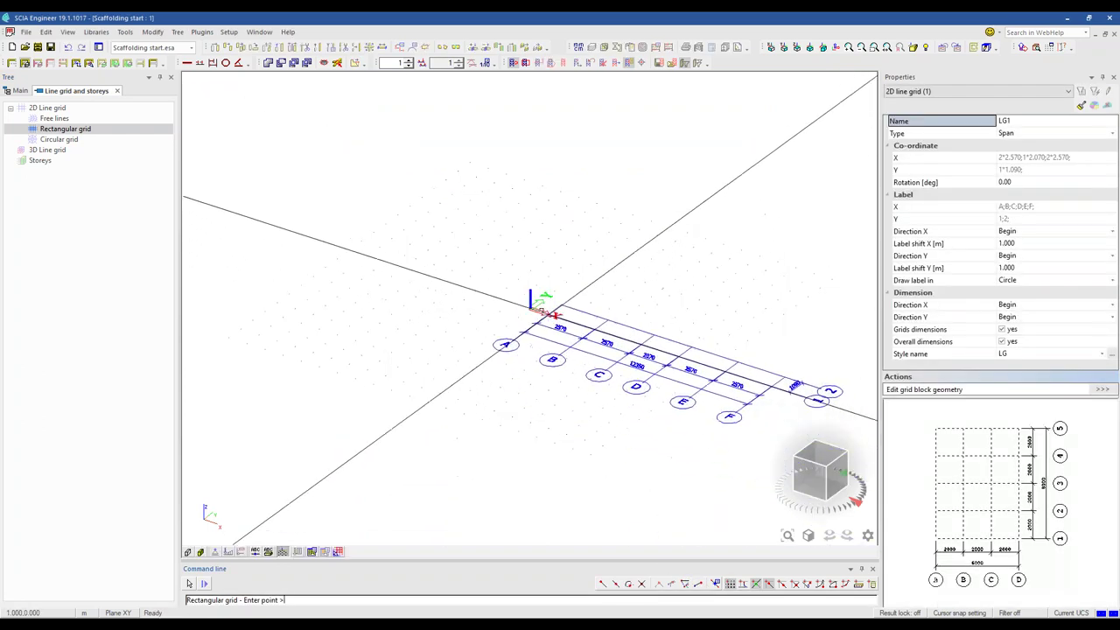
pyautogui.click(531, 306)
pyautogui.press('Escape')
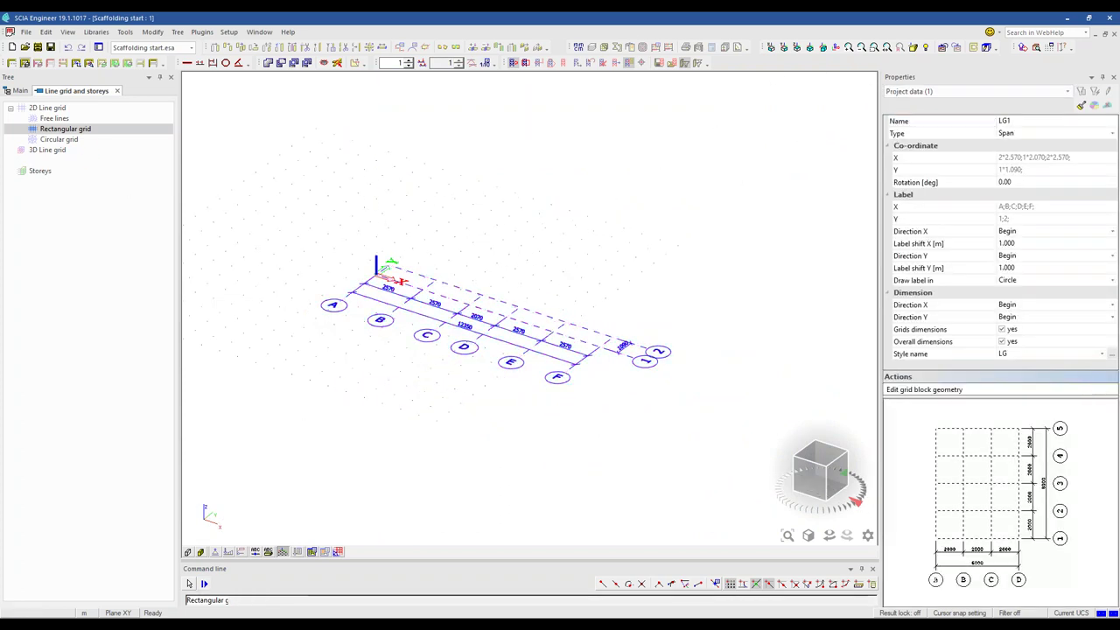
pyautogui.press('Escape')
# Start a 3D line grid and define five 2.57 m spans in the X direction.
pyautogui.click(61, 166)
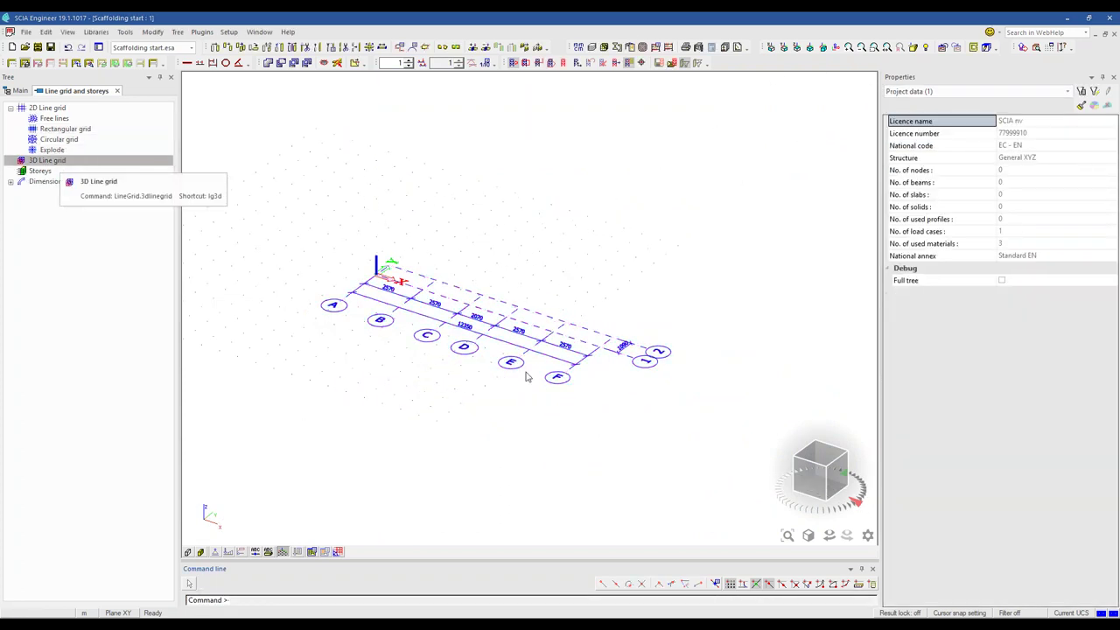
pyautogui.click(401, 342)
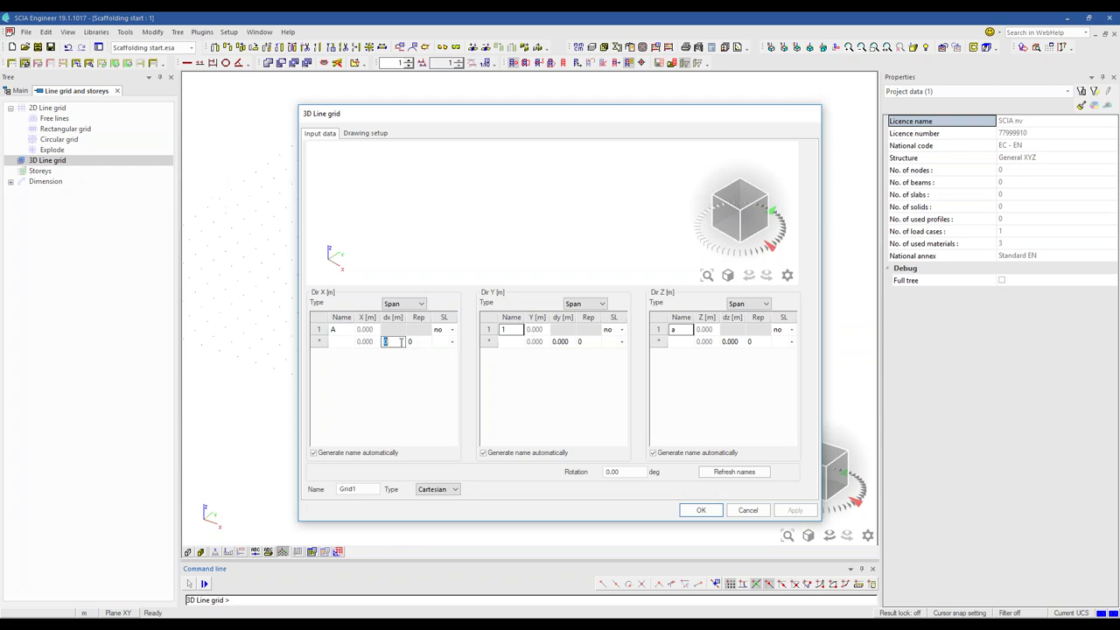
pyautogui.write('2.57')
pyautogui.press('Tab')
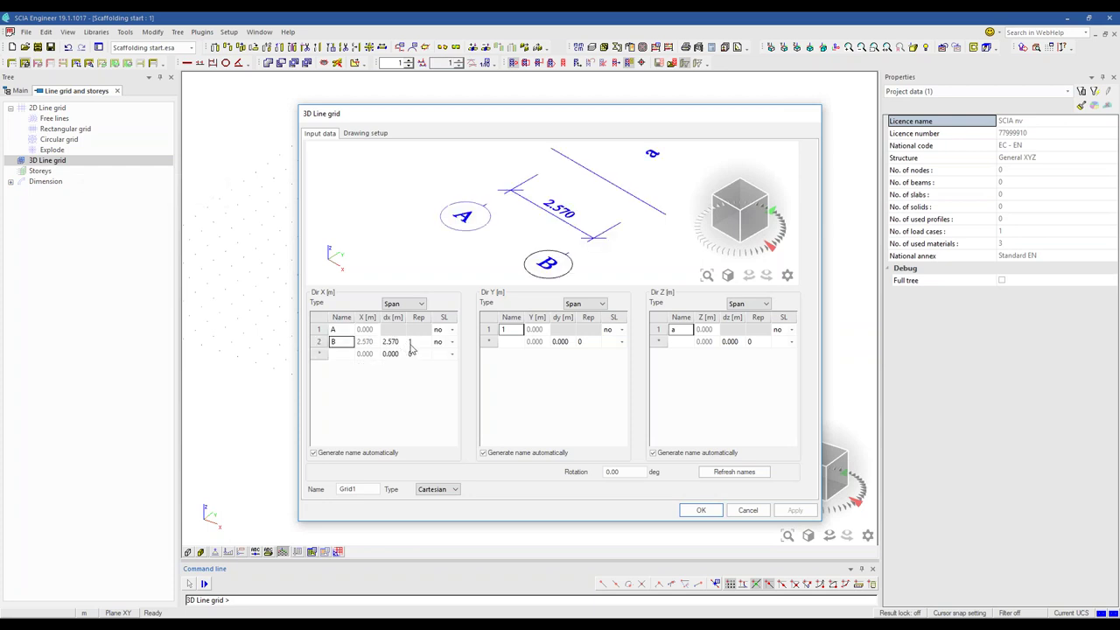
pyautogui.write('5')
pyautogui.press('Tab')
# Define three 1.09 m spans in the 3D grid's Y direction.
pyautogui.click(561, 341)
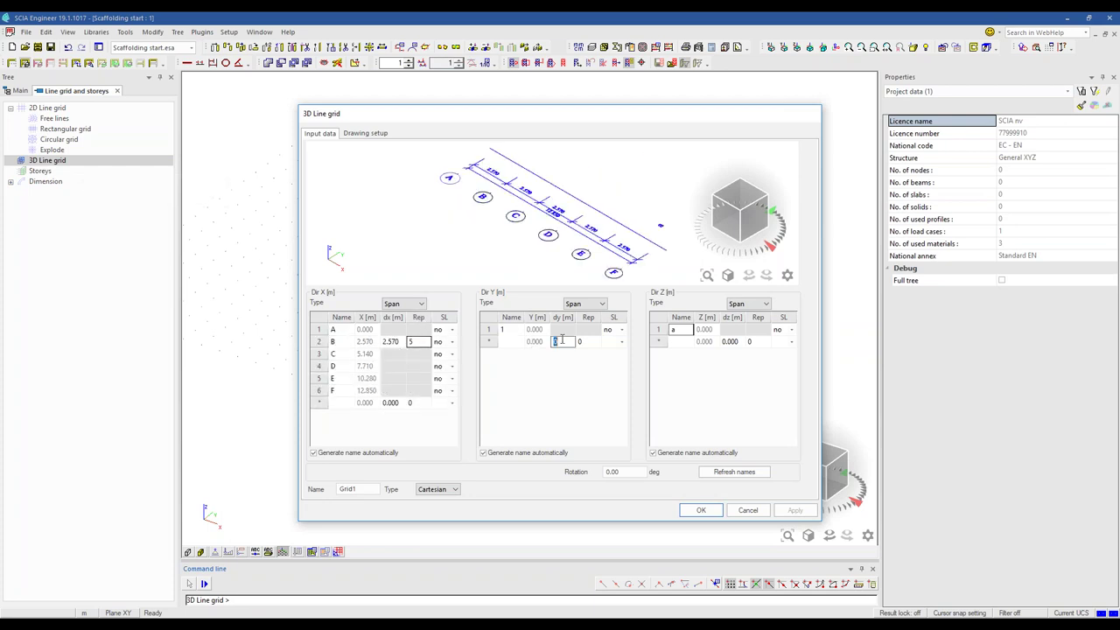
pyautogui.write('1.09')
pyautogui.press('Tab')
pyautogui.write('3')
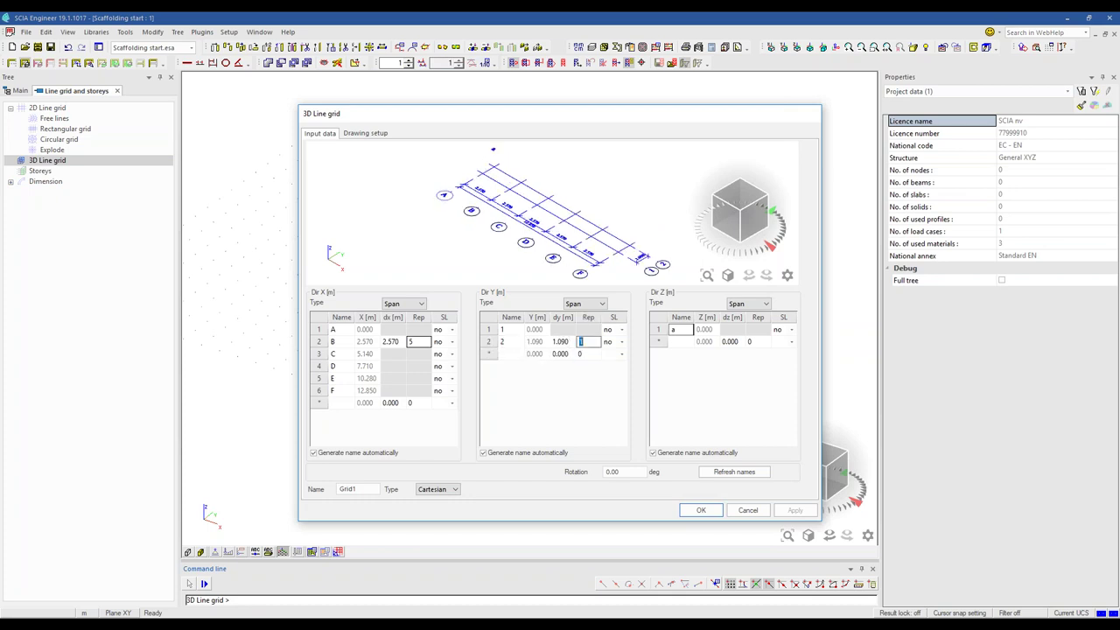
pyautogui.press('Tab')
# Define three 2 m spans in the 3D grid's Z direction.
pyautogui.click(730, 342)
pyautogui.write('2')
pyautogui.press('Tab')
pyautogui.write('3')
pyautogui.press('Tab')
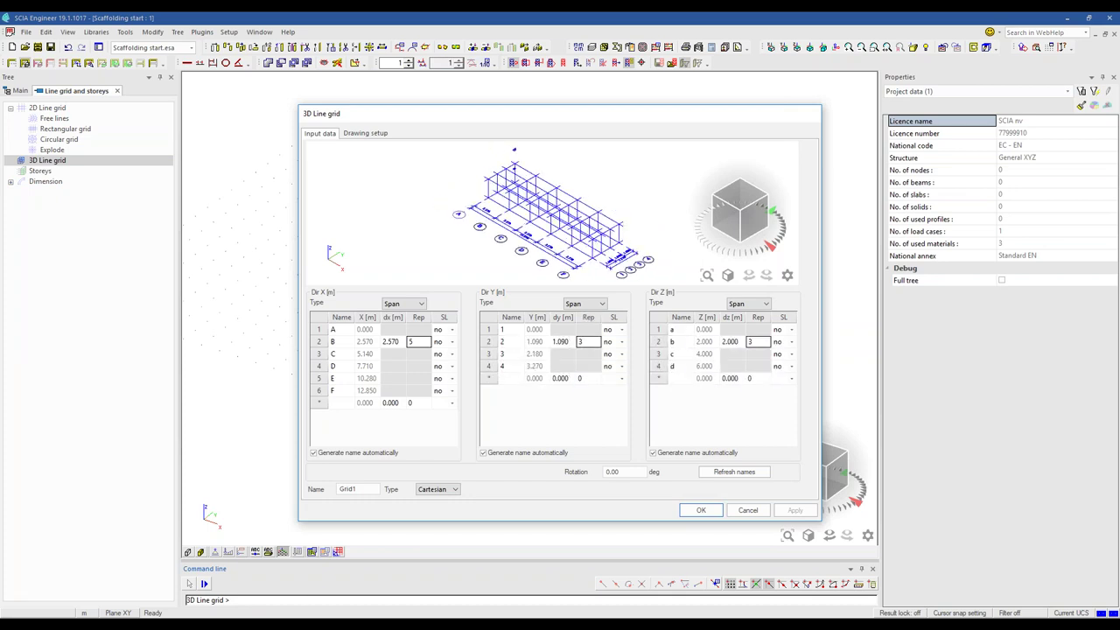
# Confirm the 3D line grid as Grid1 and place it behind the 2D grid, at about X 4 m, Y 7 m.
pyautogui.click(702, 511)
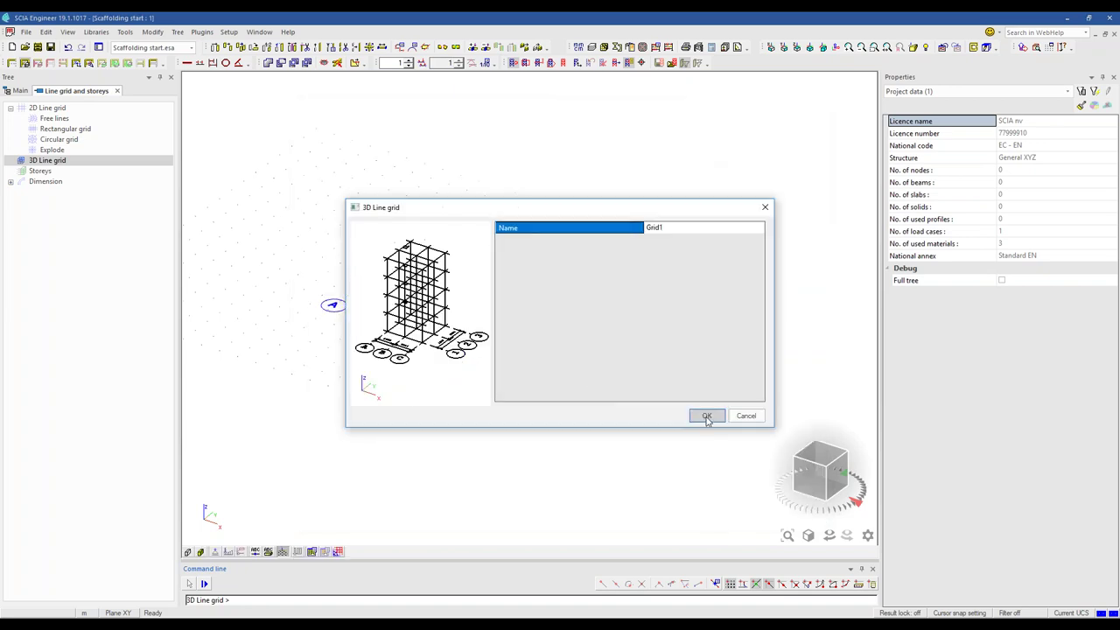
pyautogui.click(708, 418)
pyautogui.click(493, 232)
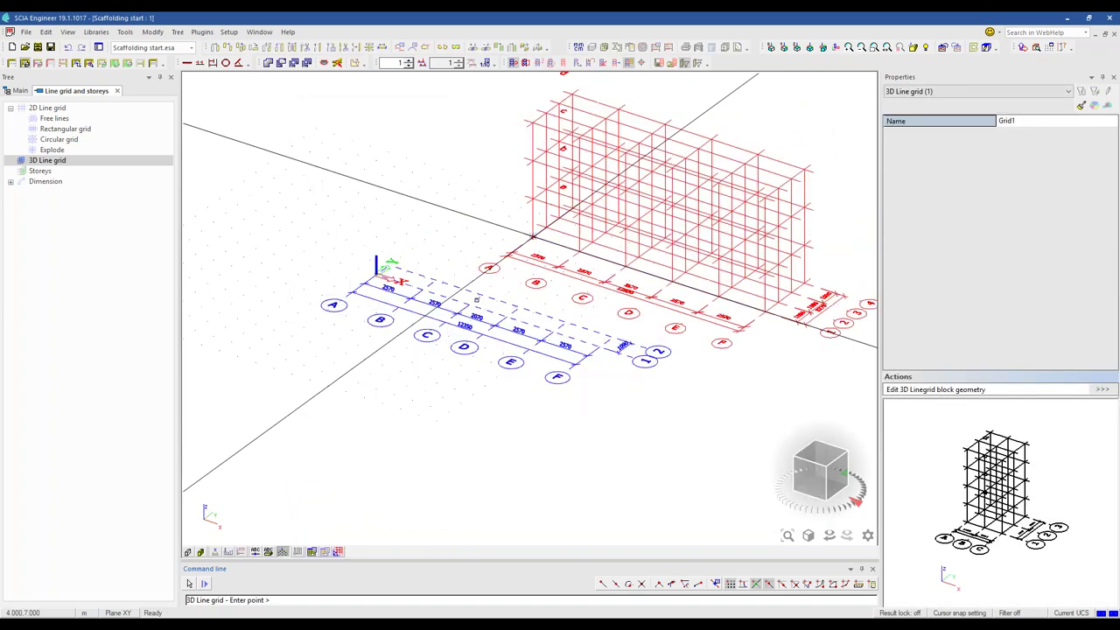
pyautogui.press('Escape')
pyautogui.press('Escape')
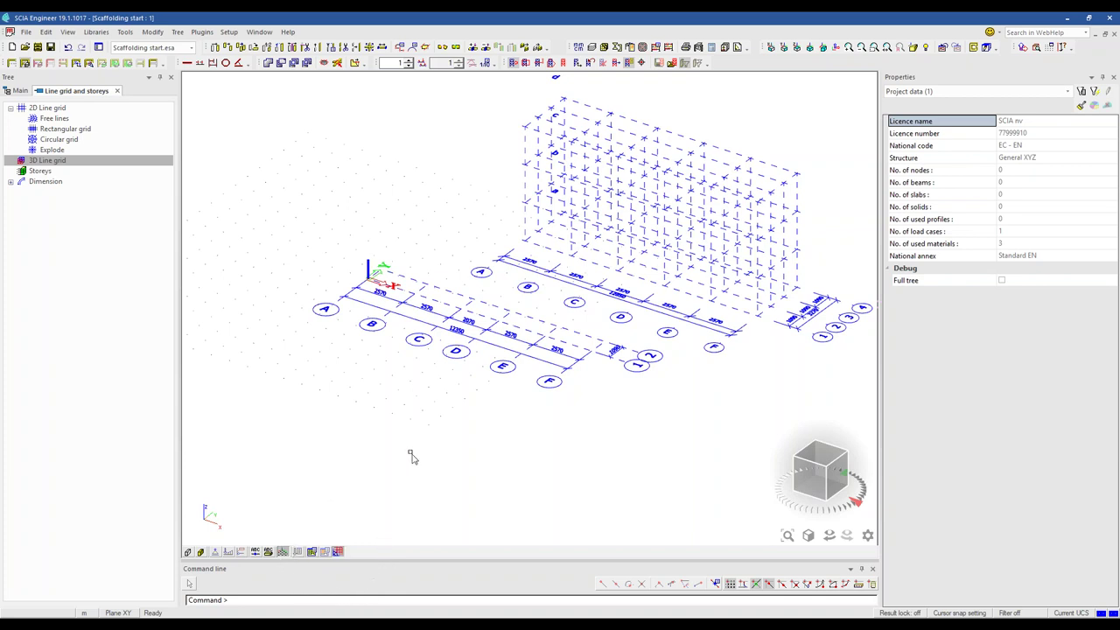
# Turn the 3D line grid's visibility off in the Linegrid manager, and turn it back on.
pyautogui.click(339, 552)
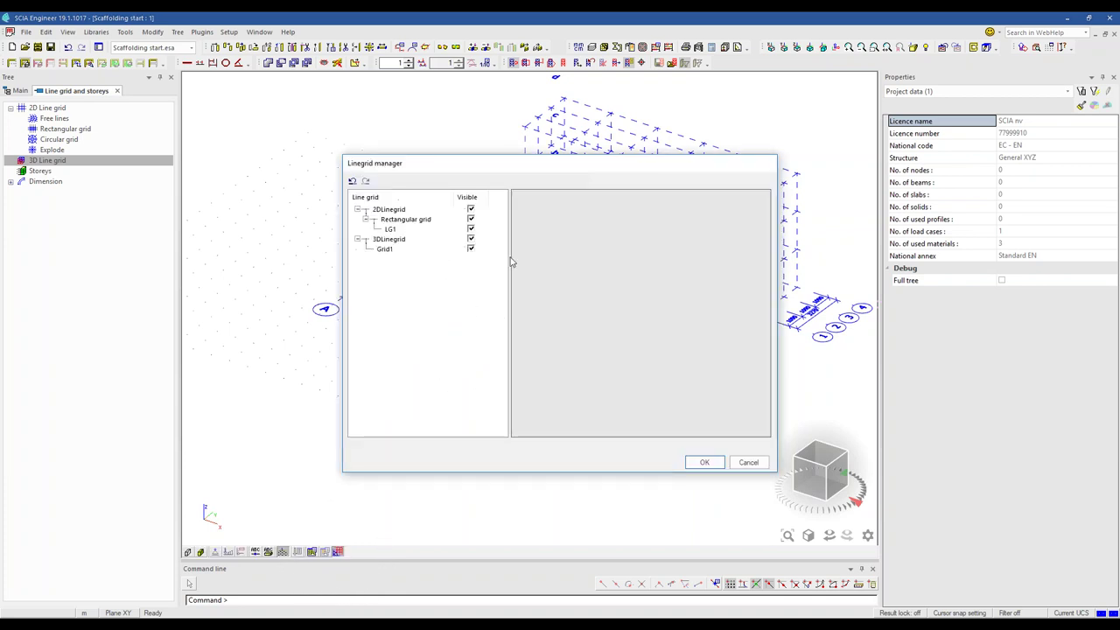
pyautogui.click(471, 239)
pyautogui.click(704, 462)
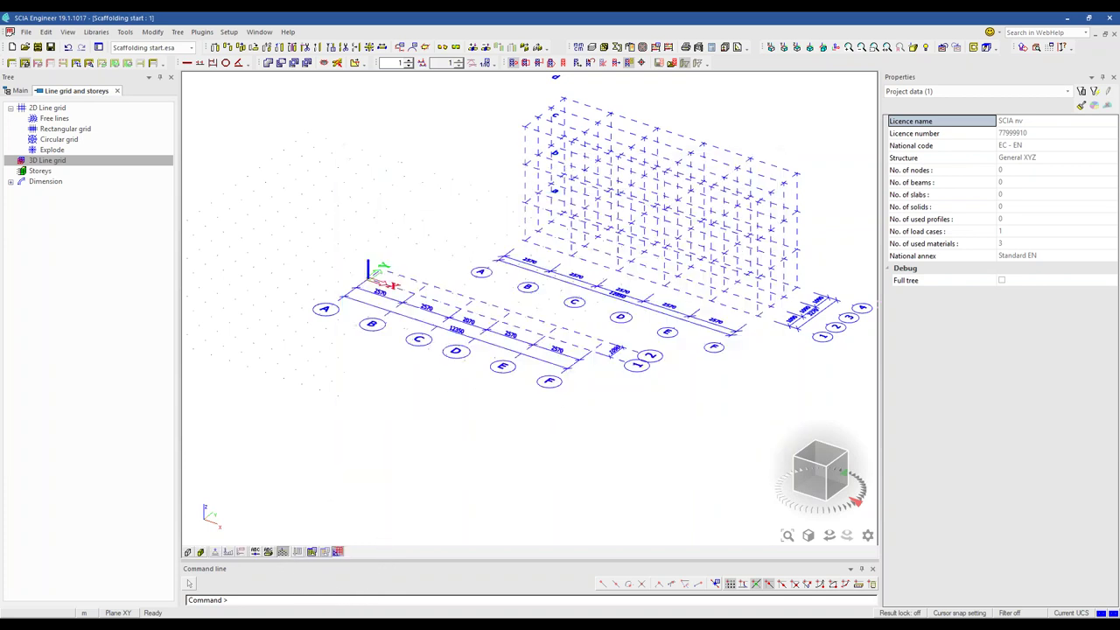
pyautogui.click(339, 553)
pyautogui.click(471, 239)
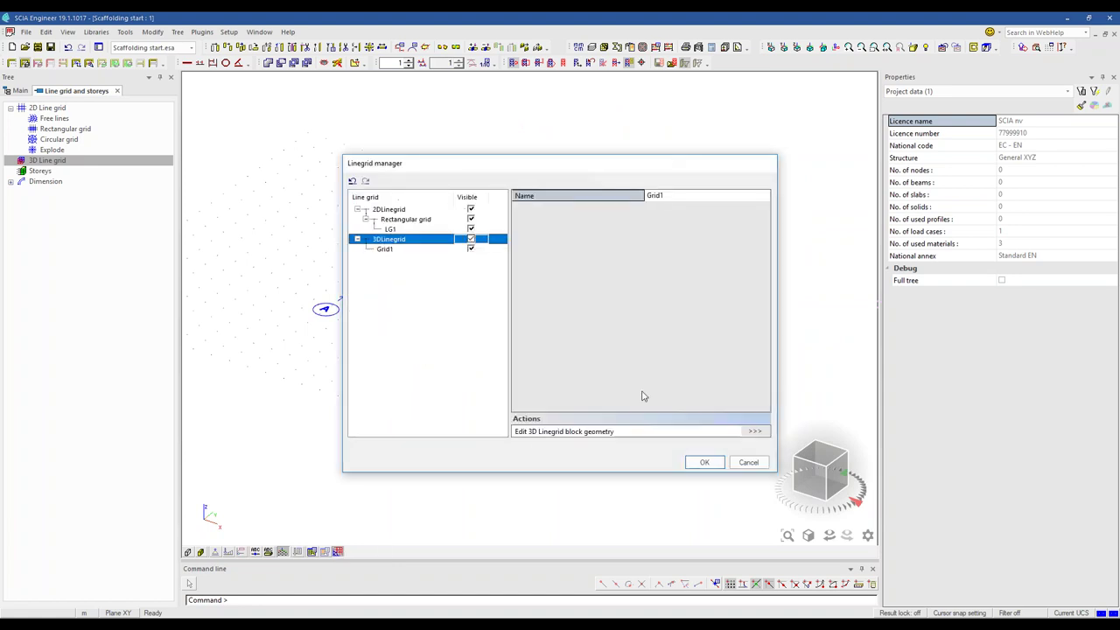
pyautogui.click(705, 462)
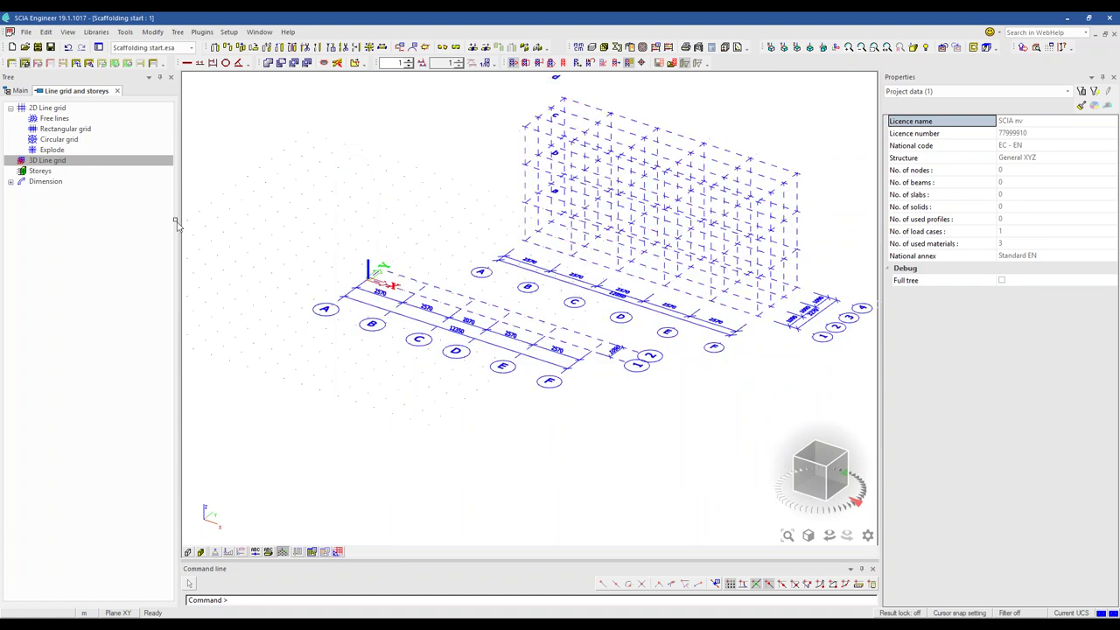
# Enable cursor snapping to the line grid and disable snapping to the dot grid.
pyautogui.click(19, 90)
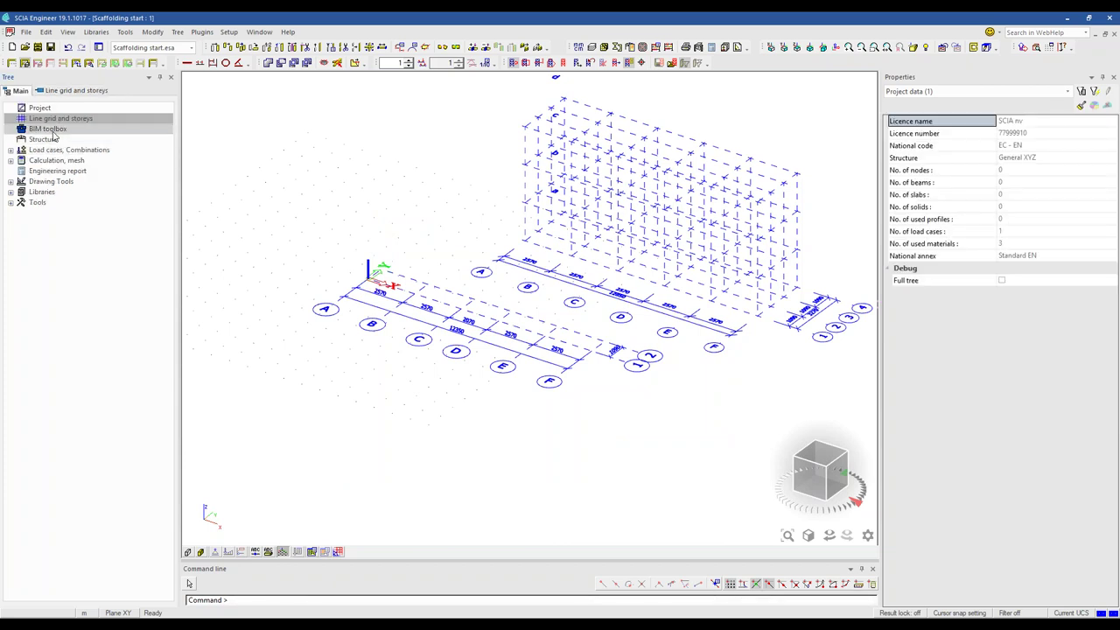
pyautogui.click(715, 583)
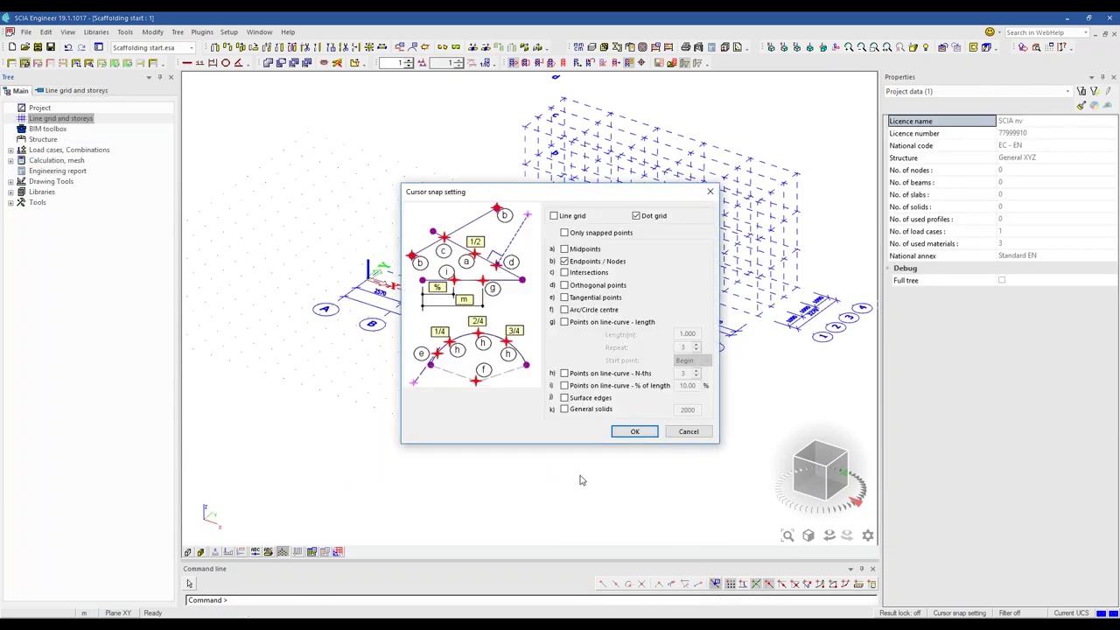
pyautogui.click(555, 216)
pyautogui.click(636, 217)
pyautogui.click(634, 432)
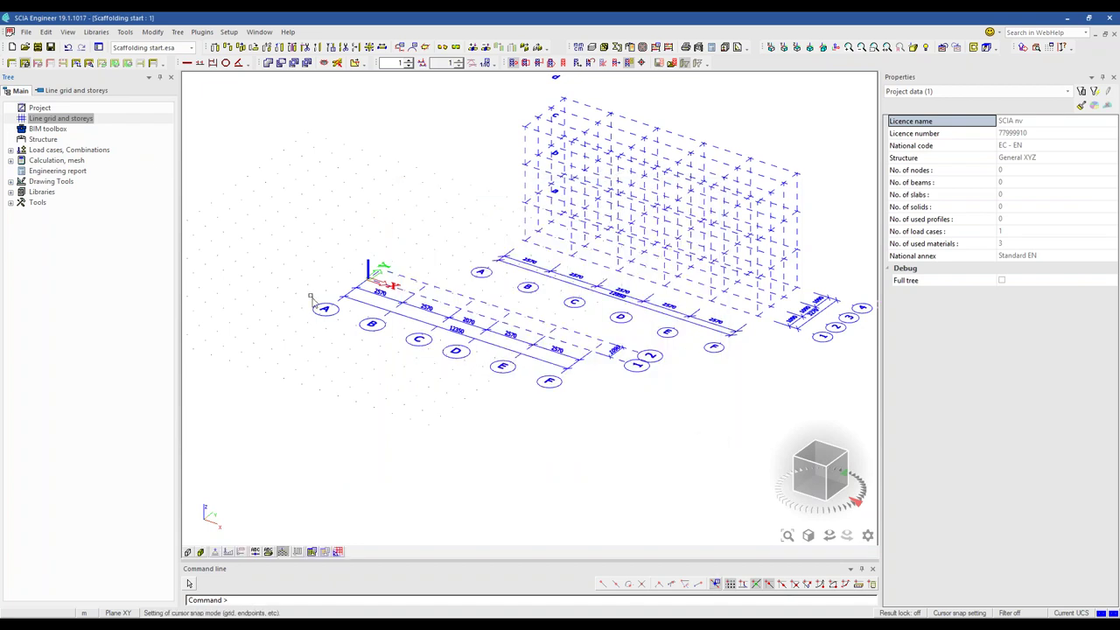
# Start a new column with cross-section RO48.3X3.2, a length of 2 m and the insertion point at the bottom.
pyautogui.click(79, 140)
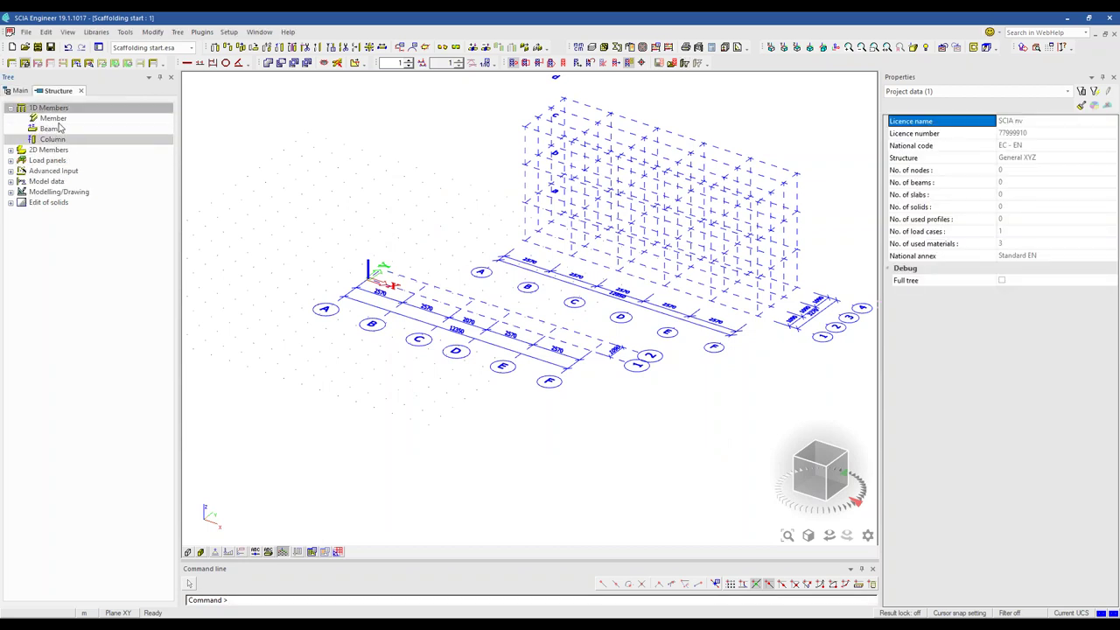
pyautogui.doubleClick(53, 140)
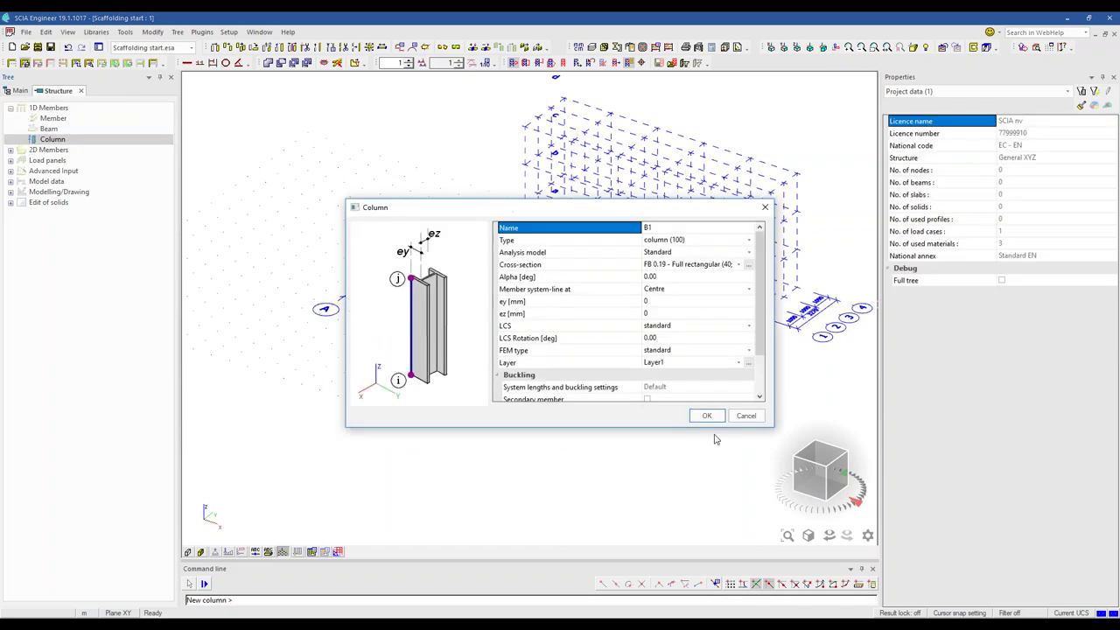
pyautogui.click(686, 267)
pyautogui.click(686, 266)
pyautogui.click(687, 280)
pyautogui.scroll(-2, 753, 283)
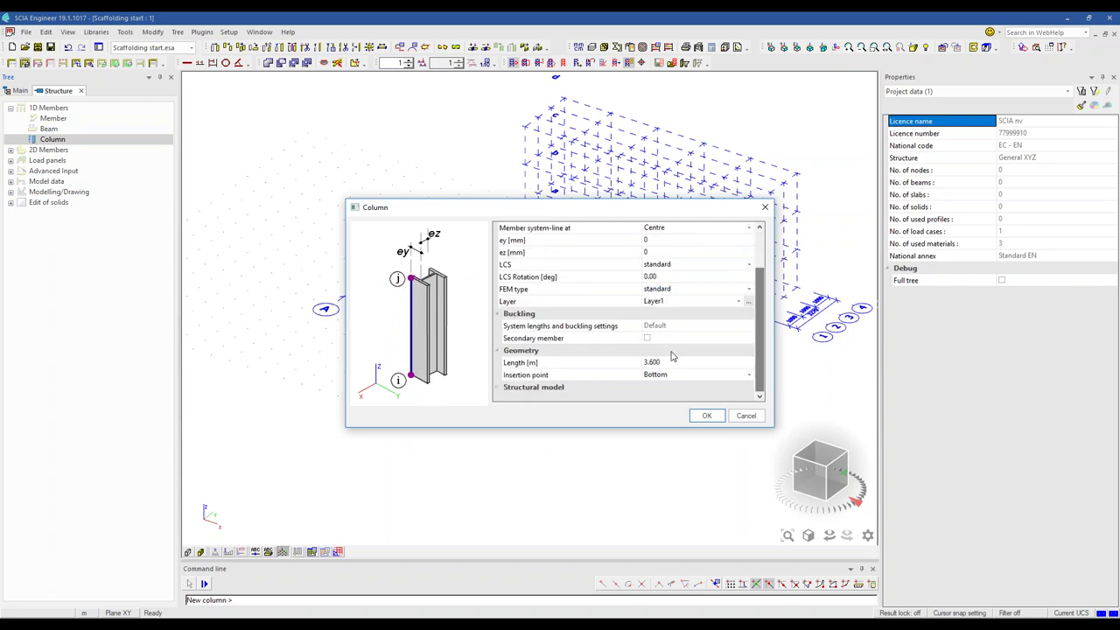
pyautogui.click(691, 362)
pyautogui.write('2')
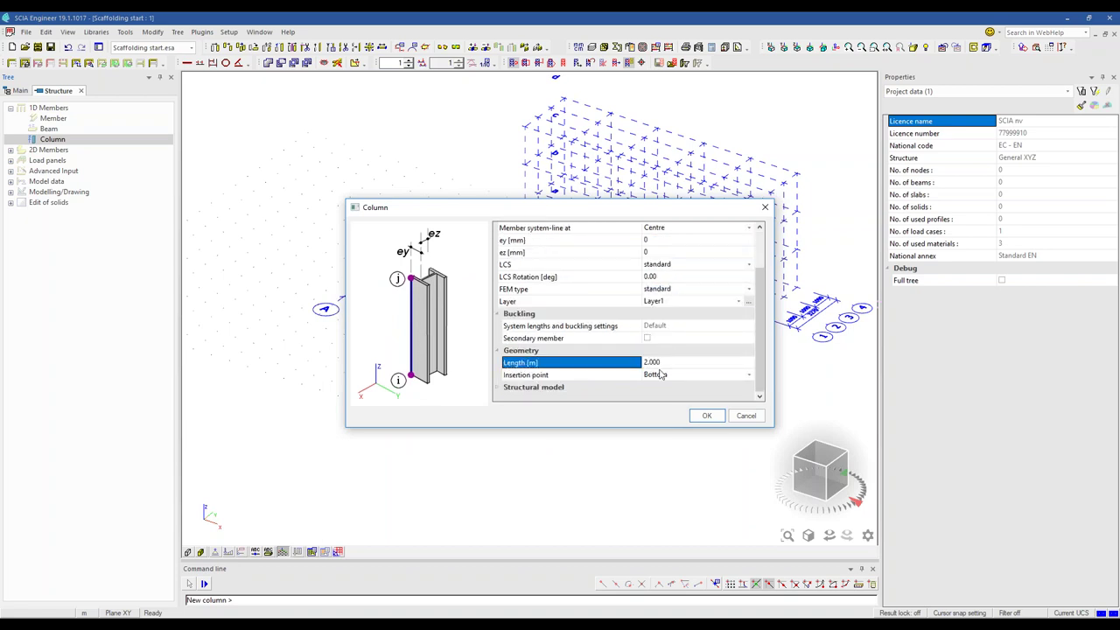
pyautogui.click(707, 416)
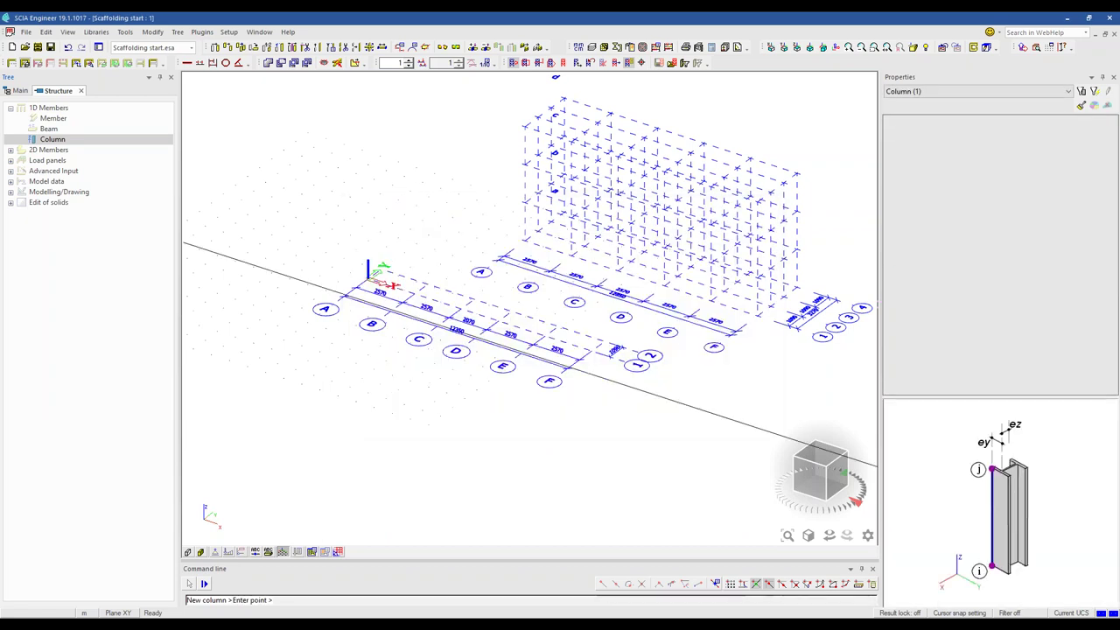
# Place columns on both 2D grid intersections of lines A, B and C and on the rear intersection of line D.
pyautogui.scroll(3, 376, 286)
pyautogui.scroll(-3, 376, 280)
pyautogui.scroll(2, 385, 272)
pyautogui.click(373, 267)
pyautogui.click(486, 350)
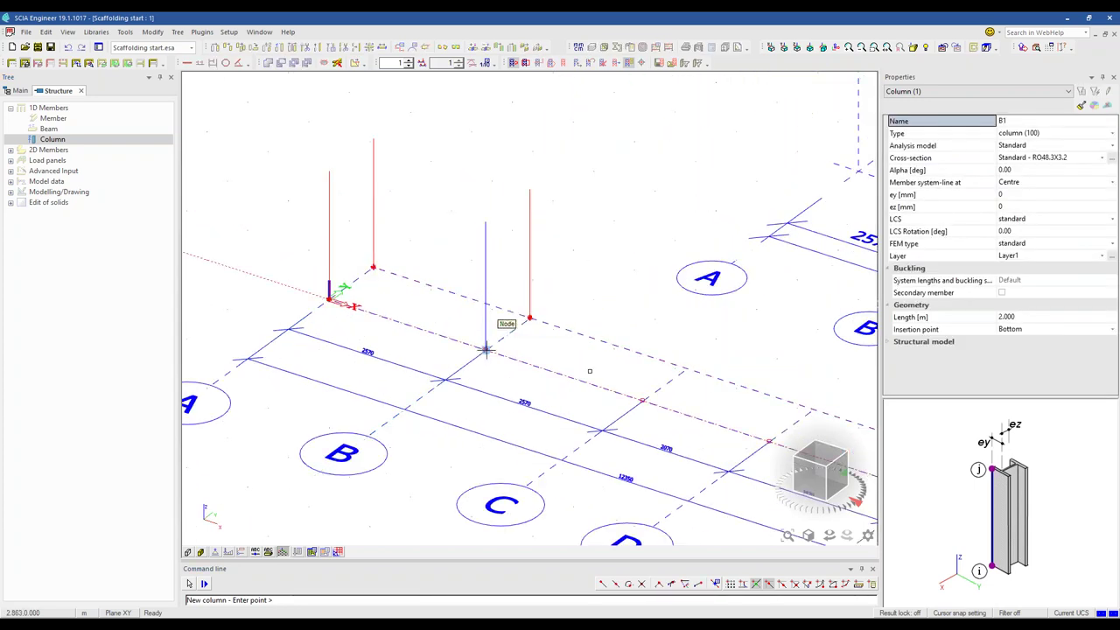
pyautogui.click(686, 369)
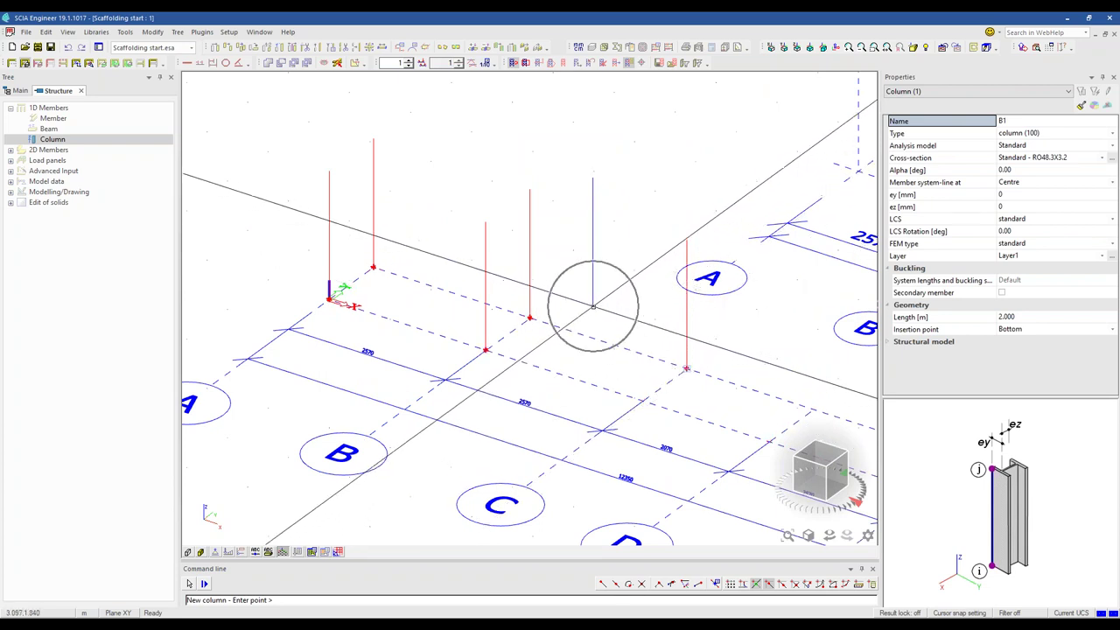
pyautogui.click(643, 400)
pyautogui.click(813, 409)
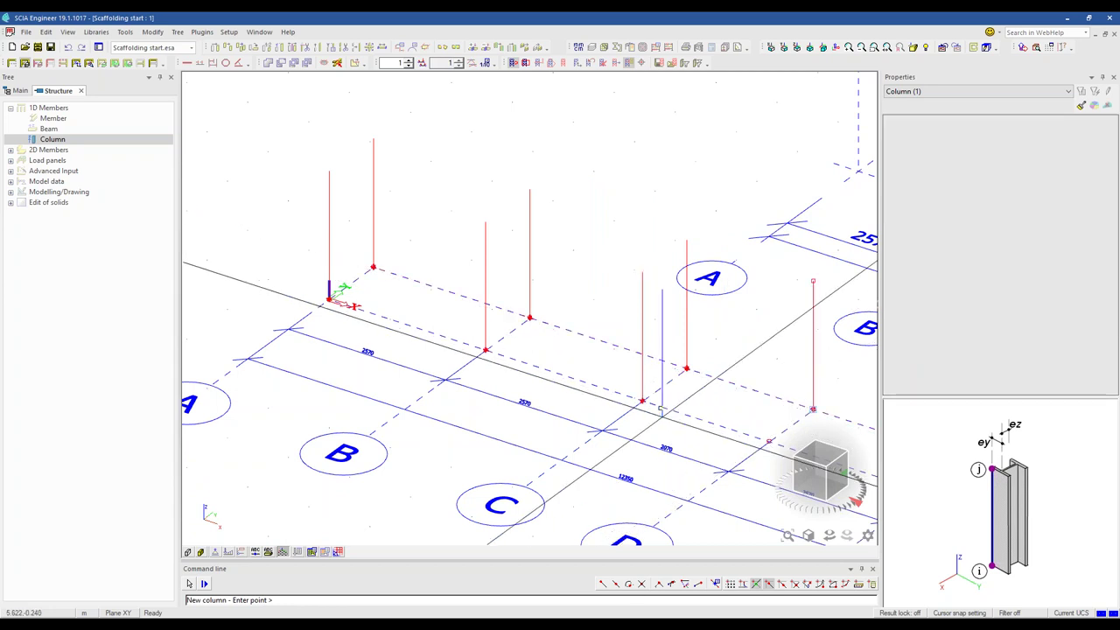
pyautogui.press('Escape')
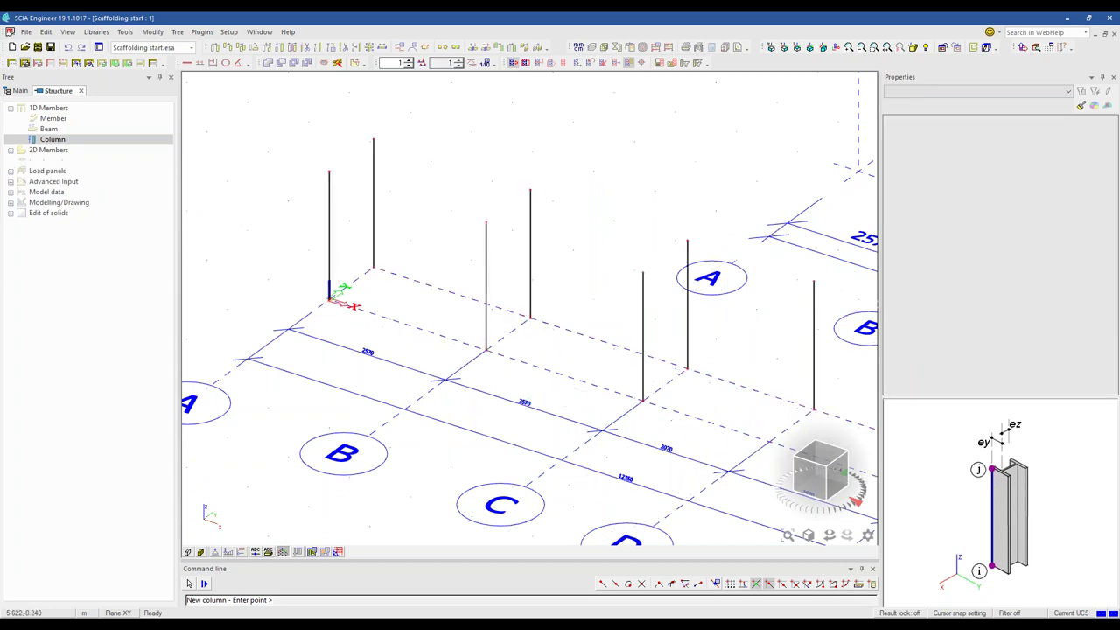
# Show the surfaces of the columns and view the whole model with both line grids.
pyautogui.click(187, 552)
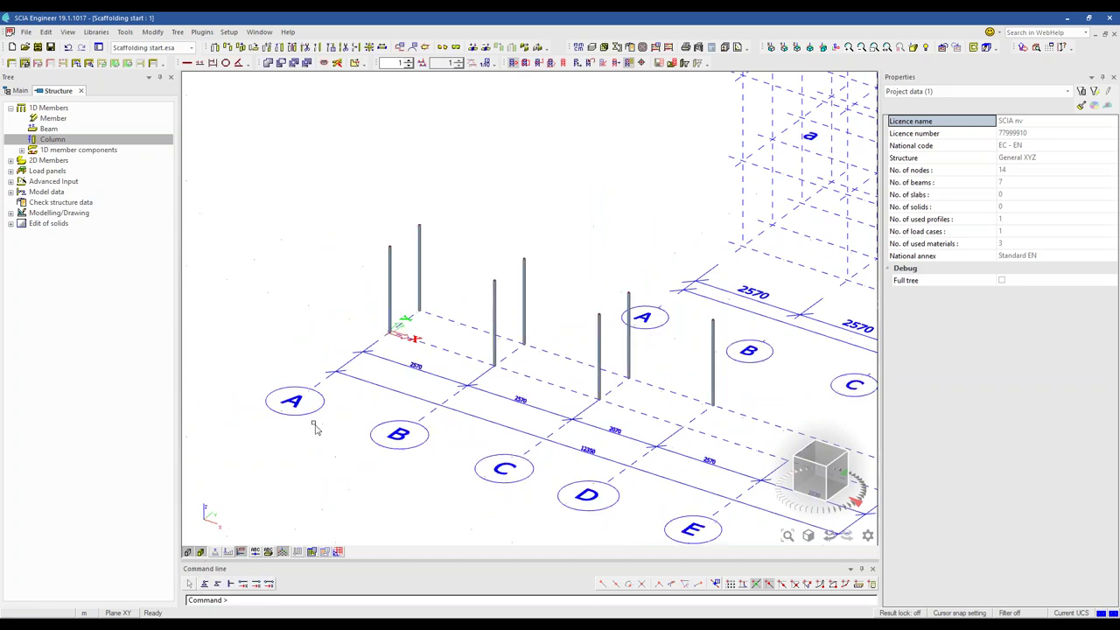
pyautogui.scroll(-5, 309, 390)
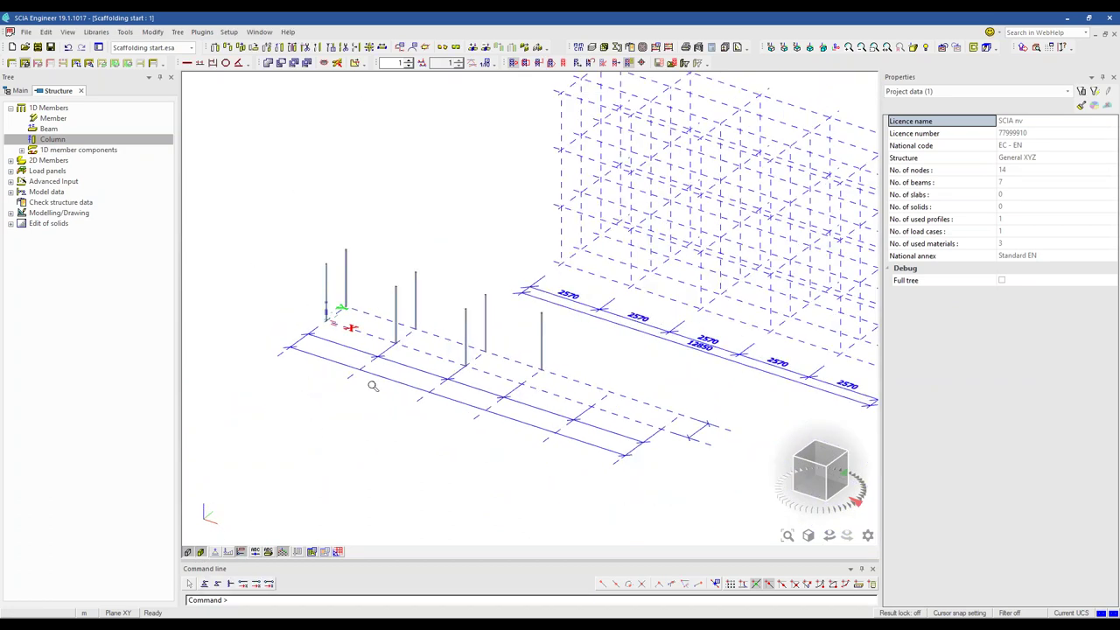
pyautogui.moveTo(358, 364); pyautogui.dragTo(313, 320, button='middle')
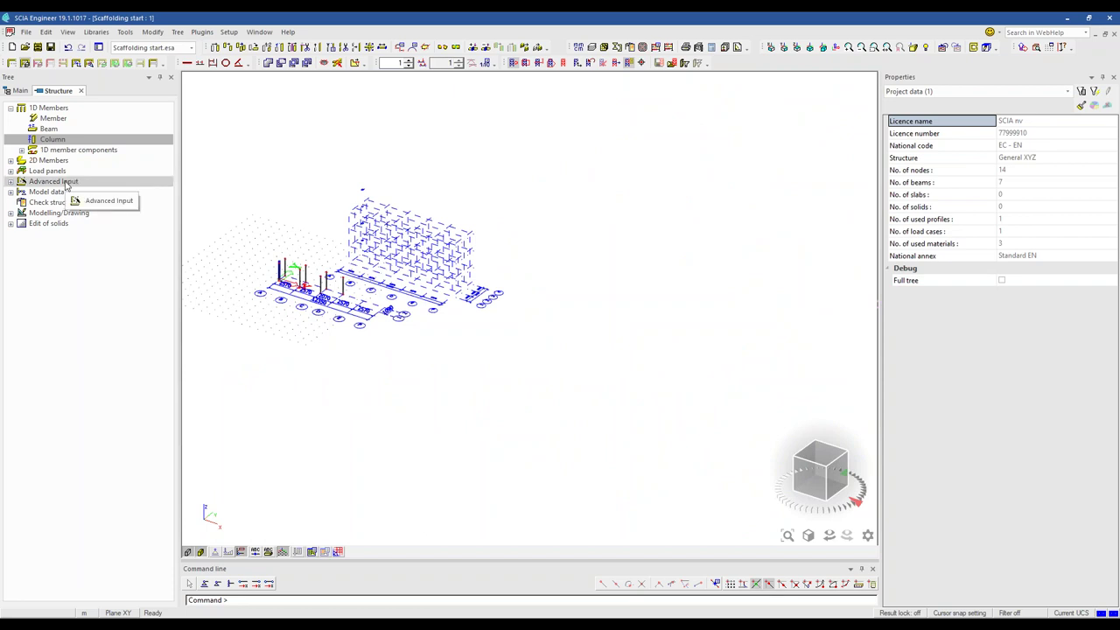
# Display the Table input panel and enlarge it to show the full node list.
pyautogui.click(126, 33)
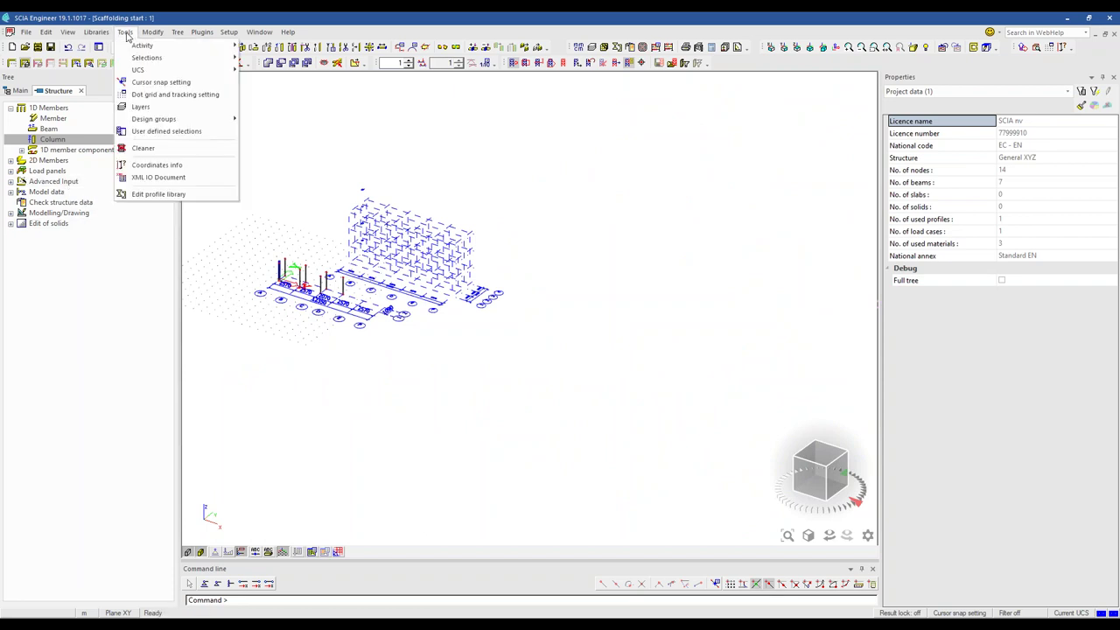
pyautogui.click(148, 35)
pyautogui.moveTo(68, 32)
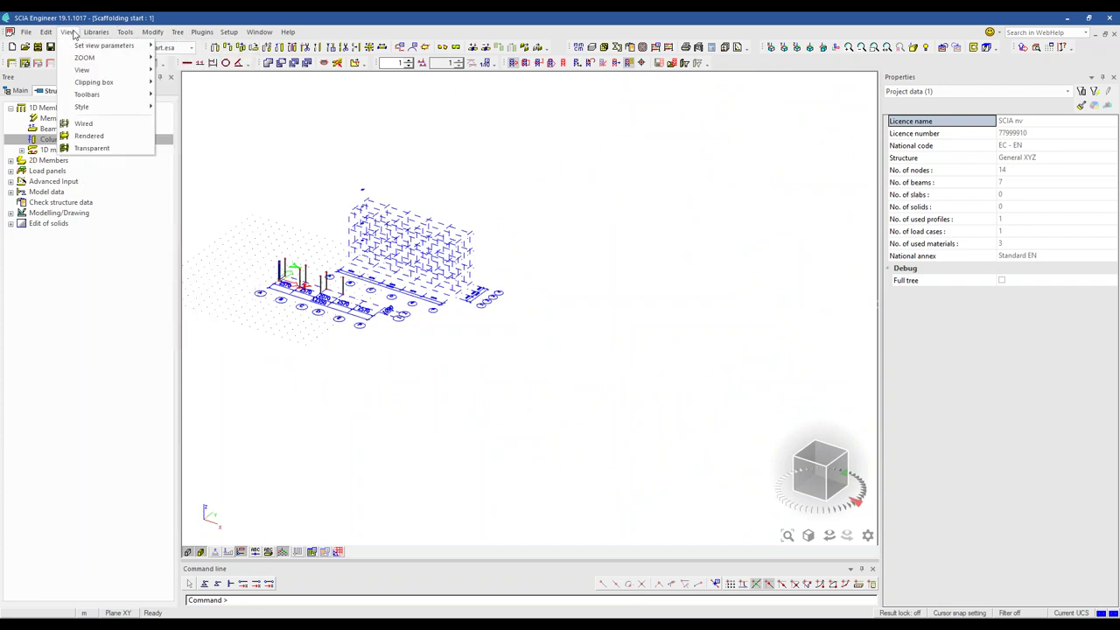
pyautogui.moveTo(103, 93)
pyautogui.click(189, 156)
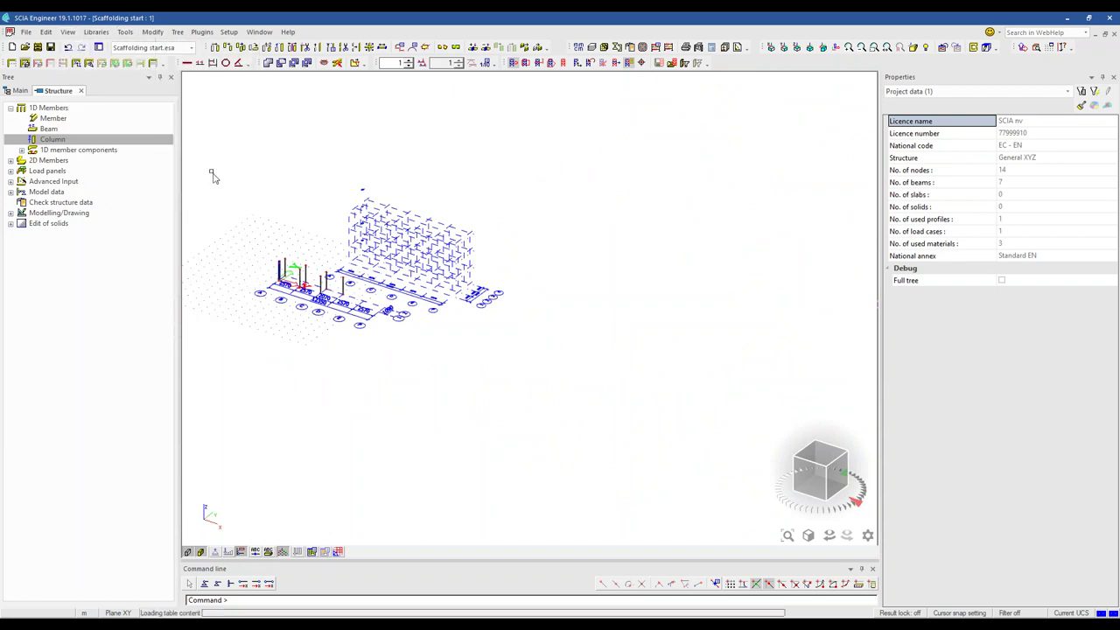
pyautogui.moveTo(411, 455); pyautogui.dragTo(420, 302)
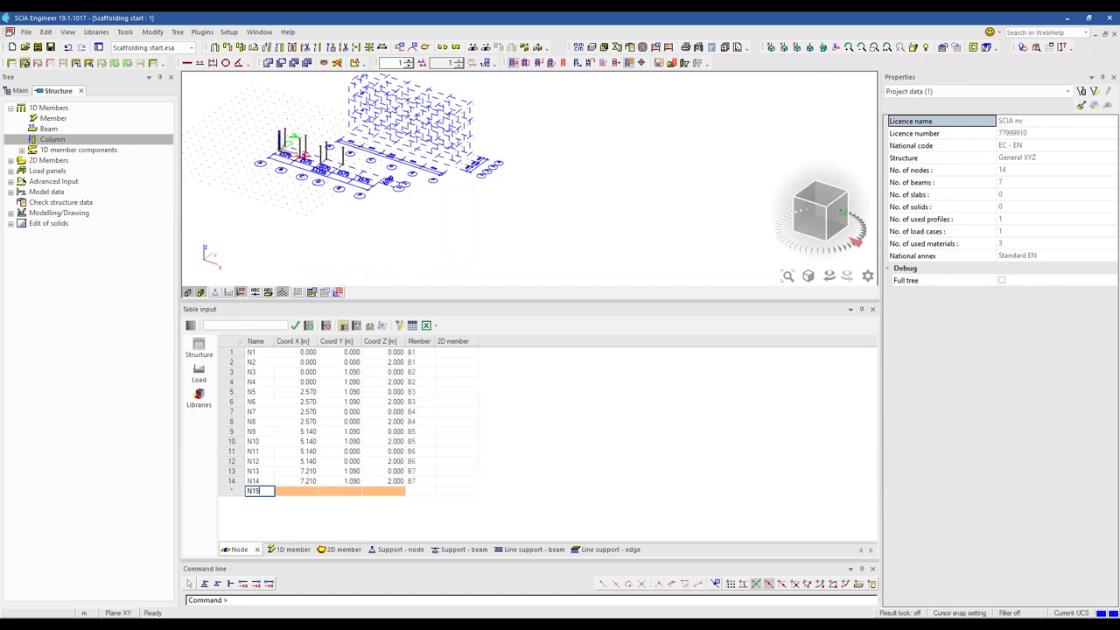
# Add node N15 to the node table at X 10 m, Y 10 m, Z 6 m.
pyautogui.click(298, 495)
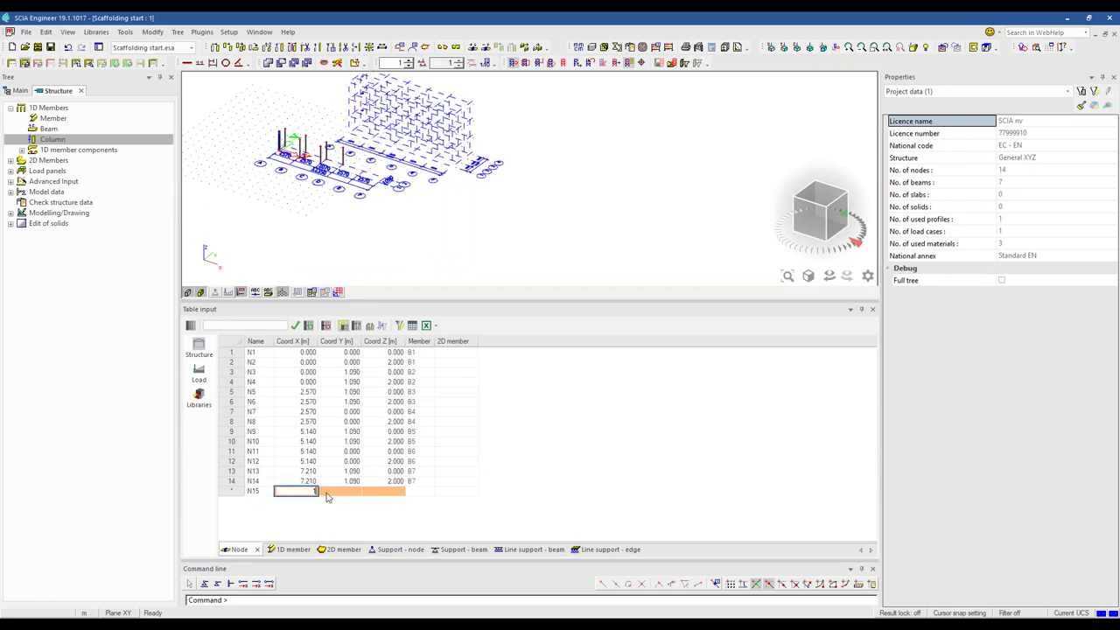
pyautogui.click(342, 492)
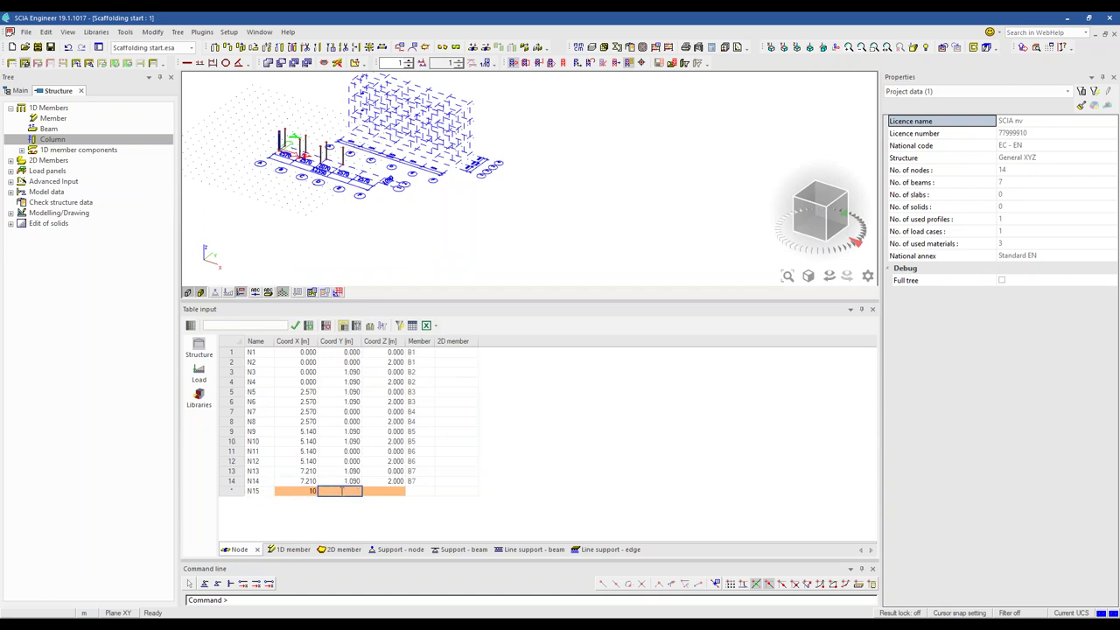
pyautogui.click(383, 490)
pyautogui.write('6')
pyautogui.press('Return')
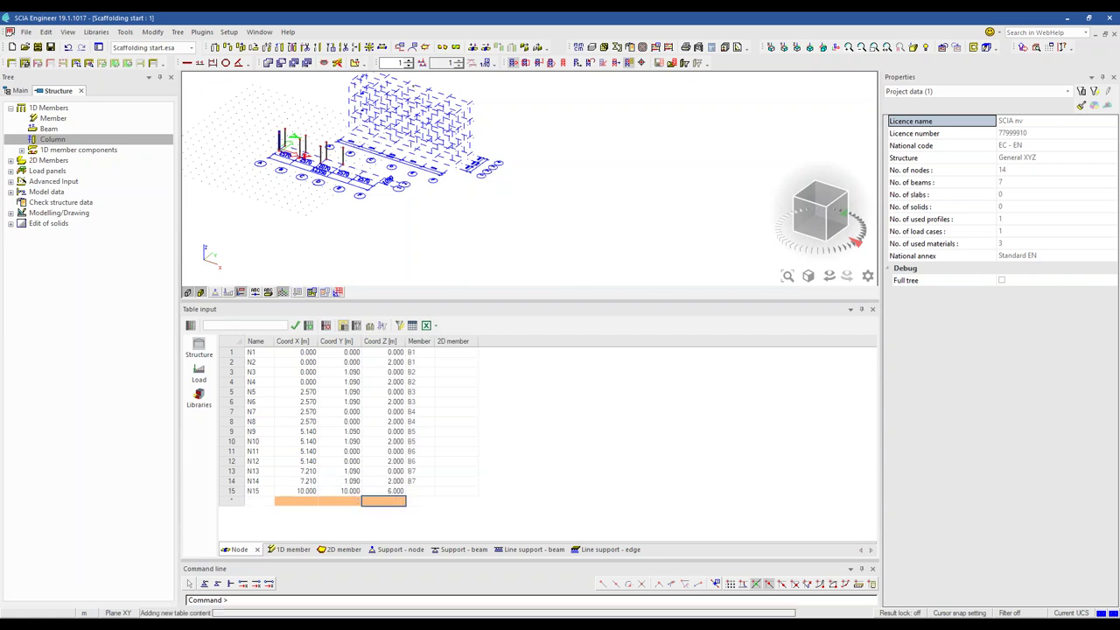
# Examine the location of node N15 in the 3D view near the upper edge of the 3D line grid.
pyautogui.scroll(-2, 461, 207)
pyautogui.scroll(2, 466, 236)
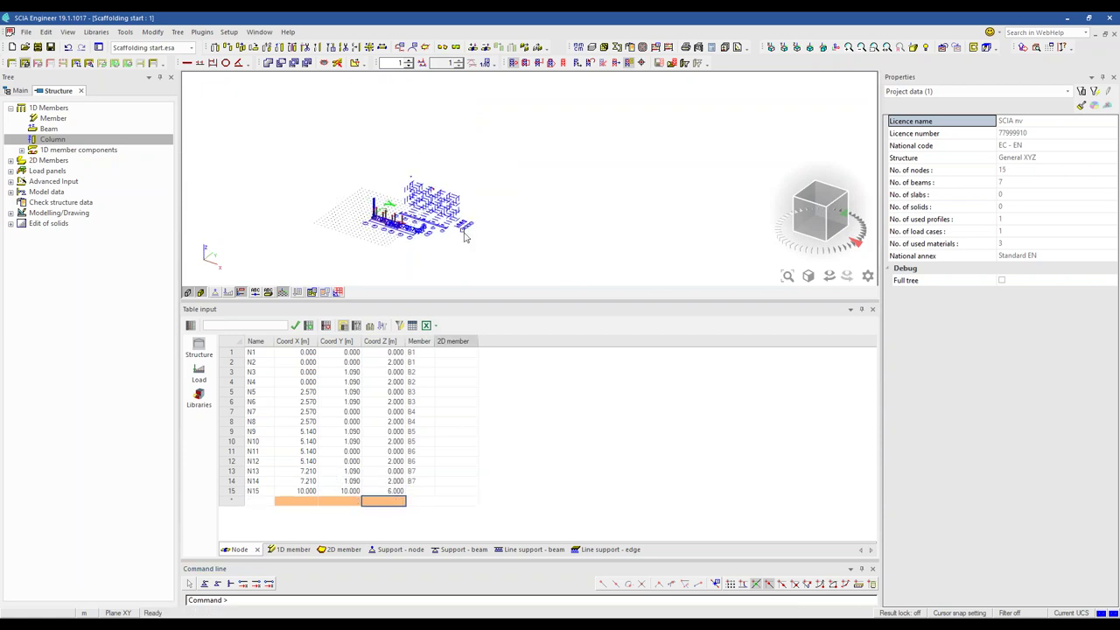
pyautogui.scroll(3, 419, 184)
pyautogui.scroll(2, 421, 187)
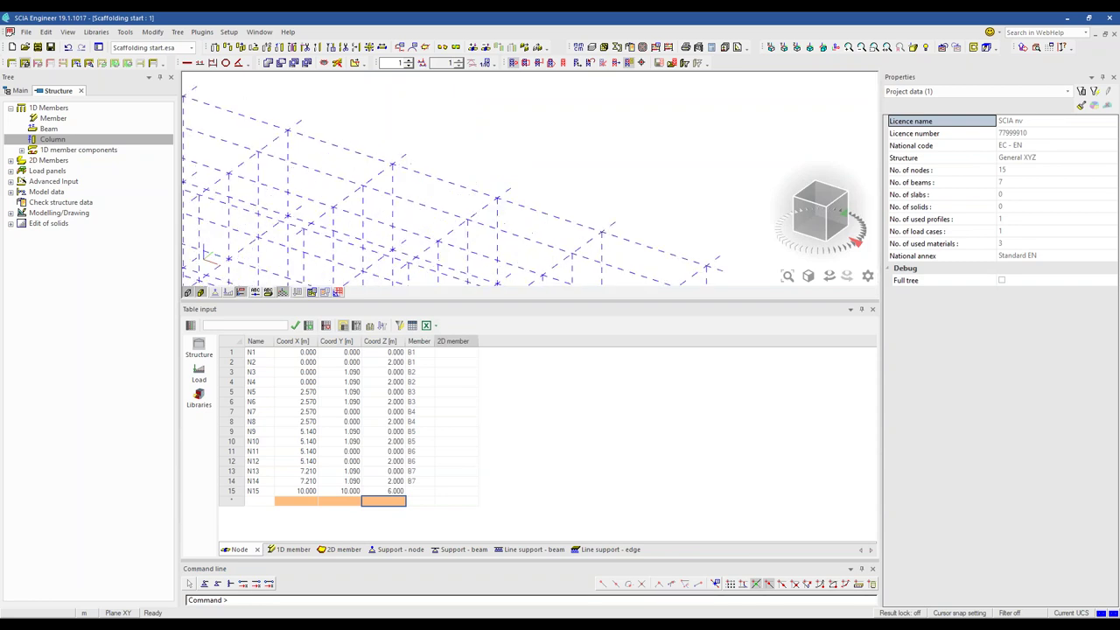
pyautogui.click(420, 186)
pyautogui.press('Escape')
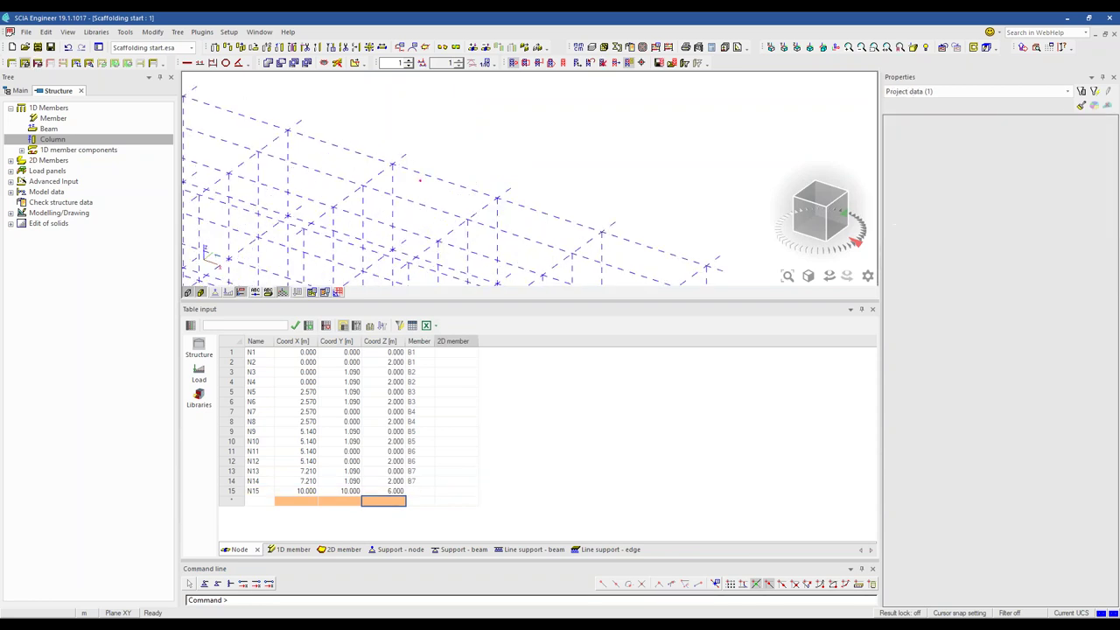
pyautogui.scroll(-5, 438, 245)
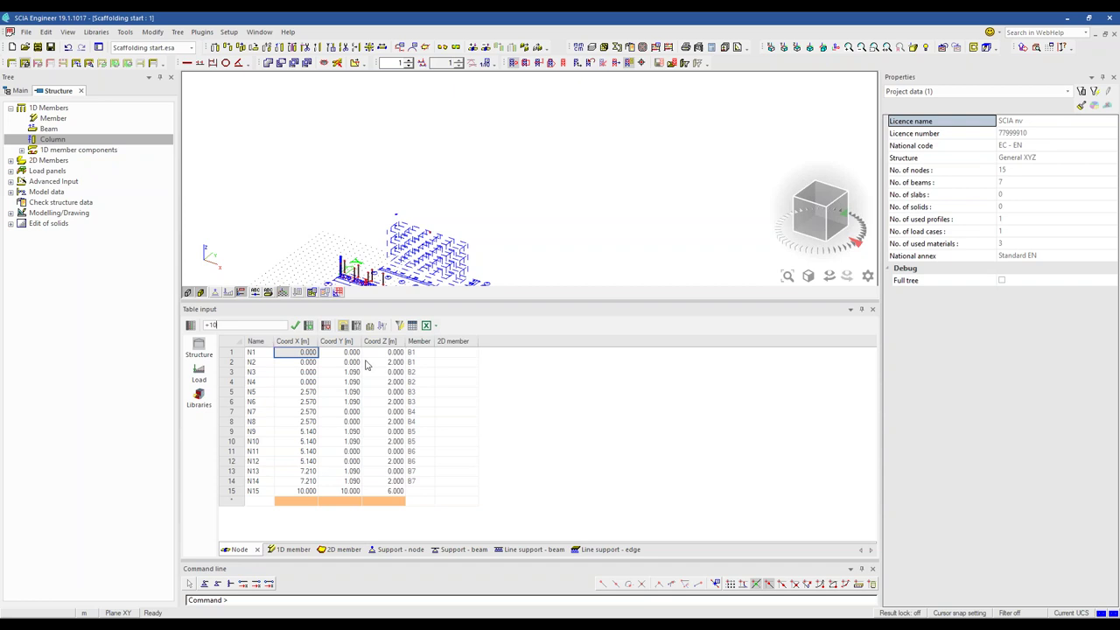
# Add 10 m to the Z coordinates of nodes N1 to N14 in the node table, and close the table.
pyautogui.moveTo(385, 352); pyautogui.dragTo(382, 490)
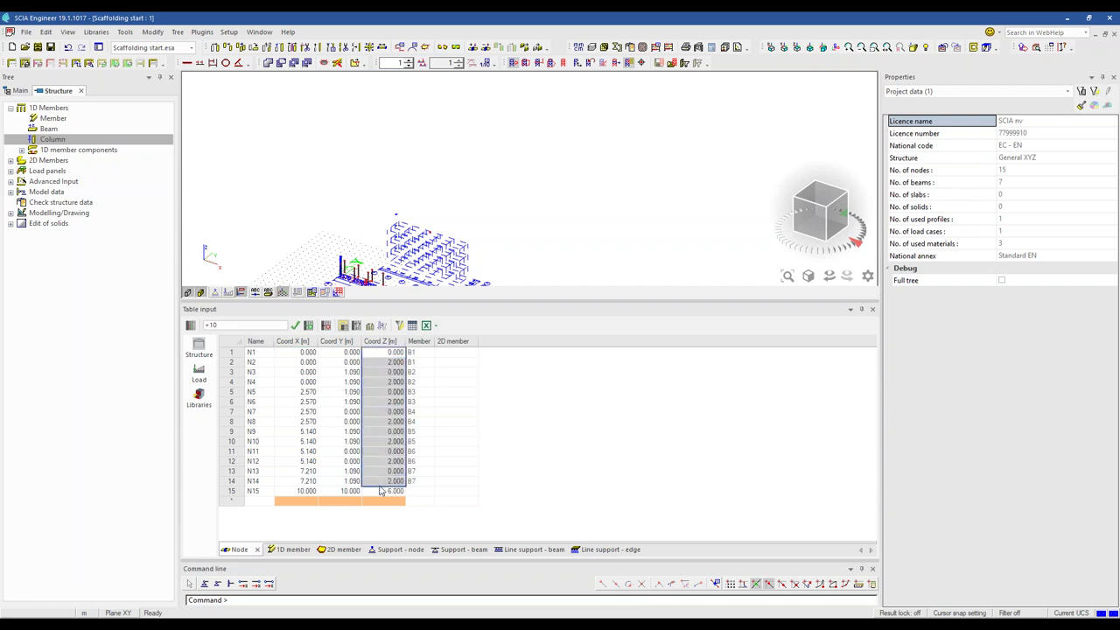
pyautogui.click(295, 326)
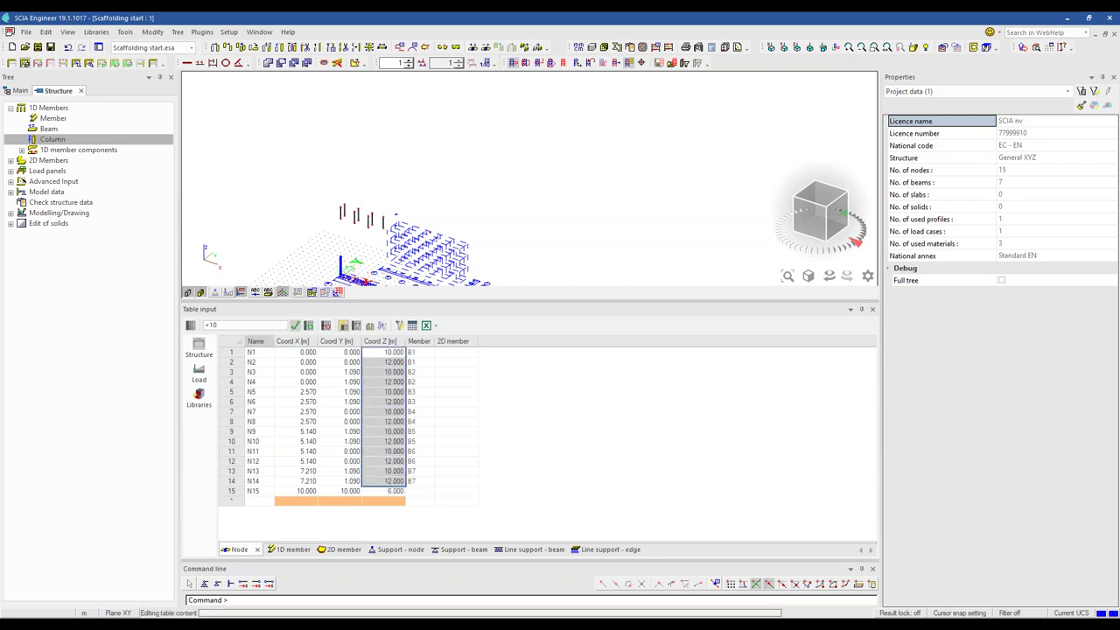
pyautogui.scroll(5, 367, 219)
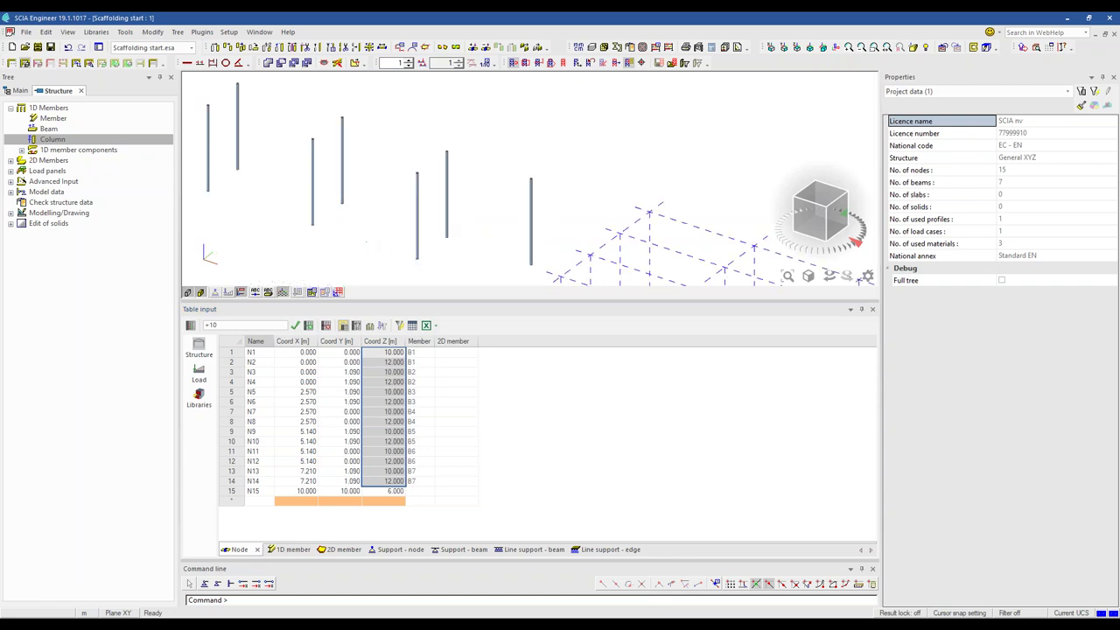
pyautogui.scroll(-4, 353, 211)
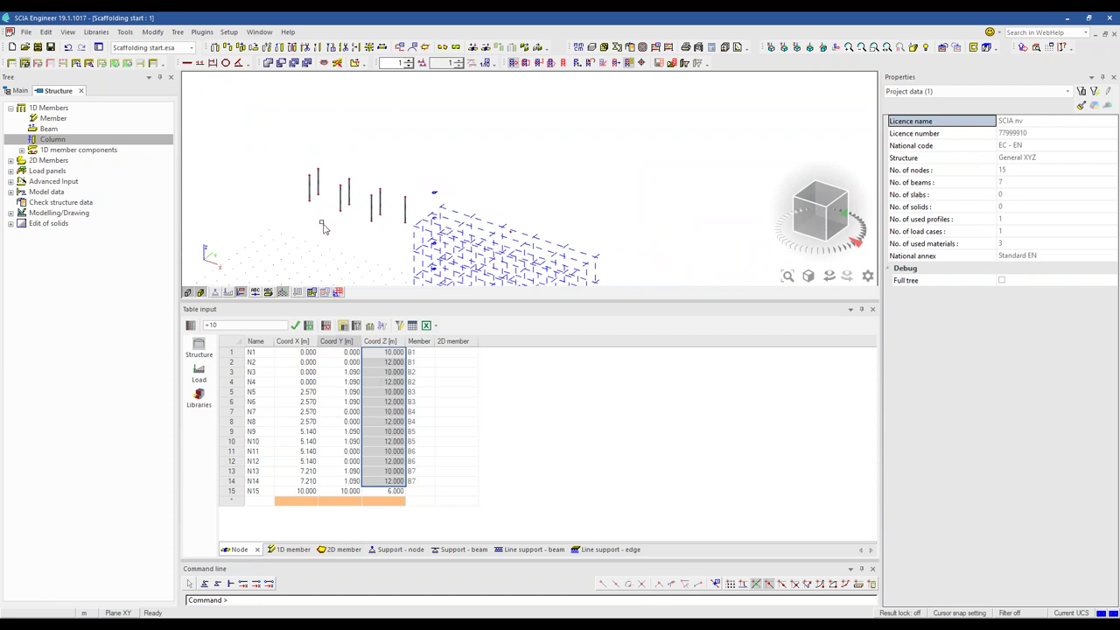
pyautogui.moveTo(407, 235); pyautogui.dragTo(406, 230, button='middle')
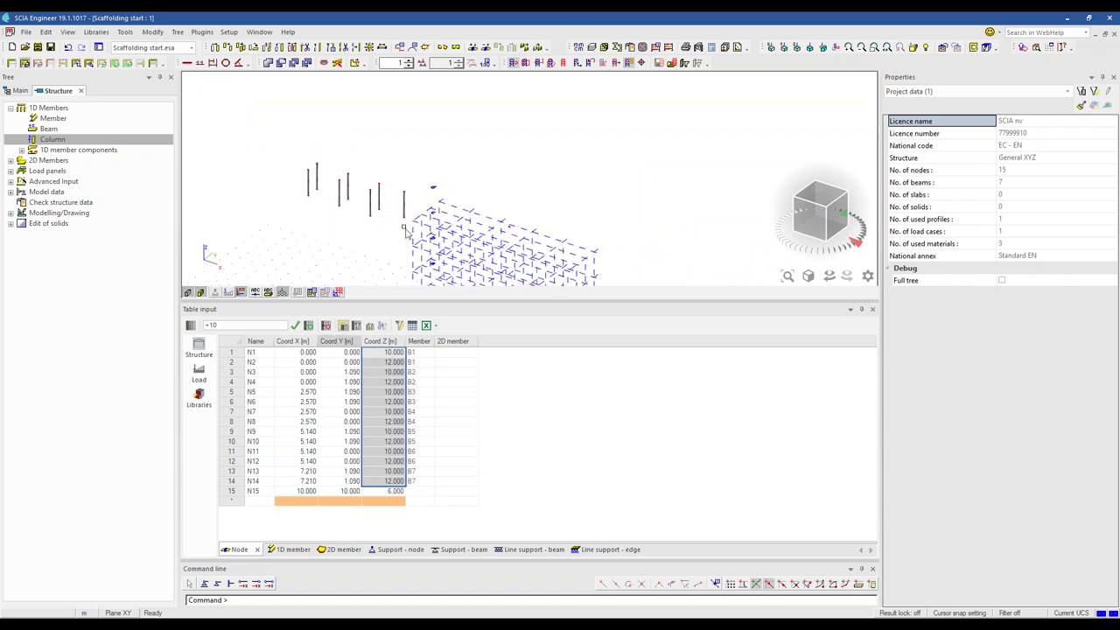
pyautogui.click(873, 311)
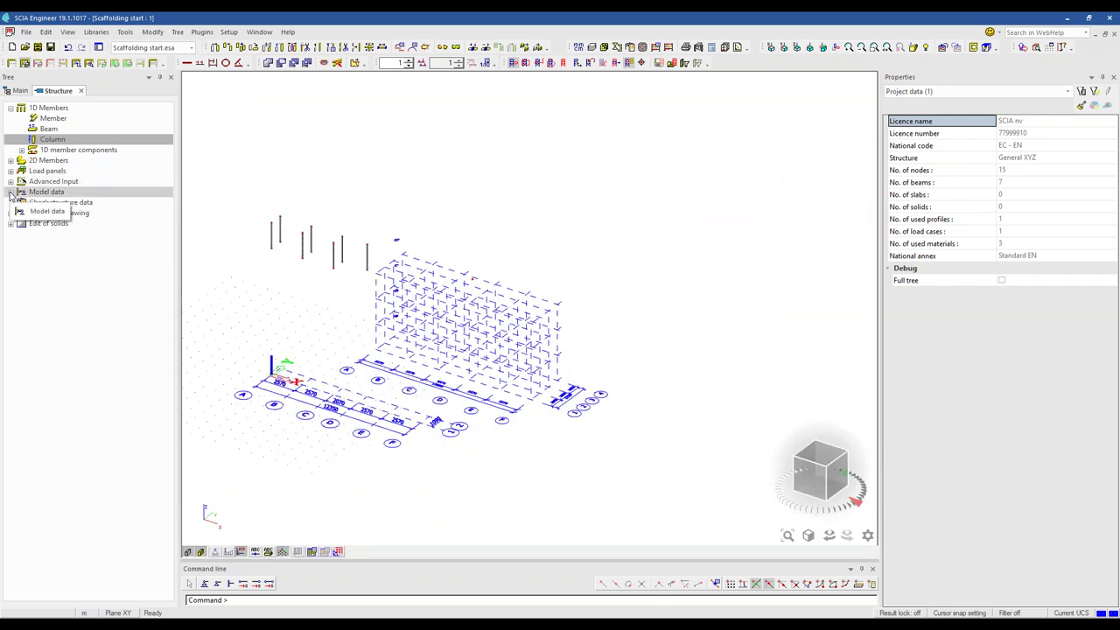
# Open the Scaffolding design DWG file from the Scaffolding design 2019 folder for import into the model.
pyautogui.click(11, 191)
pyautogui.click(10, 307)
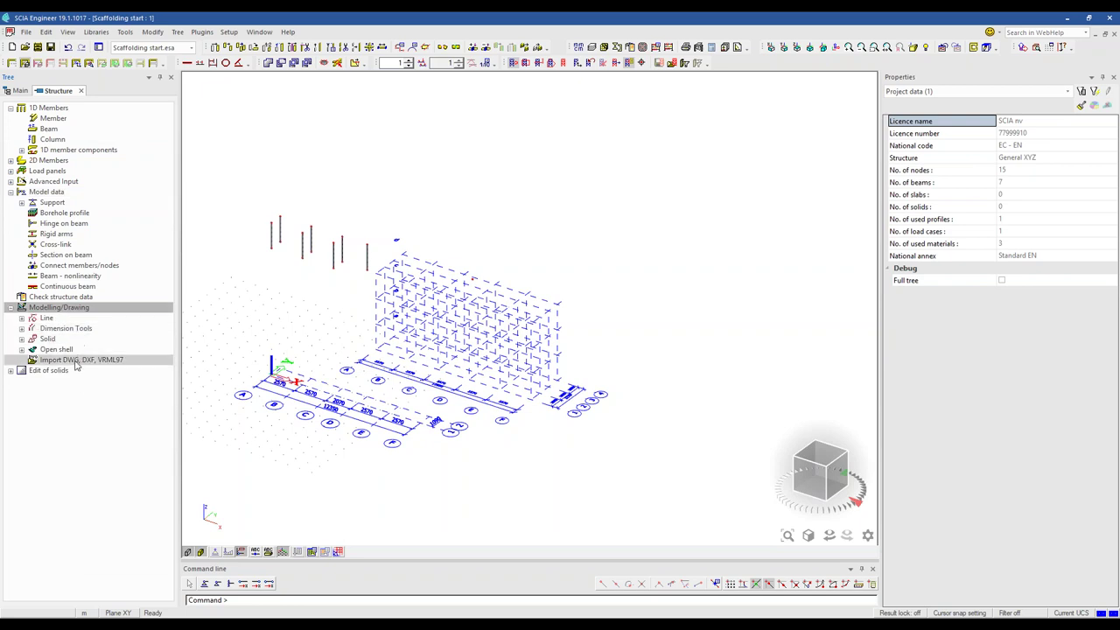
pyautogui.doubleClick(77, 365)
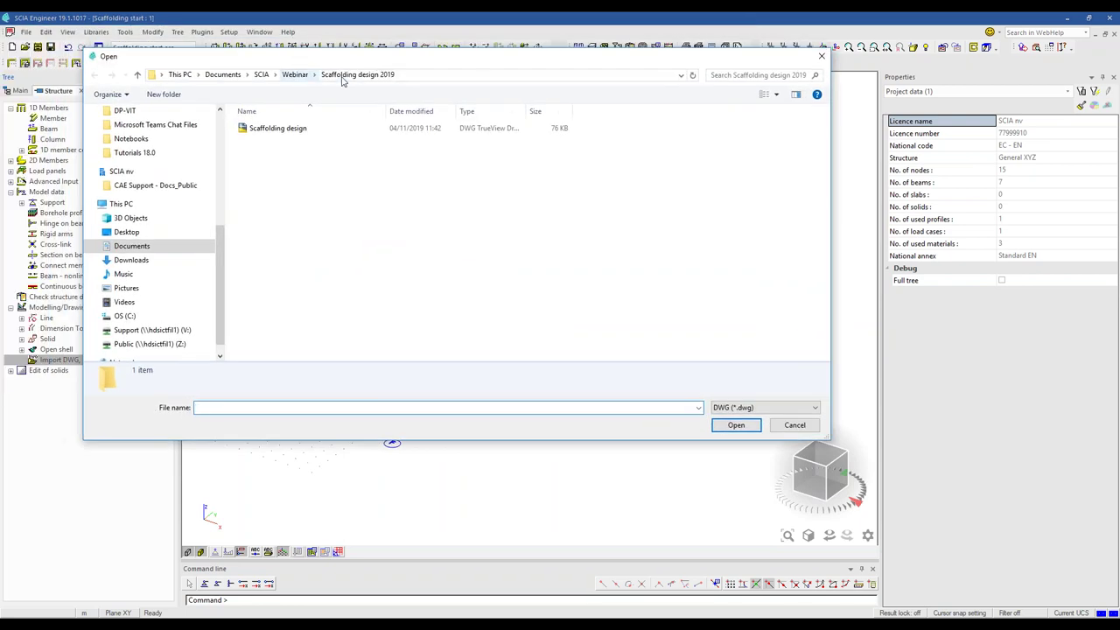
pyautogui.click(283, 129)
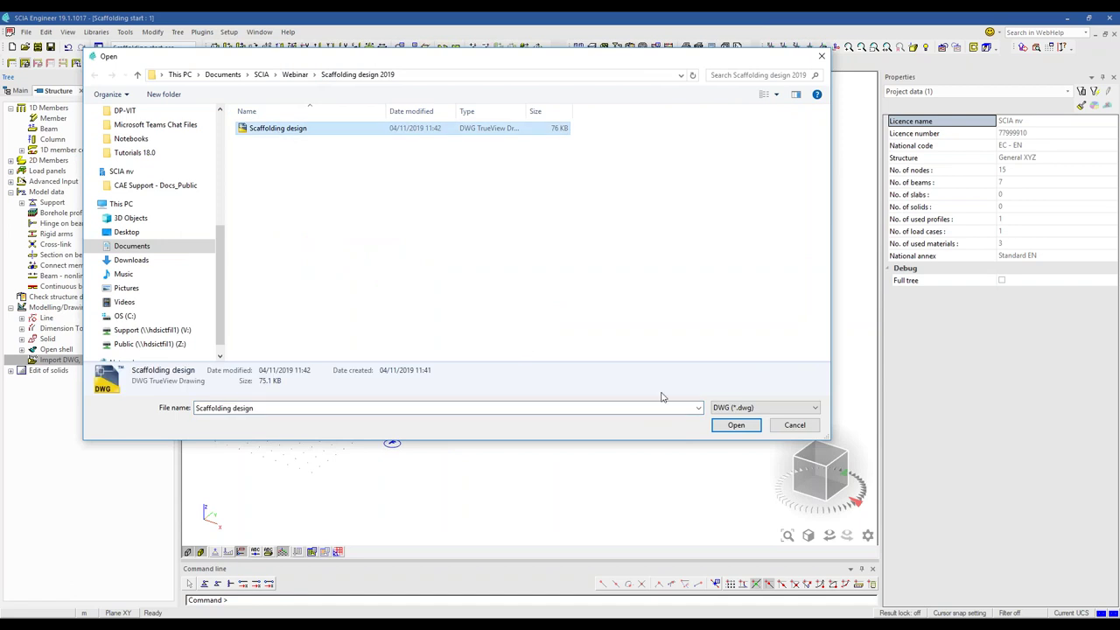
pyautogui.click(736, 426)
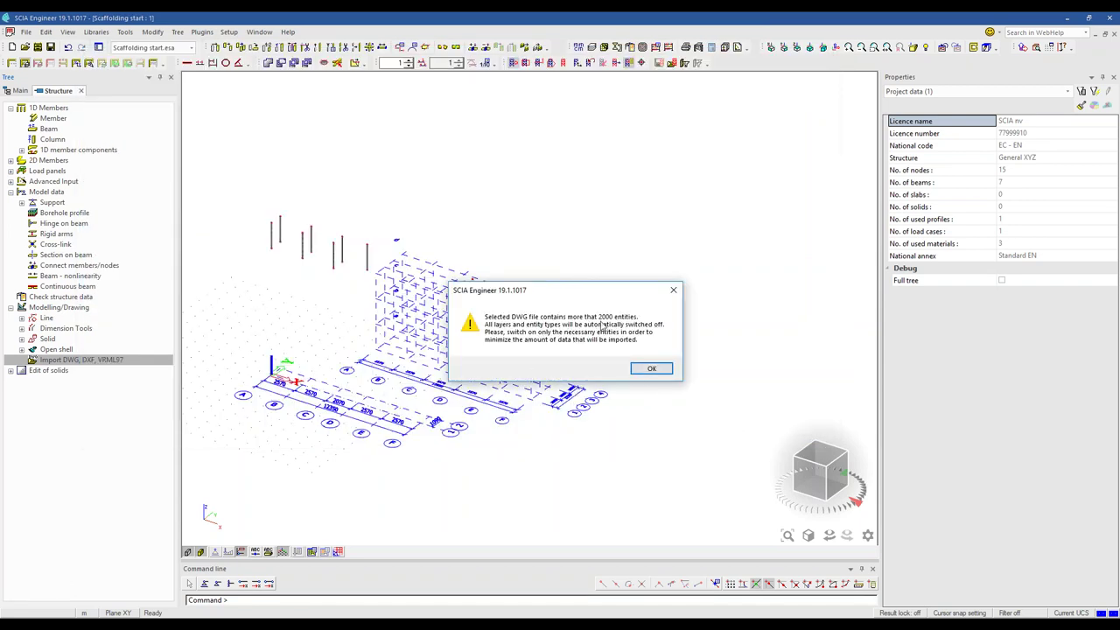
# Enable the Line and Block entity types and the Layer1 layer, and show the DWG preview in 3D.
pyautogui.click(653, 369)
pyautogui.moveTo(380, 42); pyautogui.dragTo(625, 71)
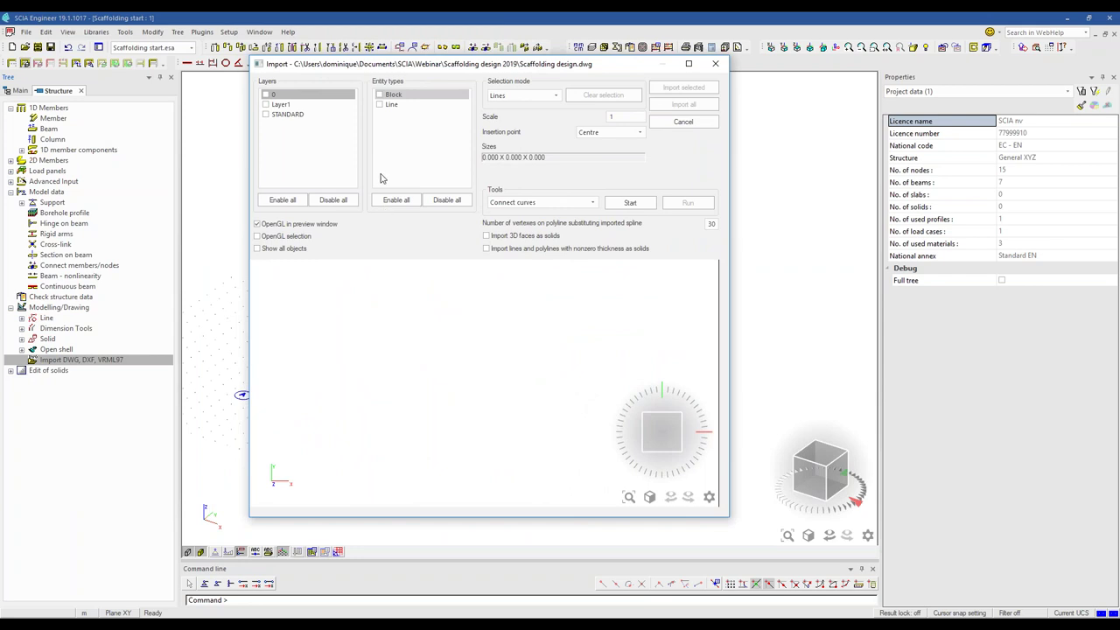
pyautogui.click(379, 104)
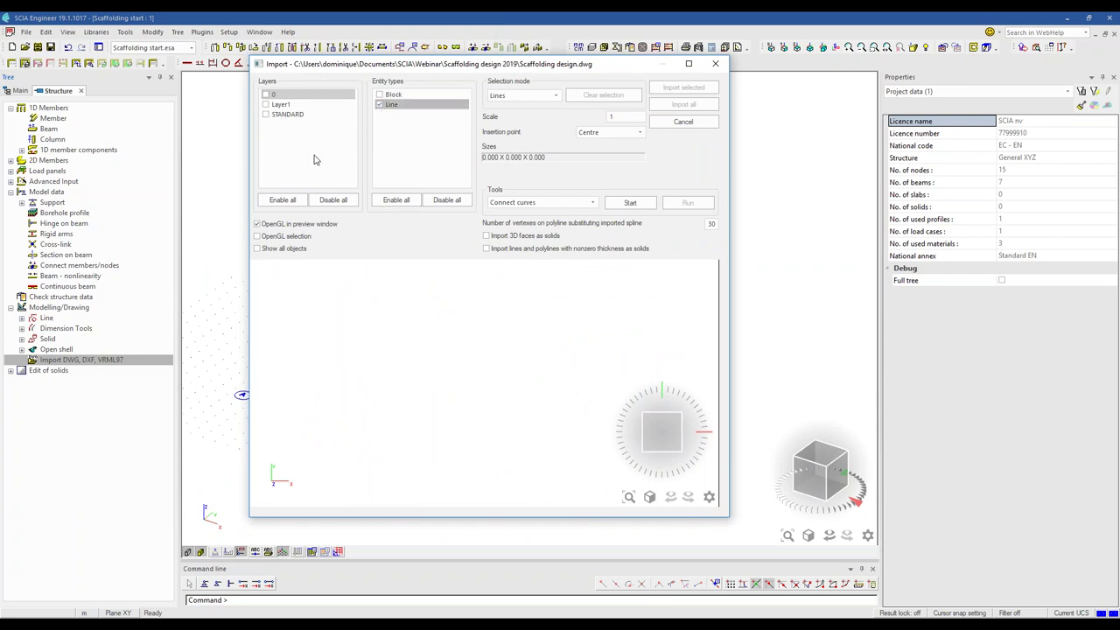
pyautogui.click(265, 104)
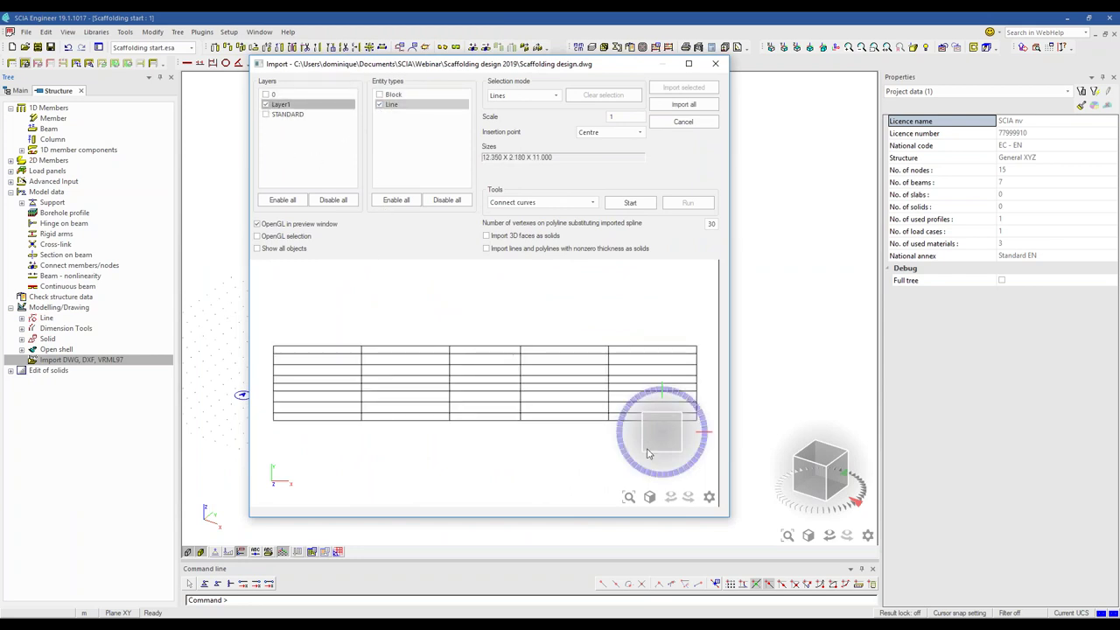
pyautogui.click(679, 453)
pyautogui.click(379, 95)
pyautogui.moveTo(535, 344); pyautogui.dragTo(577, 323)
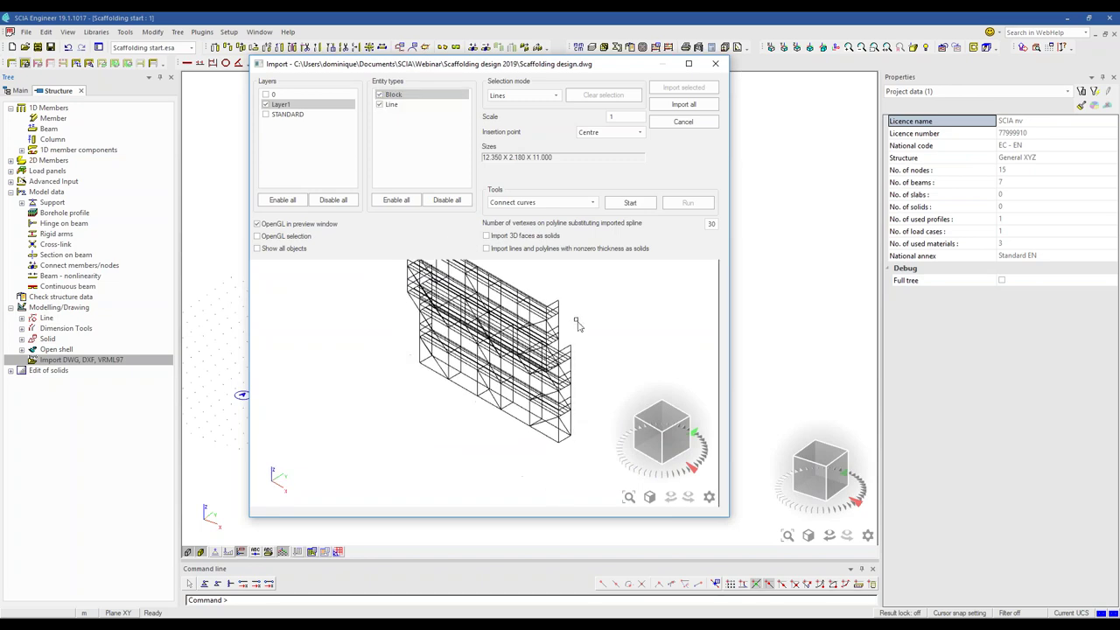
# Enlarge the import window and select all lines of the scaffold's end bay over its full height.
pyautogui.click(688, 64)
pyautogui.scroll(5, 620, 328)
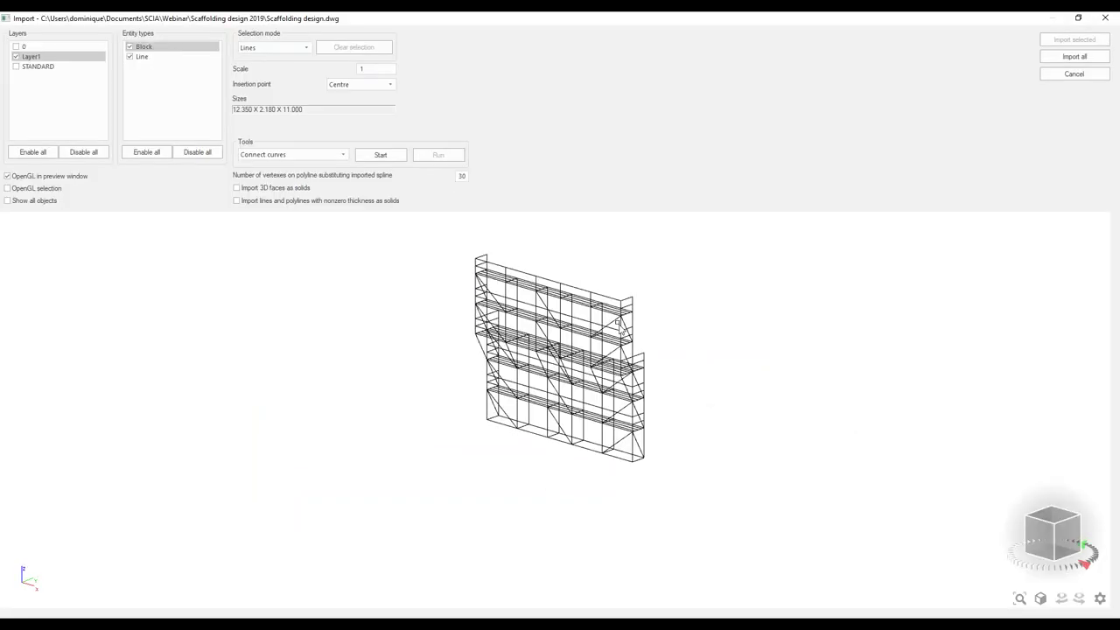
pyautogui.scroll(-3, 594, 306)
pyautogui.scroll(2, 442, 348)
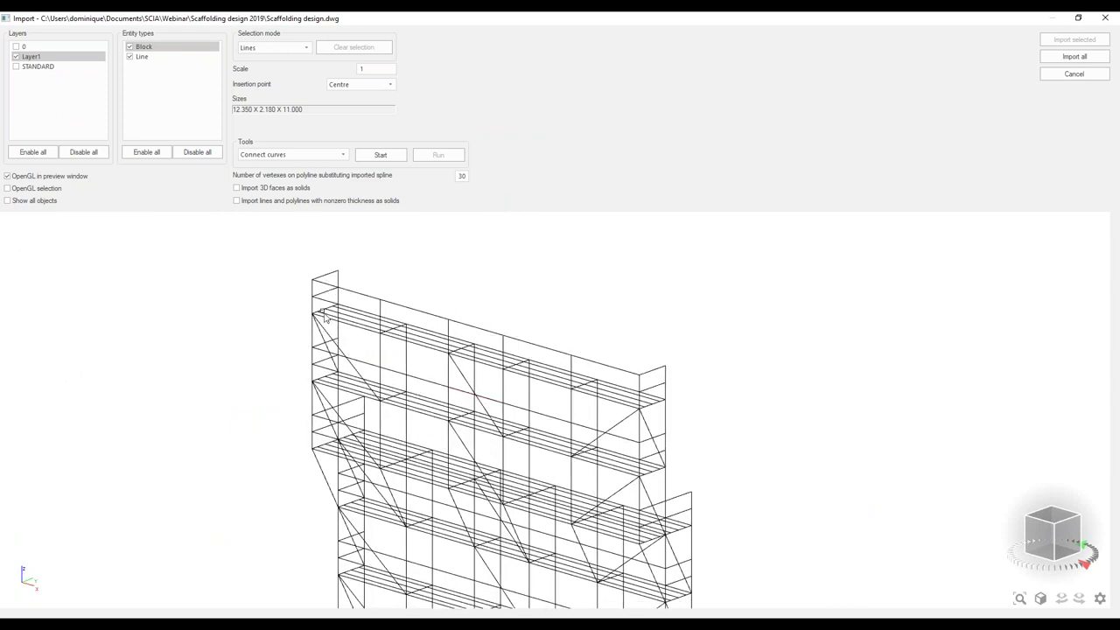
pyautogui.scroll(-5, 647, 508)
pyautogui.moveTo(647, 507); pyautogui.dragTo(678, 492, button='middle')
pyautogui.moveTo(505, 282); pyautogui.dragTo(656, 588)
pyautogui.moveTo(636, 567); pyautogui.dragTo(633, 504, button='middle')
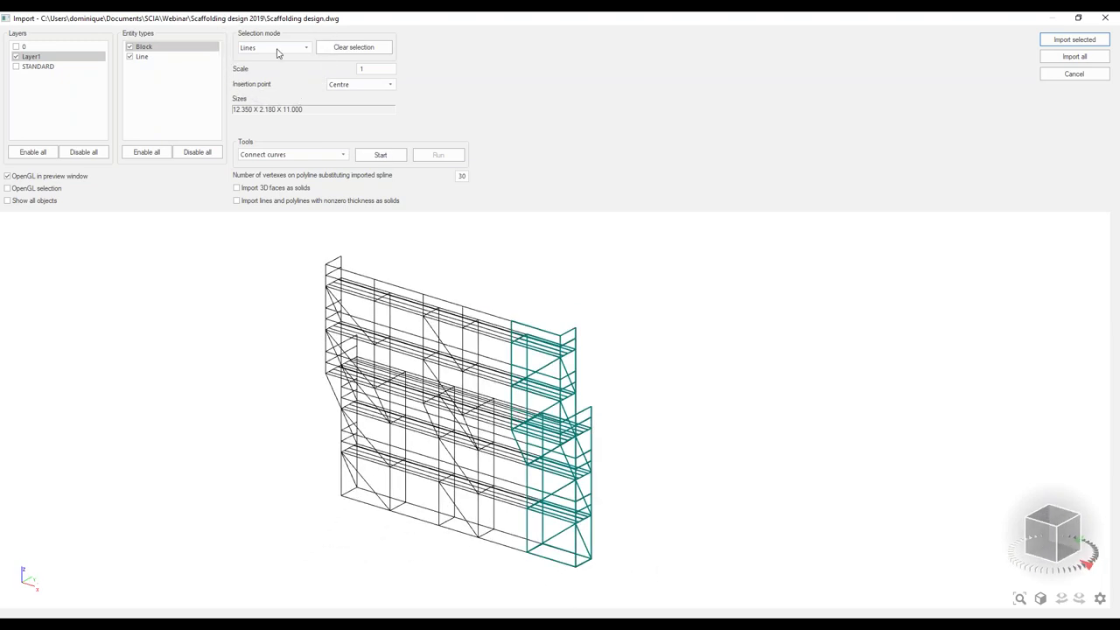
# Import the selected end-bay lines and place them in free space beside the 3D line grid.
pyautogui.click(1076, 41)
pyautogui.click(708, 415)
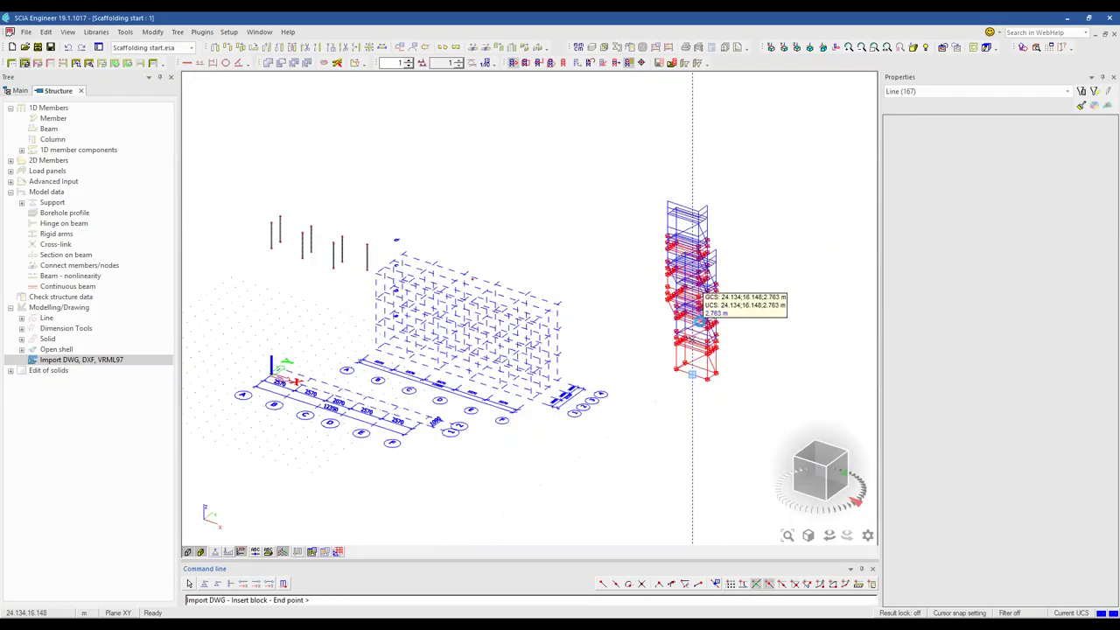
pyautogui.click(704, 280)
# Examine the properties of the long uppermost line of the imported bay, and clear the selection.
pyautogui.scroll(6, 670, 197)
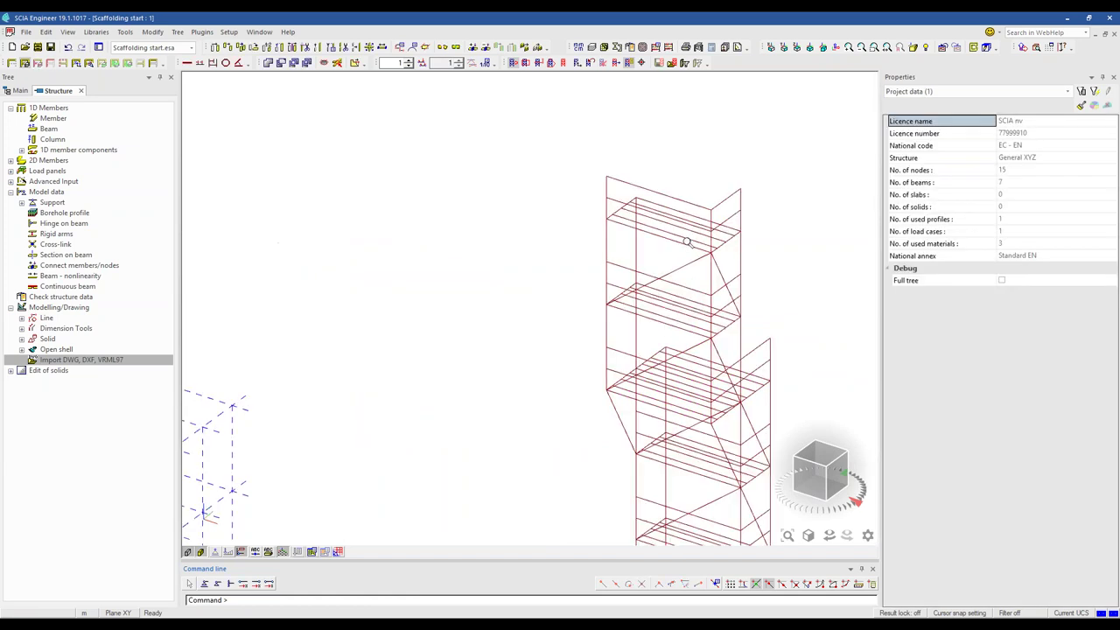
pyautogui.click(661, 181)
pyautogui.scroll(-4, 590, 280)
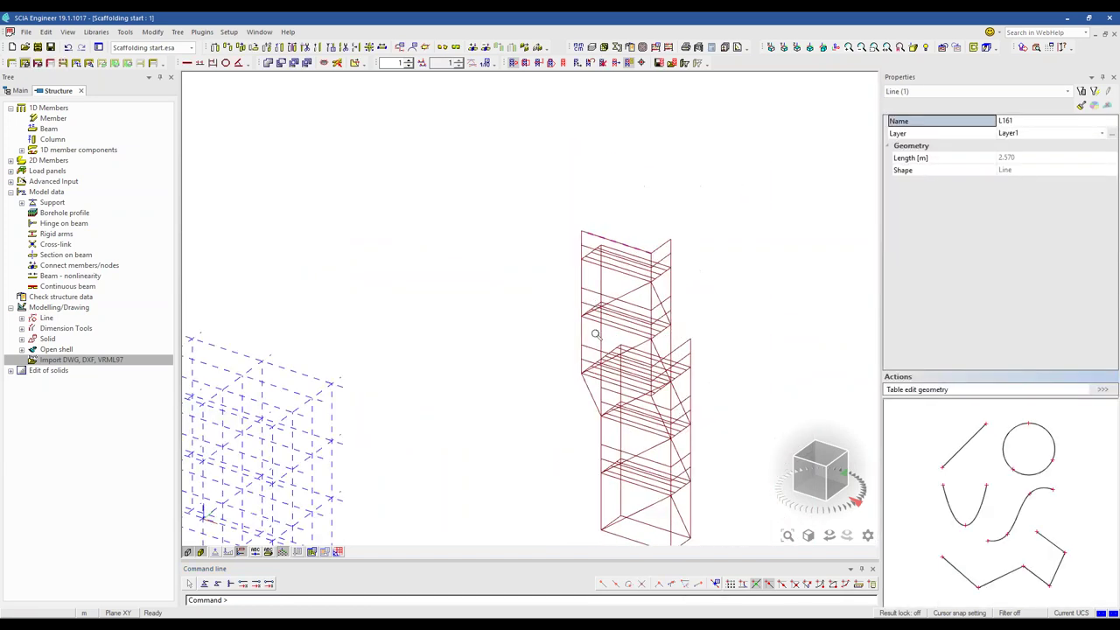
pyautogui.scroll(-1, 513, 292)
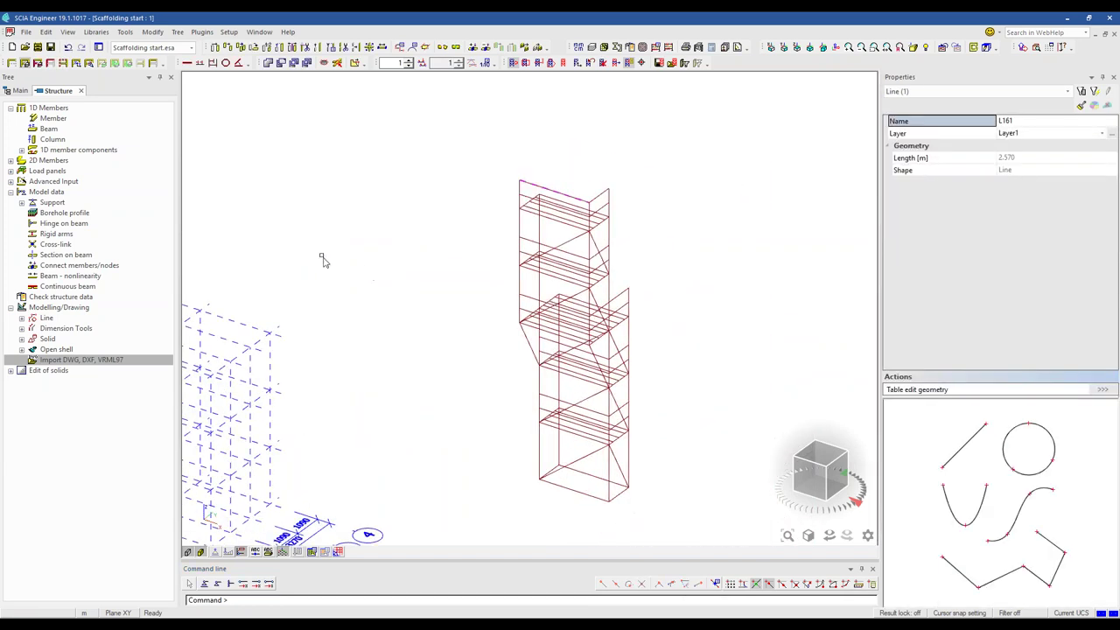
pyautogui.press('Escape')
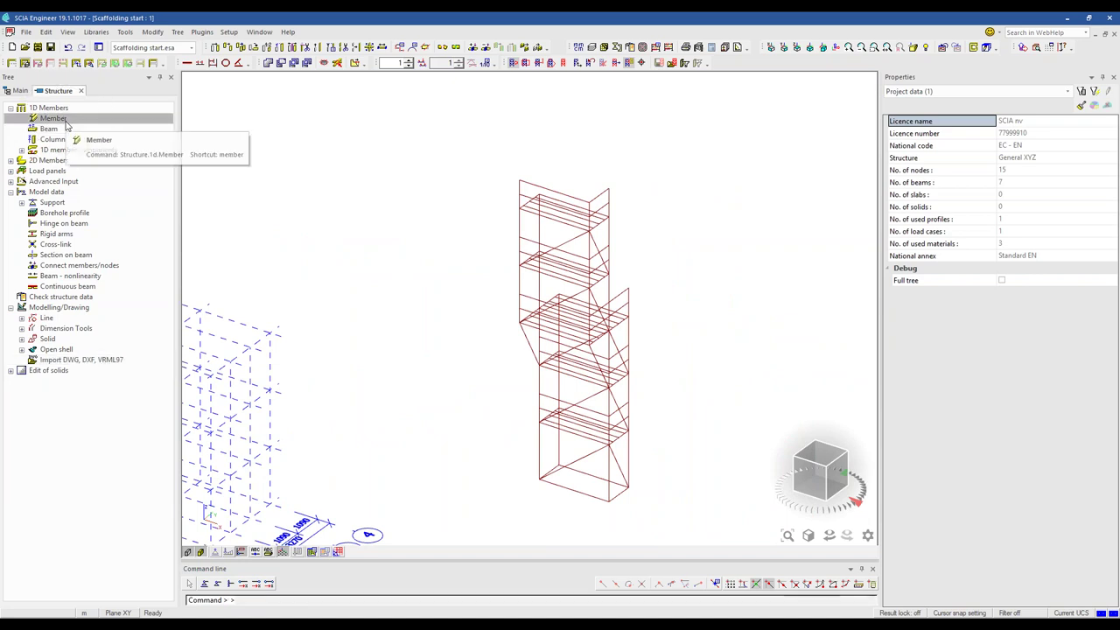
# Create members with the Guardrail - RO48.3X3.2 cross-section from the existing lines above the top deck of the imported bay.
pyautogui.click(66, 125)
pyautogui.click(691, 266)
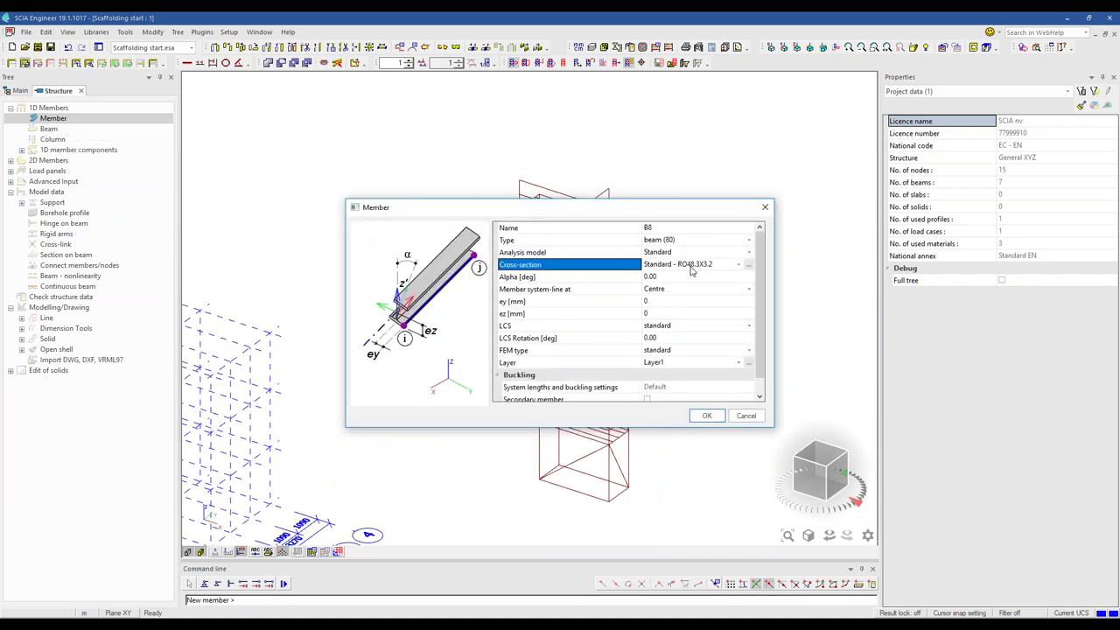
pyautogui.click(690, 294)
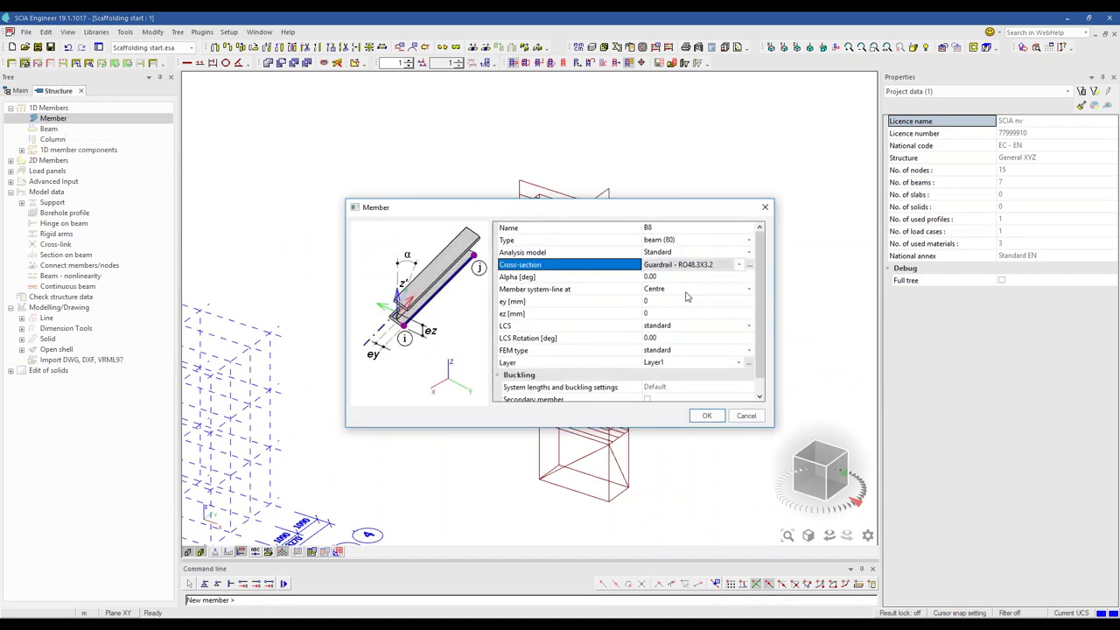
pyautogui.click(707, 416)
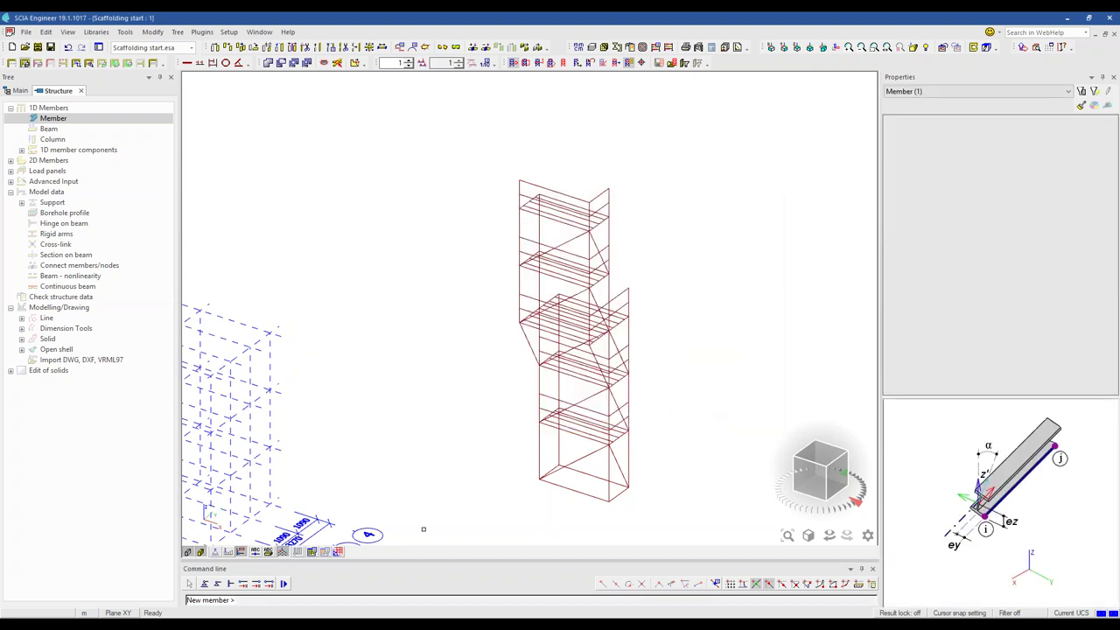
pyautogui.click(403, 587)
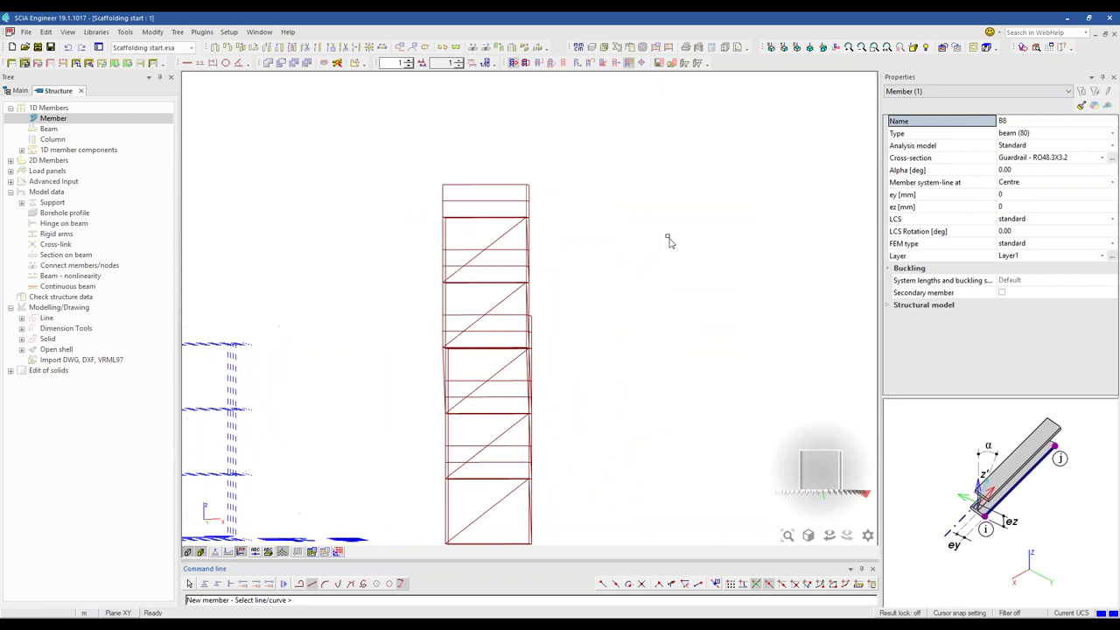
pyautogui.click(483, 196)
pyautogui.keyDown('ctrl'); pyautogui.moveTo(586, 264); pyautogui.dragTo(551, 249, button='right'); pyautogui.keyUp('ctrl')
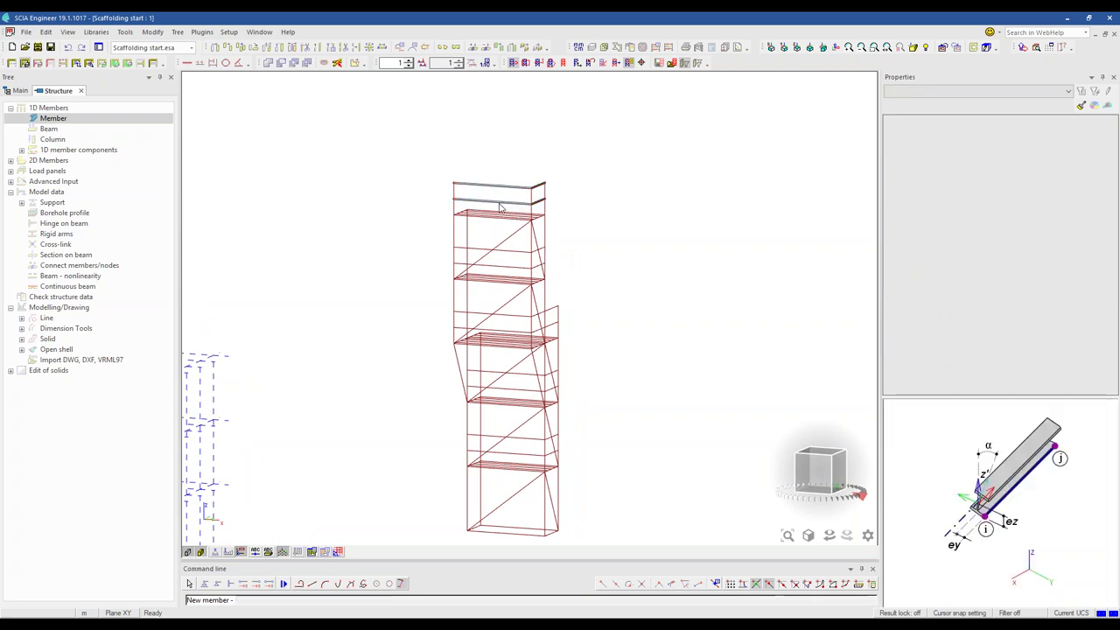
pyautogui.scroll(5, 529, 206)
pyautogui.scroll(2, 528, 206)
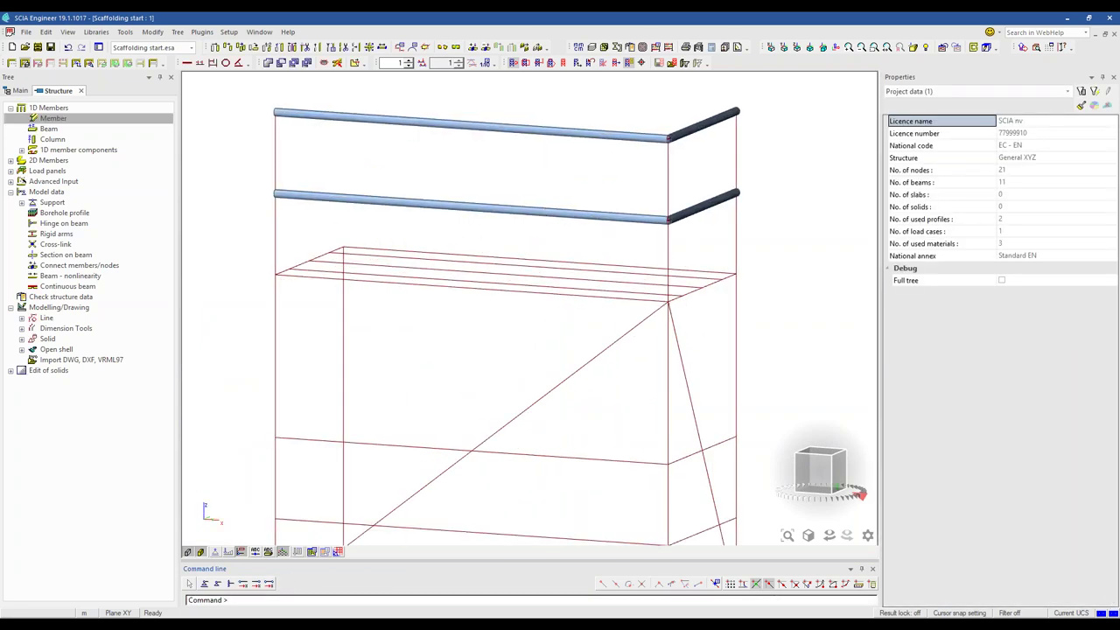
# Reopen the Scaffolding design DWG file for import and accept the notice about its number of entities.
pyautogui.scroll(-5, 540, 175)
pyautogui.keyDown('ctrl'); pyautogui.moveTo(543, 172); pyautogui.dragTo(635, 307, button='right'); pyautogui.keyUp('ctrl')
pyautogui.scroll(-3, 417, 253)
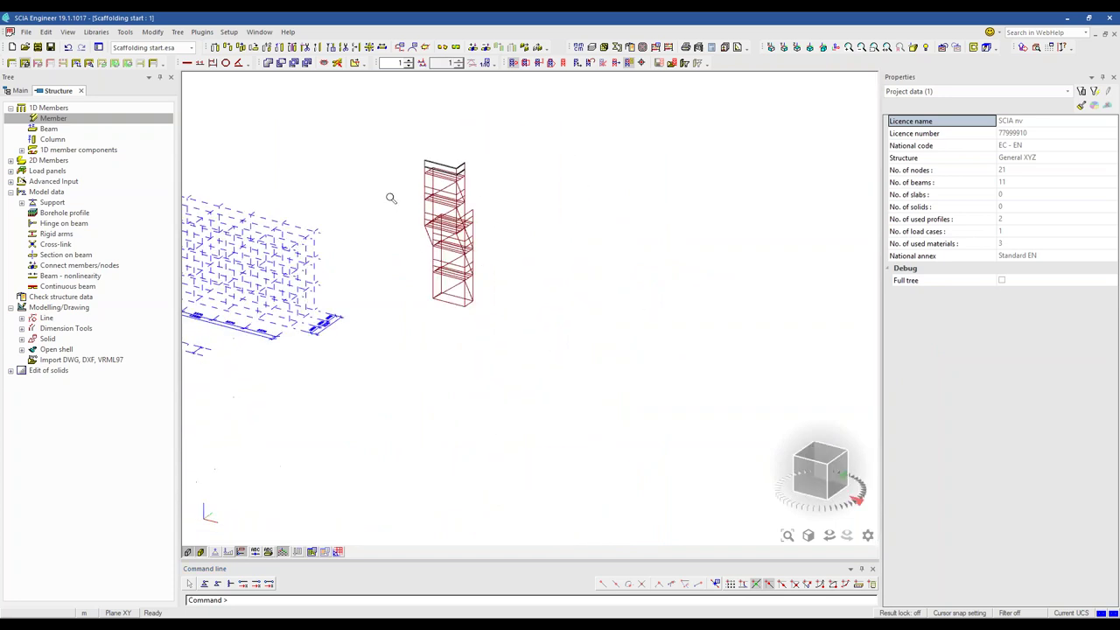
pyautogui.click(80, 359)
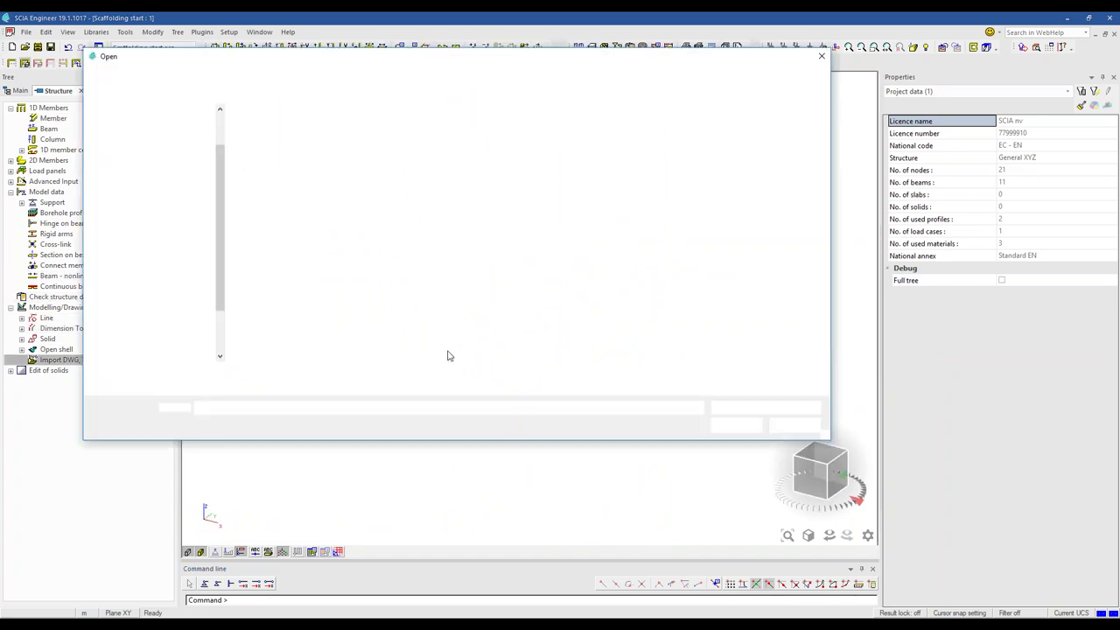
pyautogui.click(277, 128)
pyautogui.click(736, 425)
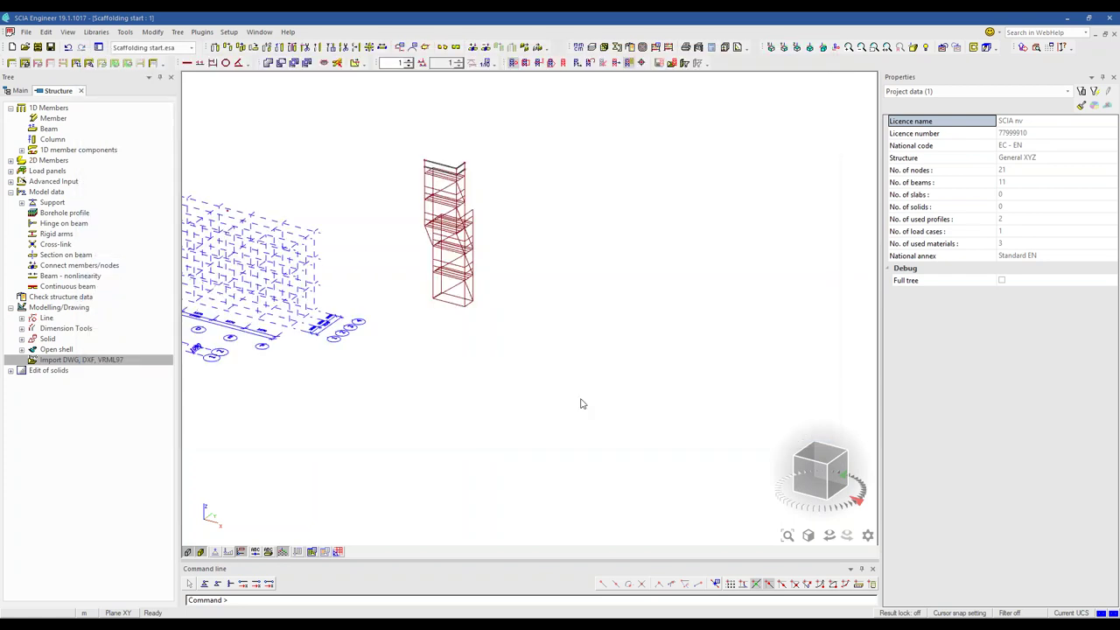
pyautogui.click(651, 369)
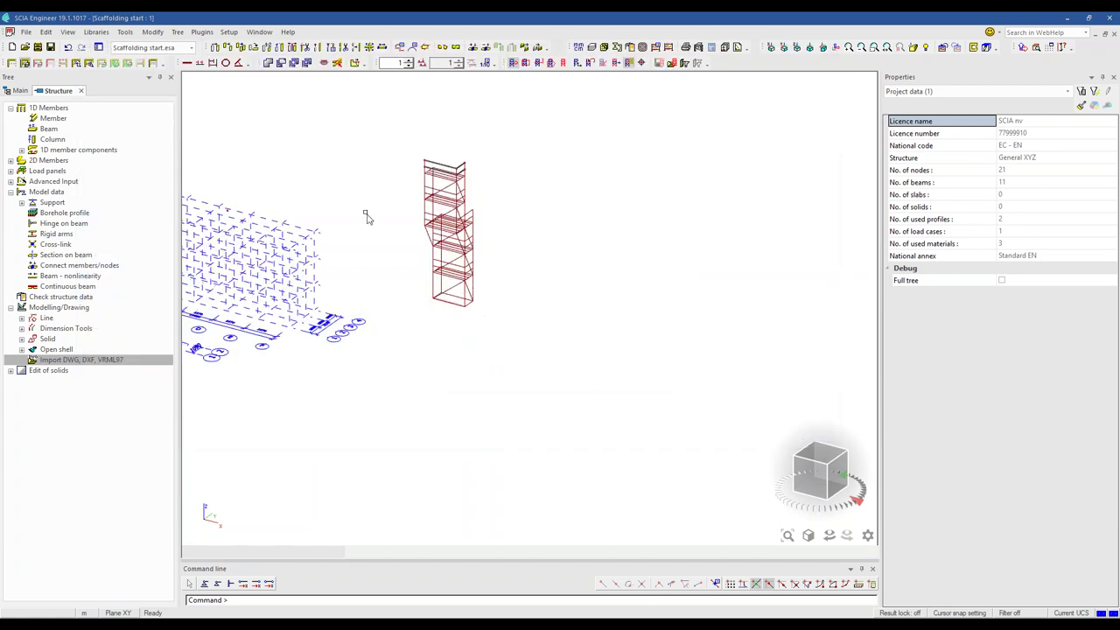
pyautogui.click(443, 33)
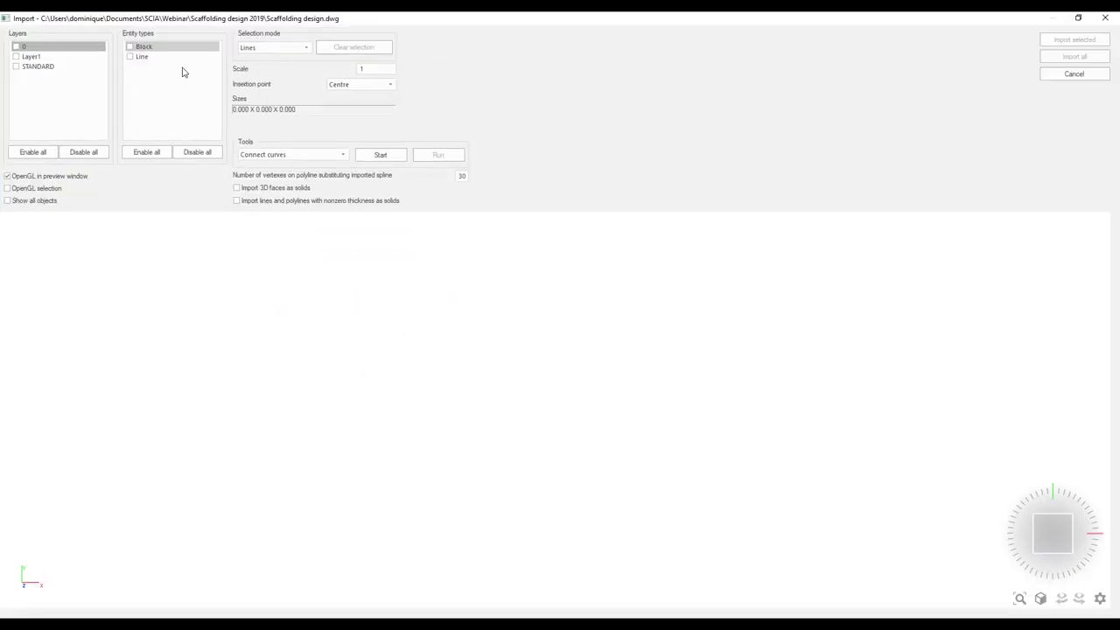
# Enable all entity types and Layer1 in the import settings, and set the selection mode to Beams.
pyautogui.click(146, 152)
pyautogui.click(15, 56)
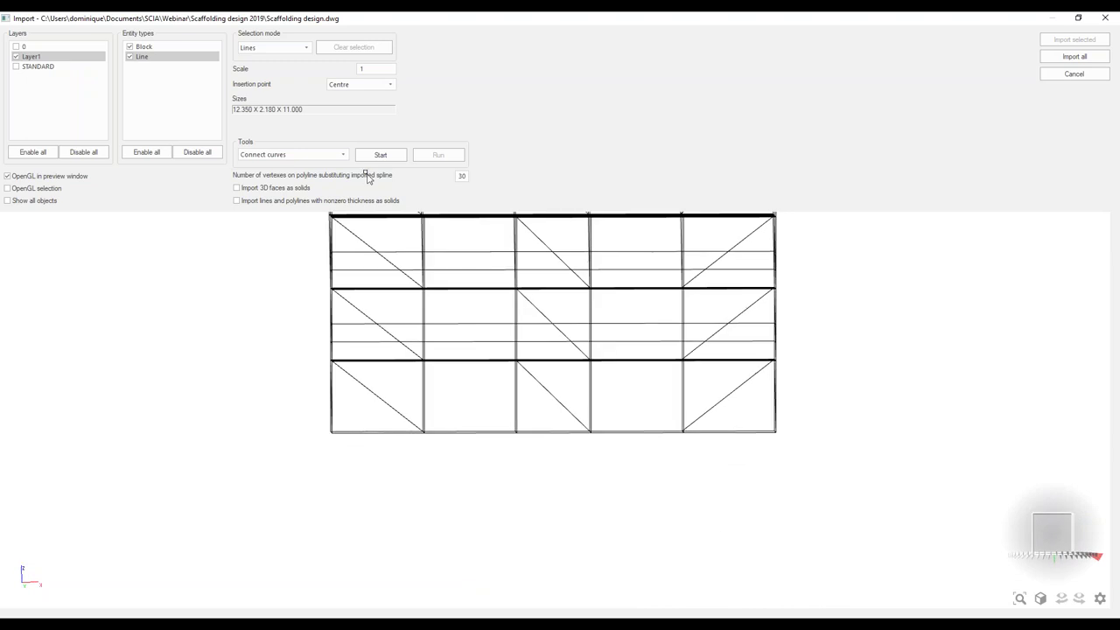
pyautogui.click(306, 49)
pyautogui.click(302, 66)
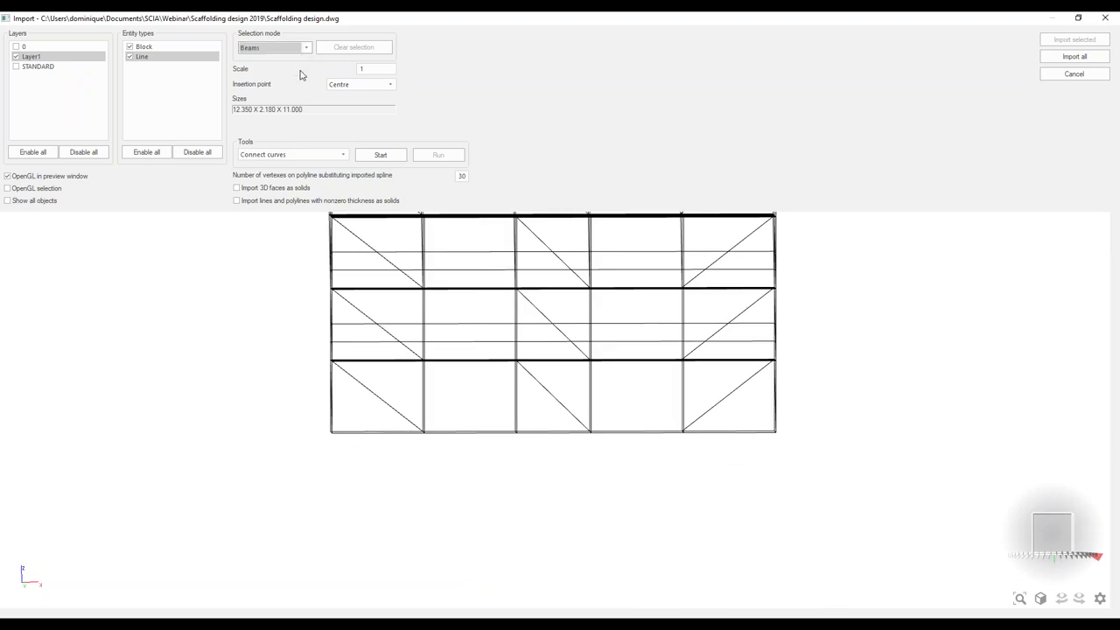
# Select the base lines, uprights and diagonals of the scaffold's lowest level as beams in the import preview.
pyautogui.moveTo(324, 425); pyautogui.dragTo(811, 477)
pyautogui.moveTo(700, 500); pyautogui.dragTo(639, 522, button='middle')
pyautogui.scroll(-3, 556, 515)
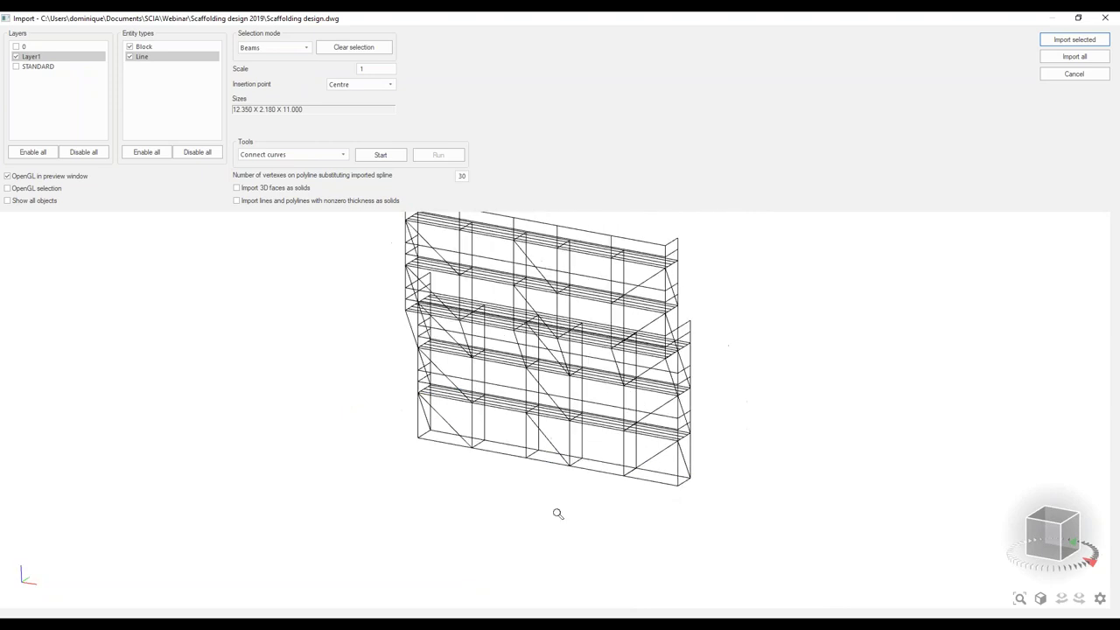
pyautogui.scroll(1, 537, 519)
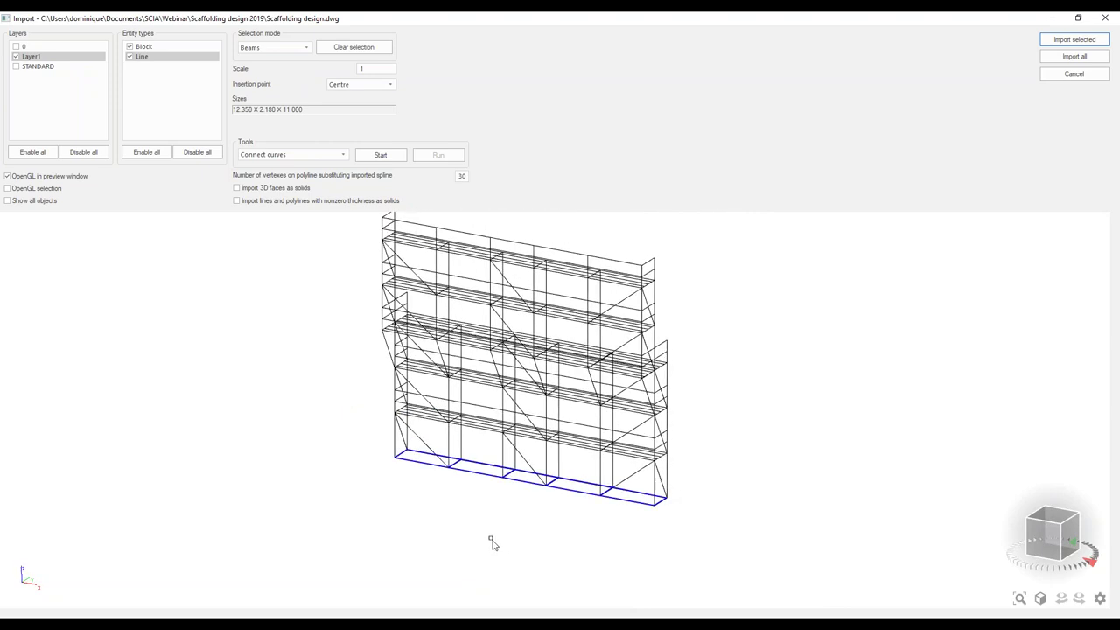
pyautogui.moveTo(496, 519); pyautogui.dragTo(512, 495, button='middle')
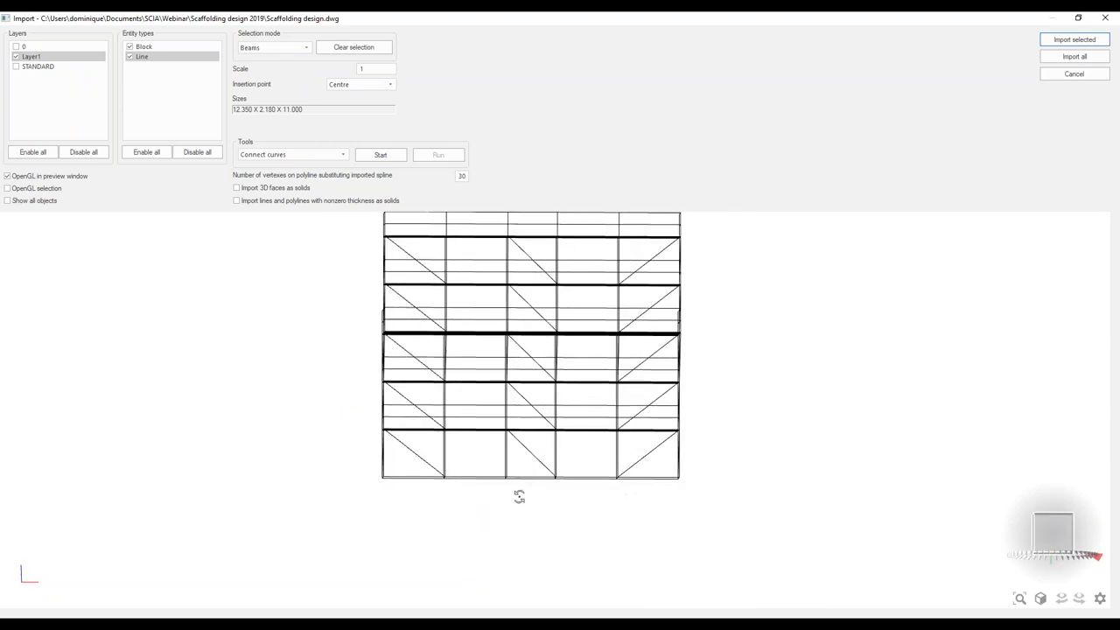
pyautogui.moveTo(605, 465); pyautogui.dragTo(376, 465)
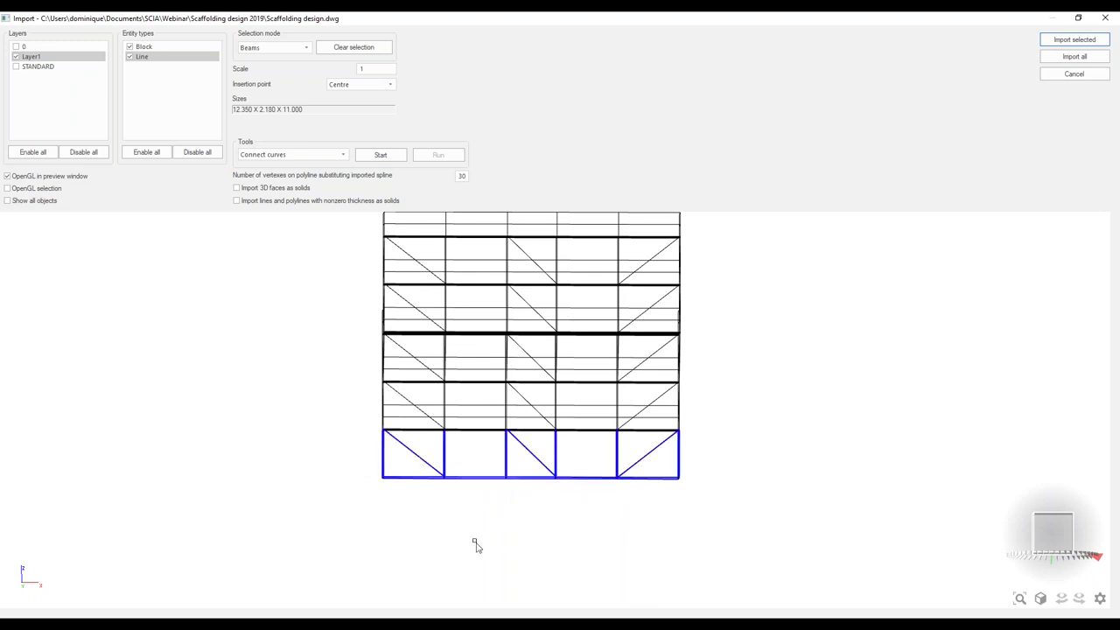
pyautogui.moveTo(475, 542); pyautogui.dragTo(455, 562, button='middle')
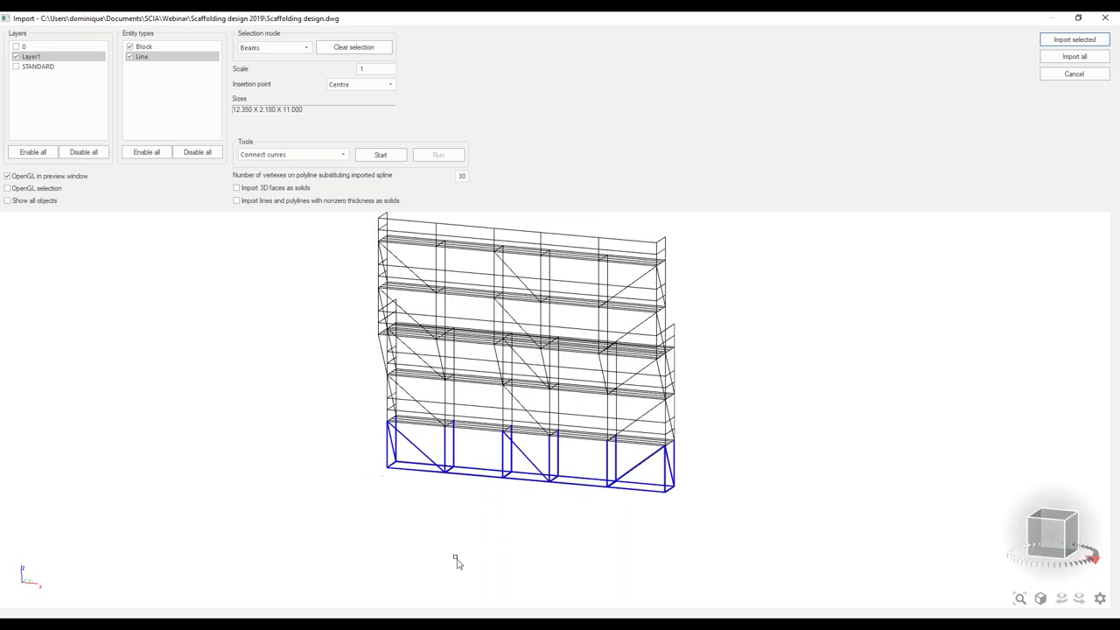
# Import the selected beams with the Standard - RO48.3X3.2 cross-section and place them beside the imported line bay.
pyautogui.click(1060, 40)
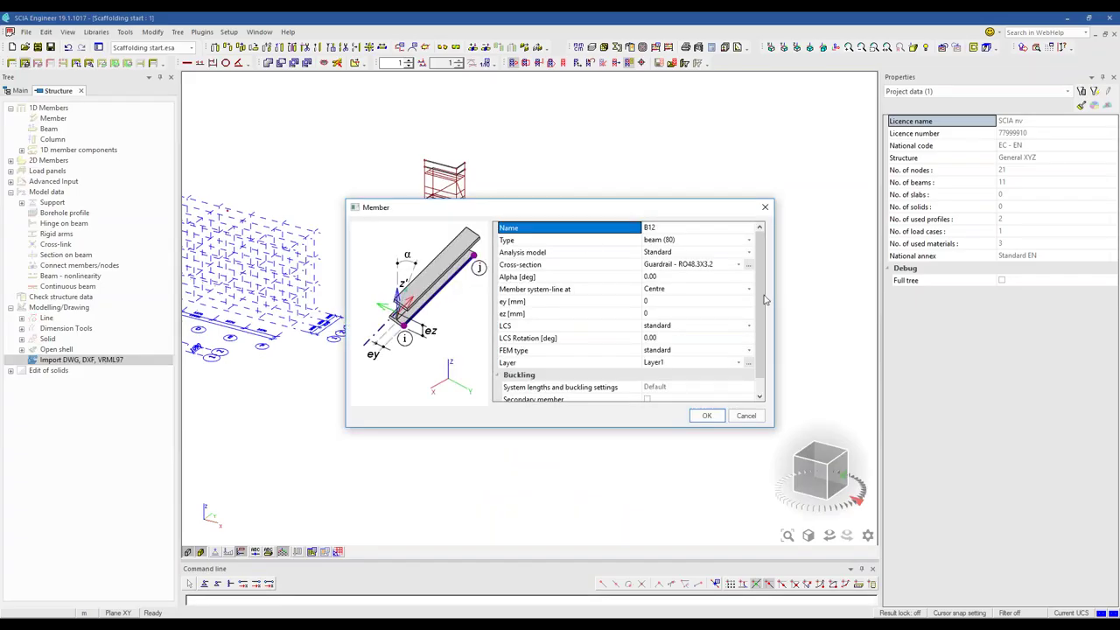
pyautogui.click(672, 273)
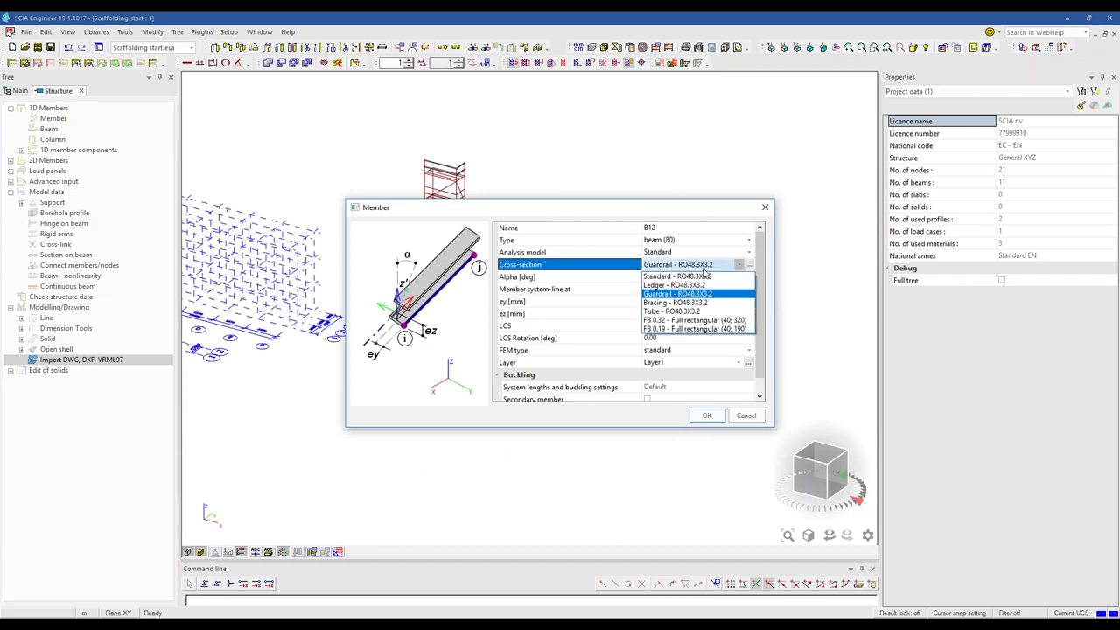
pyautogui.click(706, 276)
pyautogui.click(706, 264)
pyautogui.click(725, 375)
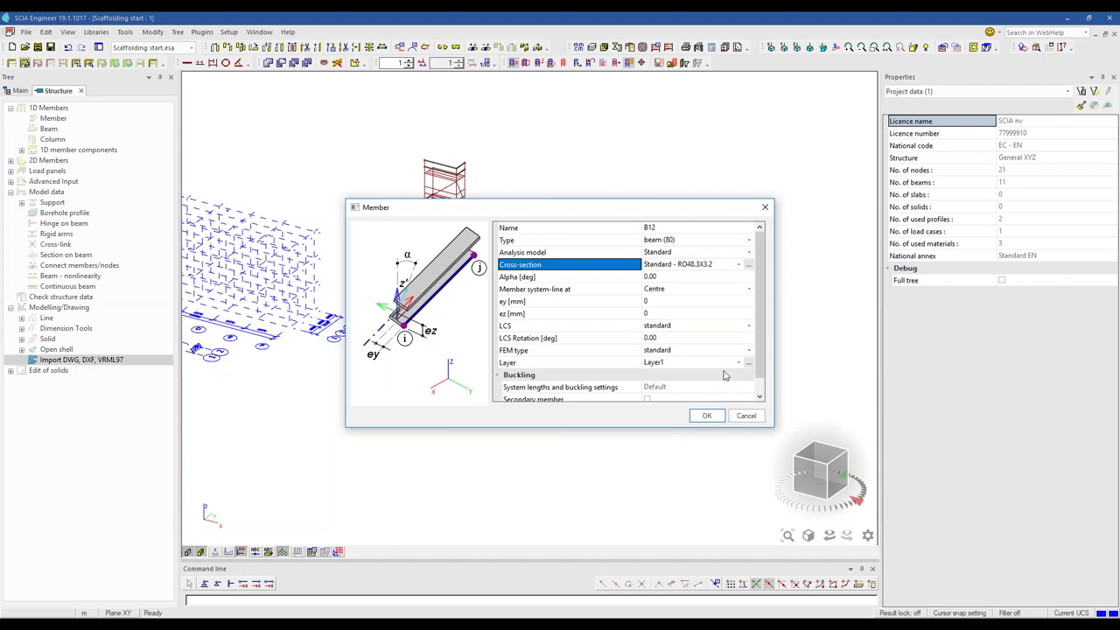
pyautogui.click(707, 415)
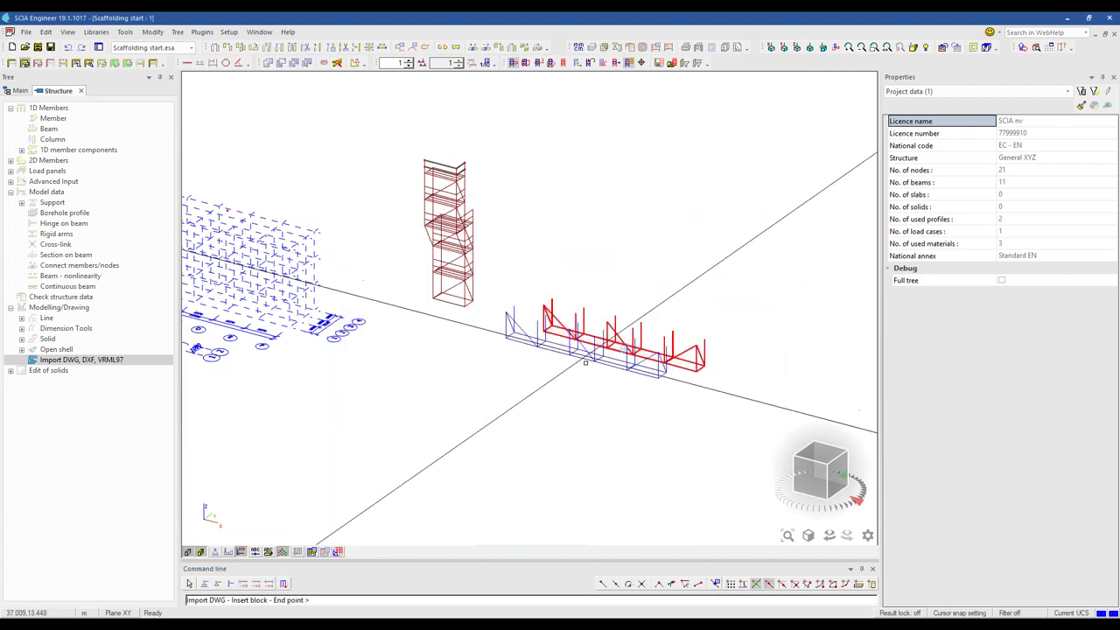
pyautogui.click(584, 357)
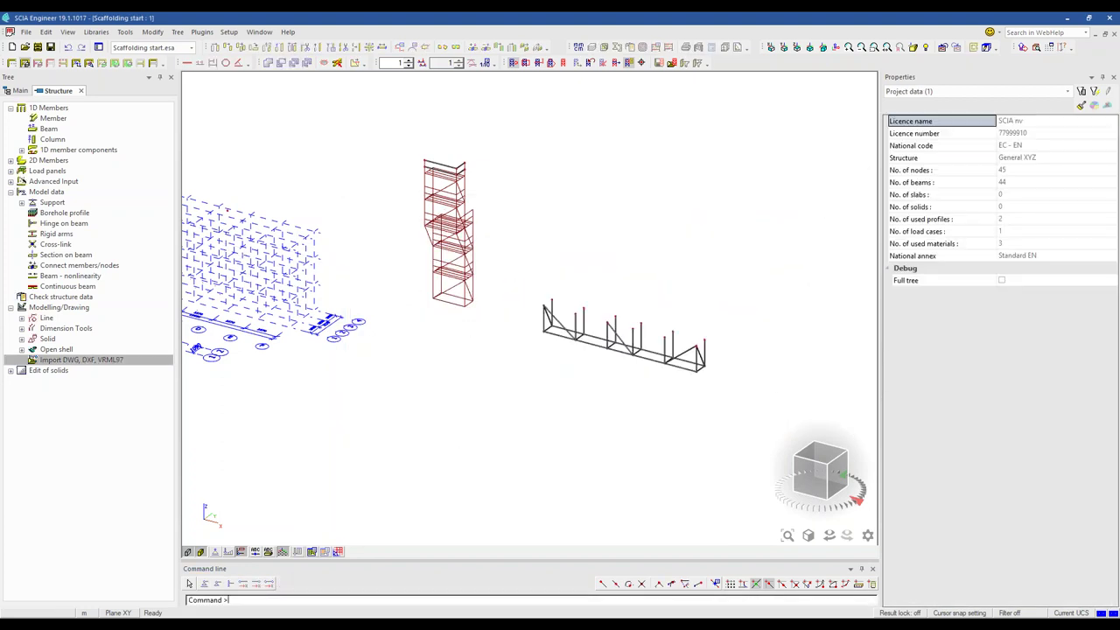
# Set the style and colour view parameter for all members to colour by cross-section.
pyautogui.scroll(5, 551, 333)
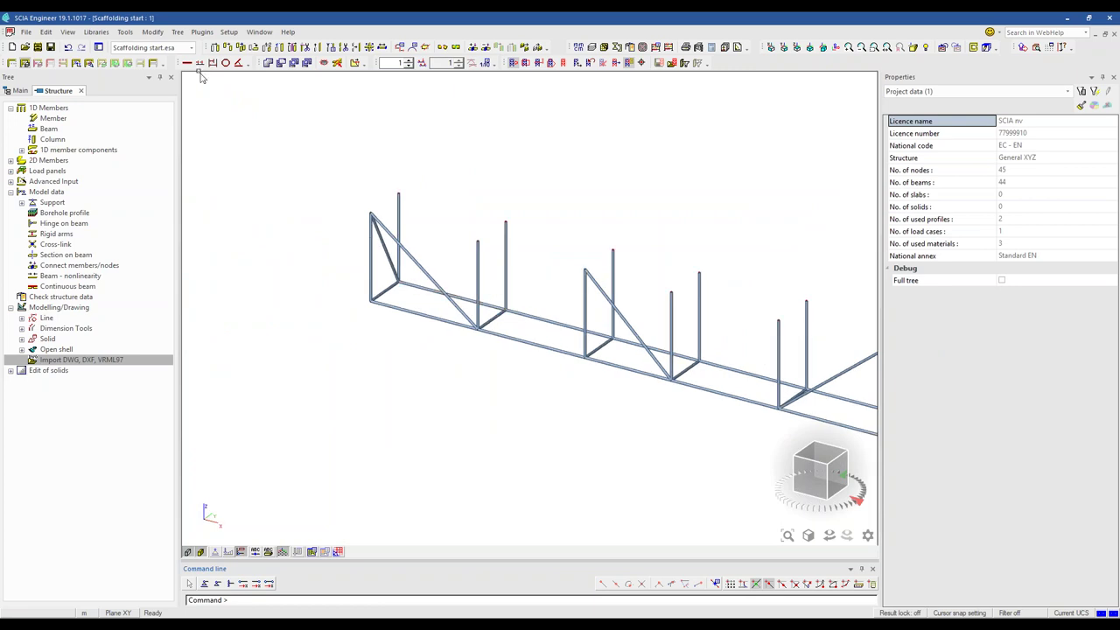
pyautogui.rightClick(291, 107)
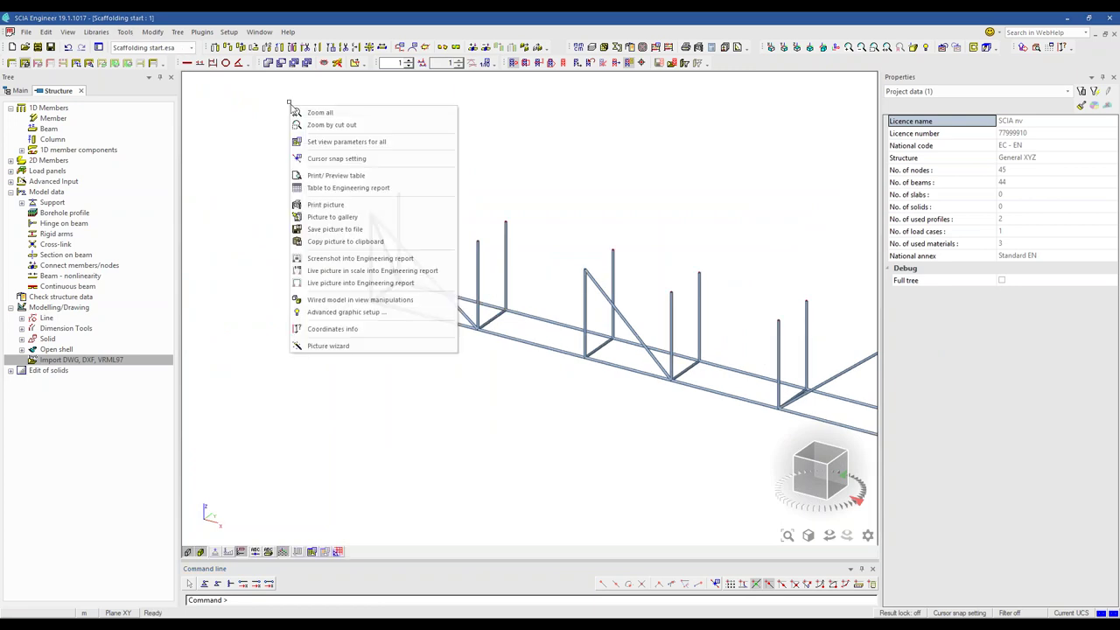
pyautogui.click(322, 141)
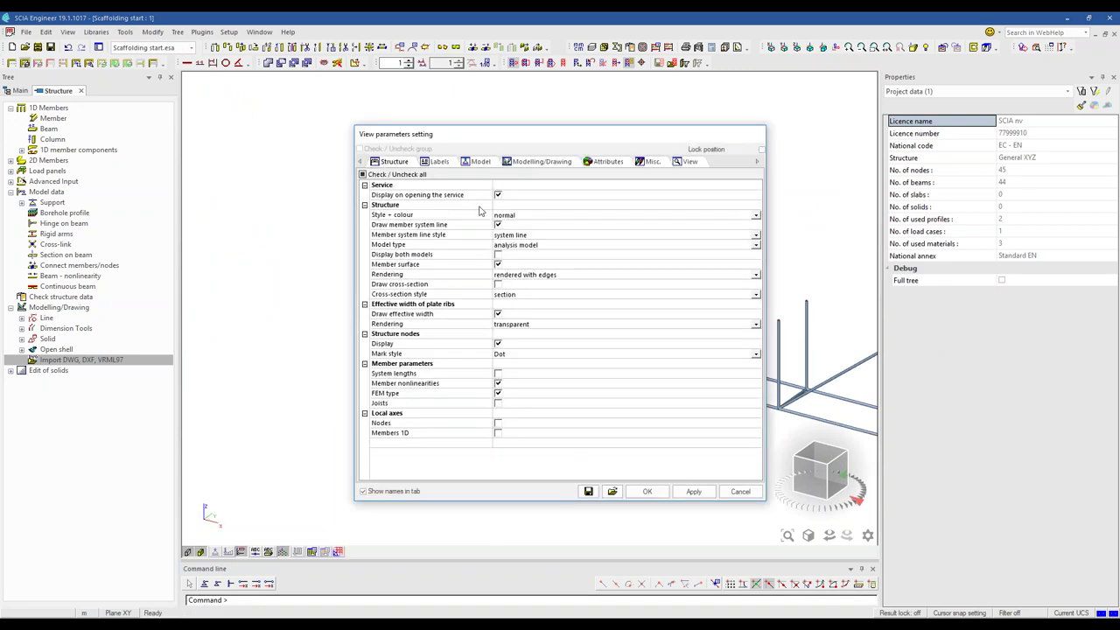
pyautogui.click(529, 217)
pyautogui.click(528, 217)
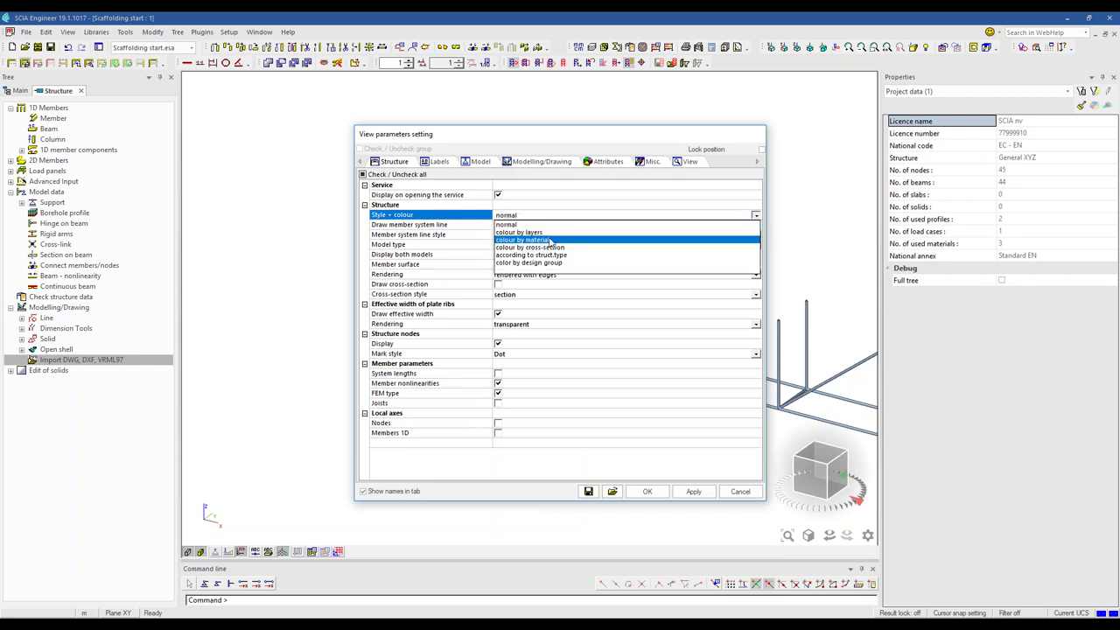
pyautogui.click(530, 248)
pyautogui.click(647, 491)
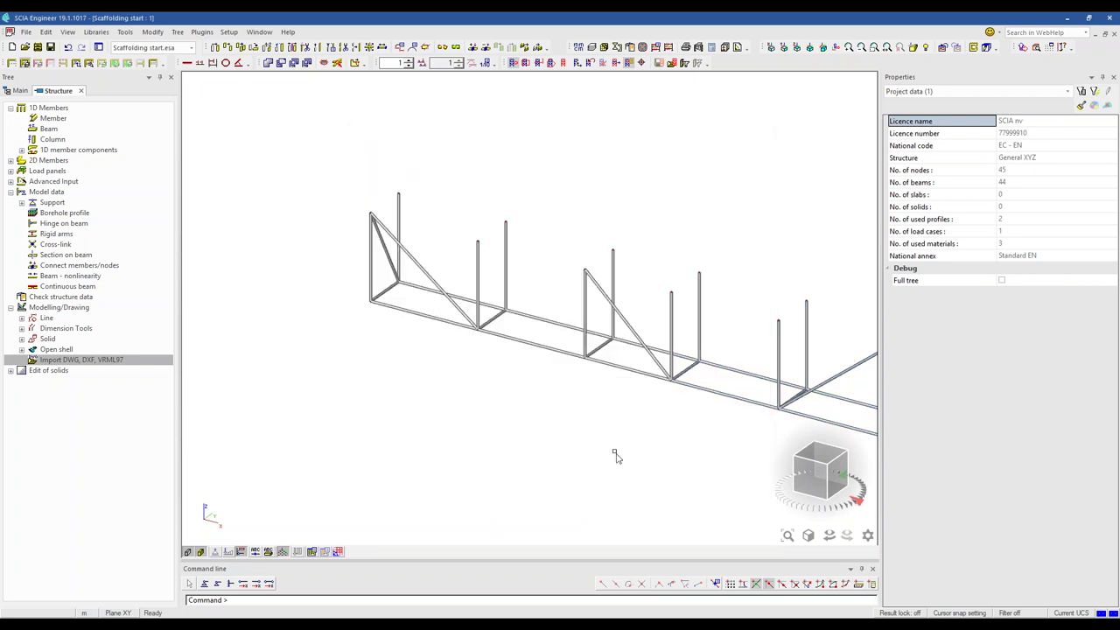
# Assign the Bracing - RO48.3X3.2 cross-section to the three diagonals along the front of the imported scaffold level.
pyautogui.click(828, 473)
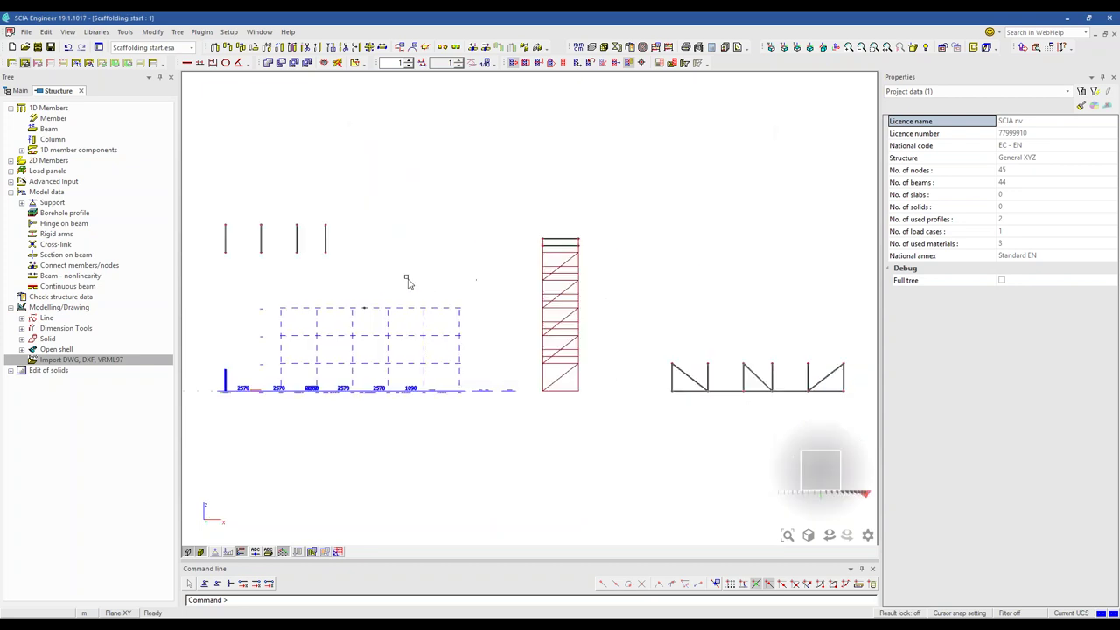
pyautogui.scroll(3, 618, 350)
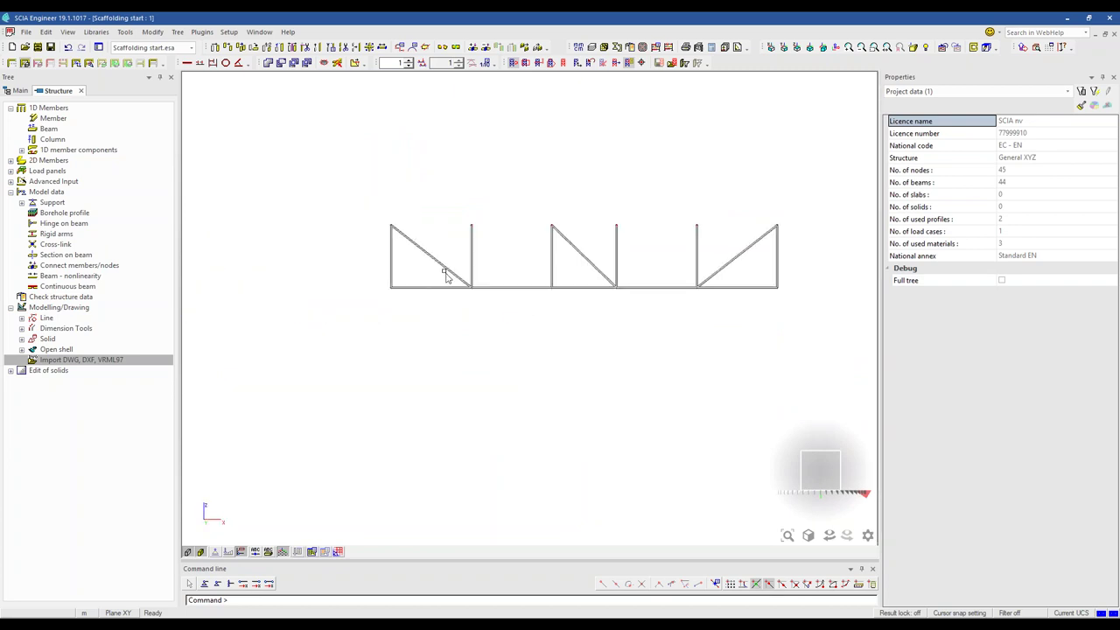
pyautogui.click(440, 266)
pyautogui.click(585, 254)
pyautogui.click(740, 256)
pyautogui.click(1024, 146)
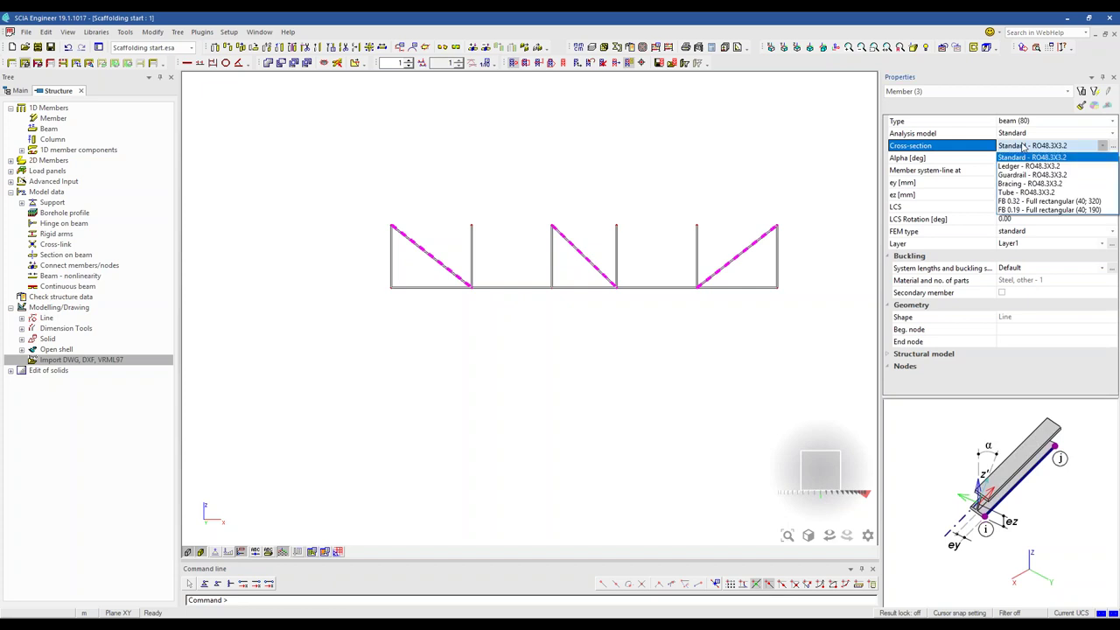
pyautogui.click(1029, 183)
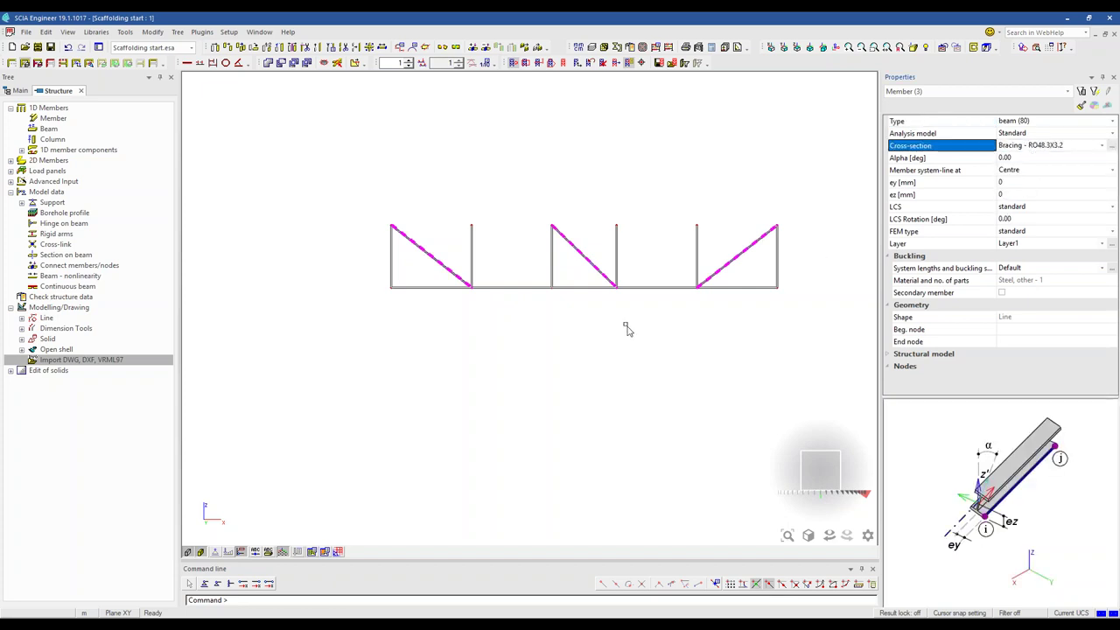
pyautogui.press('Escape')
# Assign the Ledger - RO48.3X3.2 cross-section to the front and rear longitudinal base beams of the third and fourth bays.
pyautogui.keyDown('ctrl'); pyautogui.moveTo(618, 340); pyautogui.dragTo(605, 333, button='right'); pyautogui.keyUp('ctrl')
pyautogui.scroll(5, 650, 234)
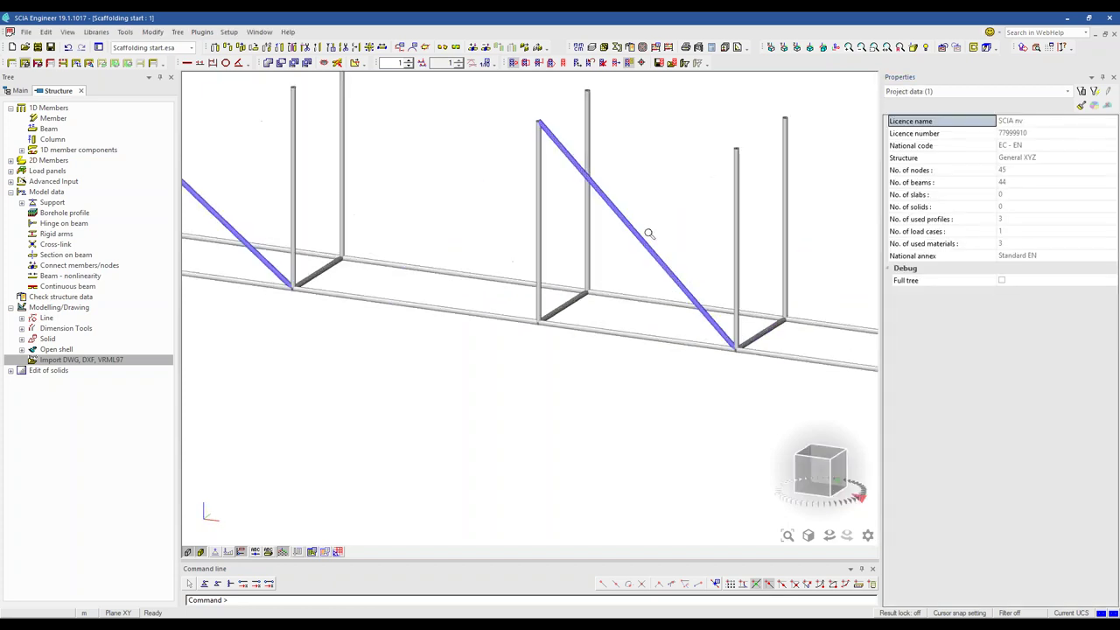
pyautogui.scroll(-3, 641, 197)
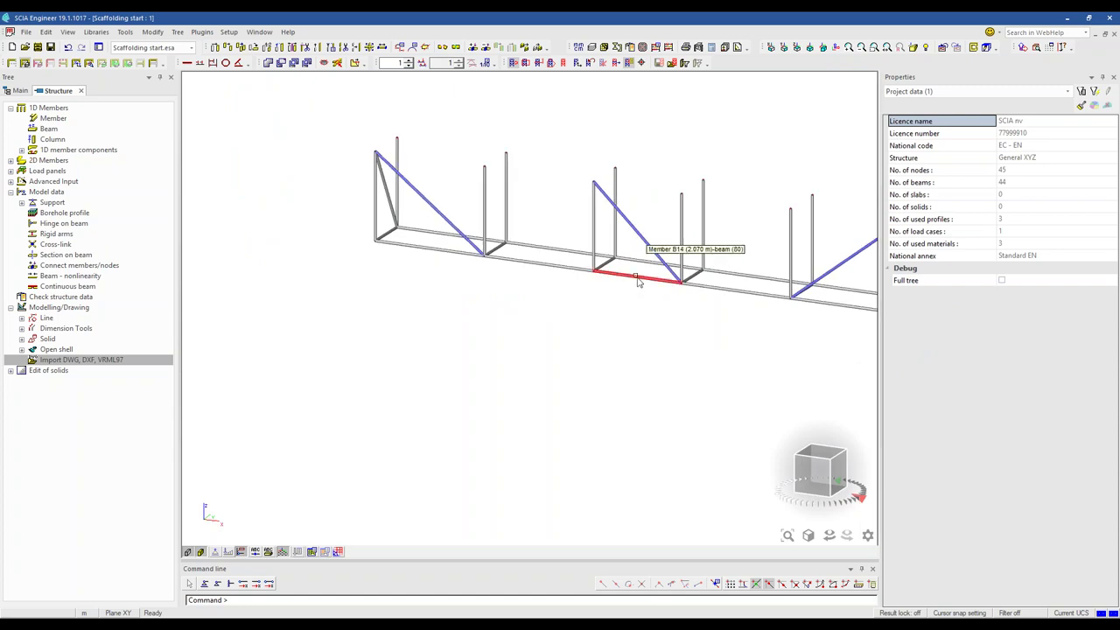
pyautogui.click(637, 277)
pyautogui.click(757, 291)
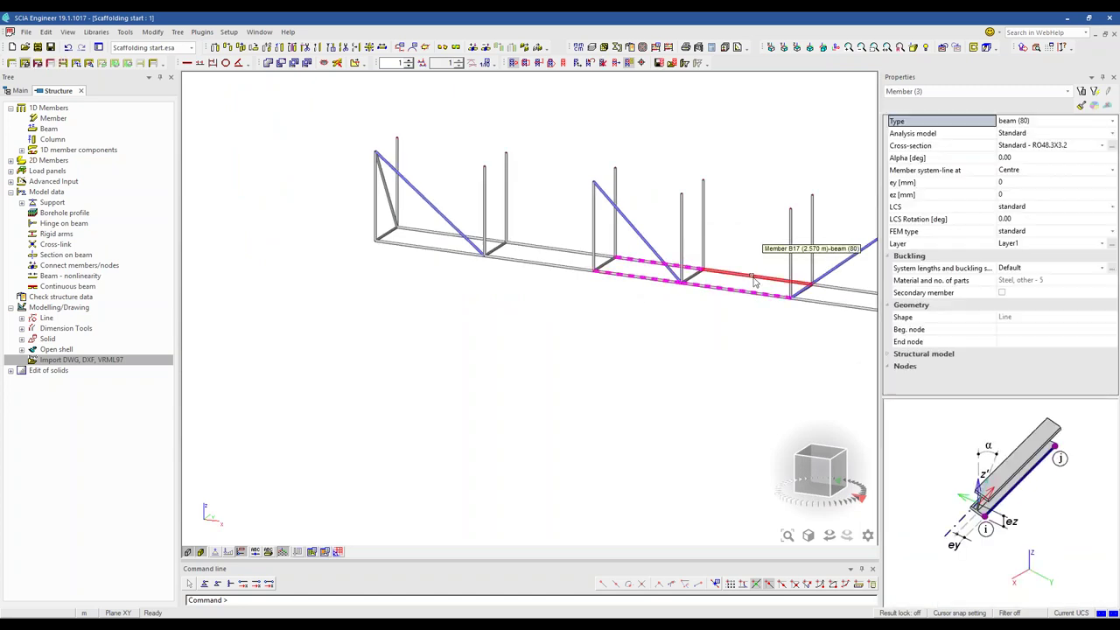
pyautogui.click(1018, 147)
pyautogui.click(1018, 153)
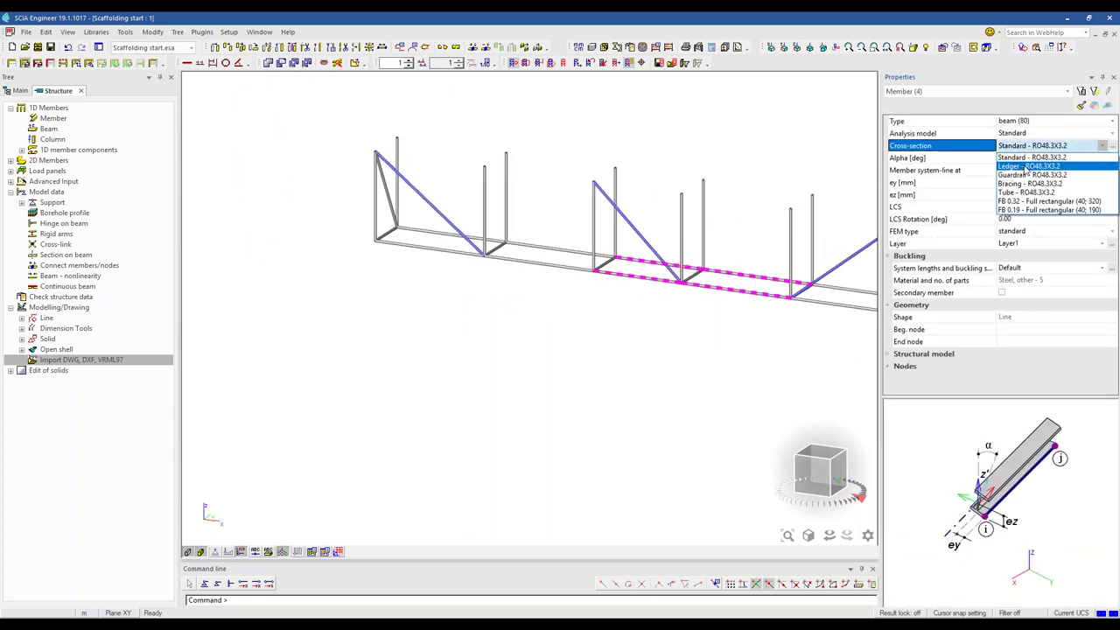
pyautogui.click(1020, 168)
pyautogui.scroll(3, 621, 310)
pyautogui.scroll(-3, 617, 317)
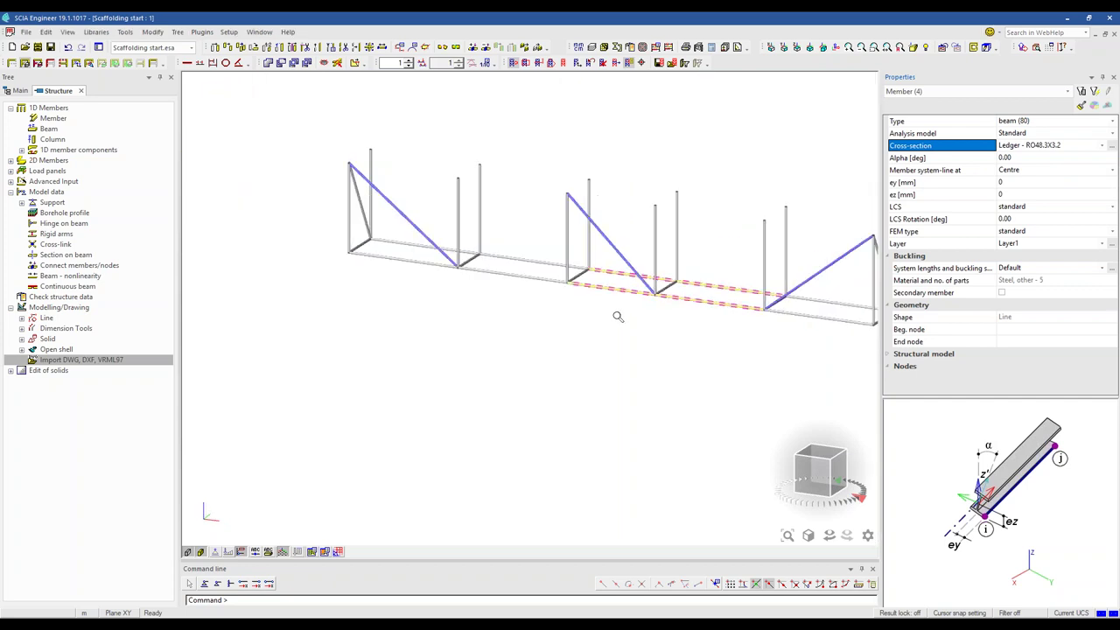
pyautogui.scroll(-1, 540, 321)
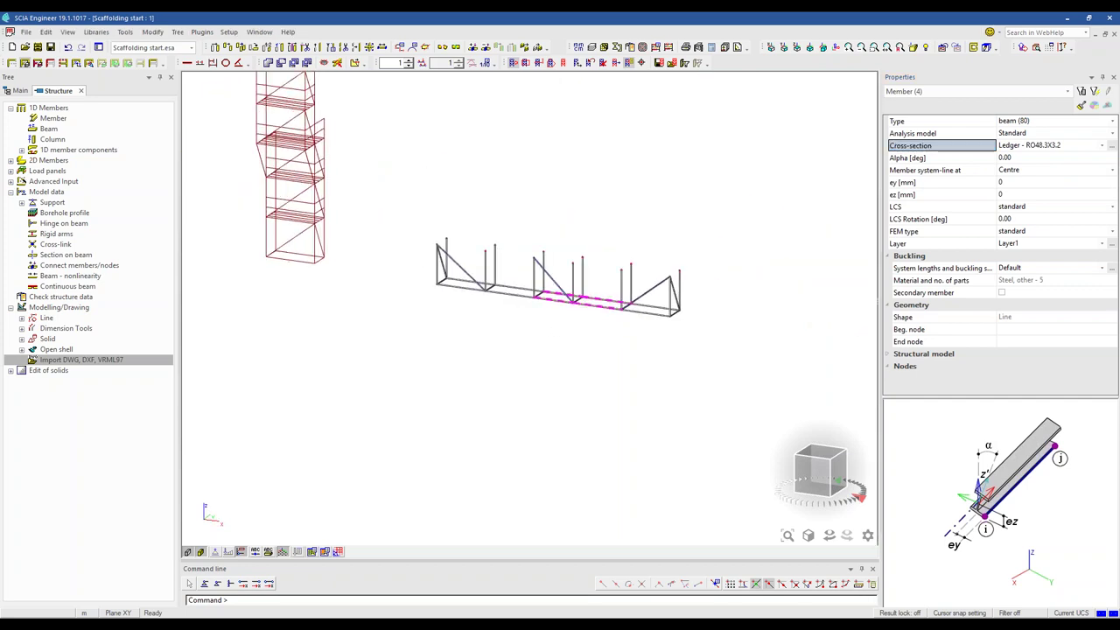
pyautogui.press('Escape')
# Set the eccentricity ey of the middle bay's diagonal brace to -50 mm.
pyautogui.scroll(-3, 563, 371)
pyautogui.scroll(-2, 473, 363)
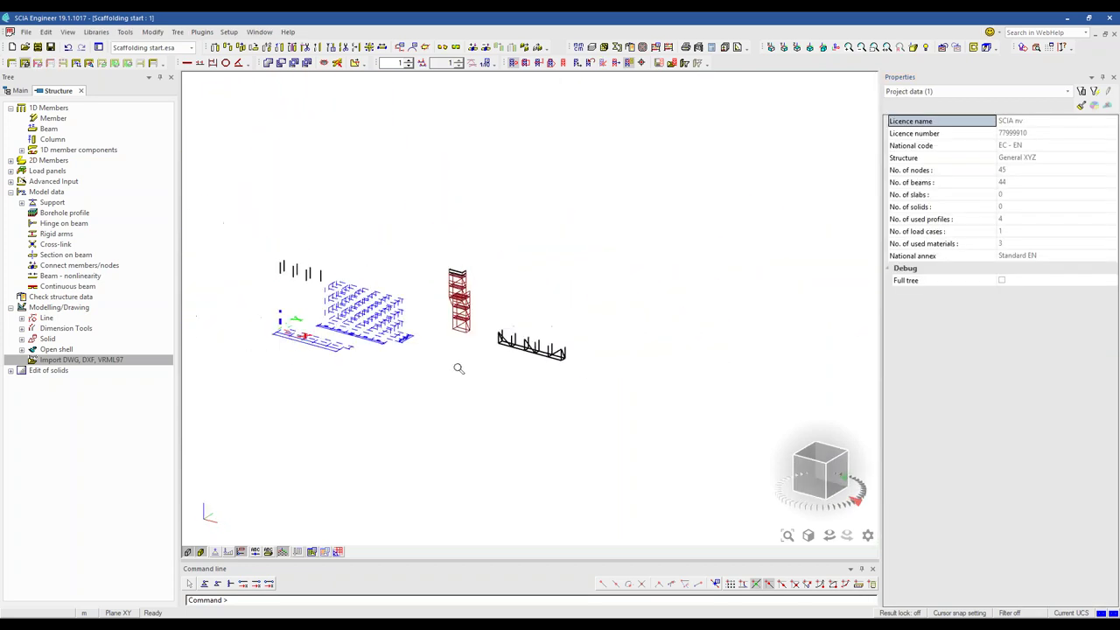
pyautogui.scroll(1, 293, 380)
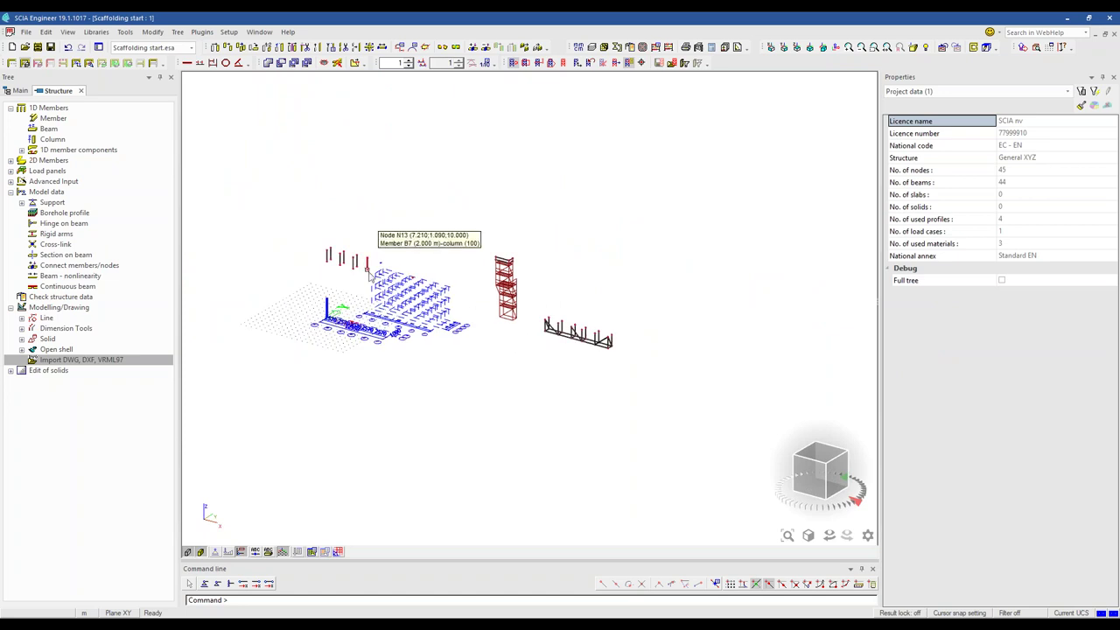
pyautogui.scroll(5, 573, 341)
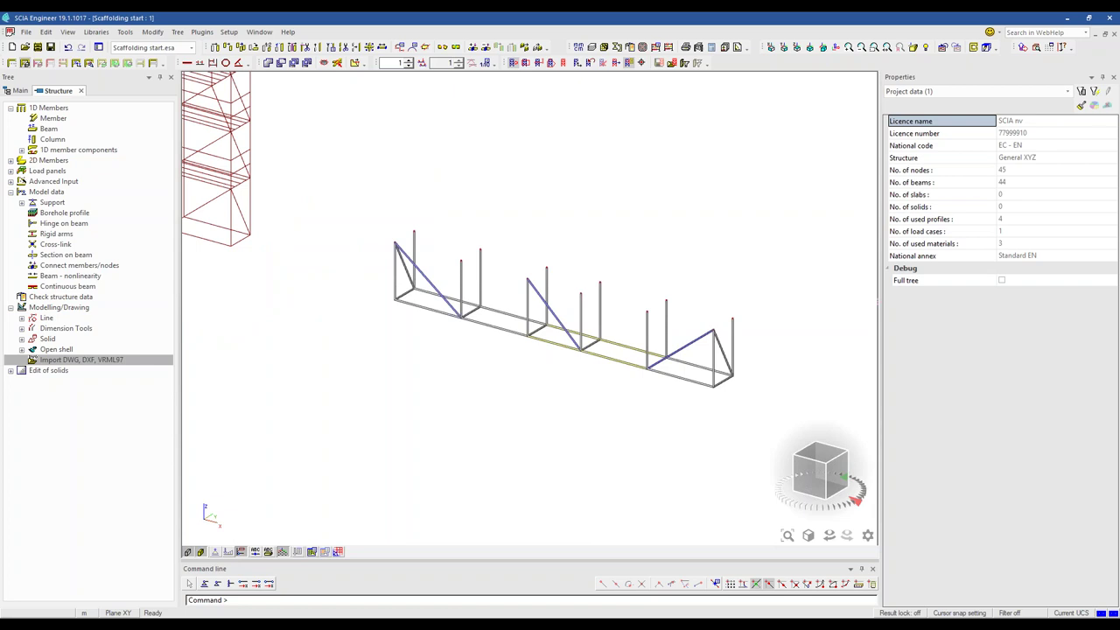
pyautogui.scroll(5, 568, 322)
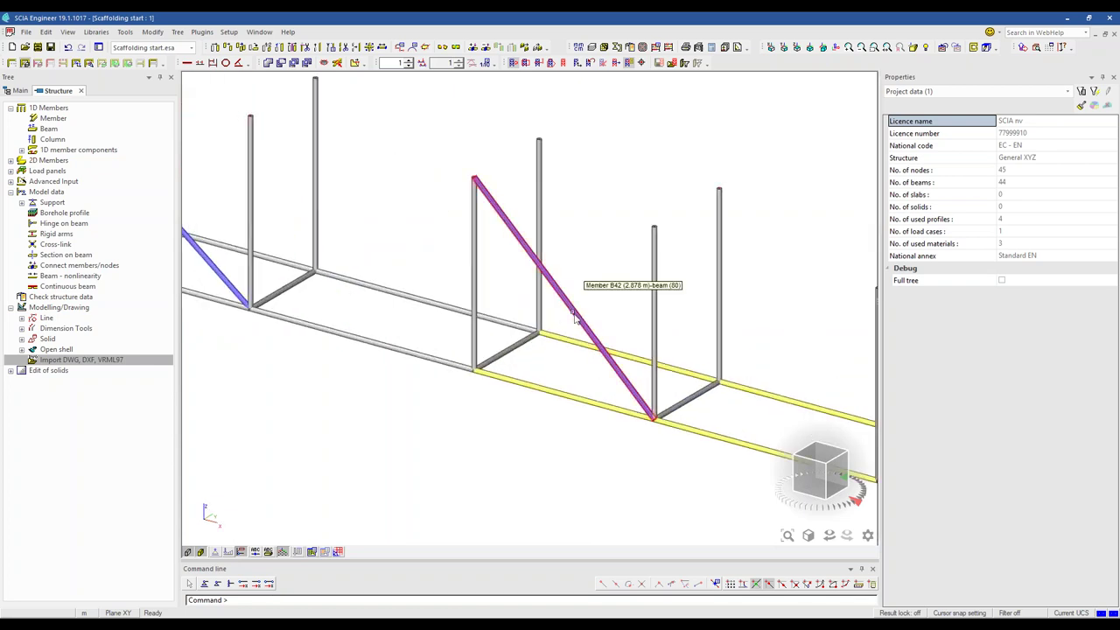
pyautogui.click(575, 319)
pyautogui.scroll(5, 574, 320)
pyautogui.scroll(1, 463, 151)
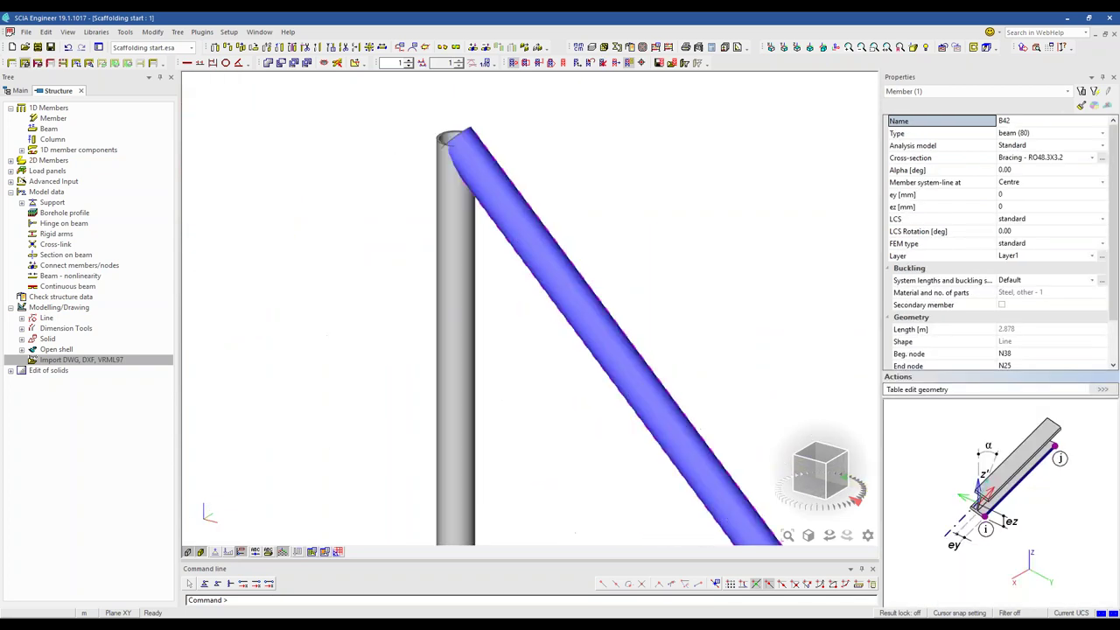
pyautogui.scroll(-2, 463, 150)
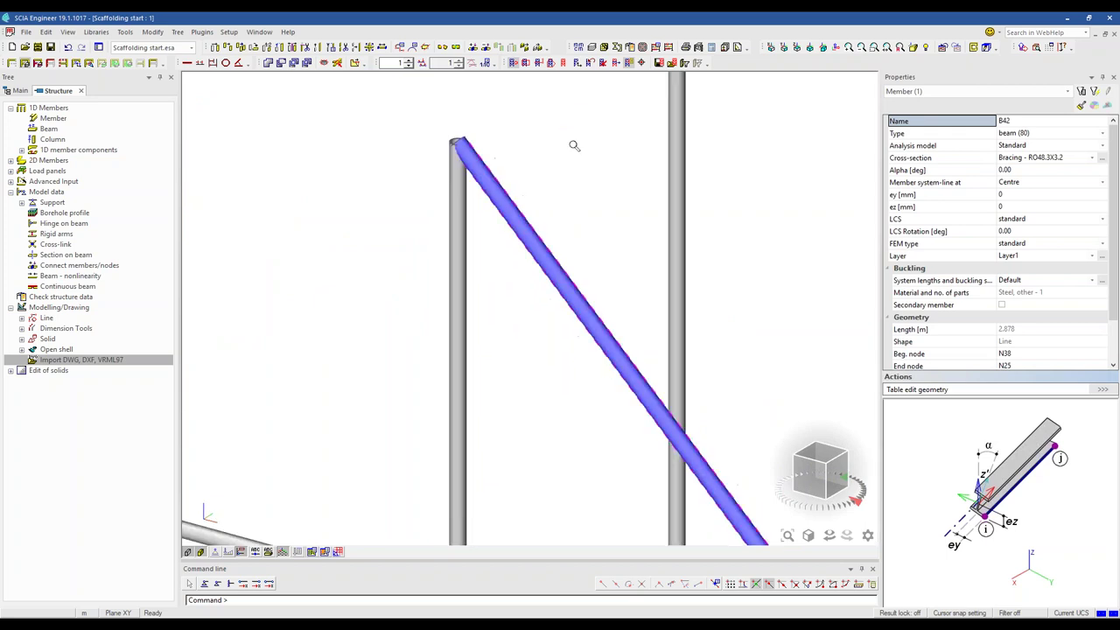
pyautogui.click(1004, 194)
pyautogui.press('Return')
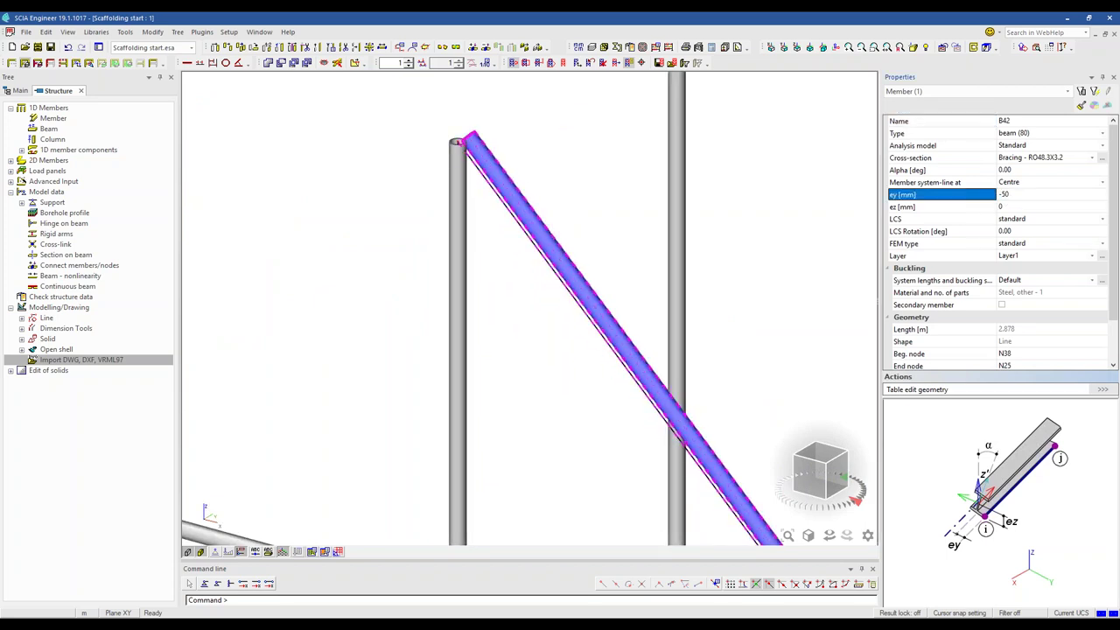
pyautogui.press('Escape')
# Examine how the offset middle diagonal sits against the uprights and ledgers at both of its ends.
pyautogui.scroll(-3, 497, 117)
pyautogui.scroll(5, 669, 343)
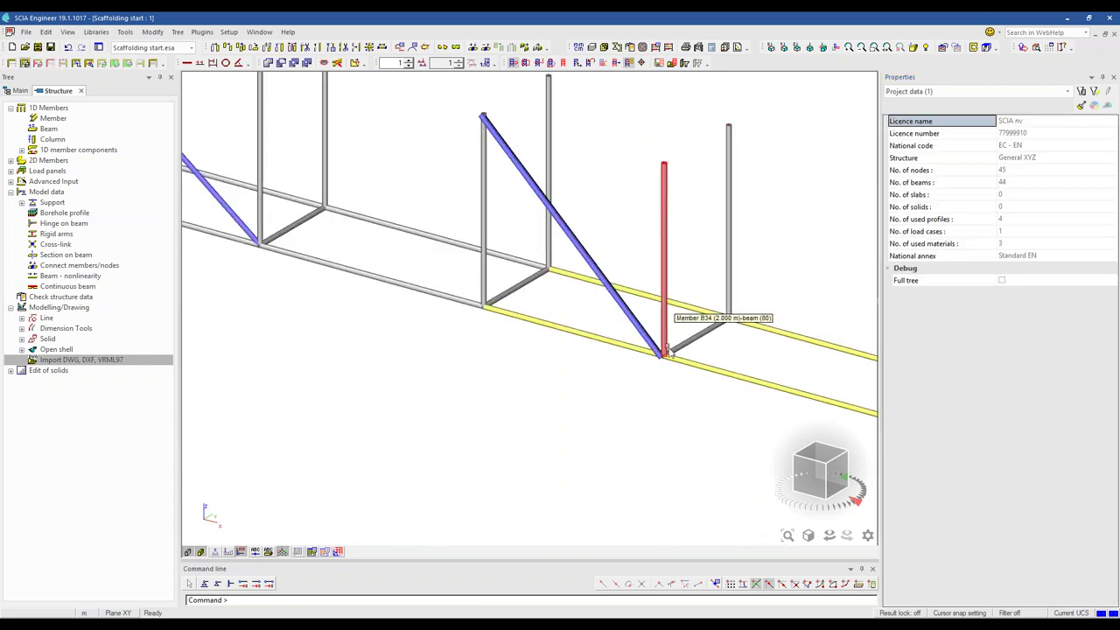
pyautogui.scroll(-4, 627, 421)
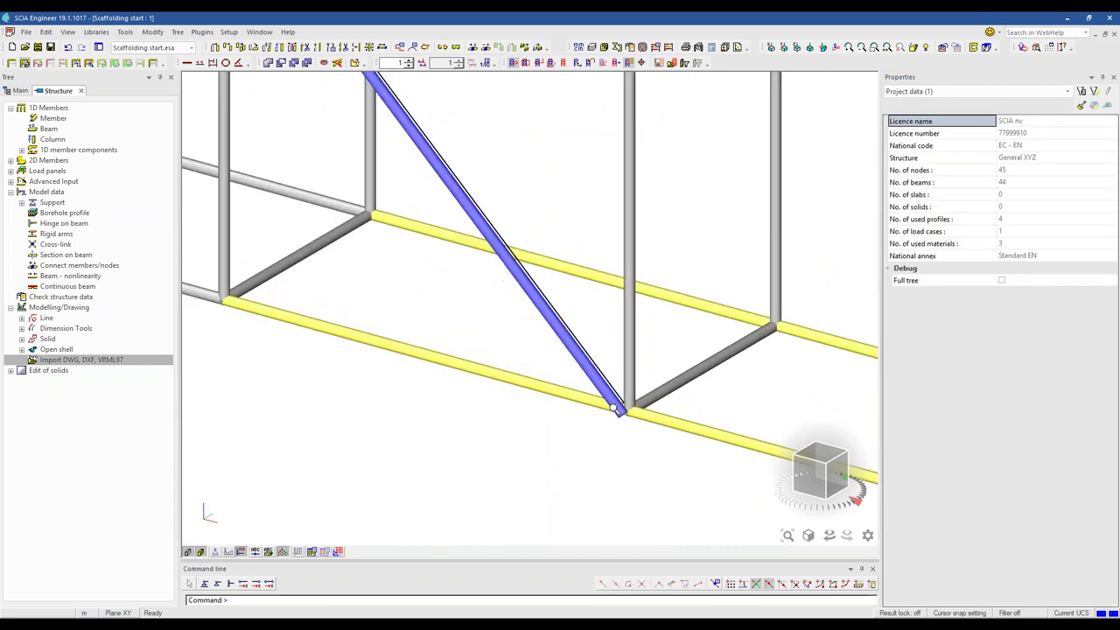
pyautogui.scroll(-3, 552, 344)
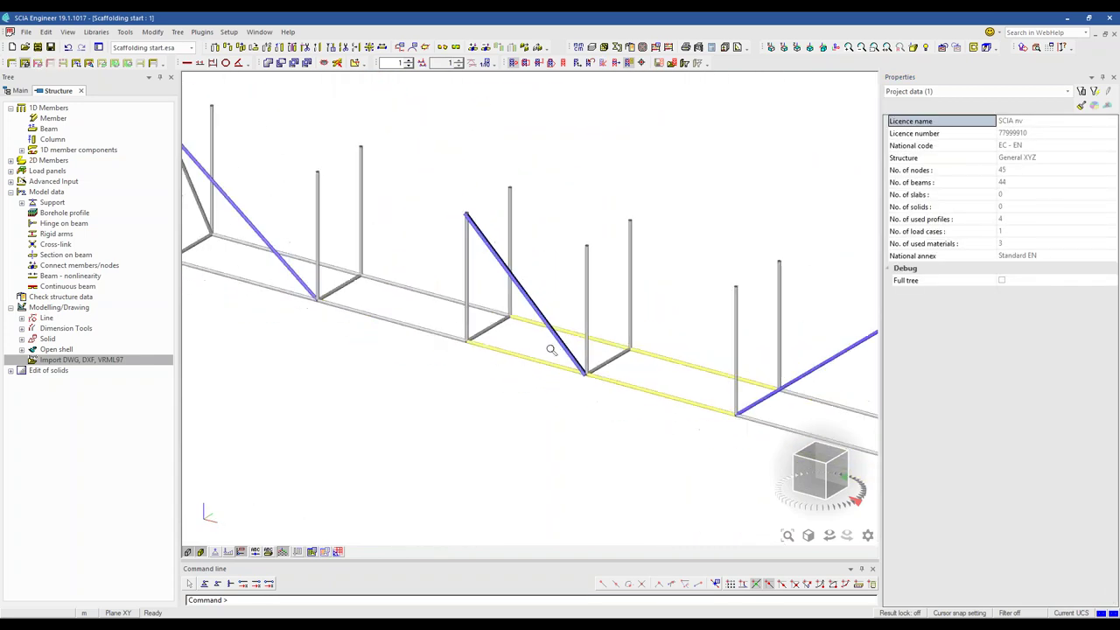
pyautogui.scroll(3, 551, 391)
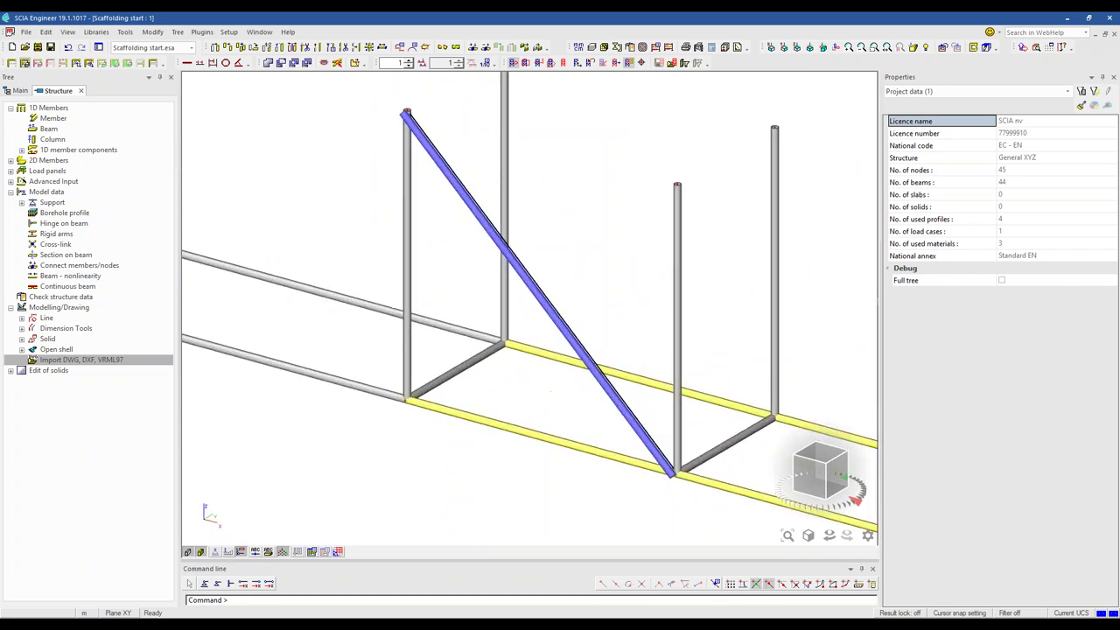
pyautogui.scroll(-3, 508, 300)
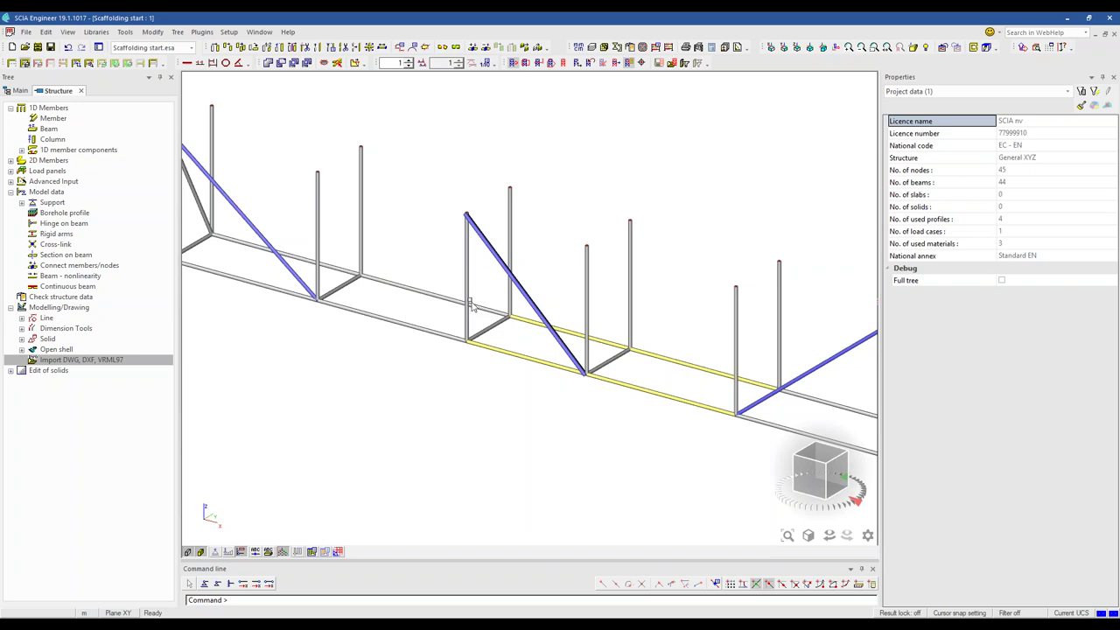
pyautogui.scroll(-3, 473, 308)
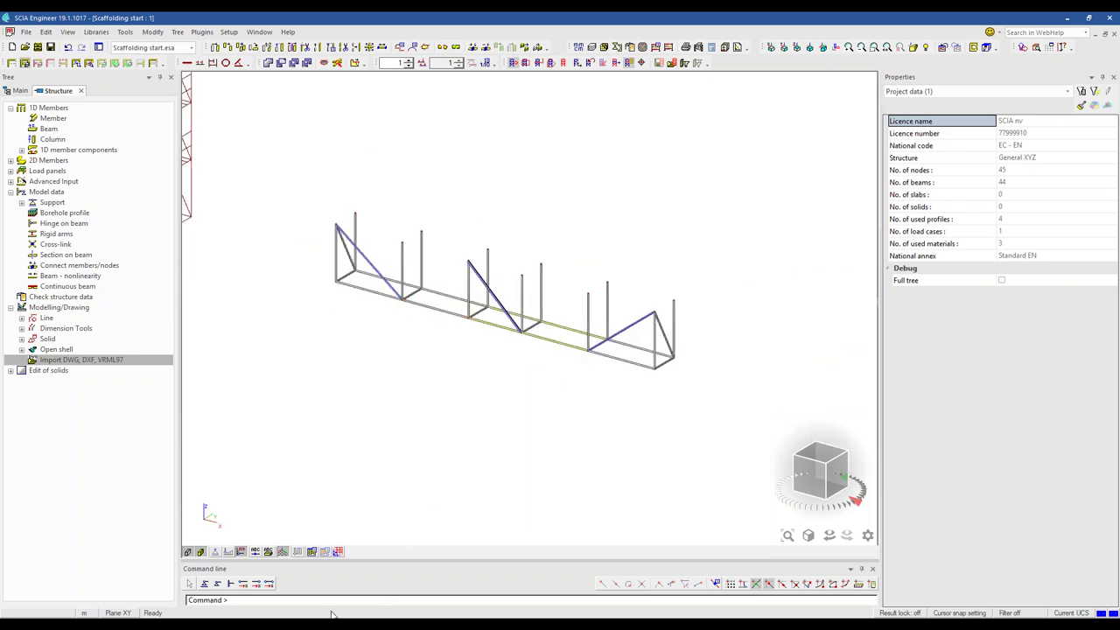
# Switch to the Scaffolding design presentation, start the slide show at Using Scaffolding Couplers and reveal the manufacturer couplers.
pyautogui.hotkey('alt', 'Tab')
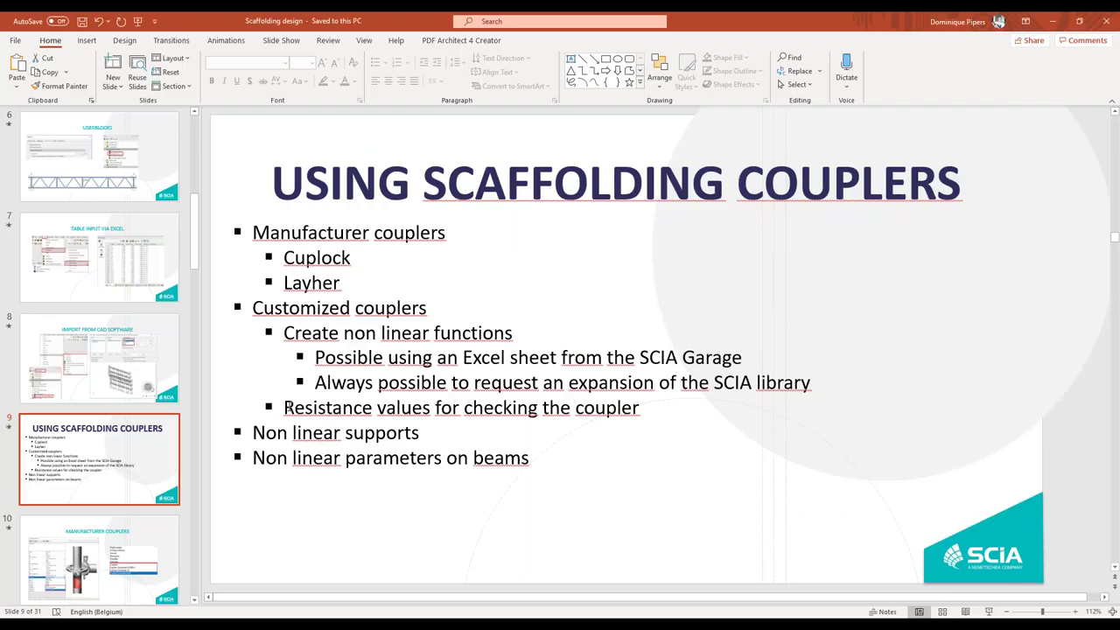
pyautogui.click(989, 611)
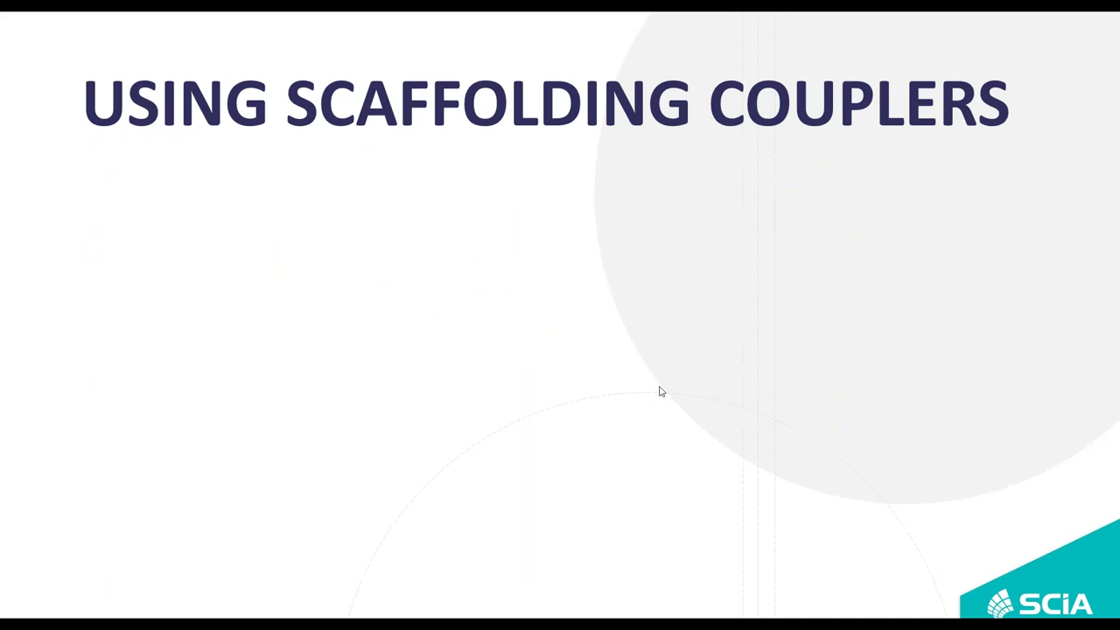
pyautogui.press('Right')
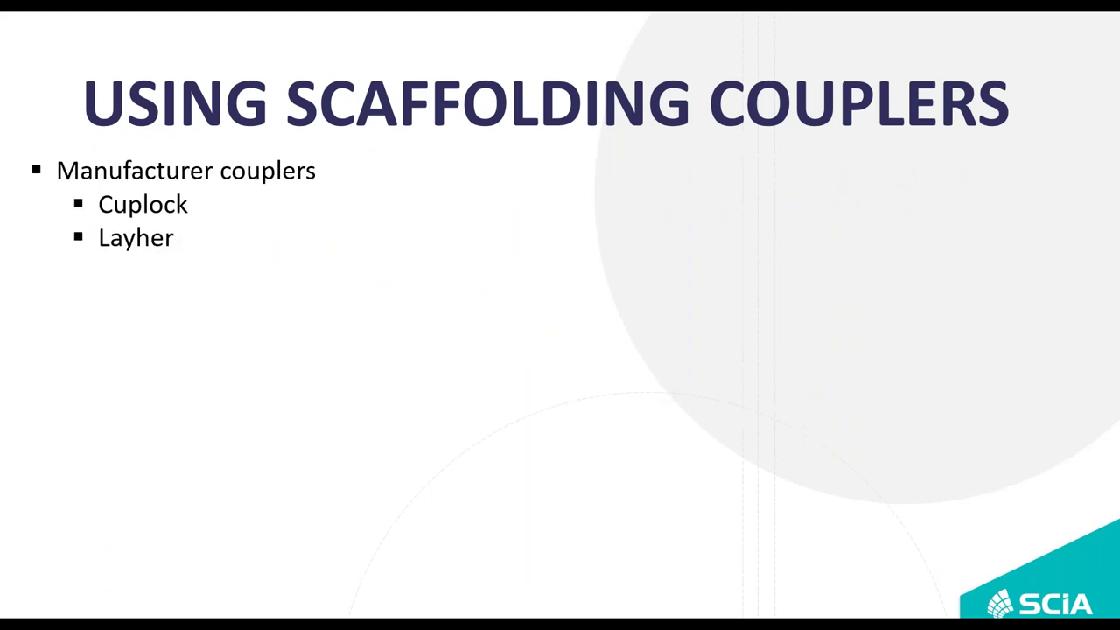
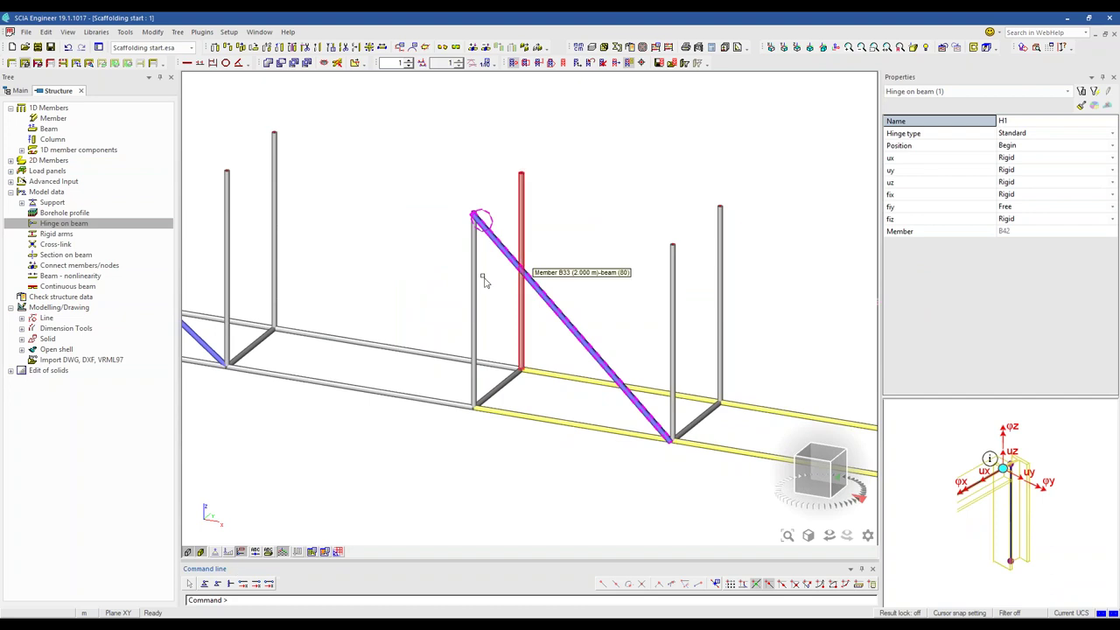
# Set the position of the hinge on the middle diagonal brace to Both.
pyautogui.scroll(3, 463, 210)
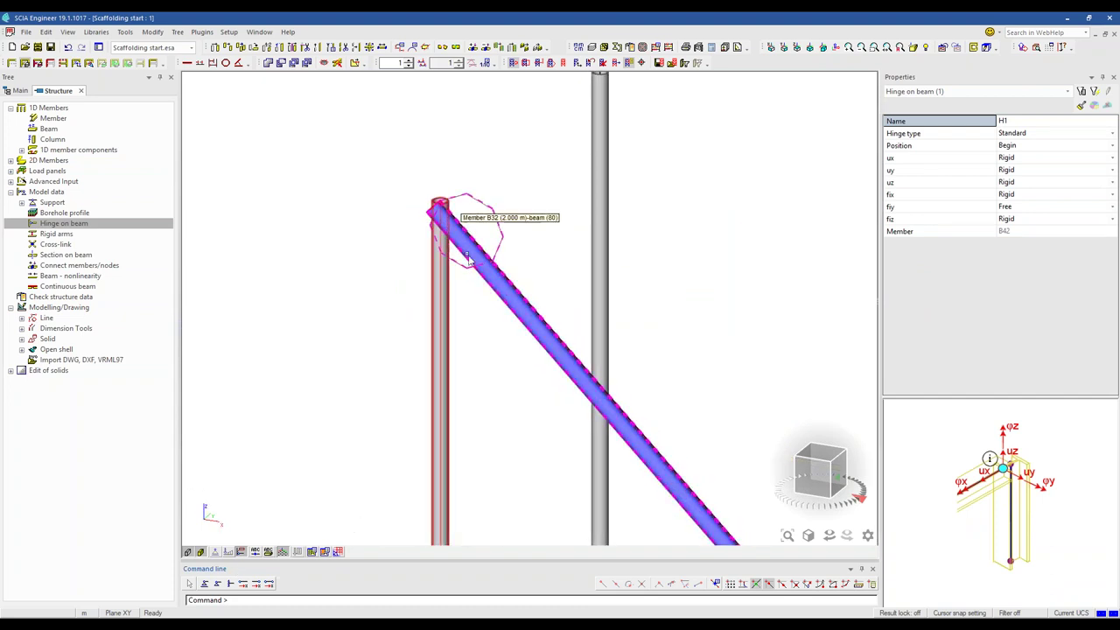
pyautogui.click(940, 146)
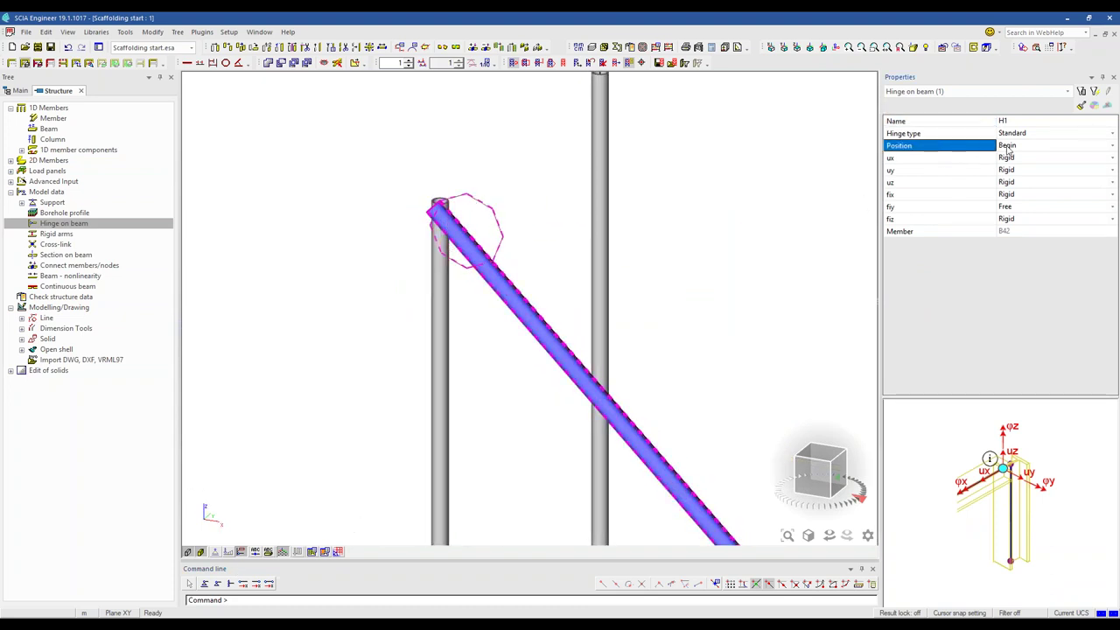
pyautogui.click(1019, 146)
pyautogui.click(1007, 174)
pyautogui.scroll(-5, 647, 275)
pyautogui.scroll(2, 710, 378)
pyautogui.scroll(-2, 691, 377)
pyautogui.moveTo(606, 396); pyautogui.dragTo(558, 425, button='middle')
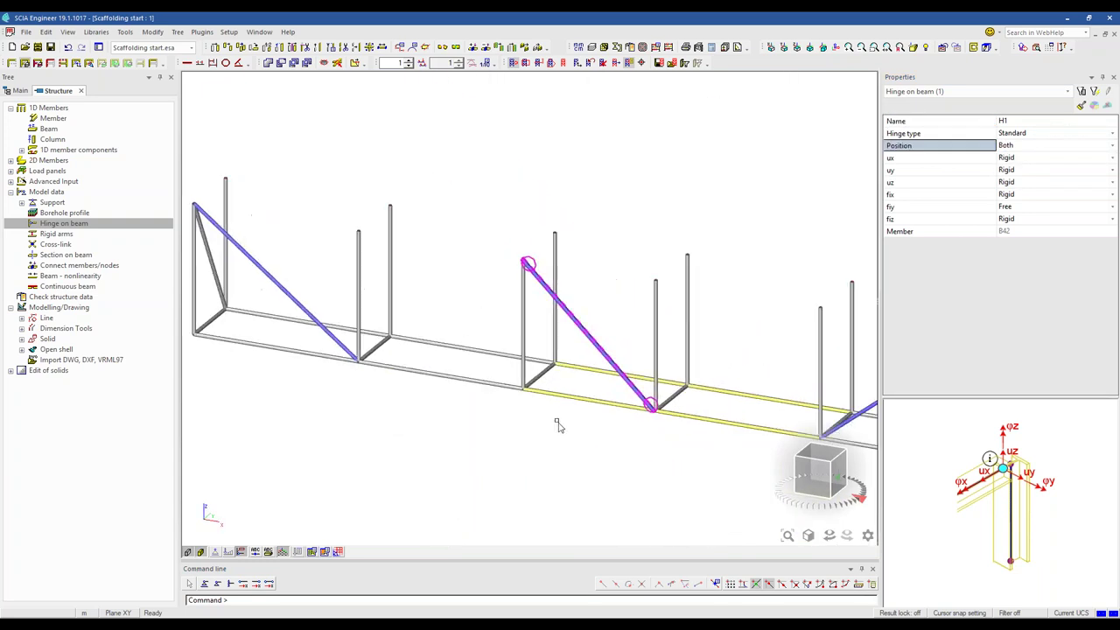
# Begin a new beam nonlinearity and set it to a Gap acting in both directions.
pyautogui.click(105, 281)
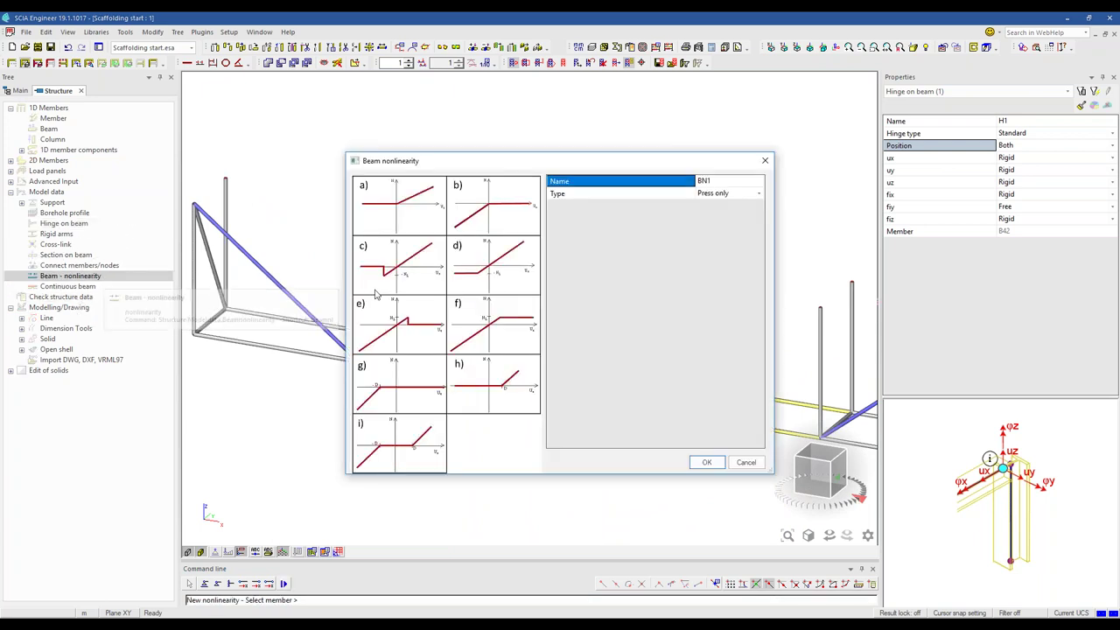
pyautogui.moveTo(777, 233); pyautogui.dragTo(893, 232)
pyautogui.click(744, 193)
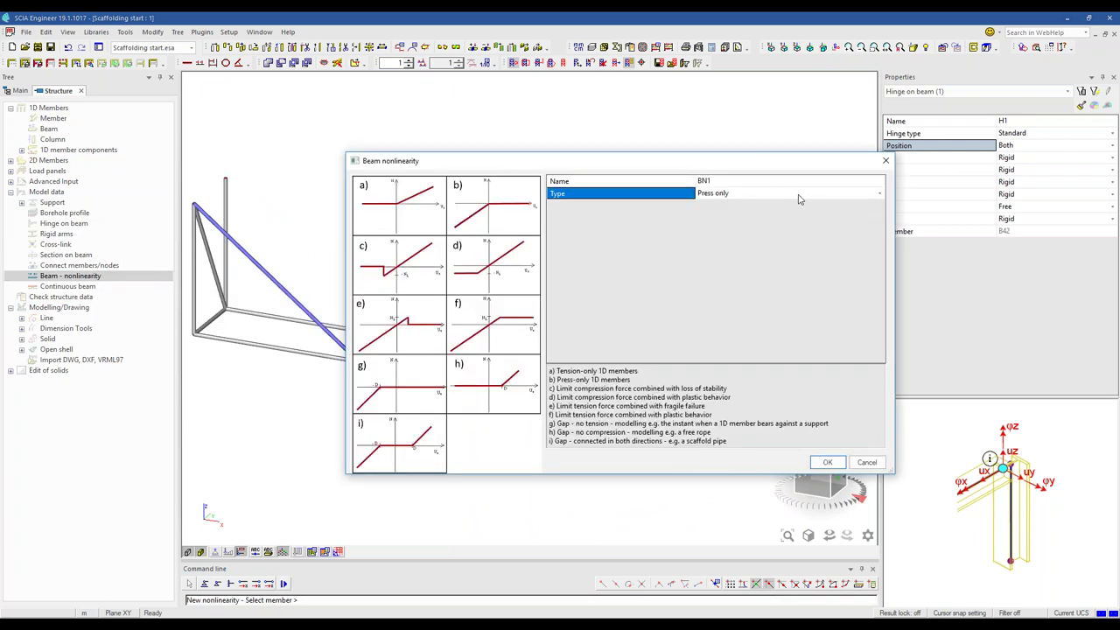
pyautogui.click(744, 194)
pyautogui.click(748, 231)
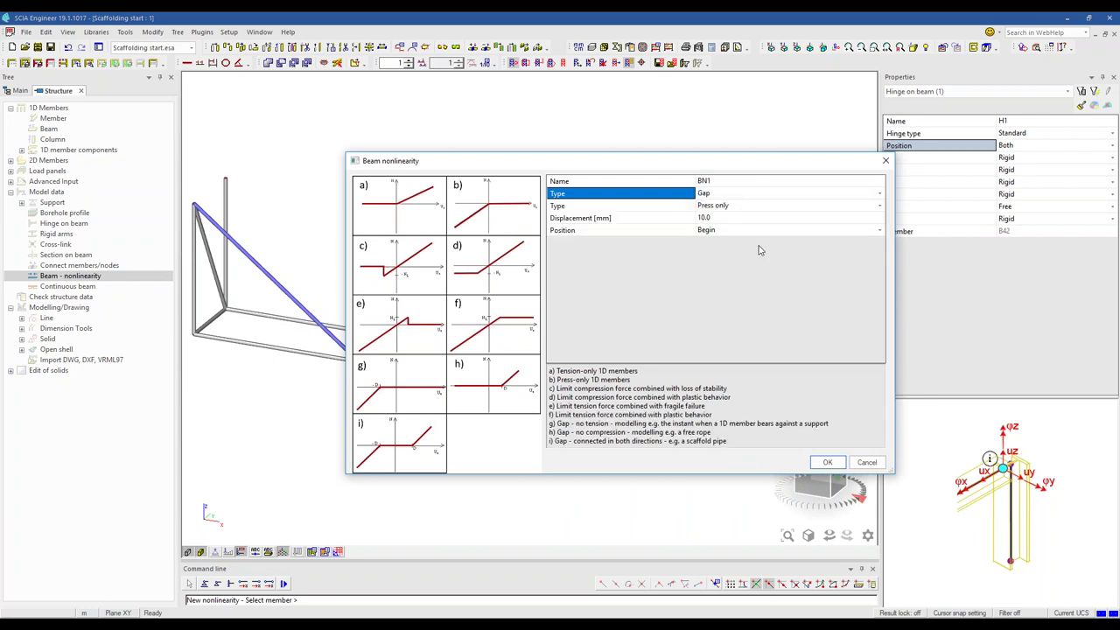
pyautogui.click(730, 208)
pyautogui.click(735, 231)
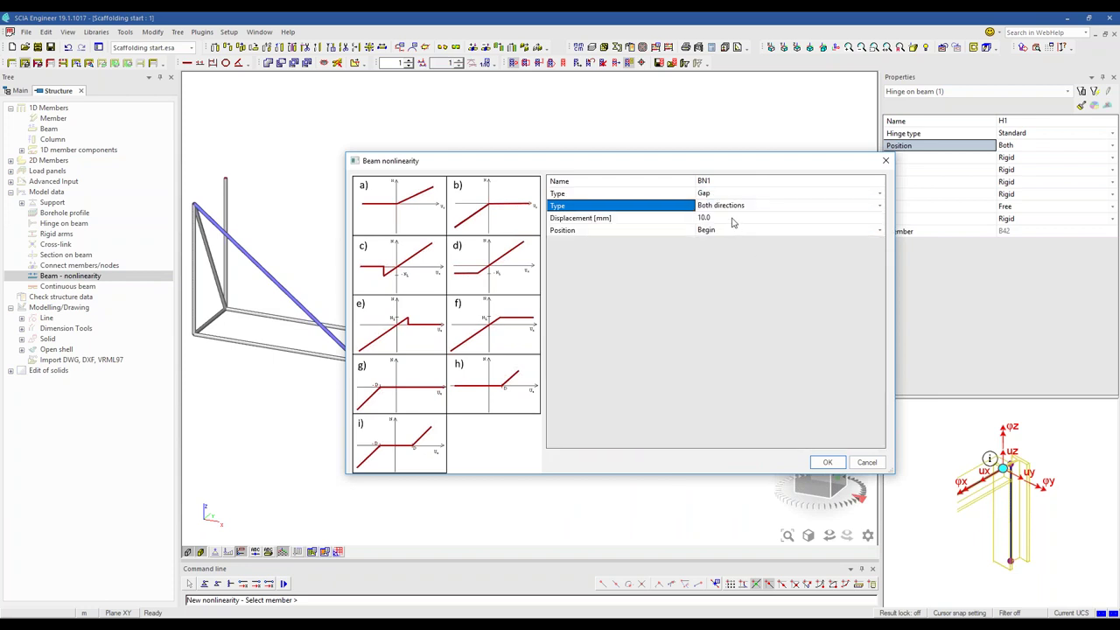
# Give the gap nonlinearity a displacement of 1 mm at position Begin and assign it to the middle diagonal brace.
pyautogui.click(733, 218)
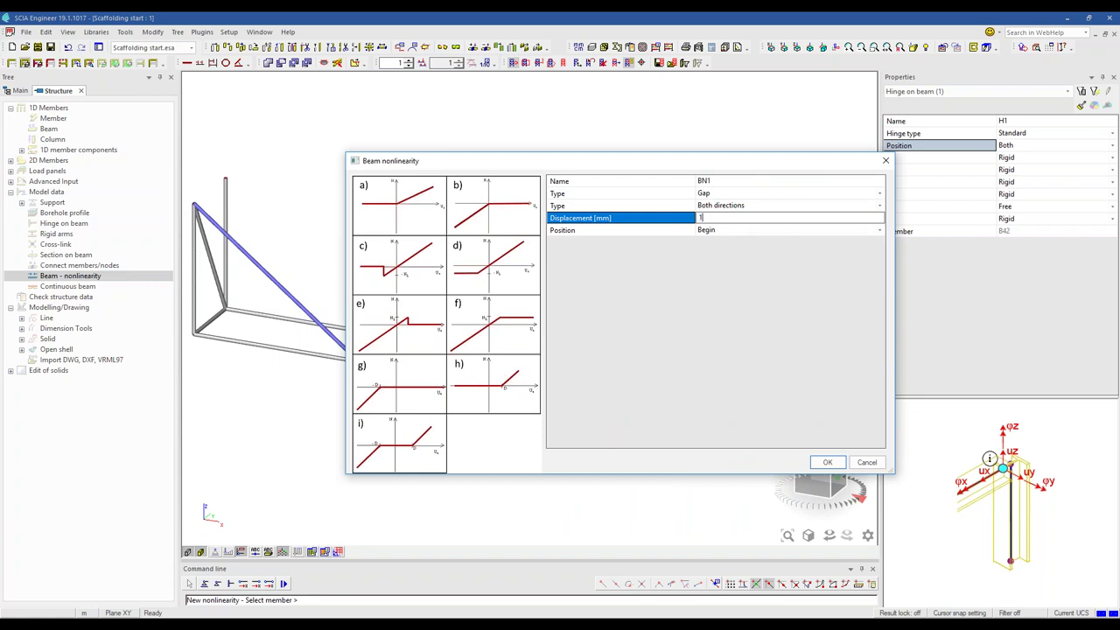
pyautogui.write('1')
pyautogui.click(680, 231)
pyautogui.click(714, 230)
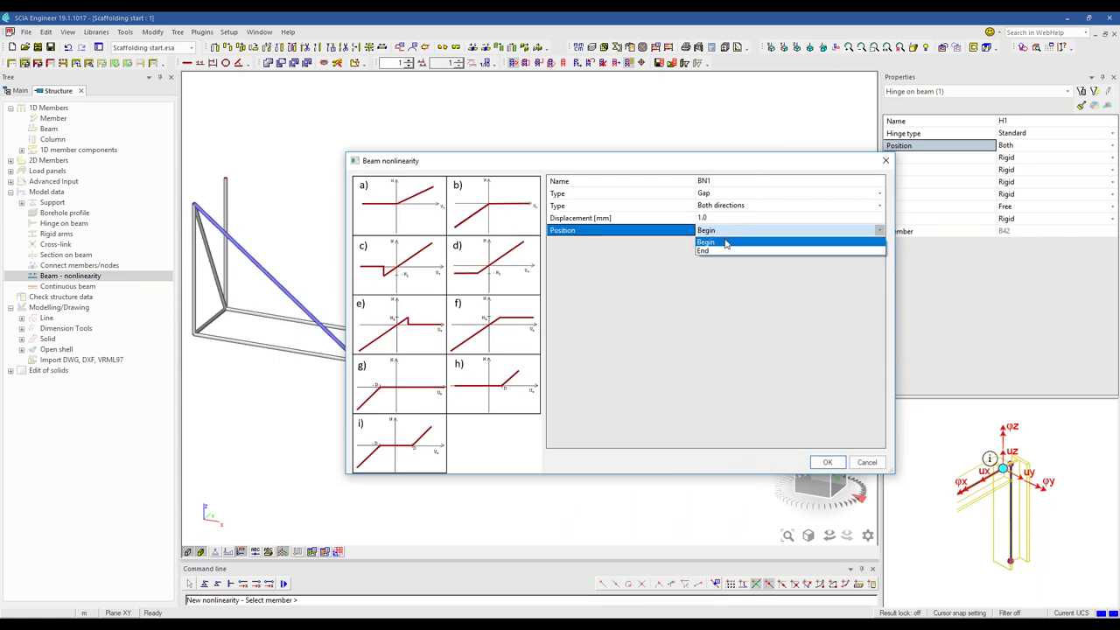
pyautogui.click(724, 252)
pyautogui.click(827, 462)
pyautogui.click(609, 345)
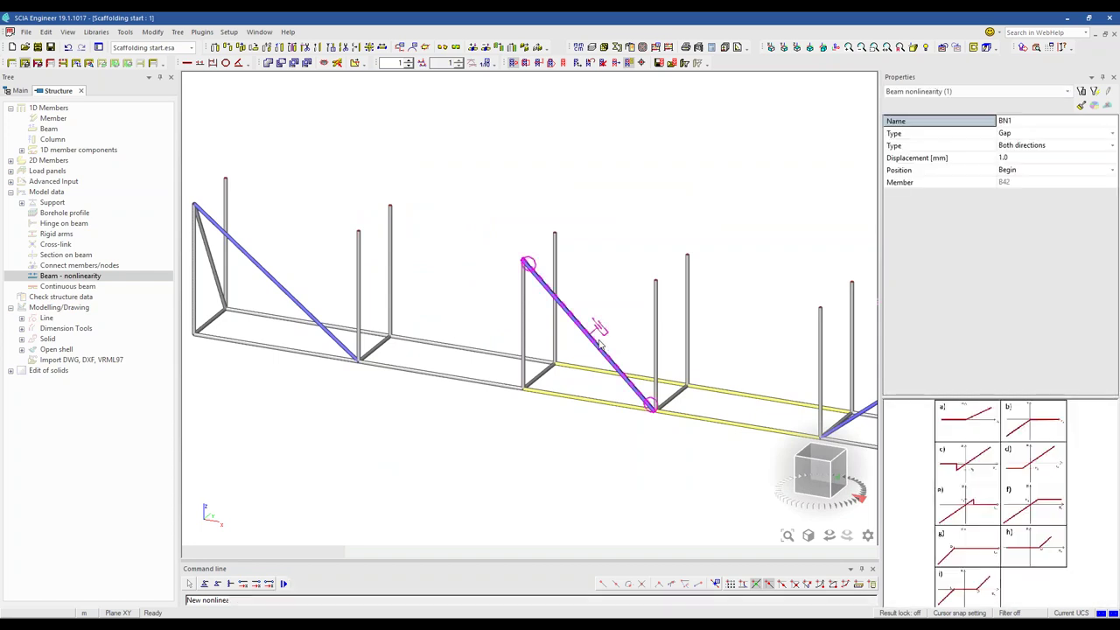
pyautogui.press('Escape')
# Try the Press only and Tension only types on the middle diagonal's nonlinearity, comparing the symbols, and return it to Gap.
pyautogui.scroll(2, 612, 350)
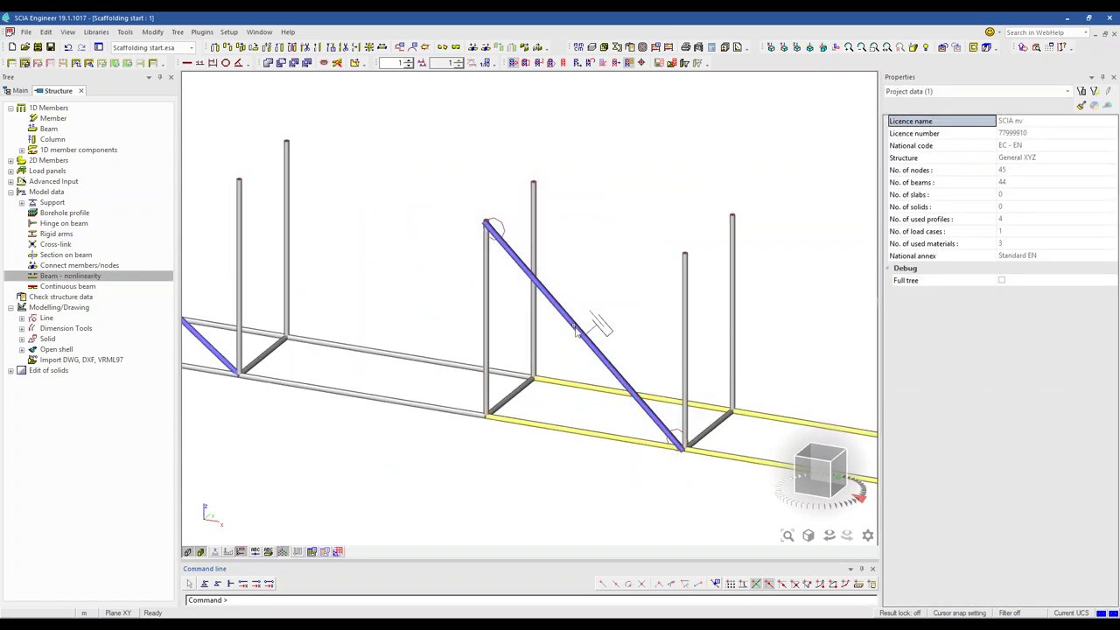
pyautogui.scroll(3, 586, 320)
pyautogui.moveTo(588, 322); pyautogui.dragTo(518, 245, button='middle')
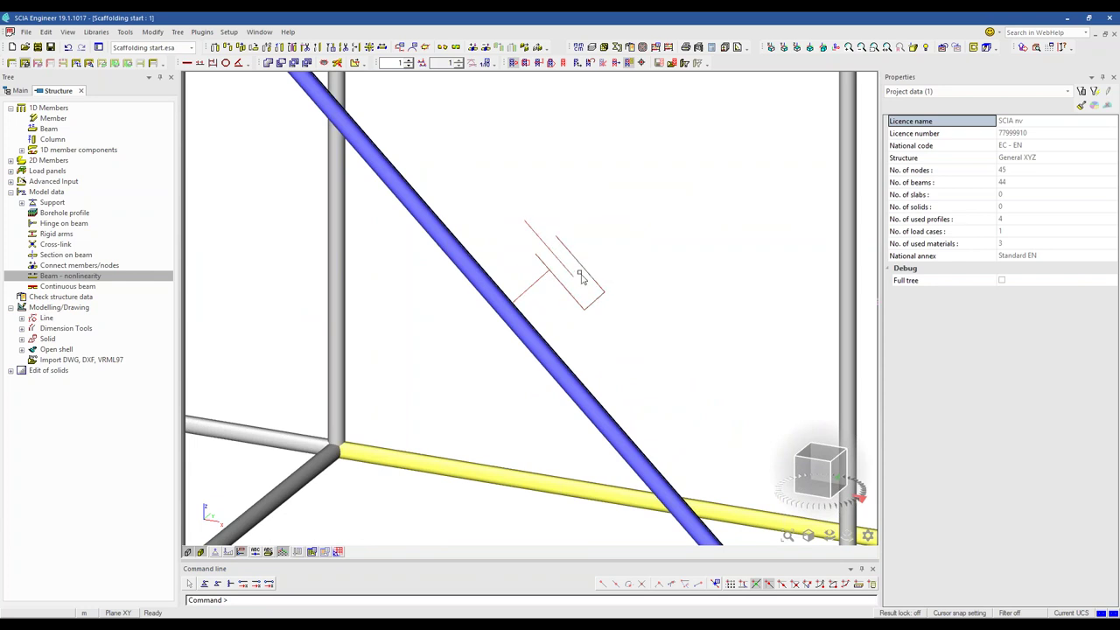
pyautogui.scroll(2, 574, 273)
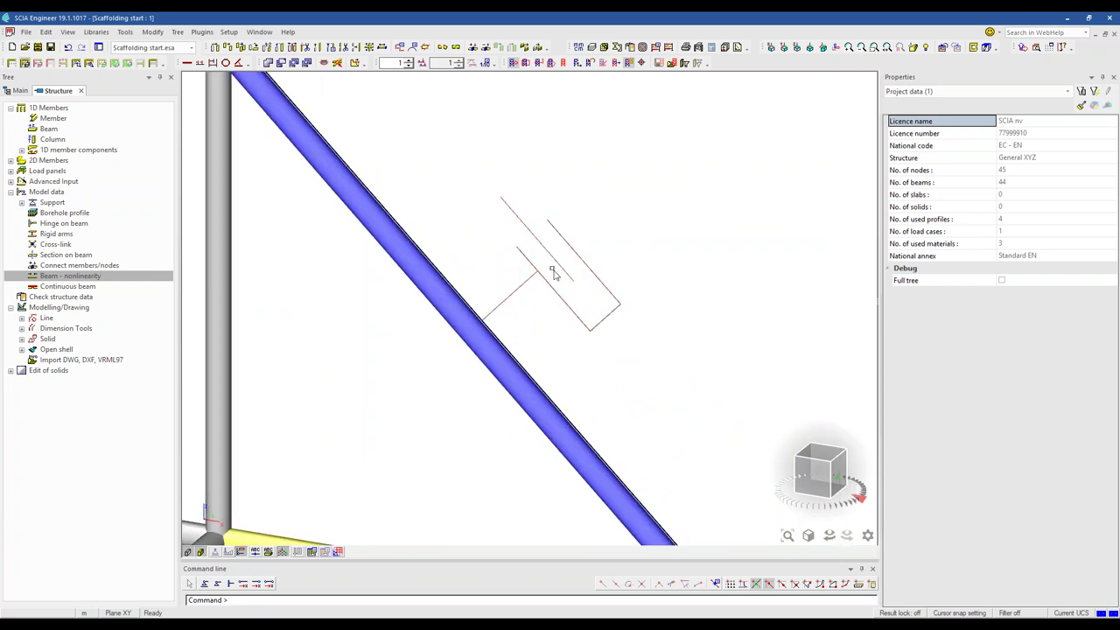
pyautogui.scroll(-2, 560, 280)
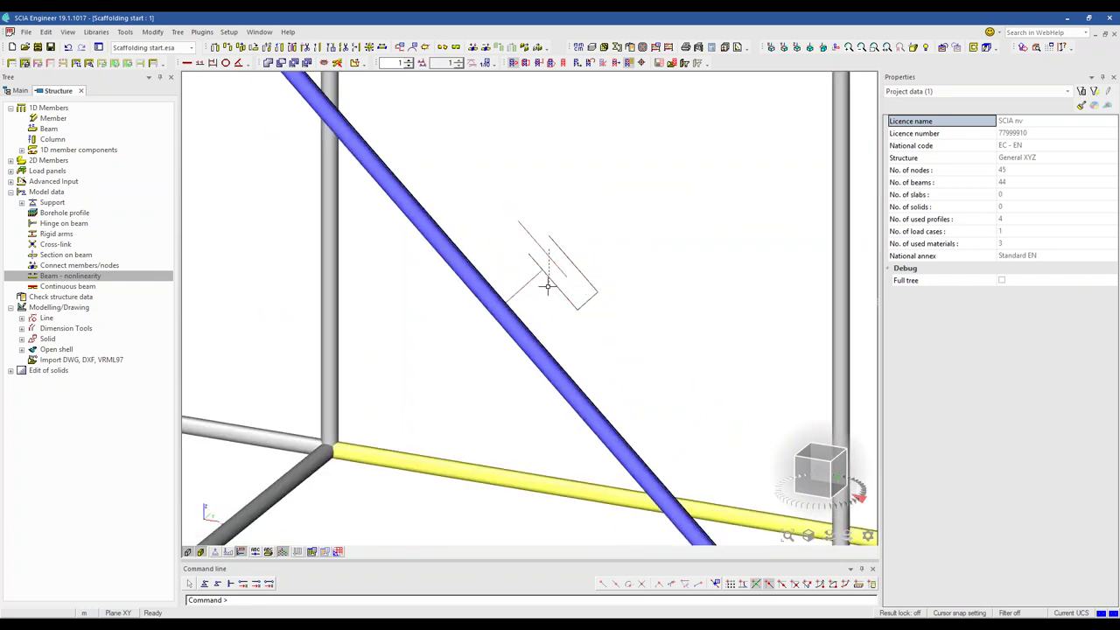
pyautogui.click(593, 252)
pyautogui.click(1050, 133)
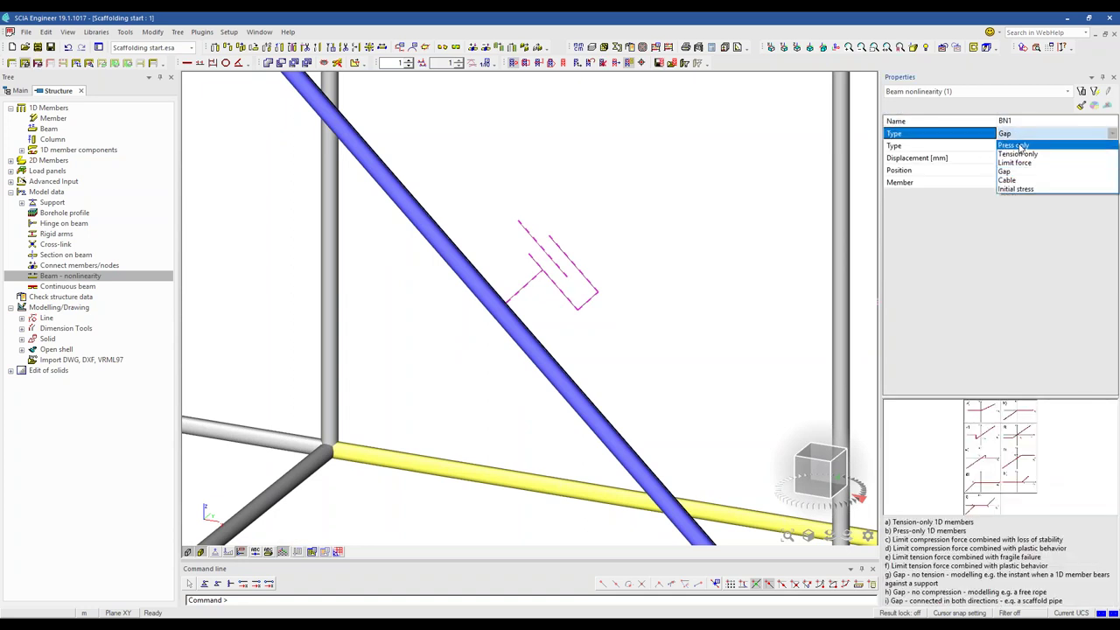
pyautogui.click(1042, 155)
pyautogui.click(1055, 134)
pyautogui.click(1041, 145)
pyautogui.click(1022, 133)
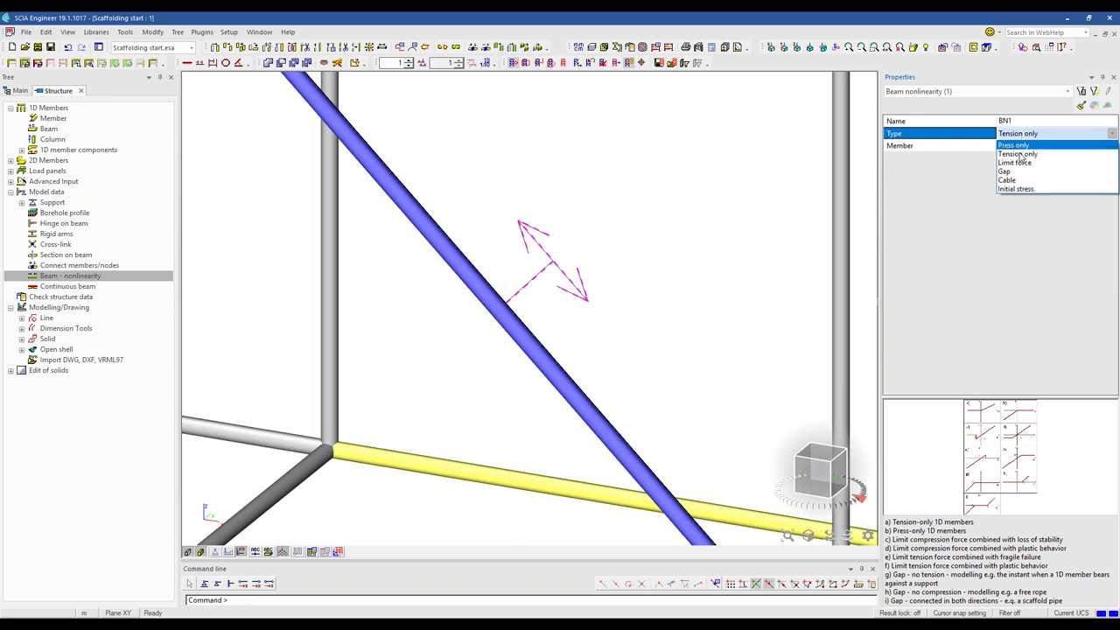
pyautogui.click(1033, 175)
pyautogui.scroll(-3, 602, 273)
pyautogui.scroll(-2, 602, 273)
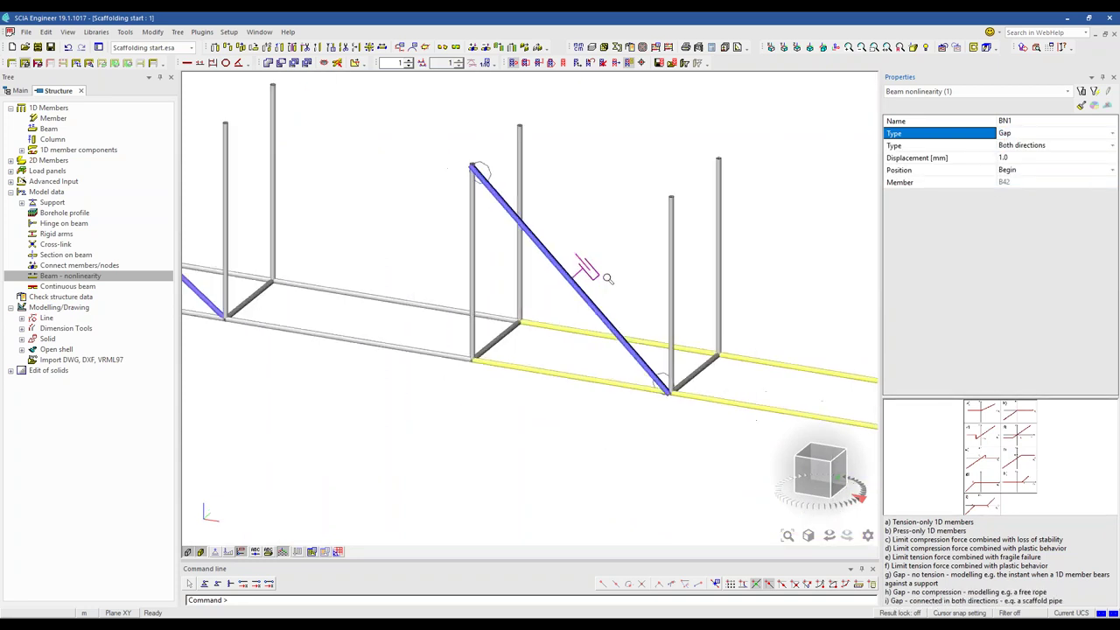
pyautogui.press('Escape')
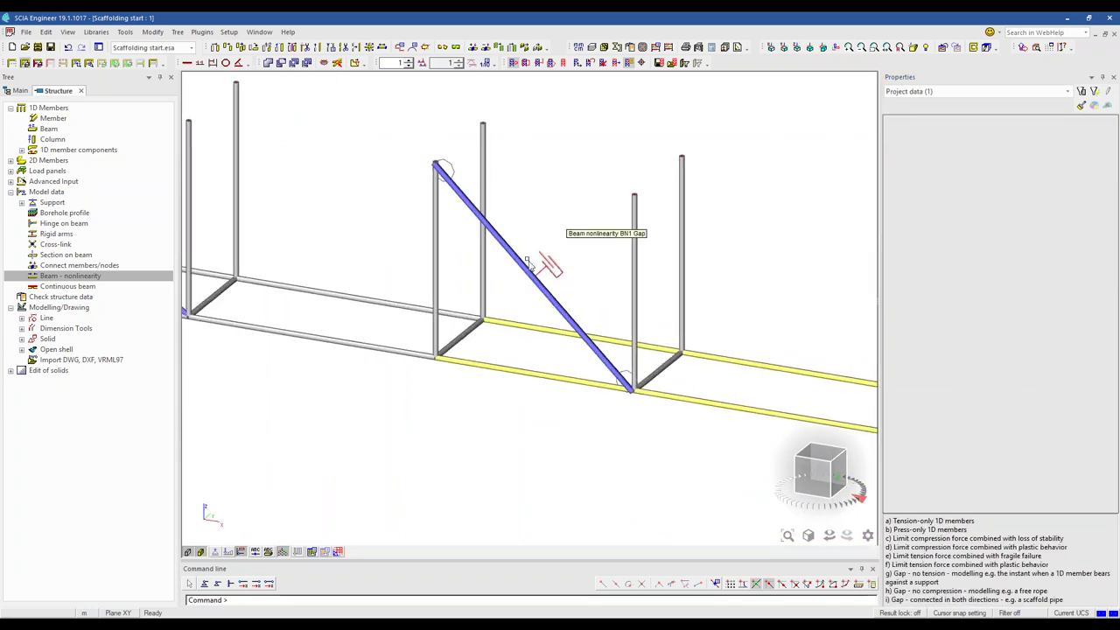
# Select the two yellow ledgers between the middle diagonal and the next brace, and start a hinge of type Library on them.
pyautogui.moveTo(550, 257); pyautogui.dragTo(467, 222, button='middle')
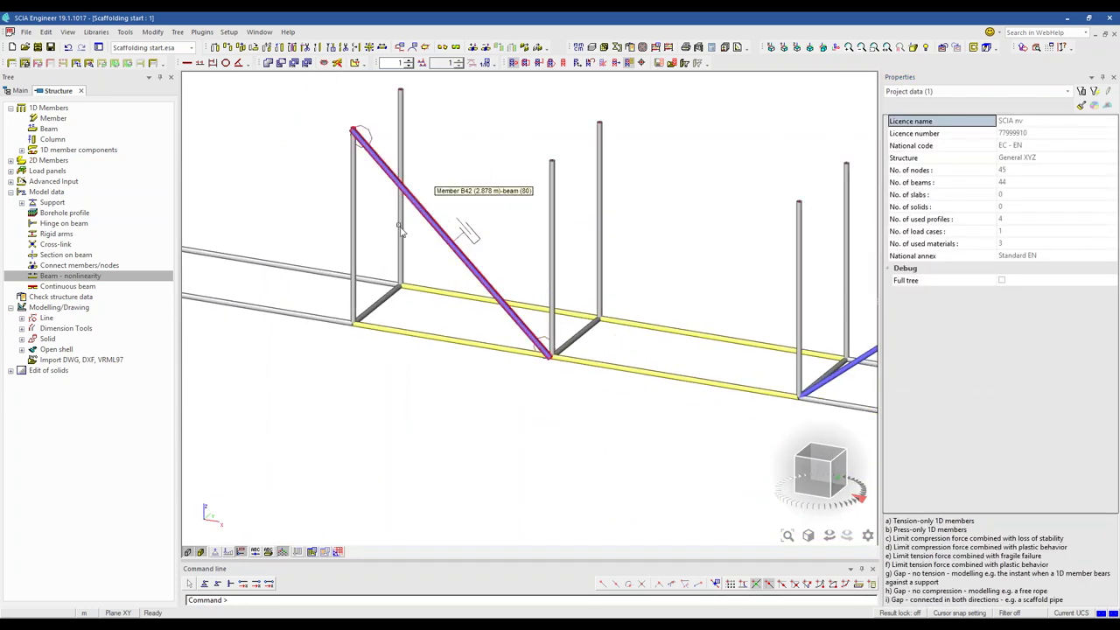
pyautogui.click(675, 360)
pyautogui.click(723, 341)
pyautogui.moveTo(639, 364); pyautogui.dragTo(587, 354, button='middle')
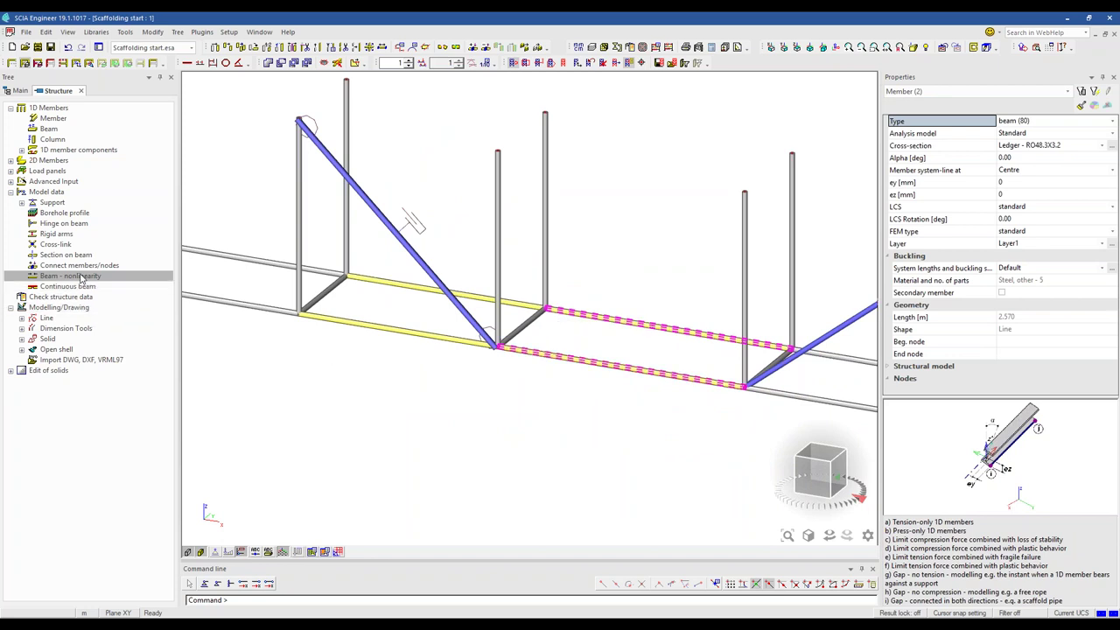
pyautogui.doubleClick(63, 224)
pyautogui.click(622, 196)
pyautogui.click(622, 196)
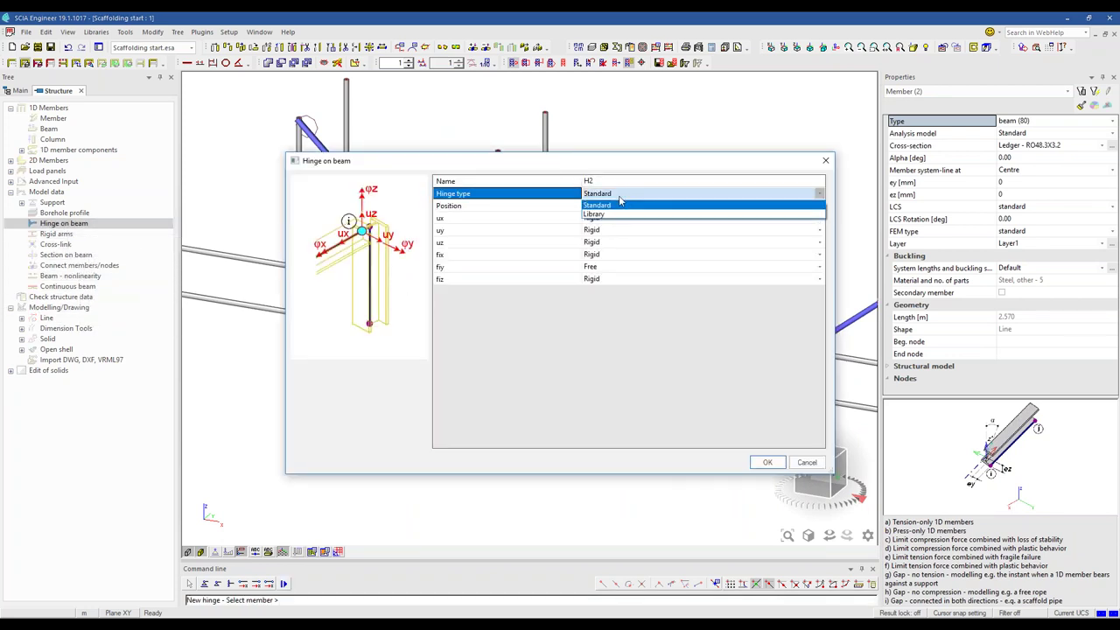
pyautogui.click(615, 213)
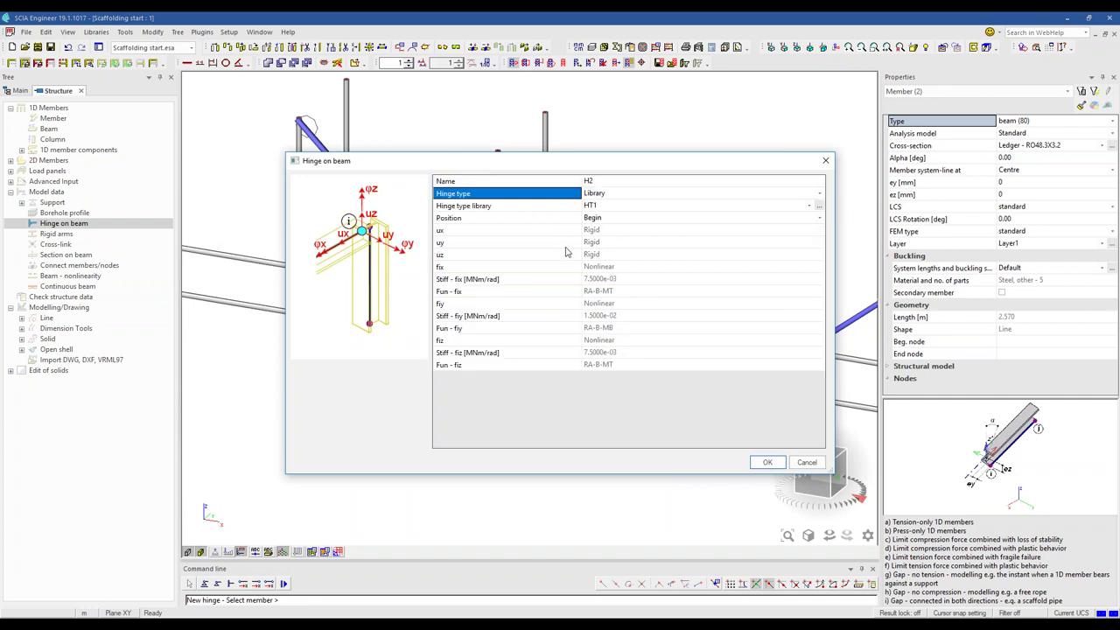
# Open the hinge type library and set the hinge type of HT1 to Layher (Variante HS).
pyautogui.click(559, 210)
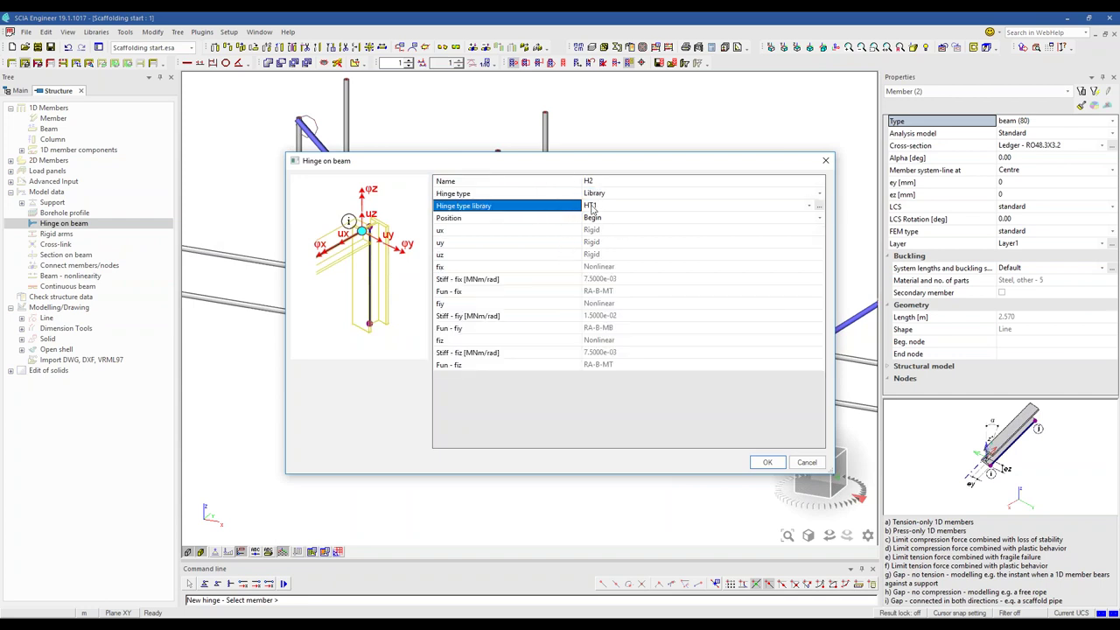
pyautogui.click(692, 216)
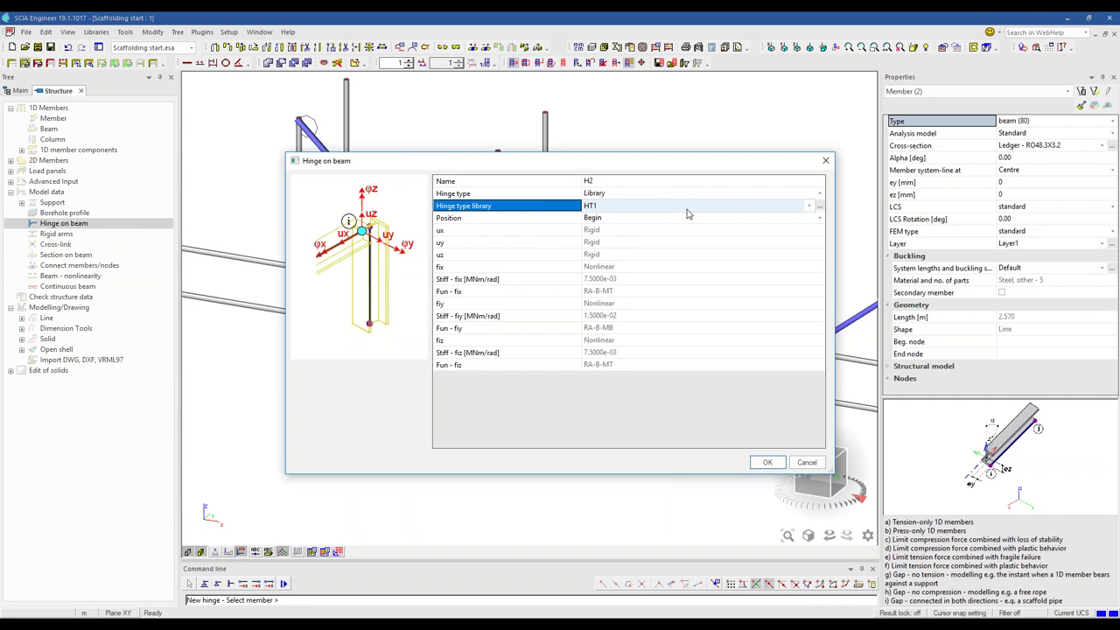
pyautogui.click(690, 219)
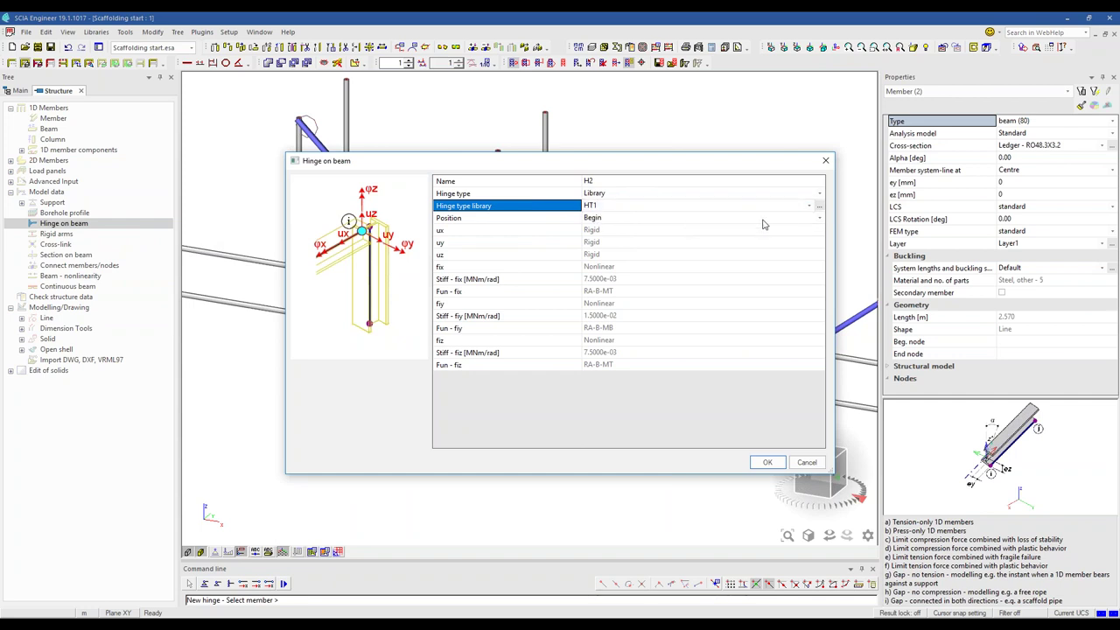
pyautogui.click(819, 207)
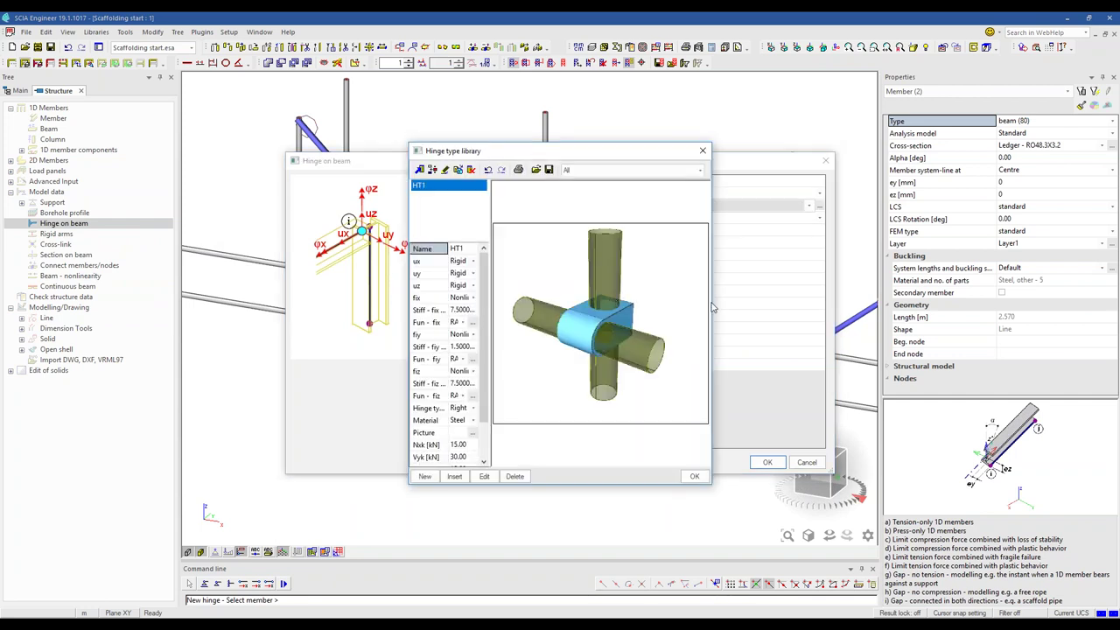
pyautogui.moveTo(714, 297); pyautogui.dragTo(878, 297)
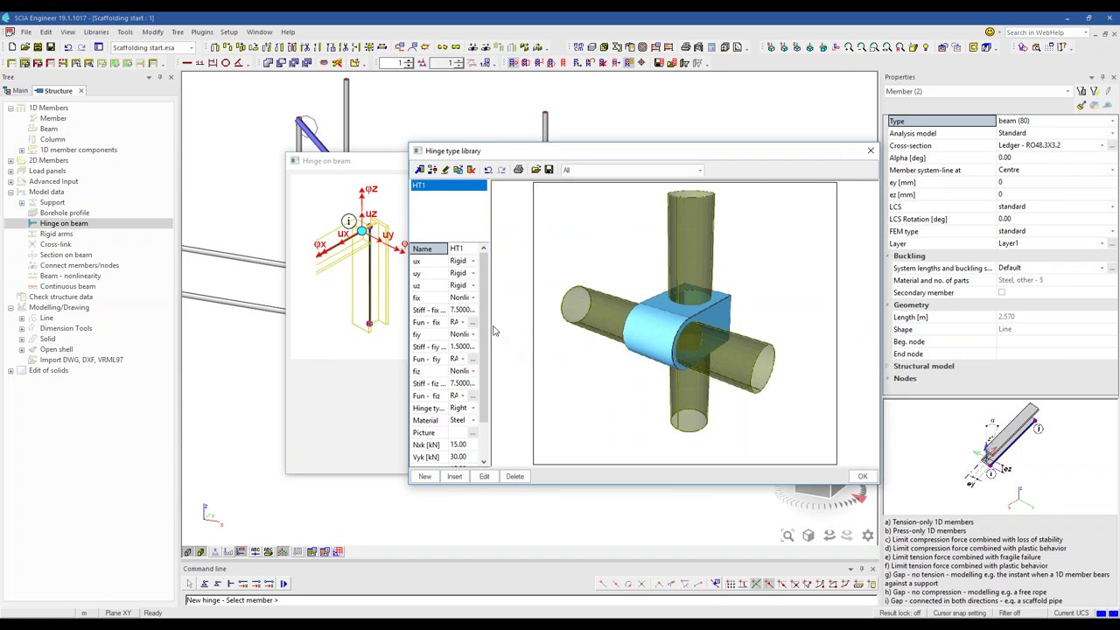
pyautogui.moveTo(491, 328); pyautogui.dragTo(616, 320)
pyautogui.scroll(-2, 527, 374)
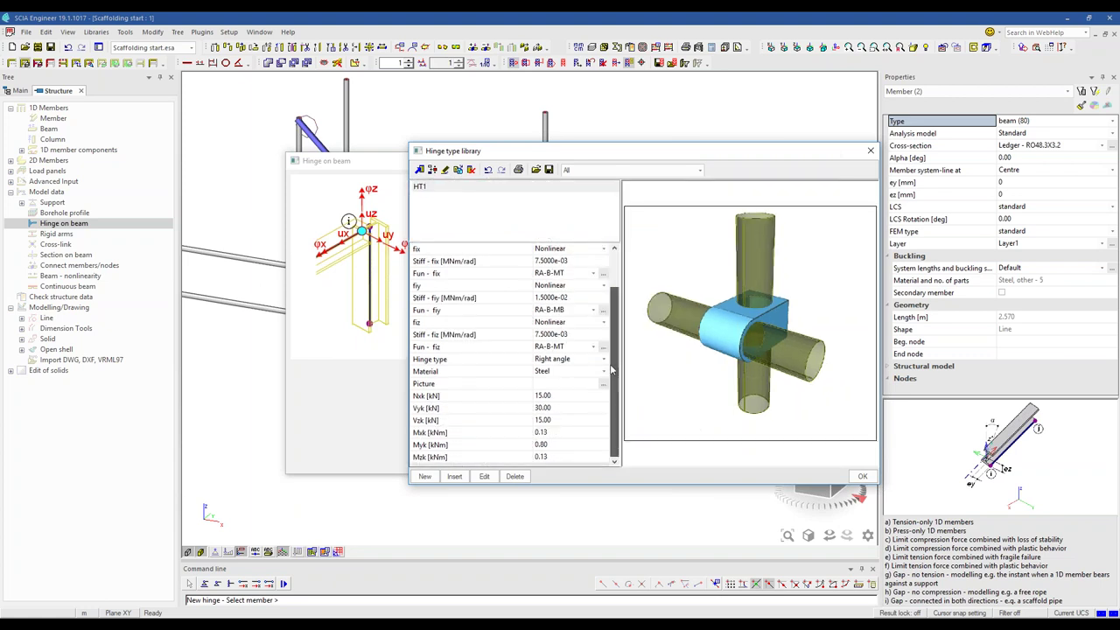
pyautogui.click(540, 365)
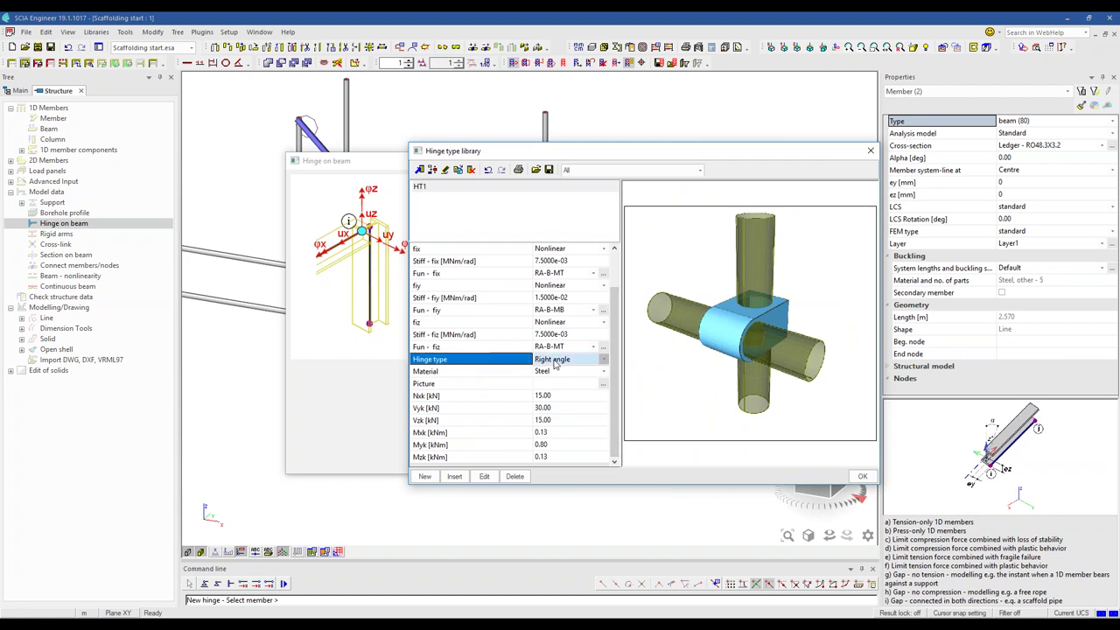
pyautogui.click(554, 365)
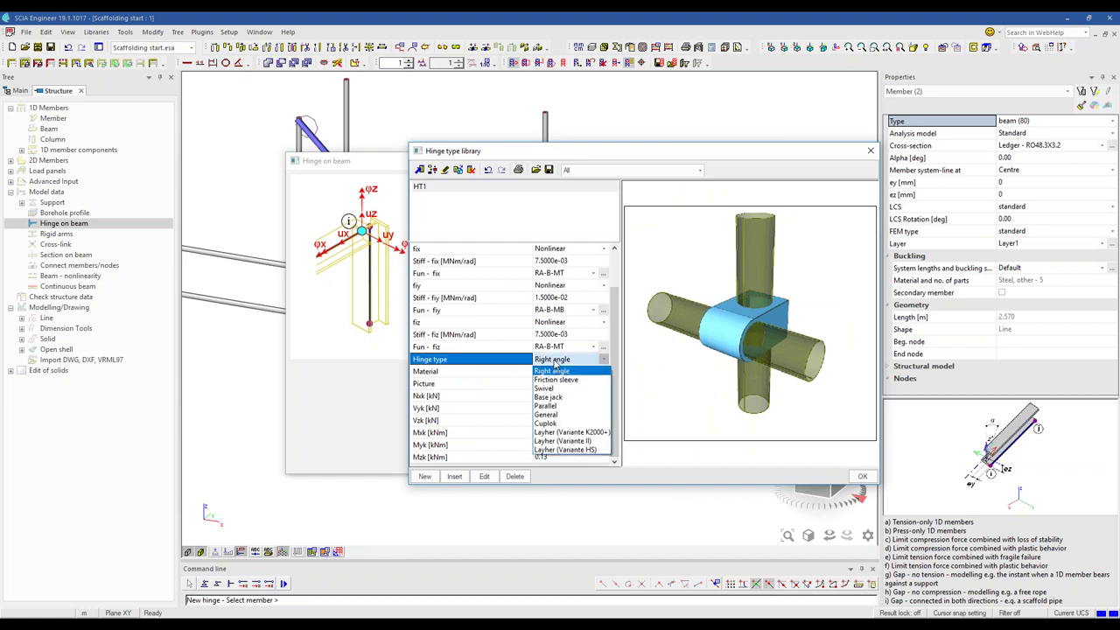
pyautogui.click(564, 449)
# Examine the Layher (Variante HS) coupler's nonlinear fiy function, its force and moment resistances and its material.
pyautogui.moveTo(552, 158); pyautogui.dragTo(454, 106)
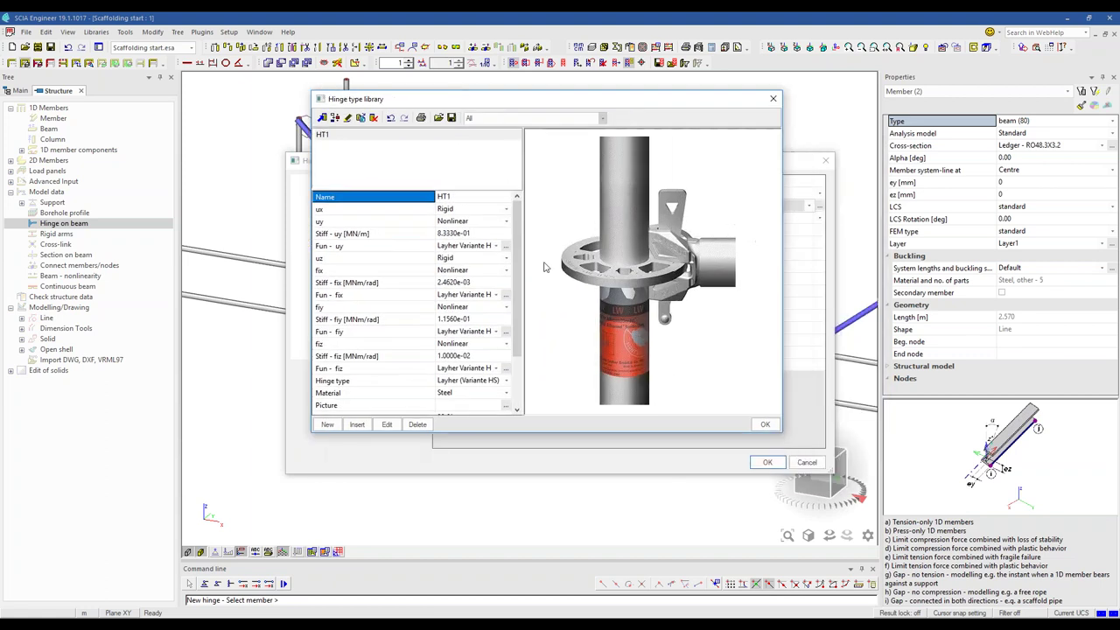
pyautogui.scroll(-2, 516, 304)
pyautogui.click(426, 259)
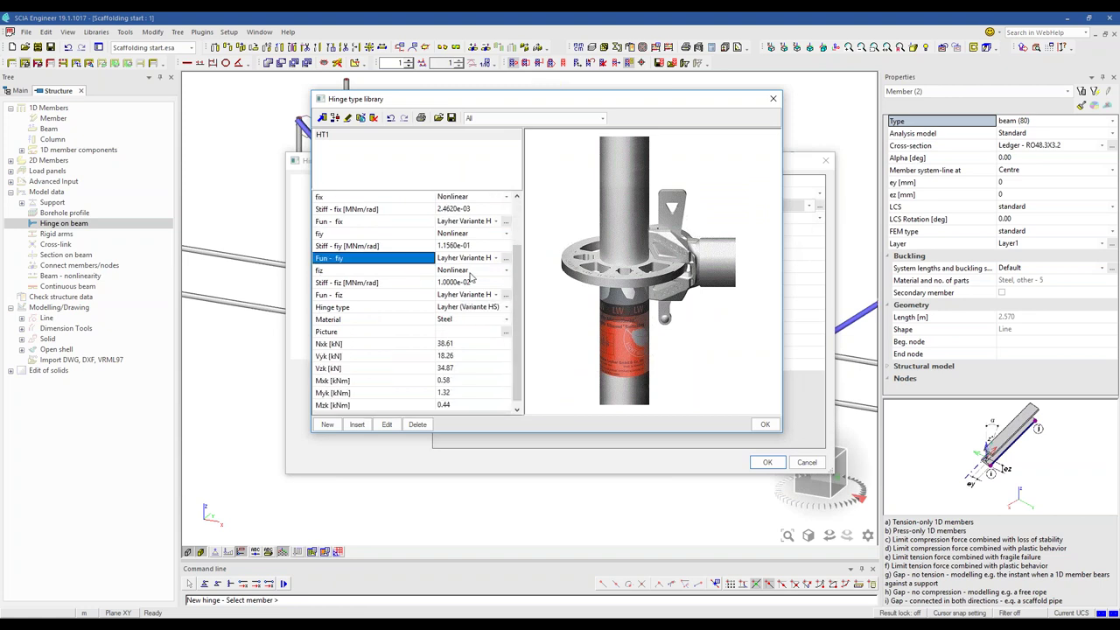
pyautogui.moveTo(526, 292); pyautogui.dragTo(557, 290)
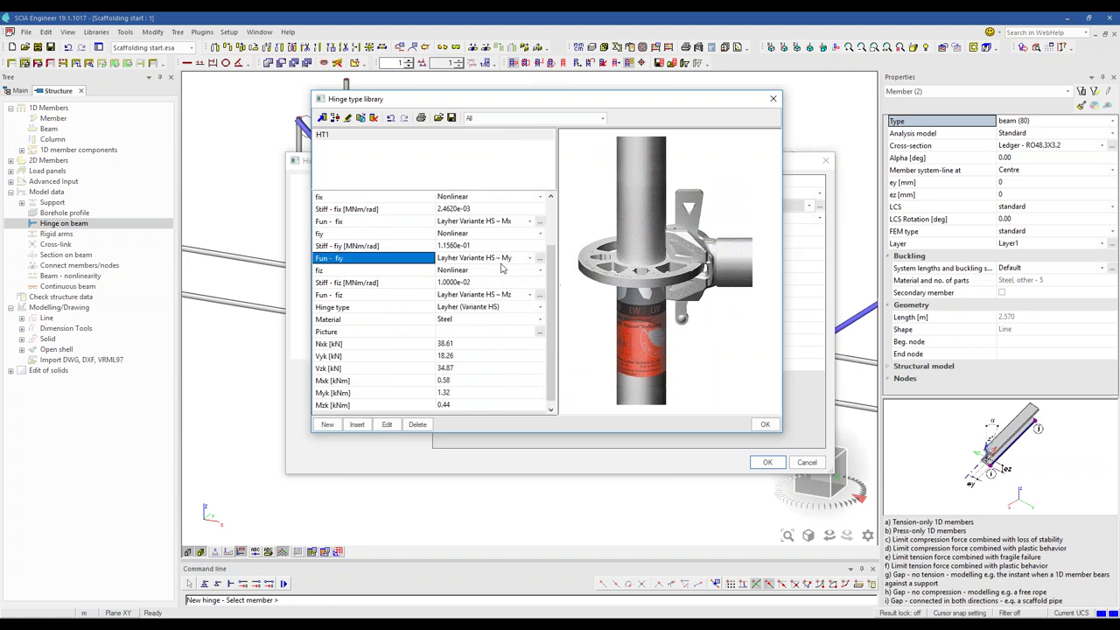
pyautogui.click(405, 263)
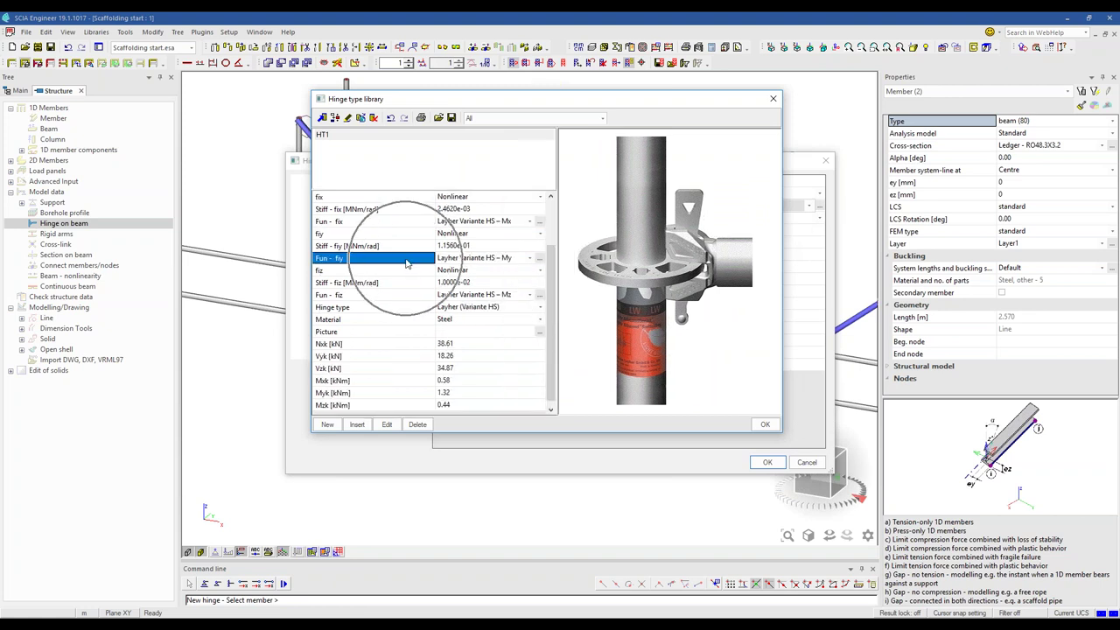
pyautogui.click(540, 258)
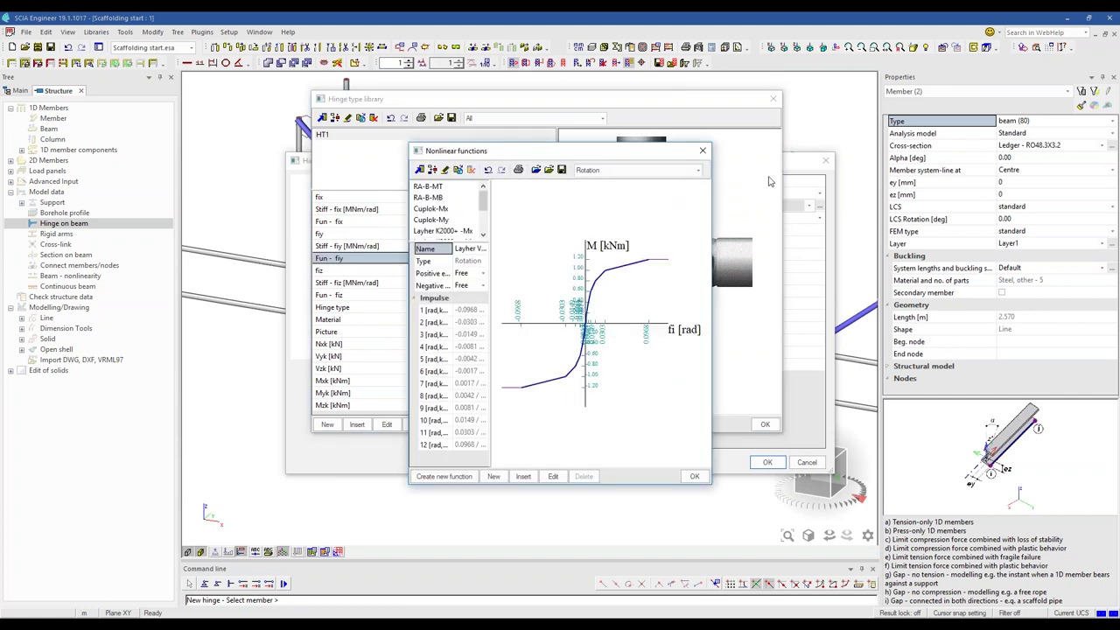
pyautogui.click(702, 150)
pyautogui.click(405, 354)
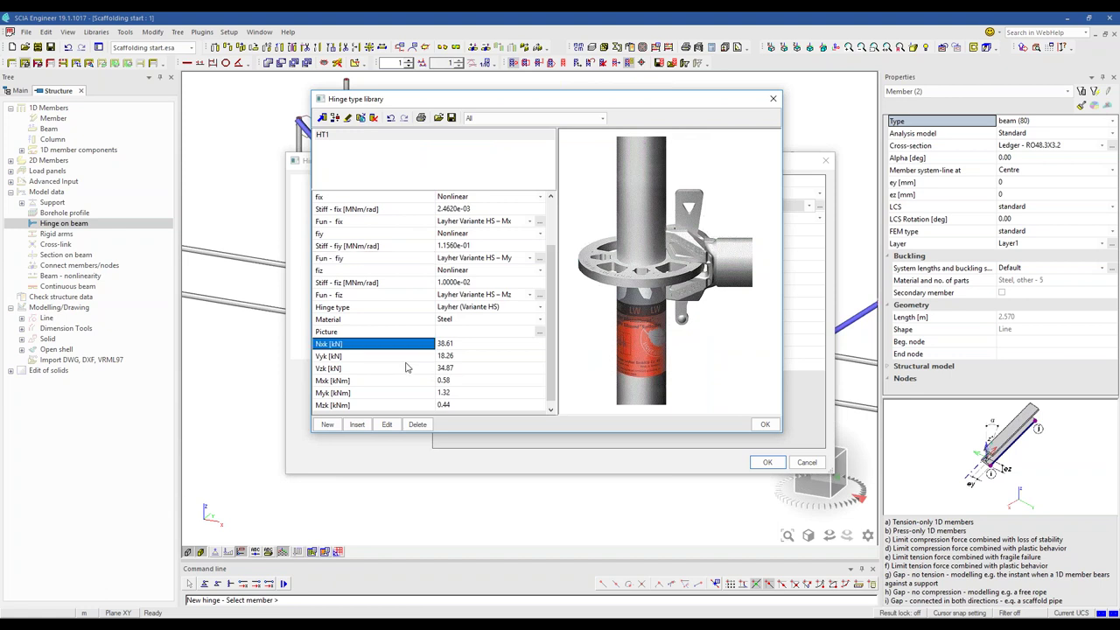
pyautogui.click(403, 382)
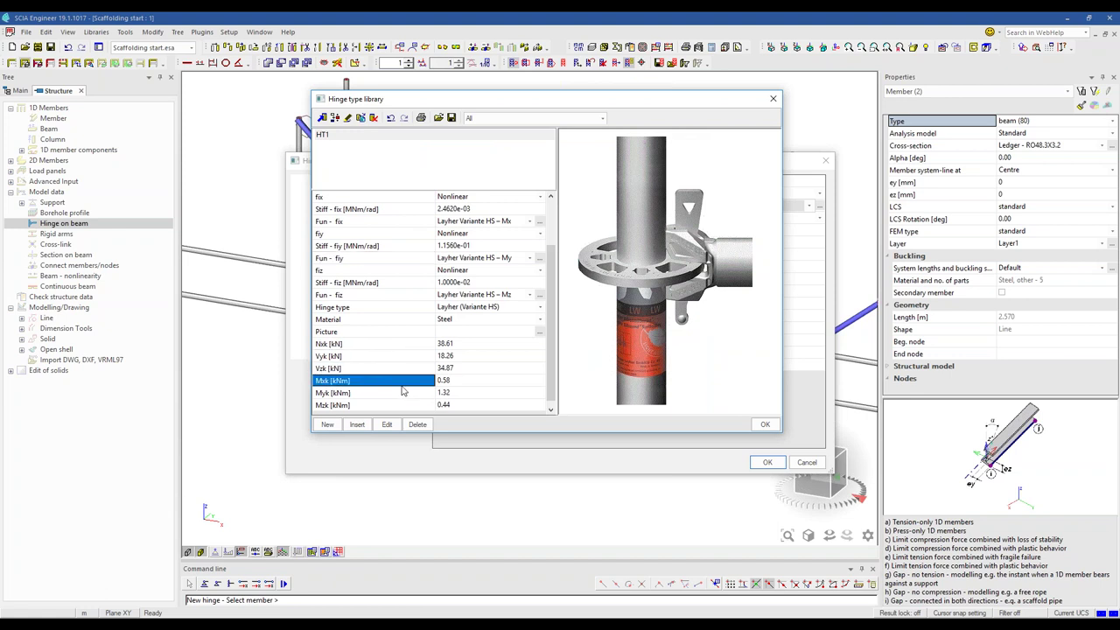
pyautogui.click(366, 320)
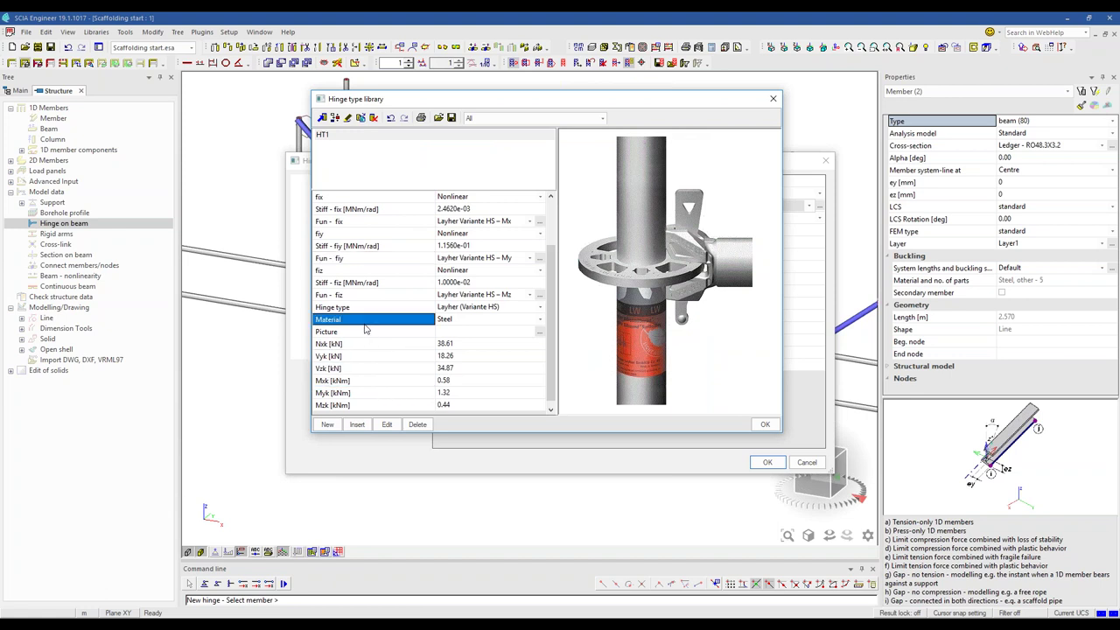
# Check the material options offered for the Layher (Variante HS) coupler, keep Steel and leave the hinge type library.
pyautogui.click(468, 322)
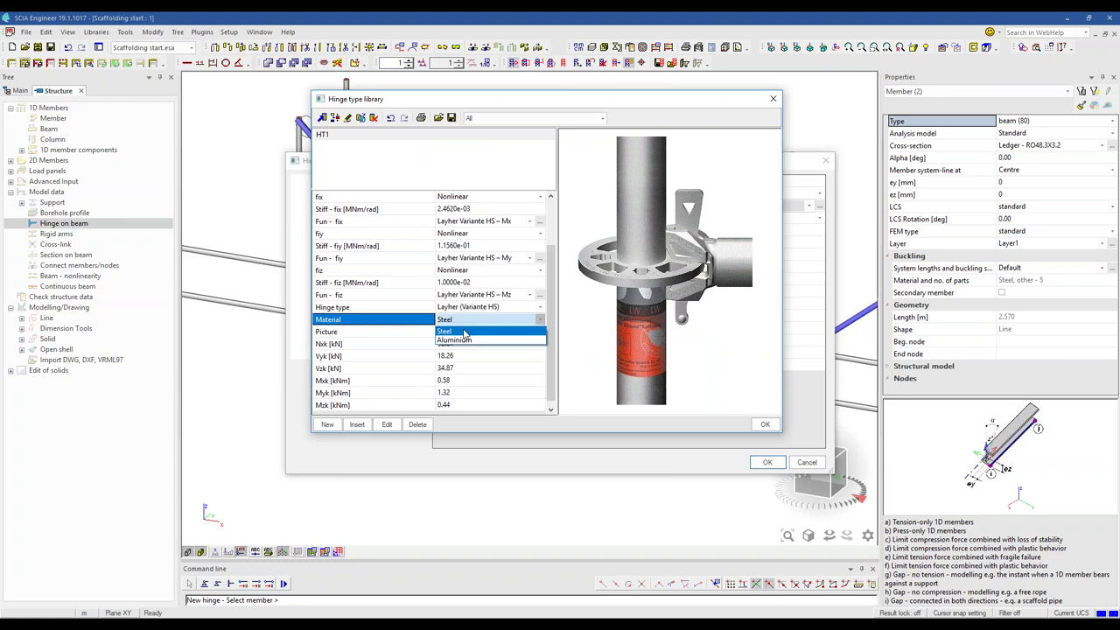
pyautogui.click(444, 323)
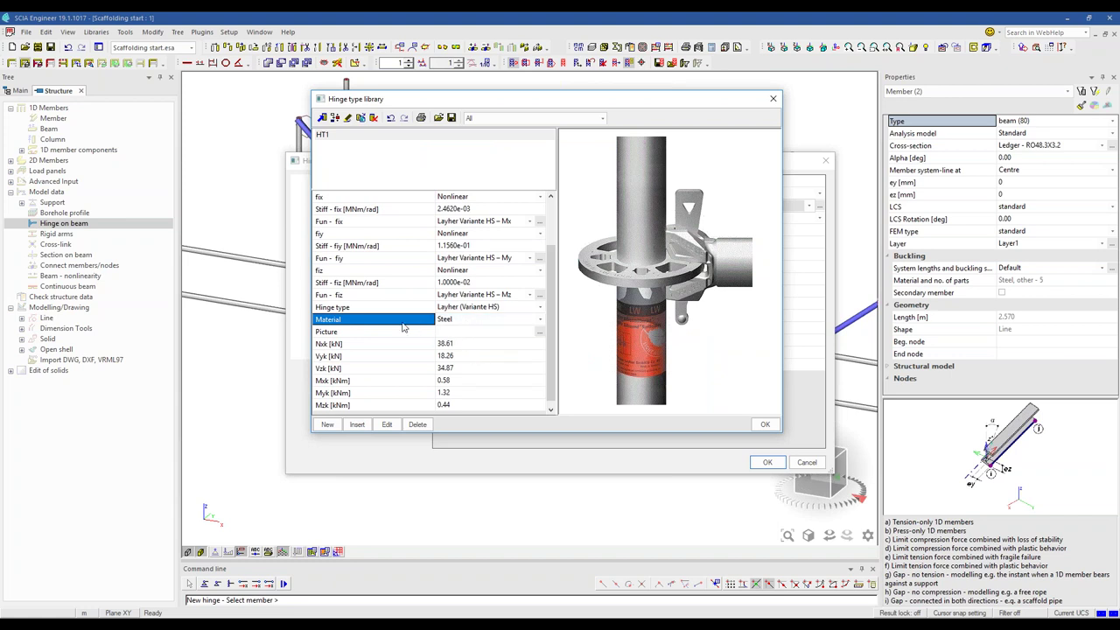
pyautogui.scroll(2, 403, 327)
pyautogui.click(764, 424)
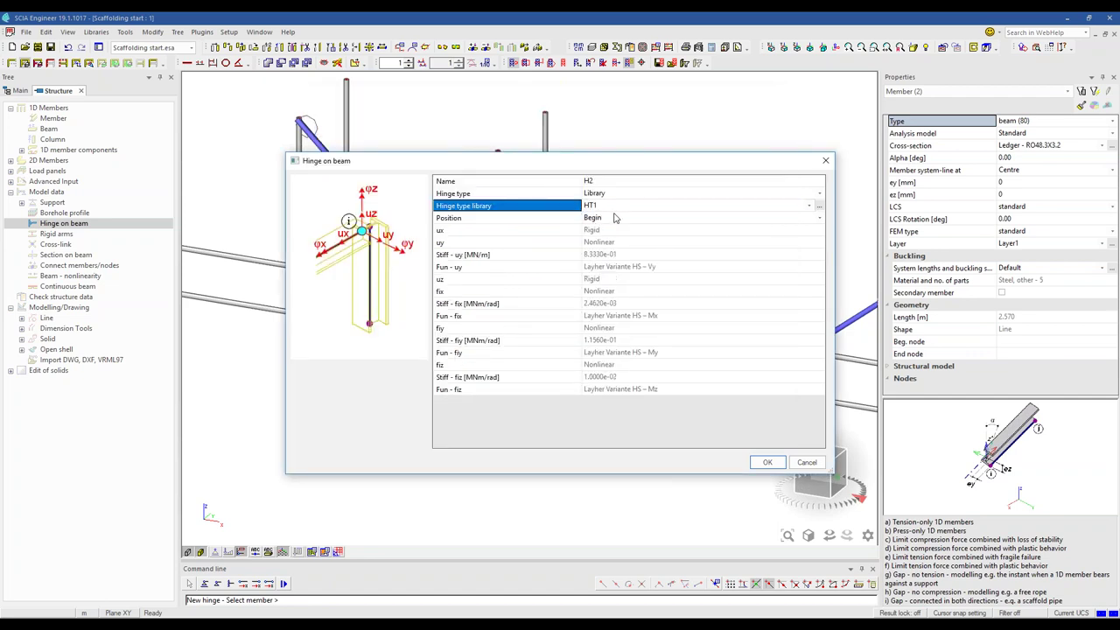
# Rename hinge type HT1 as Layher HS and apply the library hinge to the beginning of the two selected ledgers.
pyautogui.click(817, 206)
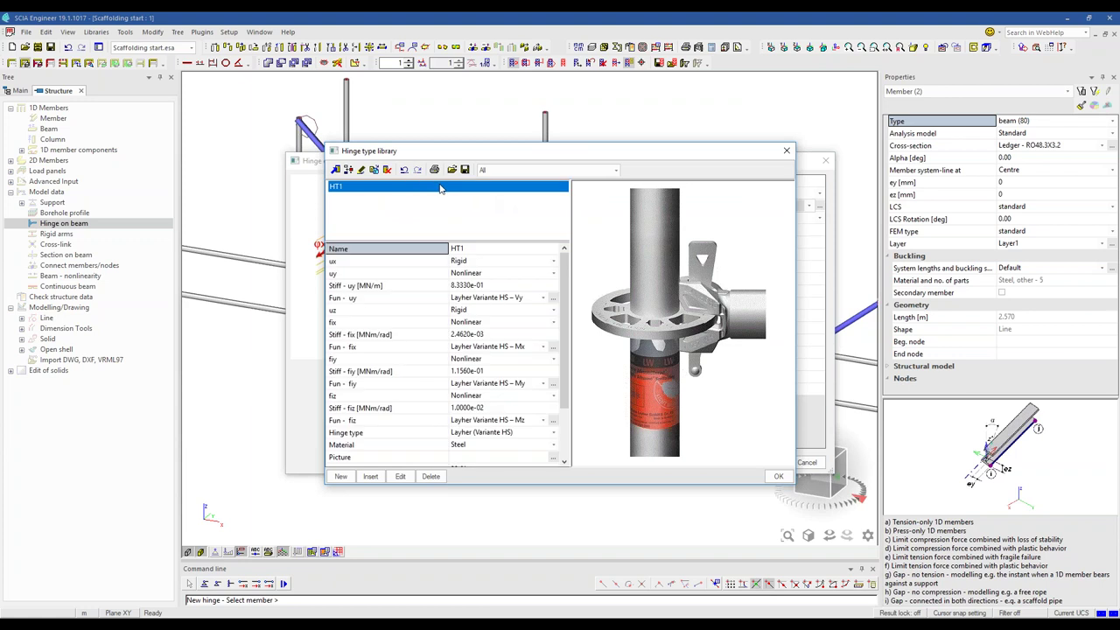
pyautogui.click(490, 245)
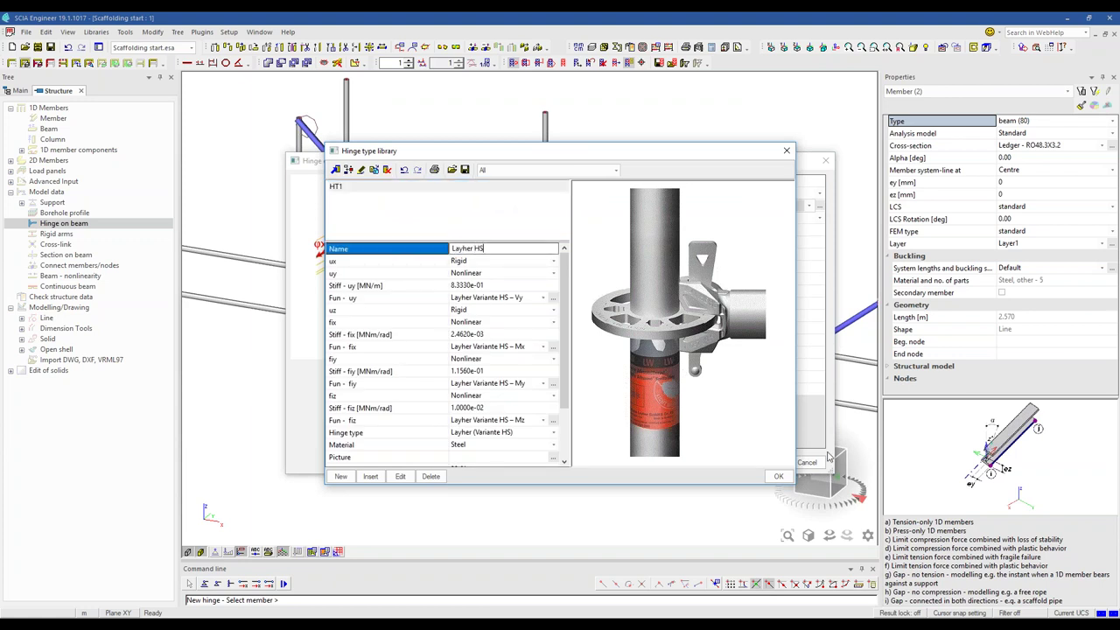
pyautogui.click(776, 476)
pyautogui.click(767, 463)
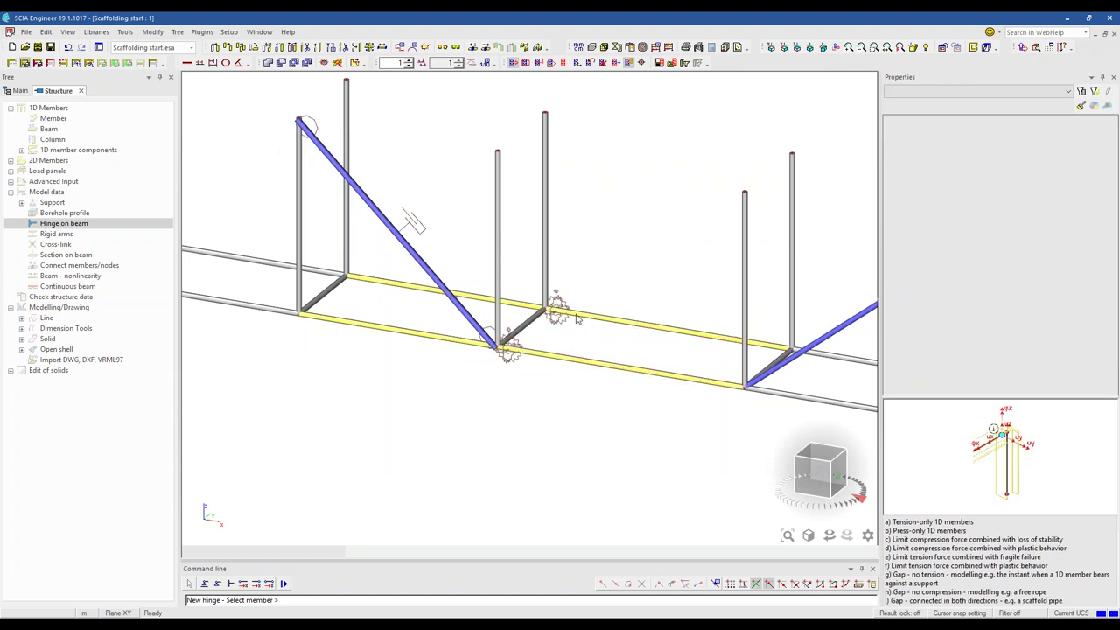
pyautogui.scroll(5, 561, 299)
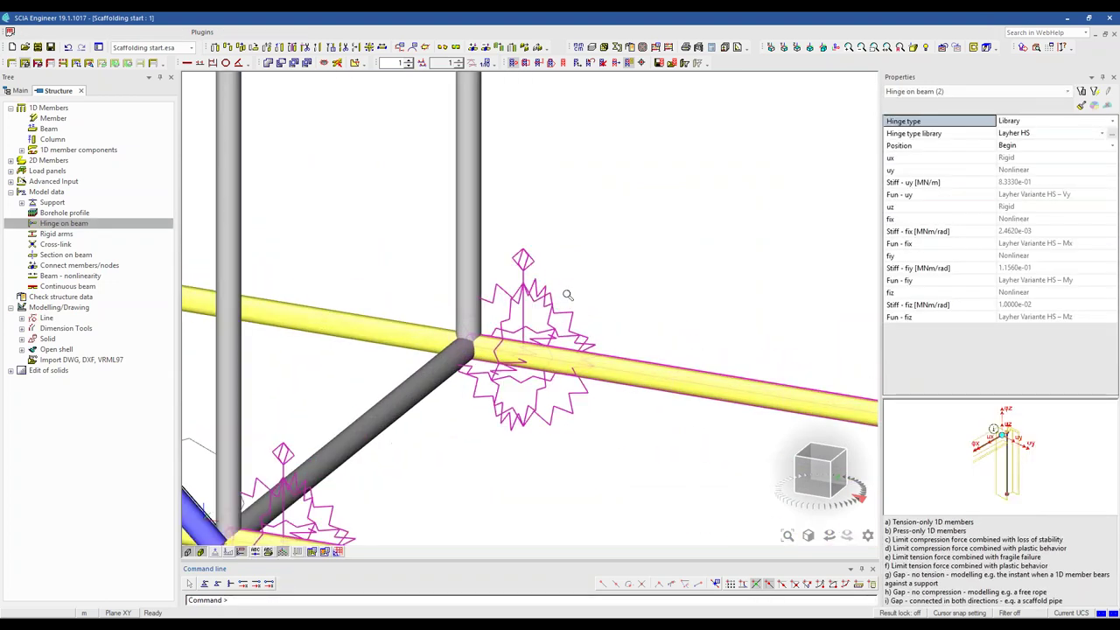
pyautogui.press('Escape')
# Examine the symbol and properties of the new coupler hinge at the start of the rear ledger.
pyautogui.scroll(3, 508, 258)
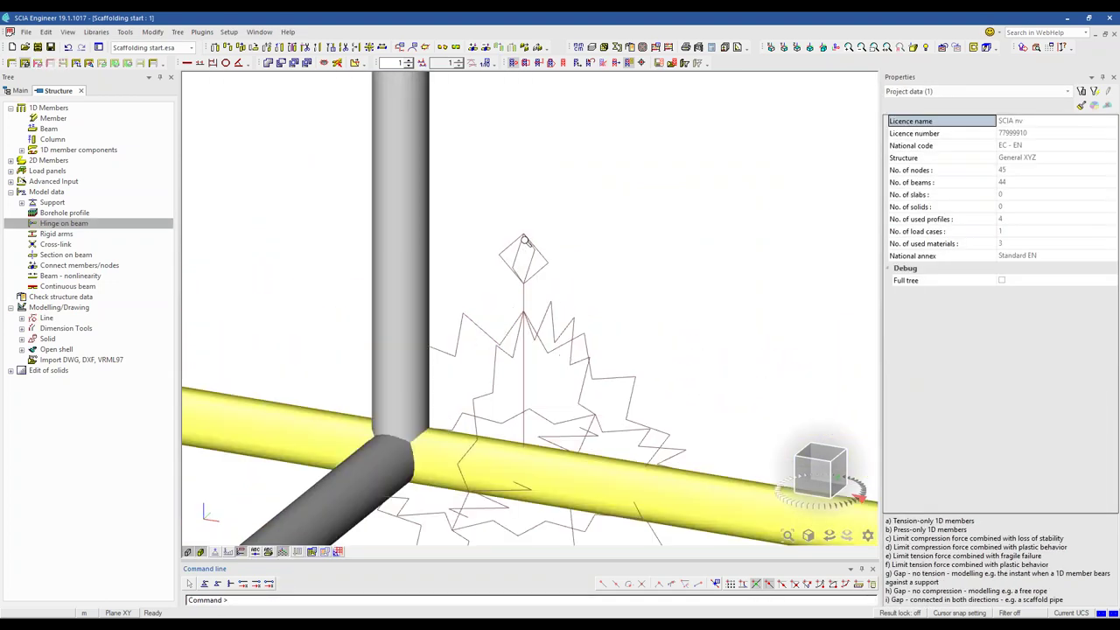
pyautogui.scroll(-3, 519, 278)
pyautogui.scroll(3, 518, 278)
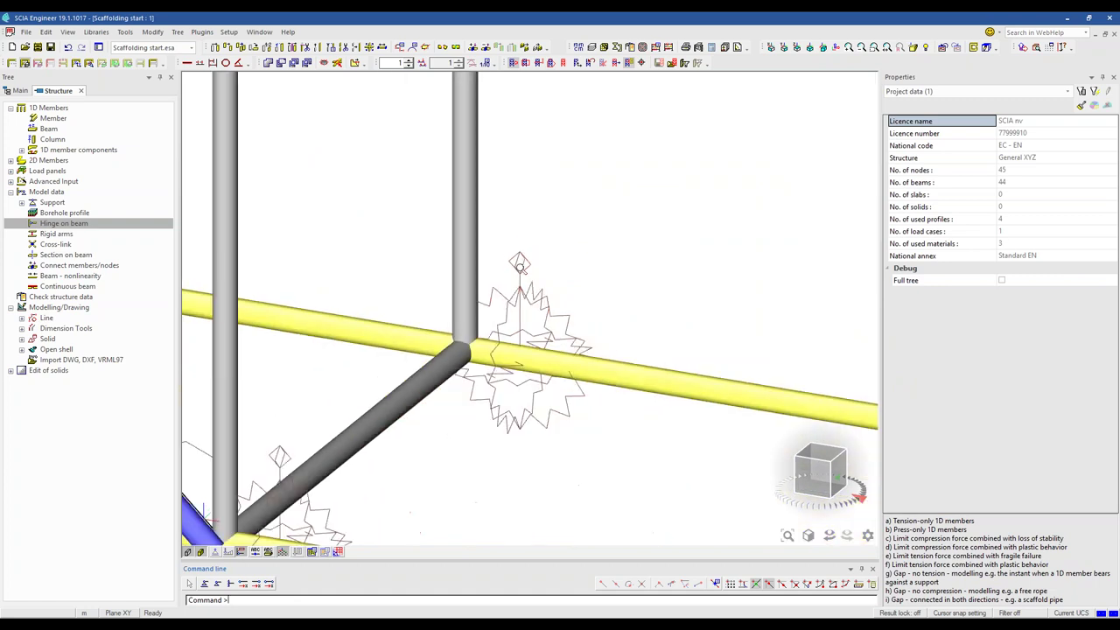
pyautogui.click(520, 264)
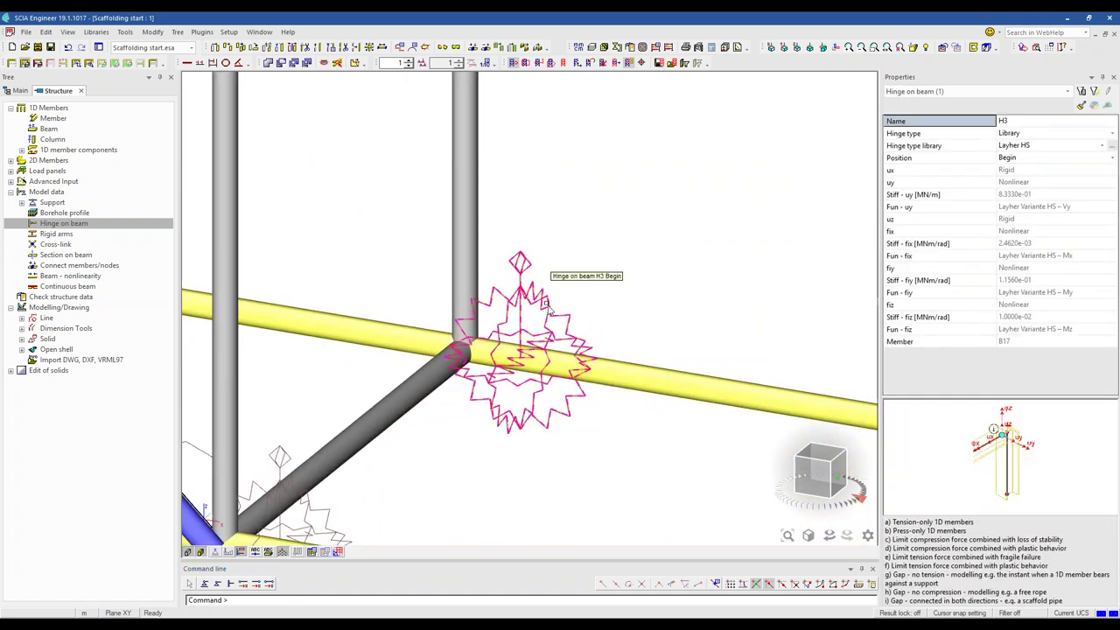
pyautogui.scroll(-3, 565, 299)
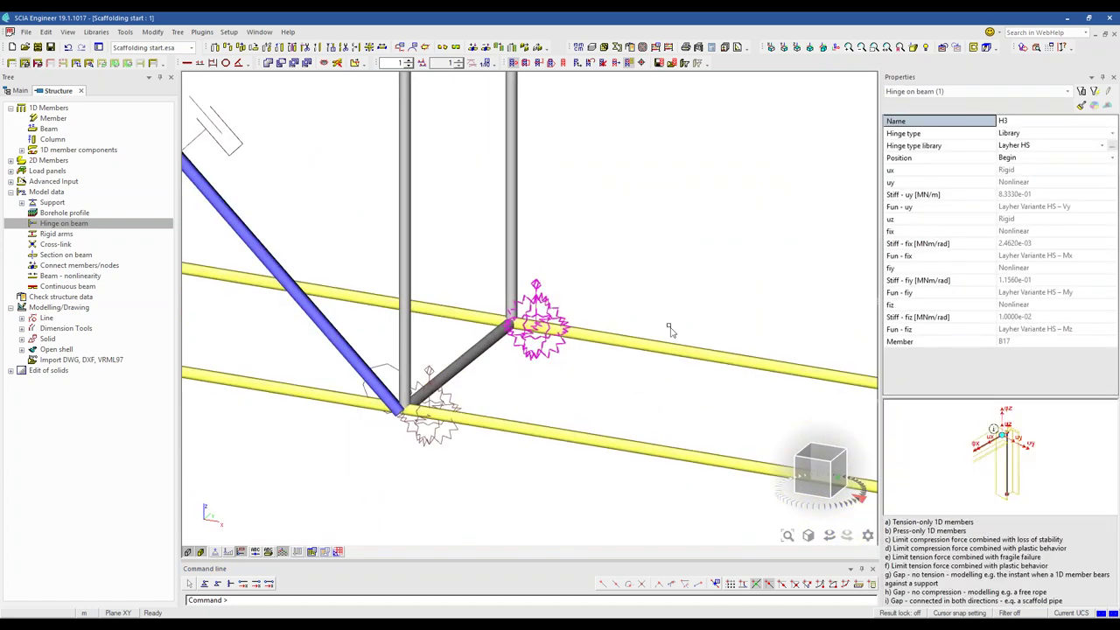
pyautogui.moveTo(620, 350); pyautogui.dragTo(556, 320, button='middle')
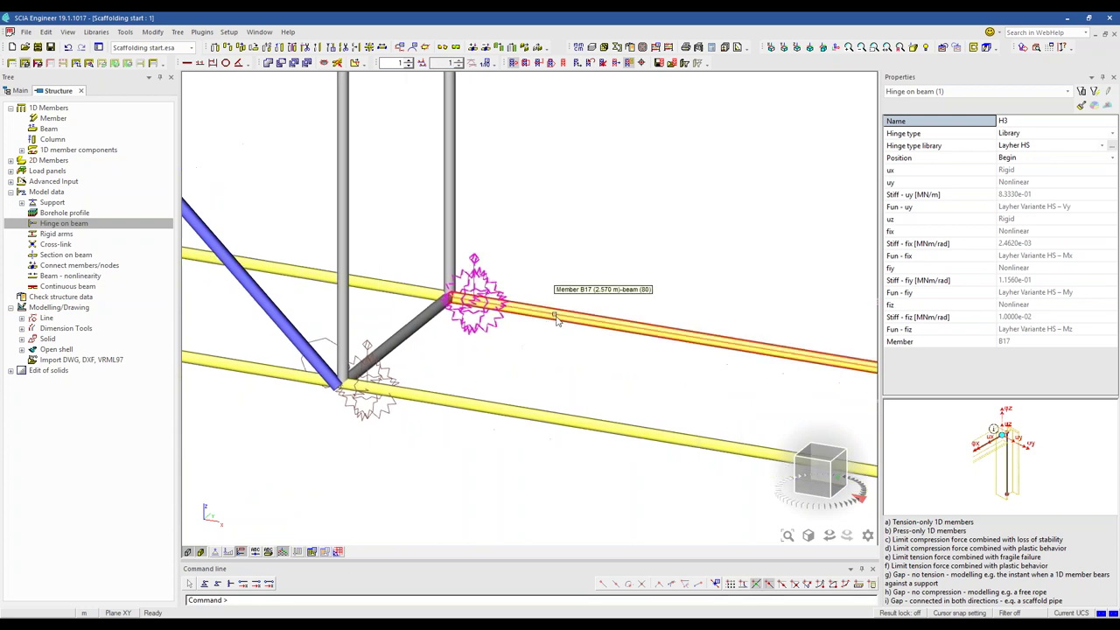
# Examine the Nxk to Mzk resistances stored for Layher HS in the hinge type library, and clear the hinge selection.
pyautogui.click(1104, 147)
pyautogui.click(1102, 146)
pyautogui.scroll(-3, 451, 405)
pyautogui.moveTo(424, 396); pyautogui.dragTo(417, 447)
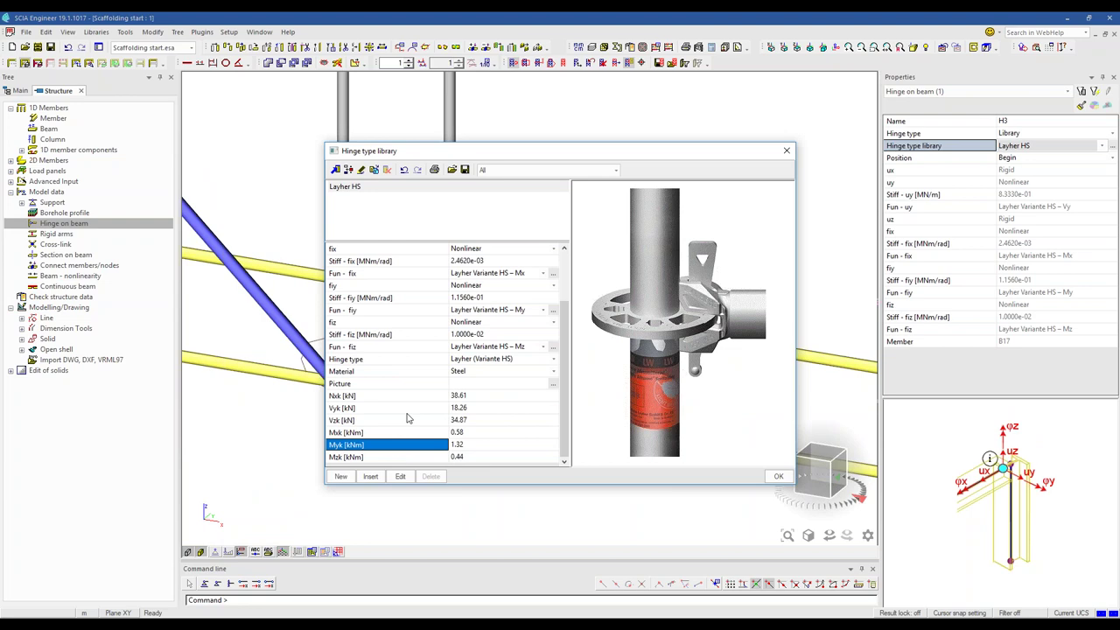
pyautogui.click(391, 400)
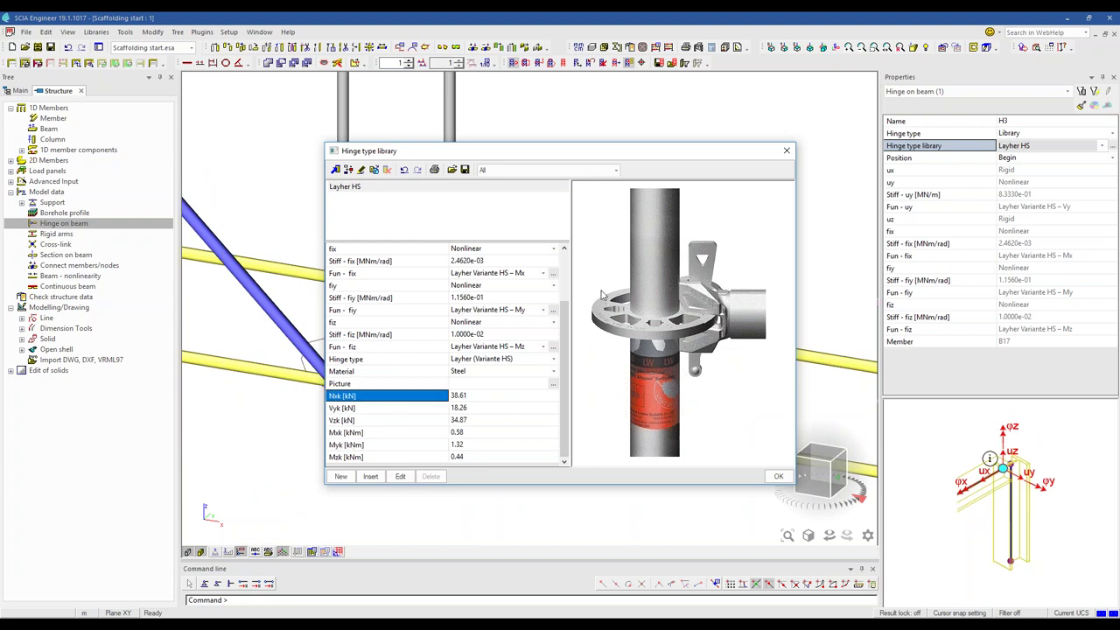
pyautogui.click(785, 154)
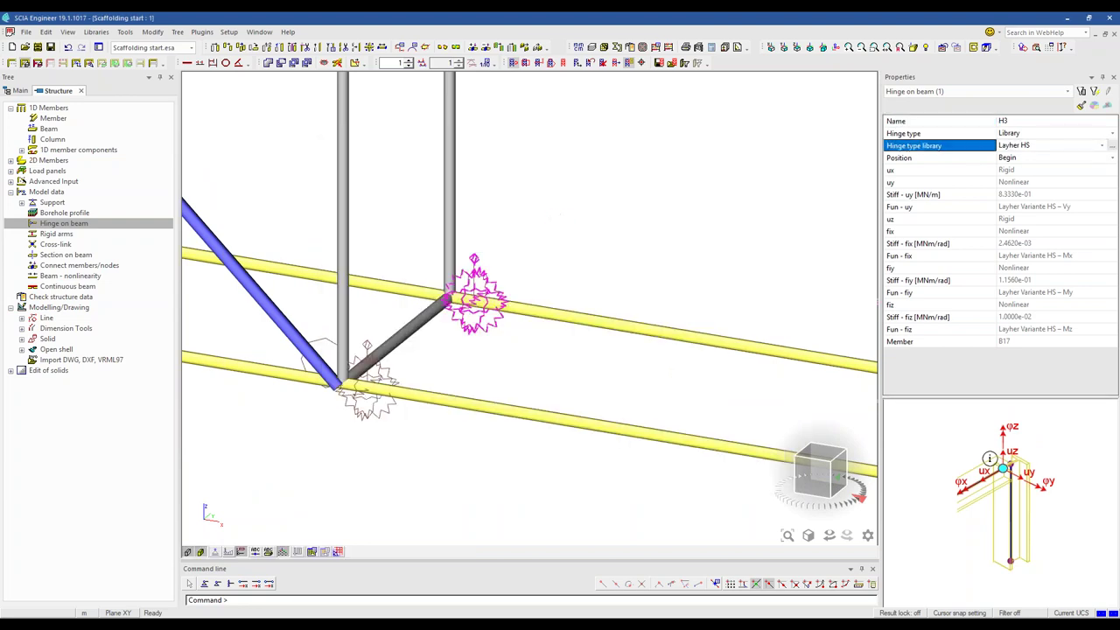
pyautogui.press('Escape')
# Start a support in node for the front base node at the scaffold's end and set its constraint to Hinged.
pyautogui.keyDown('ctrl'); pyautogui.moveTo(560, 224); pyautogui.dragTo(312, 317, button='right'); pyautogui.keyUp('ctrl')
pyautogui.click(312, 280)
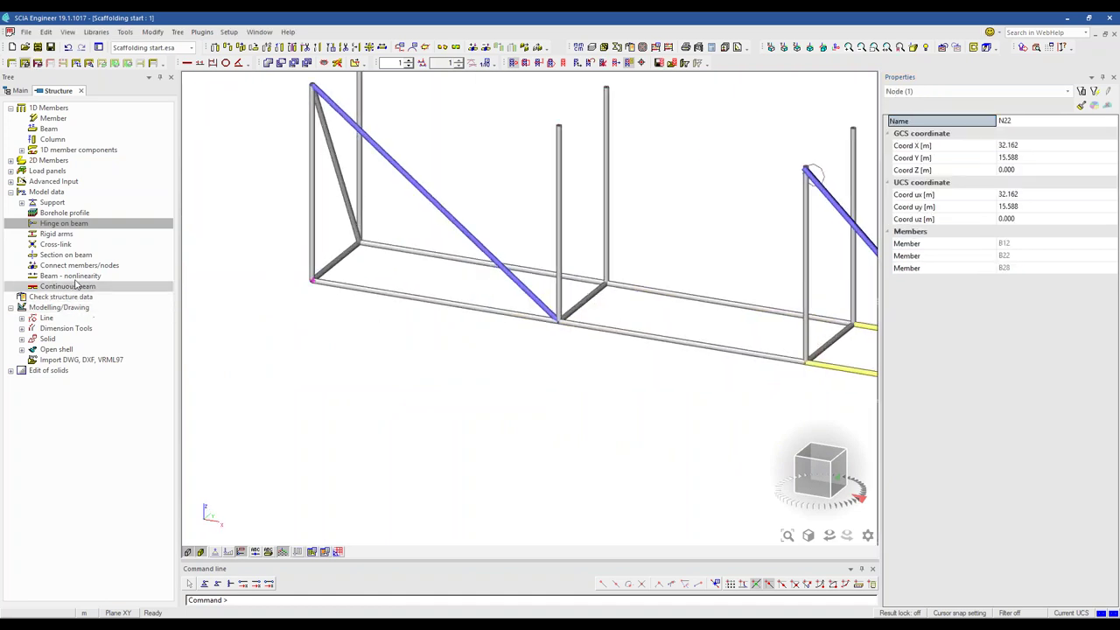
pyautogui.doubleClick(66, 202)
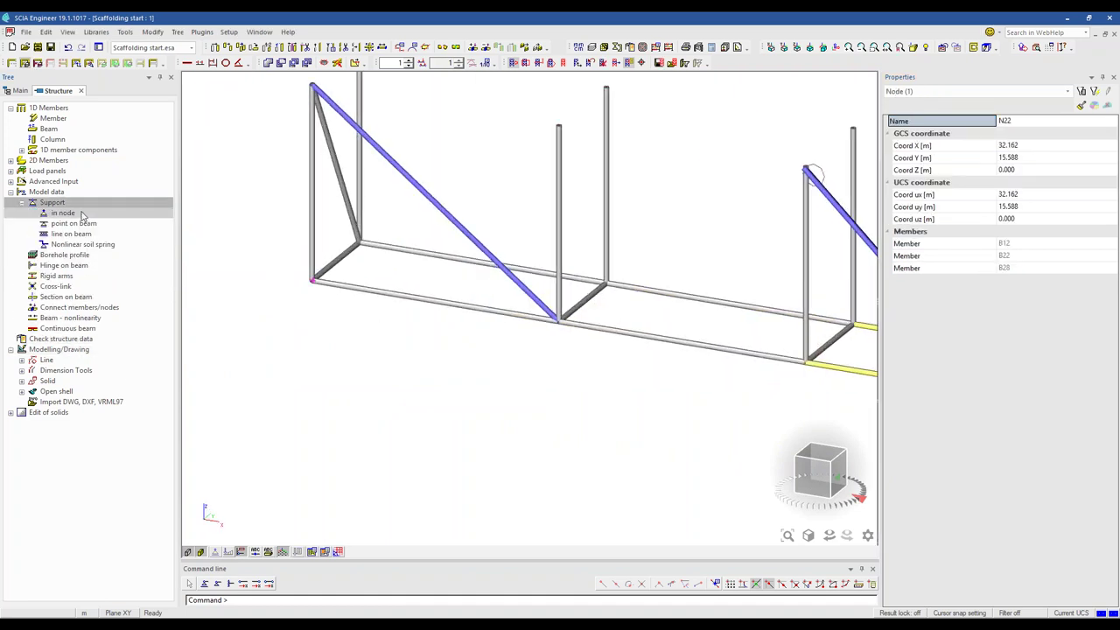
pyautogui.doubleClick(86, 217)
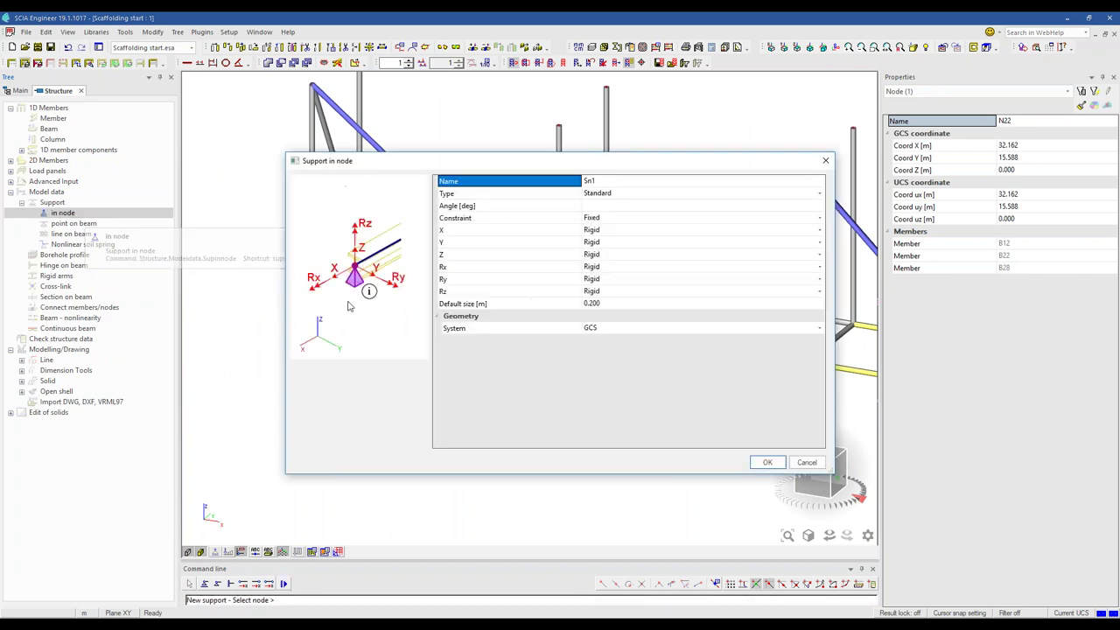
pyautogui.click(594, 218)
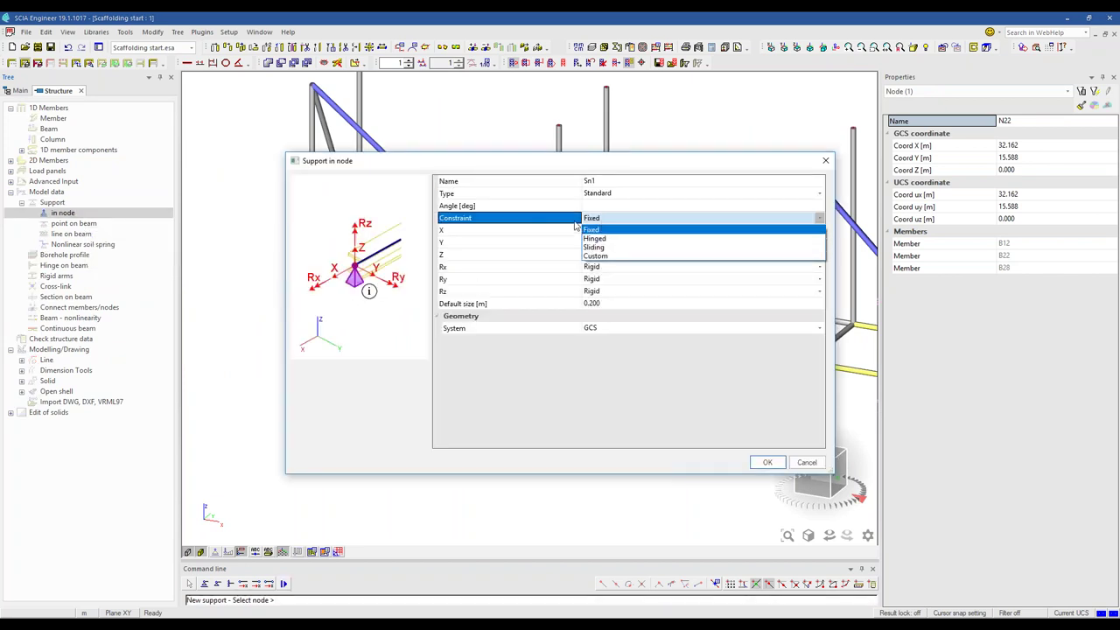
pyautogui.click(595, 226)
pyautogui.click(595, 221)
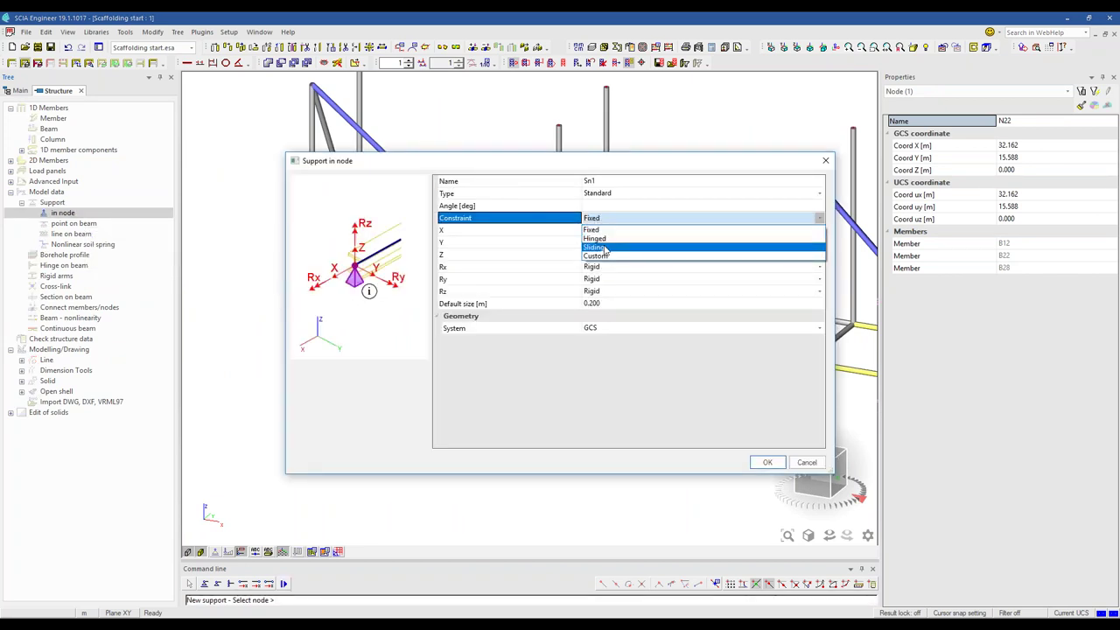
pyautogui.click(612, 236)
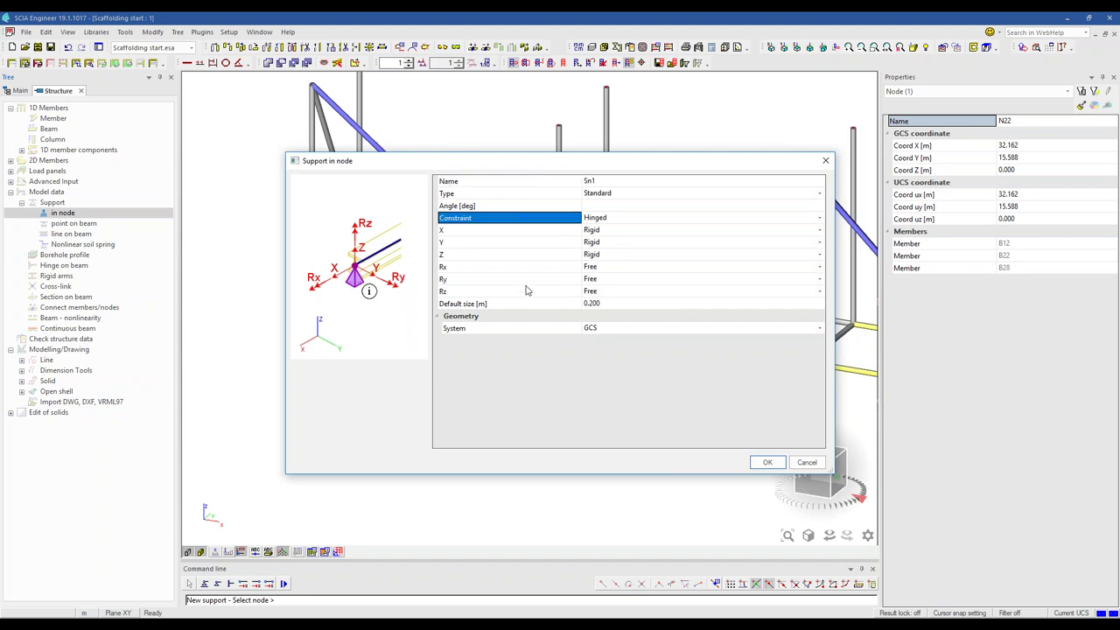
# Set the support's Z translation to Rigid press only.
pyautogui.click(538, 255)
pyautogui.click(618, 254)
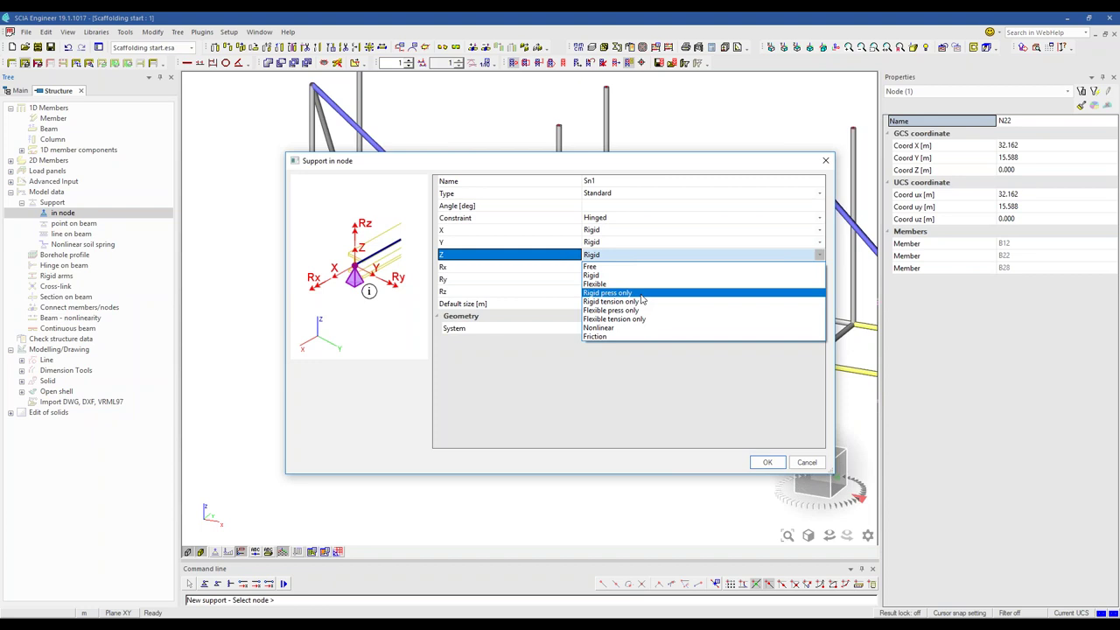
pyautogui.click(640, 293)
# Try Flexible press only for the support's Z translation to see its stiffness field, and return it to Rigid press only.
pyautogui.click(611, 259)
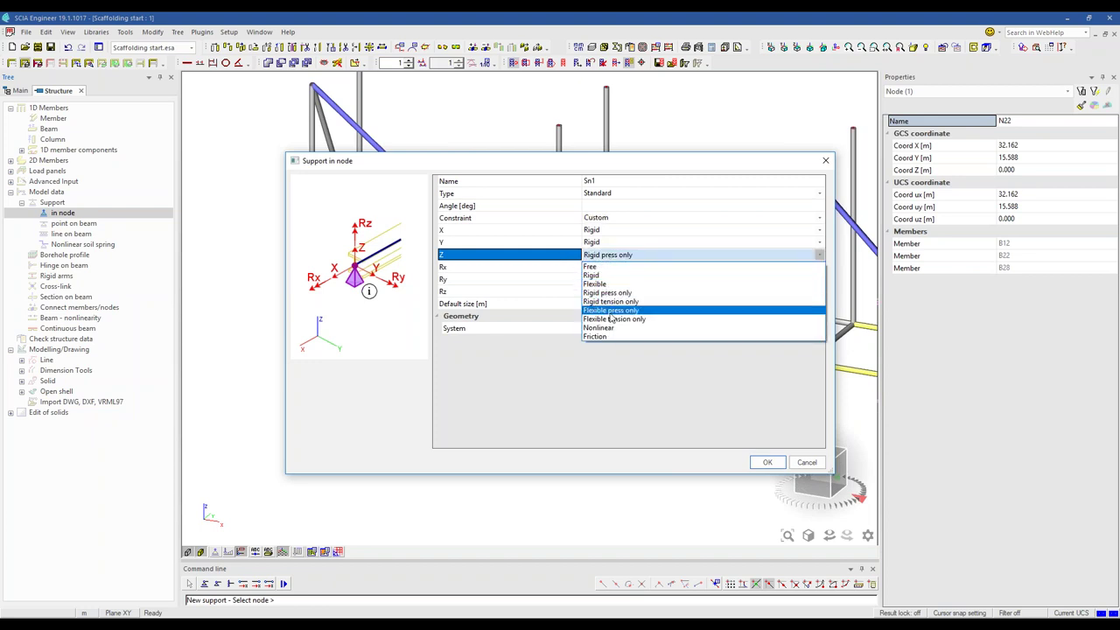
pyautogui.click(611, 311)
pyautogui.click(601, 268)
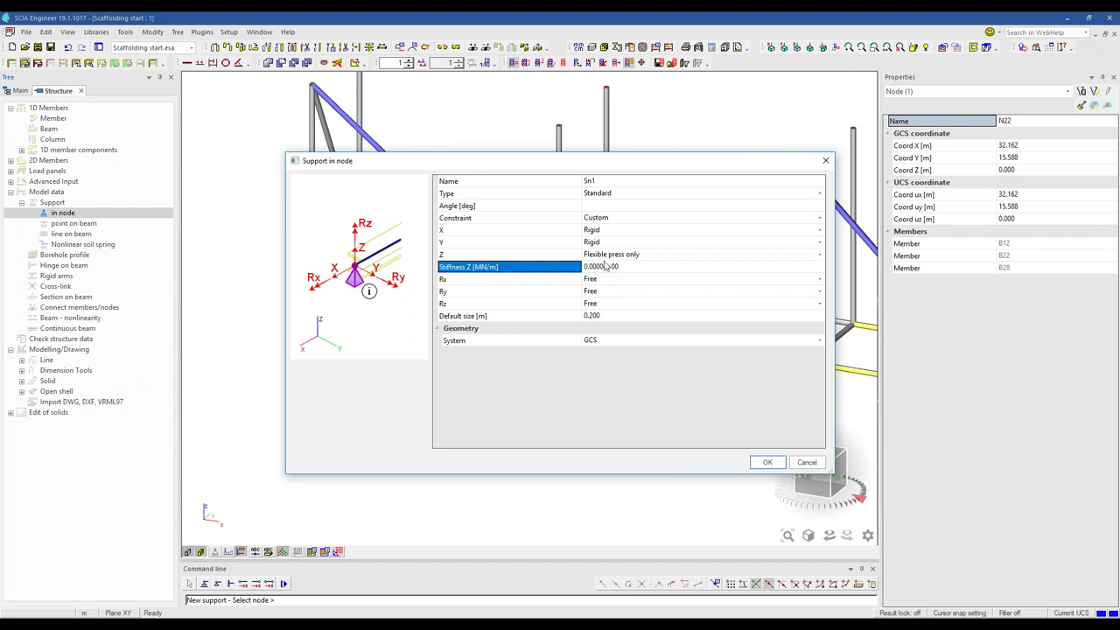
pyautogui.click(605, 259)
pyautogui.press('Up')
pyautogui.press('Up')
pyautogui.press('Return')
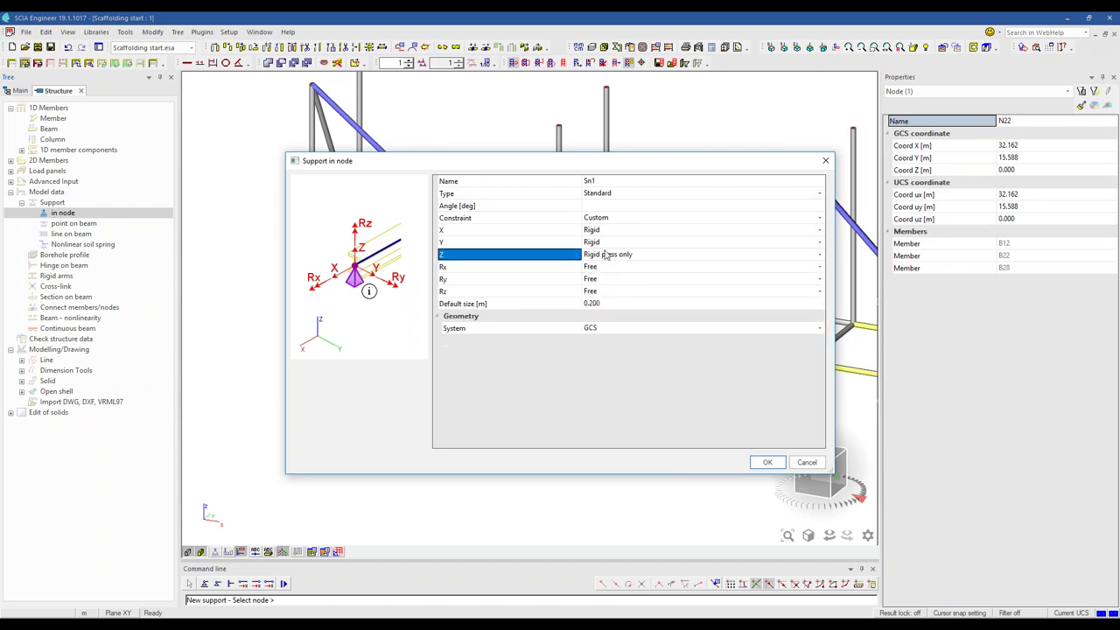
# Set the support's X translation to Friction from reaction Z, with C flex X 10000 kN/m and mju X 0.85.
pyautogui.click(599, 230)
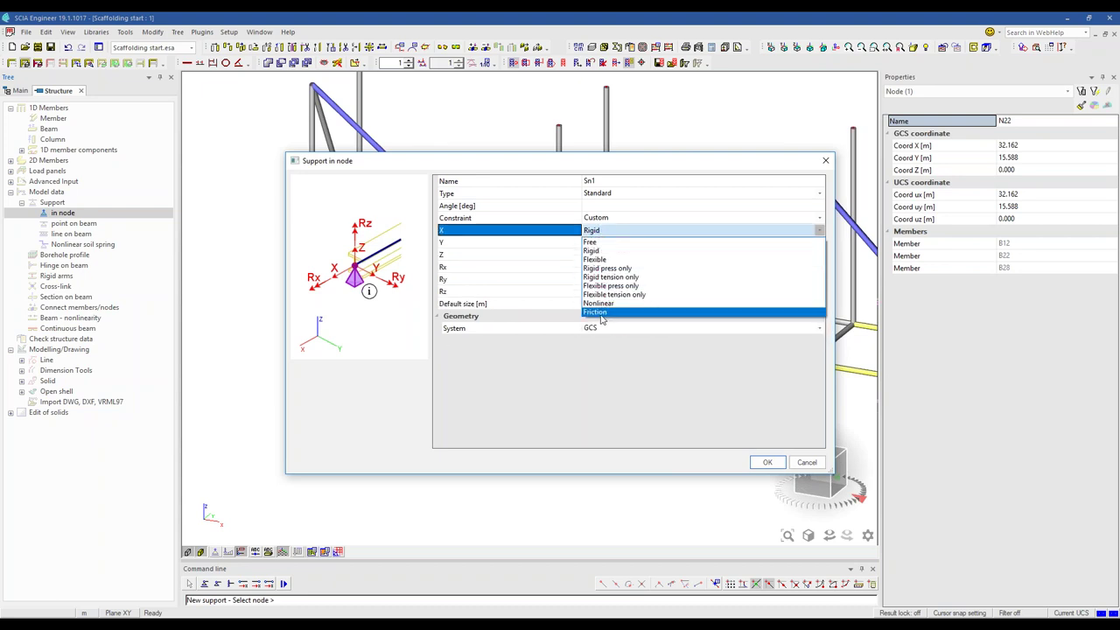
pyautogui.click(601, 312)
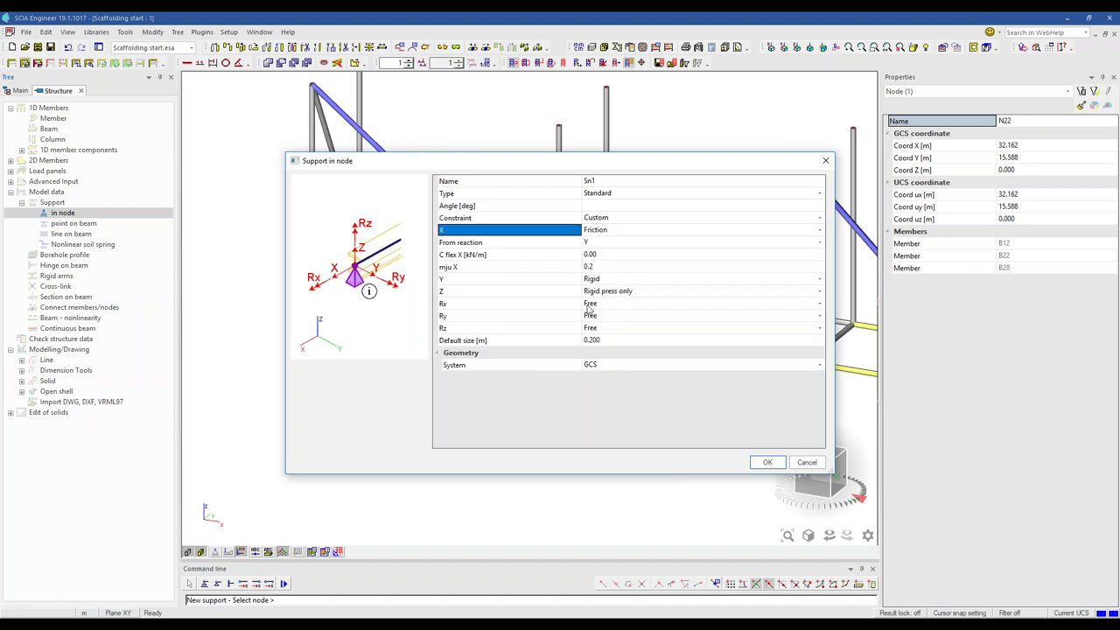
pyautogui.click(621, 243)
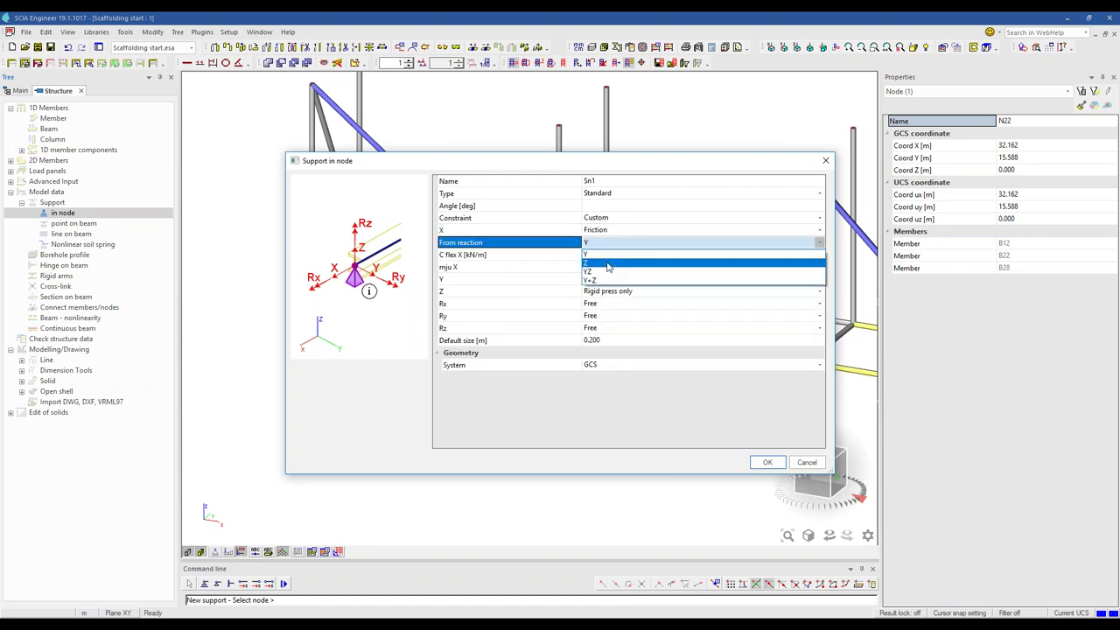
pyautogui.click(608, 264)
pyautogui.click(592, 254)
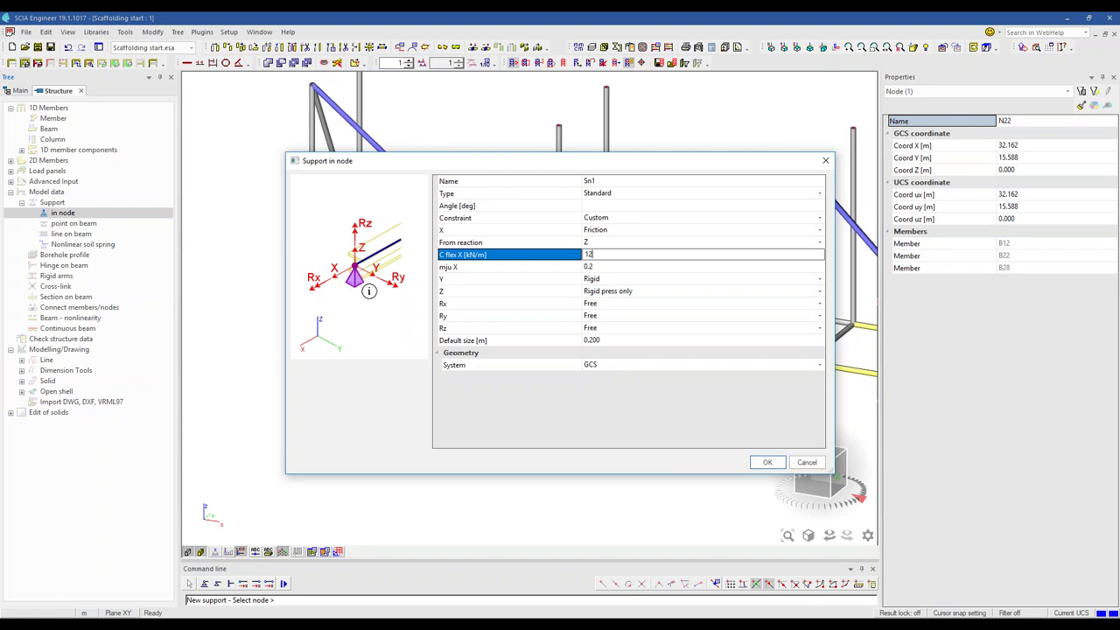
pyautogui.press('Return')
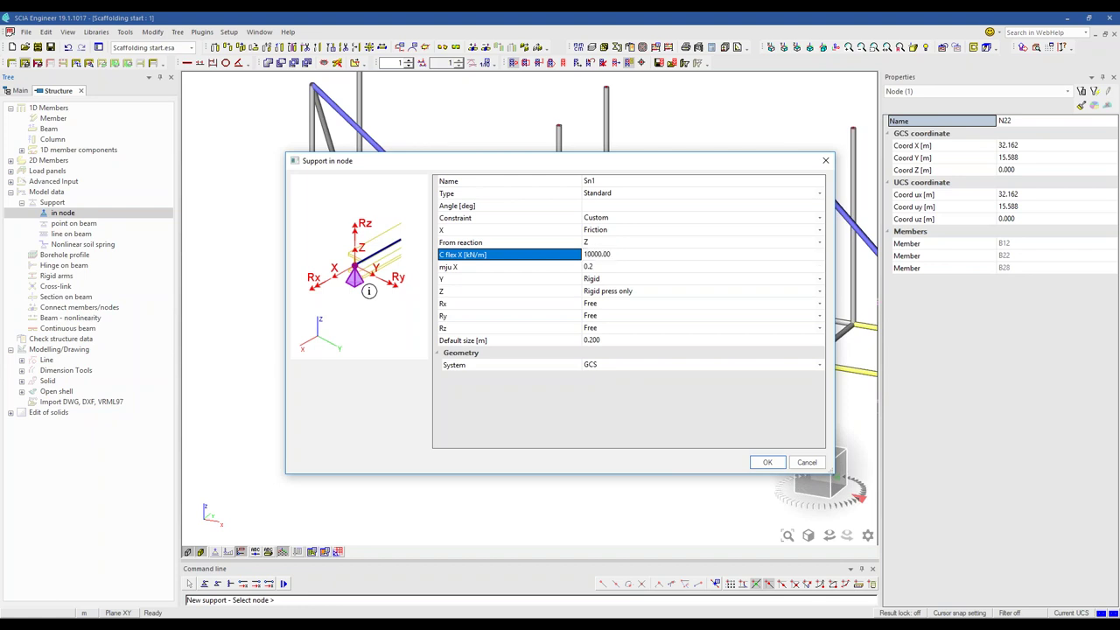
pyautogui.click(608, 268)
pyautogui.press('Return')
# Set the support's Y translation to Friction from reaction Z, with C flex Y 10000 kN/m and mju Y 0.85.
pyautogui.click(610, 280)
pyautogui.click(613, 282)
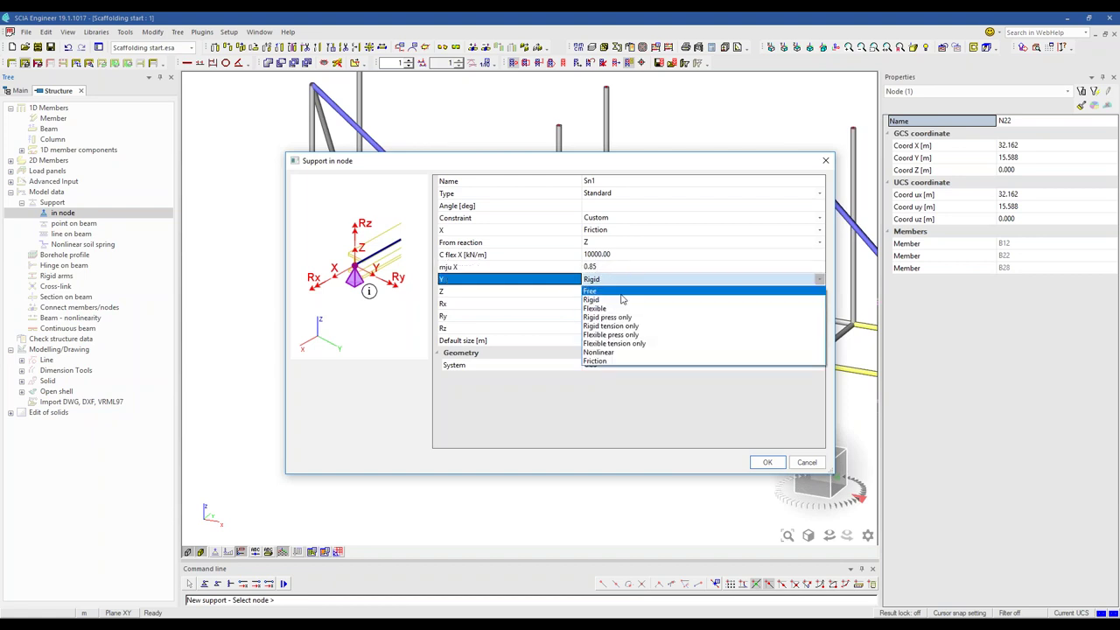
pyautogui.click(617, 363)
pyautogui.click(609, 292)
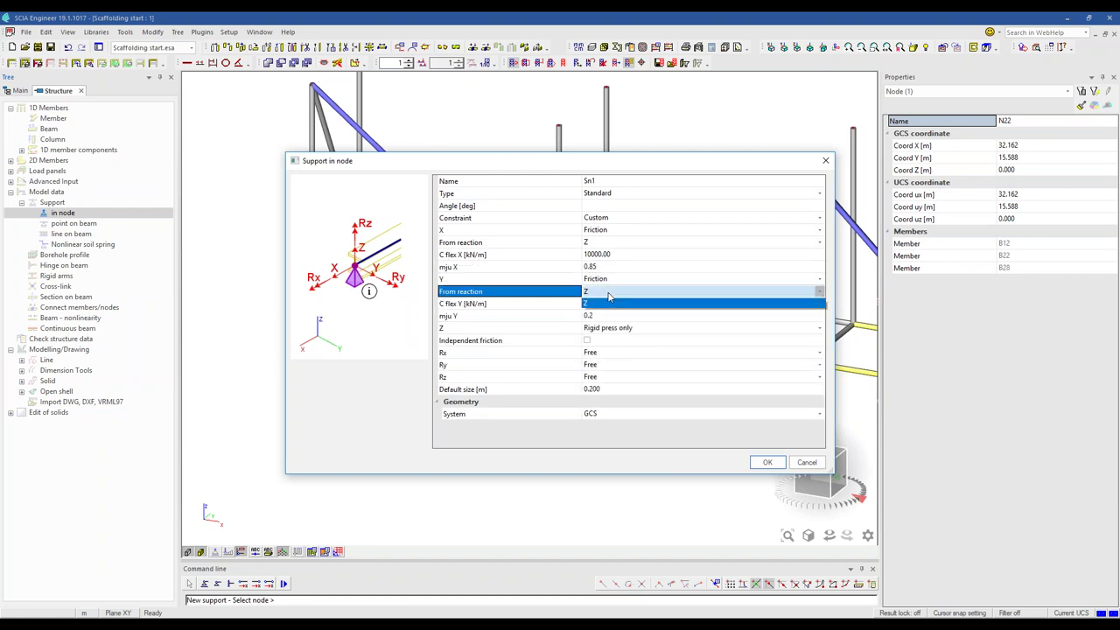
pyautogui.click(610, 304)
pyautogui.write('10000')
pyautogui.press('Return')
pyautogui.click(610, 316)
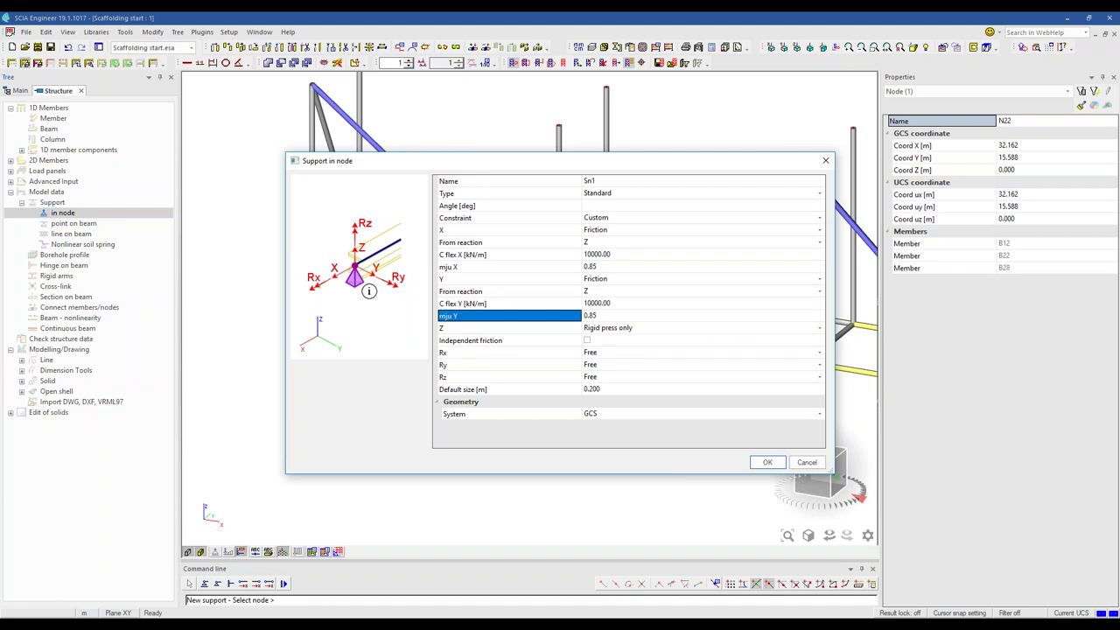
# Place the friction support on the front base node at the scaffold's end and finish the support command.
pyautogui.click(761, 462)
pyautogui.click(312, 280)
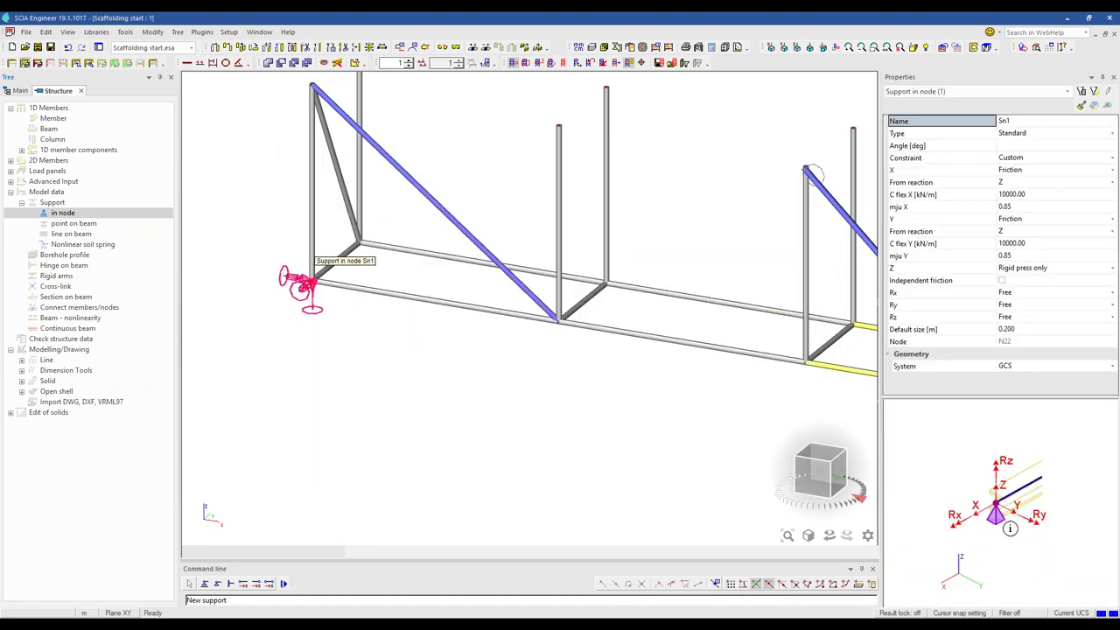
pyautogui.press('Escape')
pyautogui.scroll(5, 340, 302)
pyautogui.press('Escape')
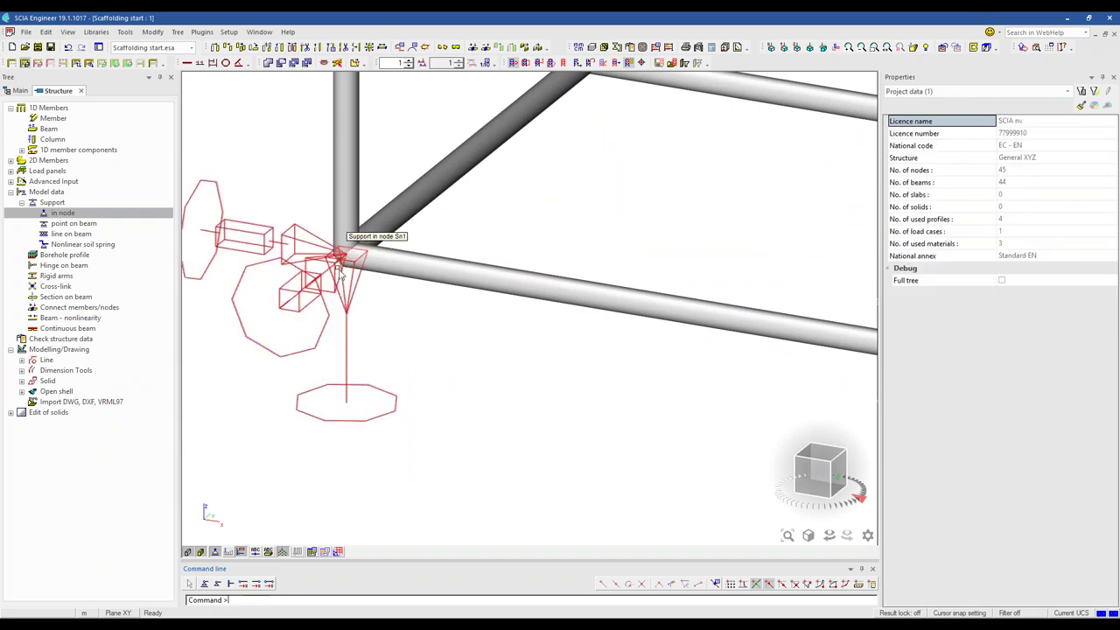
# Try Rigid tension only for the end support's Z translation to compare its symbol, and return it to Rigid press only.
pyautogui.click(357, 298)
pyautogui.click(1022, 268)
pyautogui.click(1022, 268)
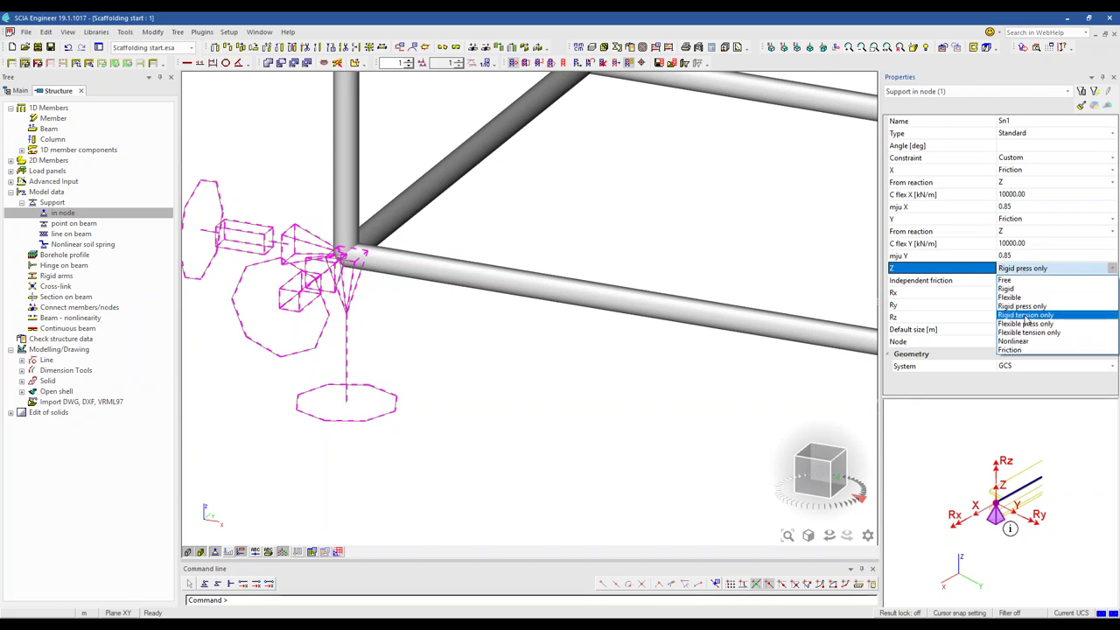
pyautogui.click(1025, 315)
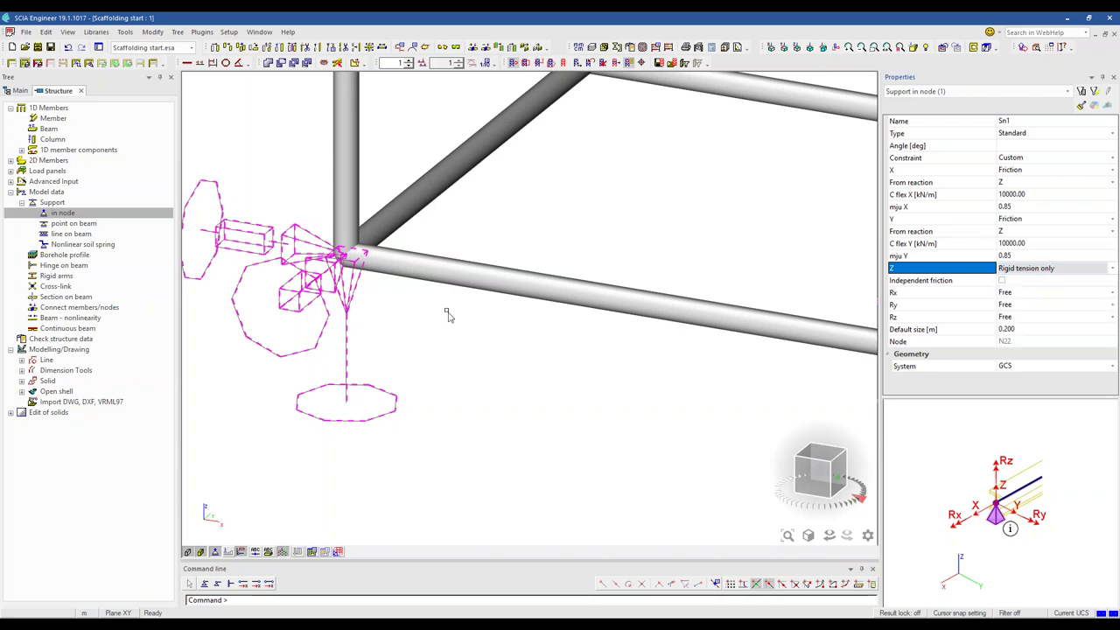
pyautogui.click(1032, 271)
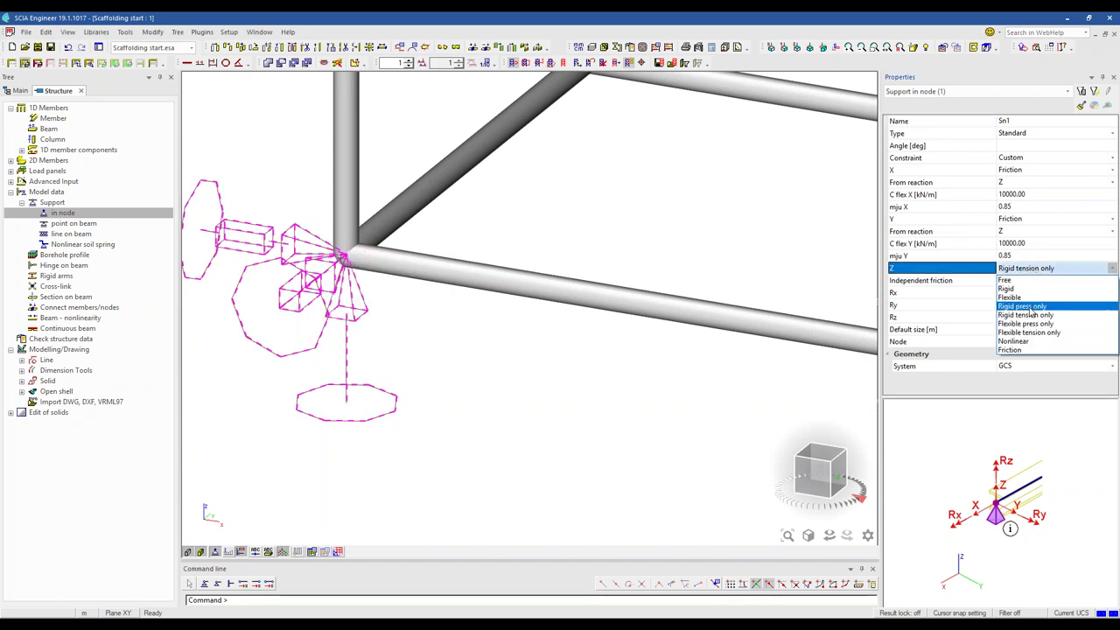
pyautogui.click(1024, 307)
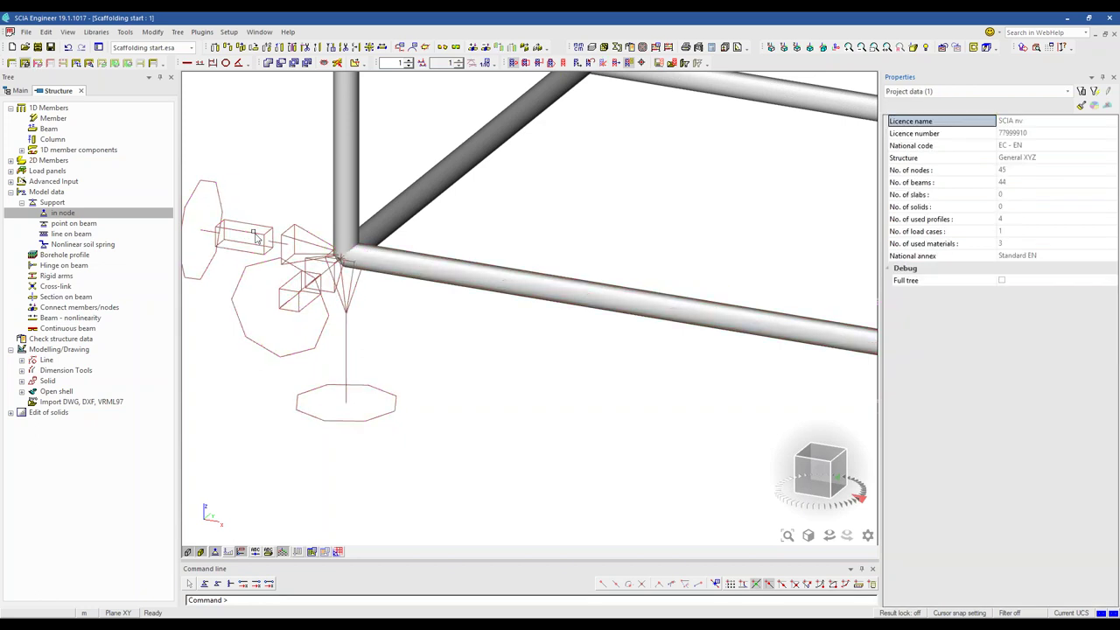
pyautogui.click(256, 231)
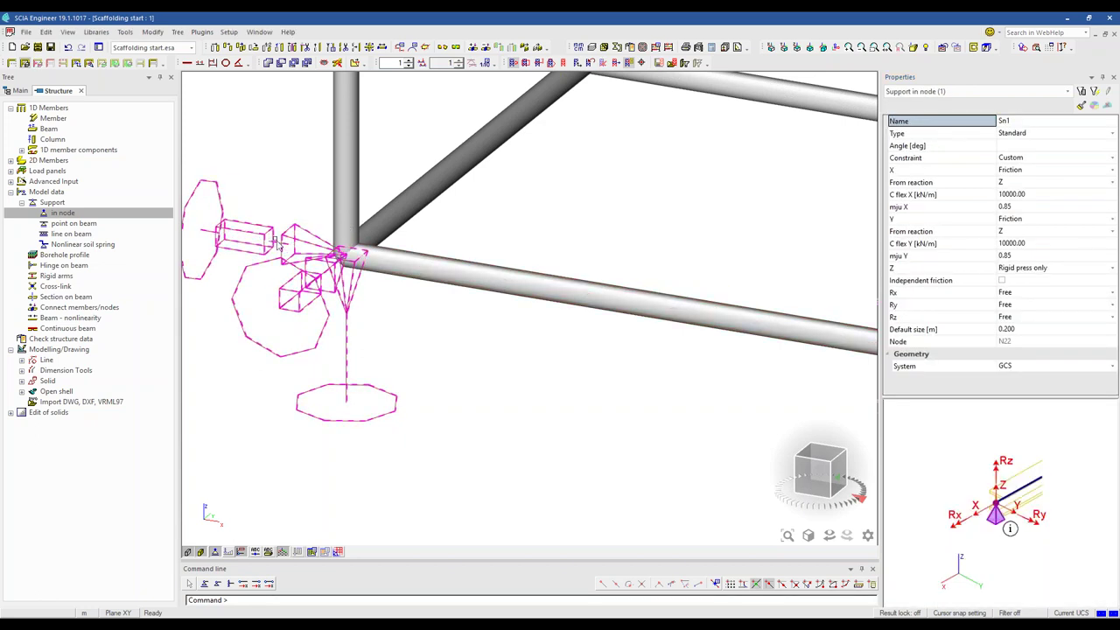
pyautogui.scroll(-5, 253, 256)
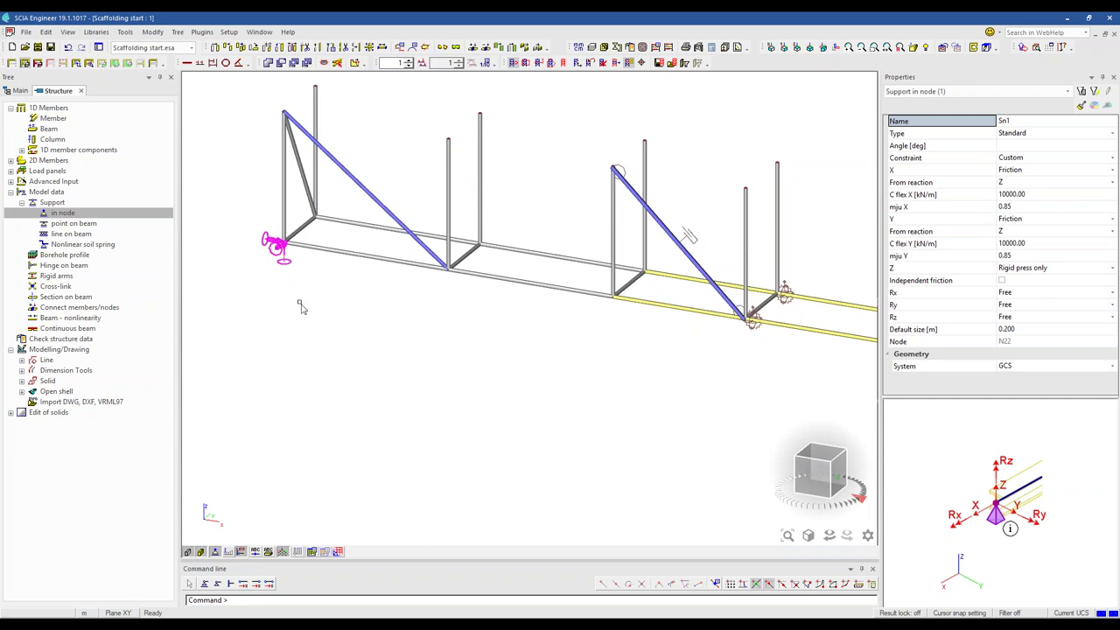
pyautogui.click(301, 306)
# Switch to the Scaffolding Model.esa project and view the complete scaffold from several angles.
pyautogui.scroll(-5, 303, 304)
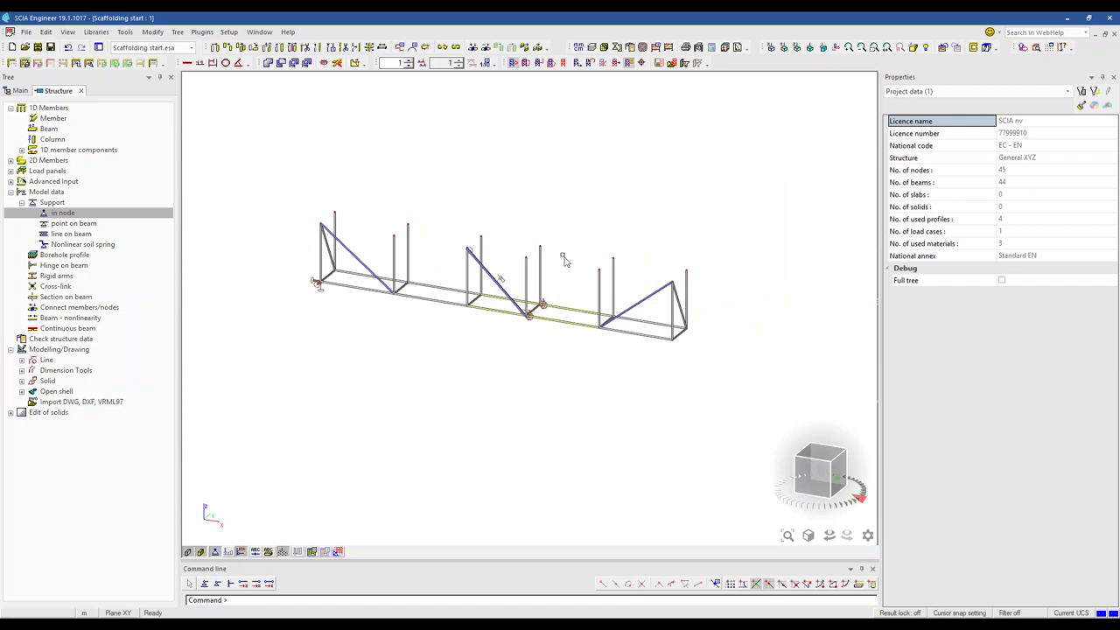
pyautogui.scroll(3, 503, 280)
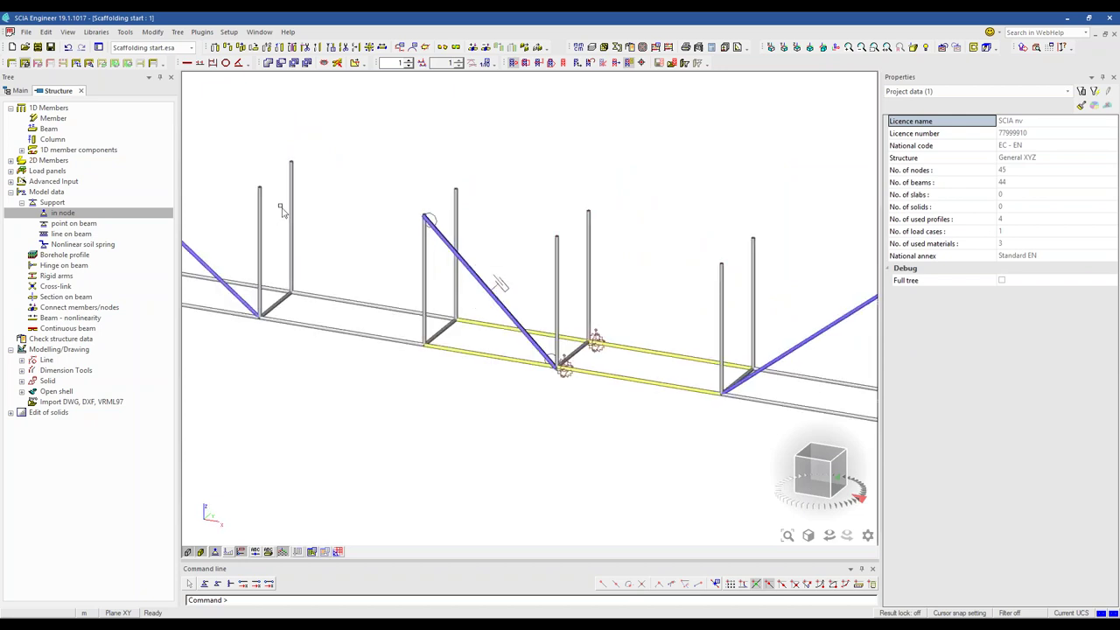
pyautogui.scroll(-3, 280, 210)
pyautogui.click(191, 47)
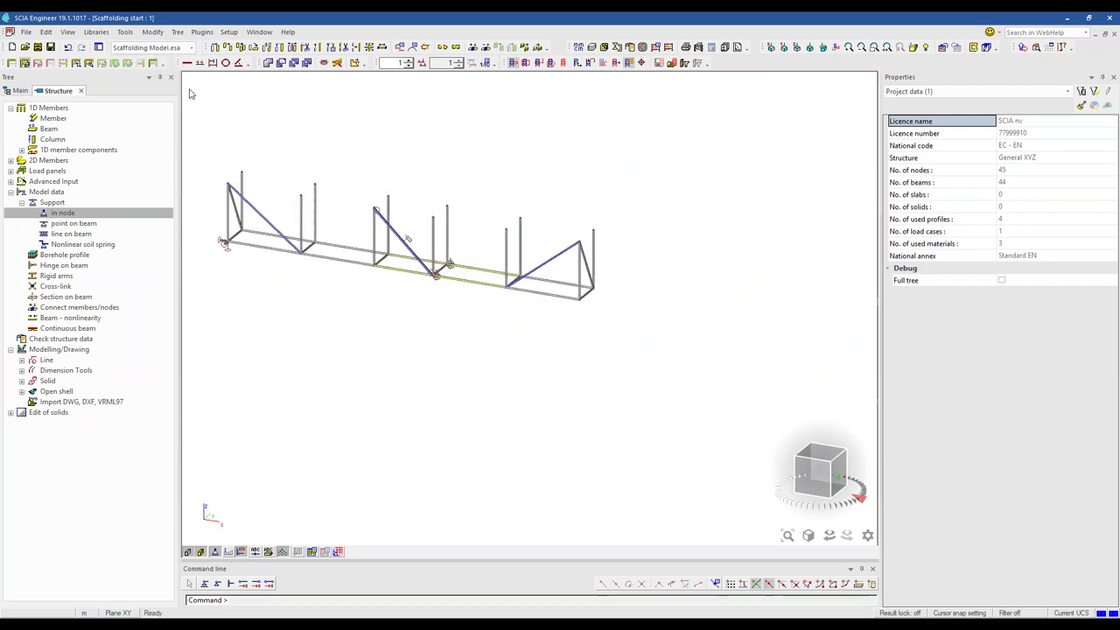
pyautogui.click(144, 58)
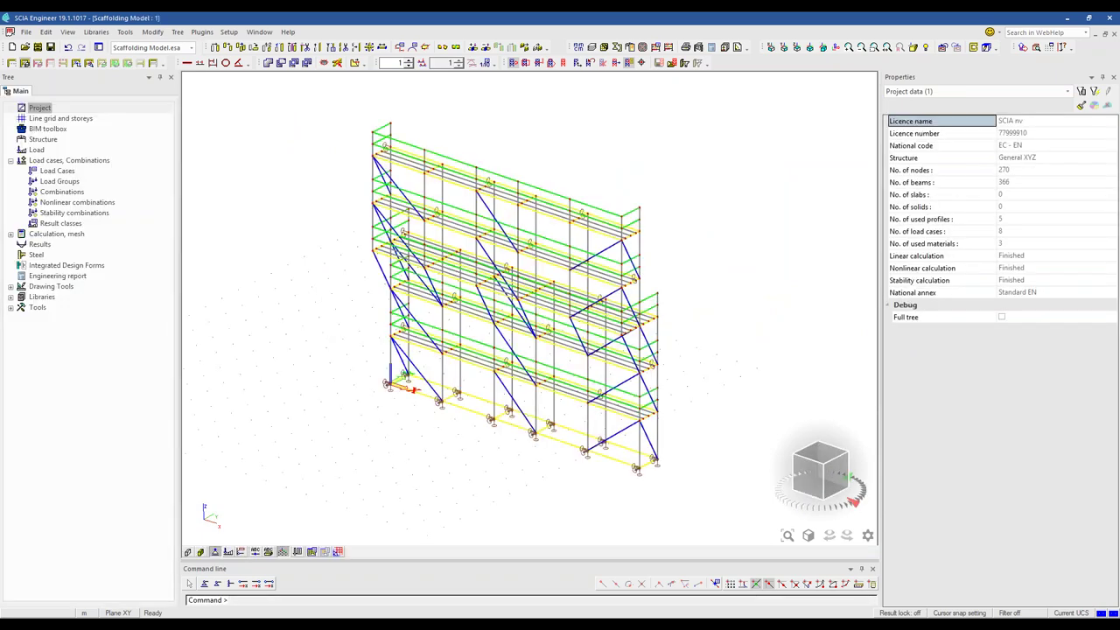
pyautogui.scroll(3, 427, 303)
pyautogui.scroll(-2, 427, 303)
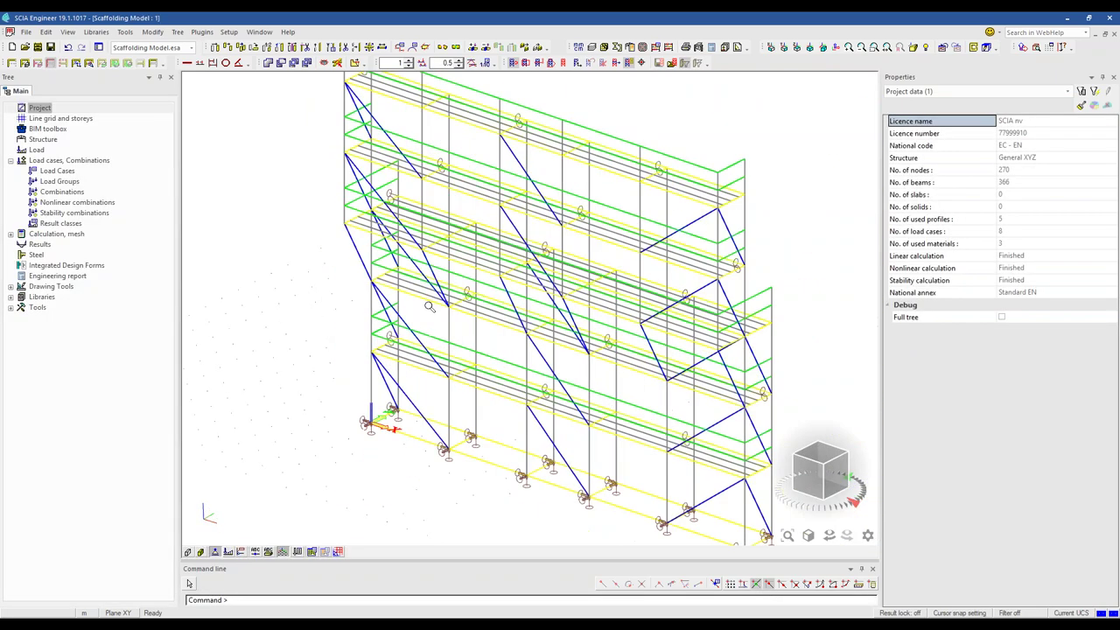
pyautogui.keyDown('ctrl'); pyautogui.moveTo(307, 355); pyautogui.dragTo(252, 499, button='right'); pyautogui.keyUp('ctrl')
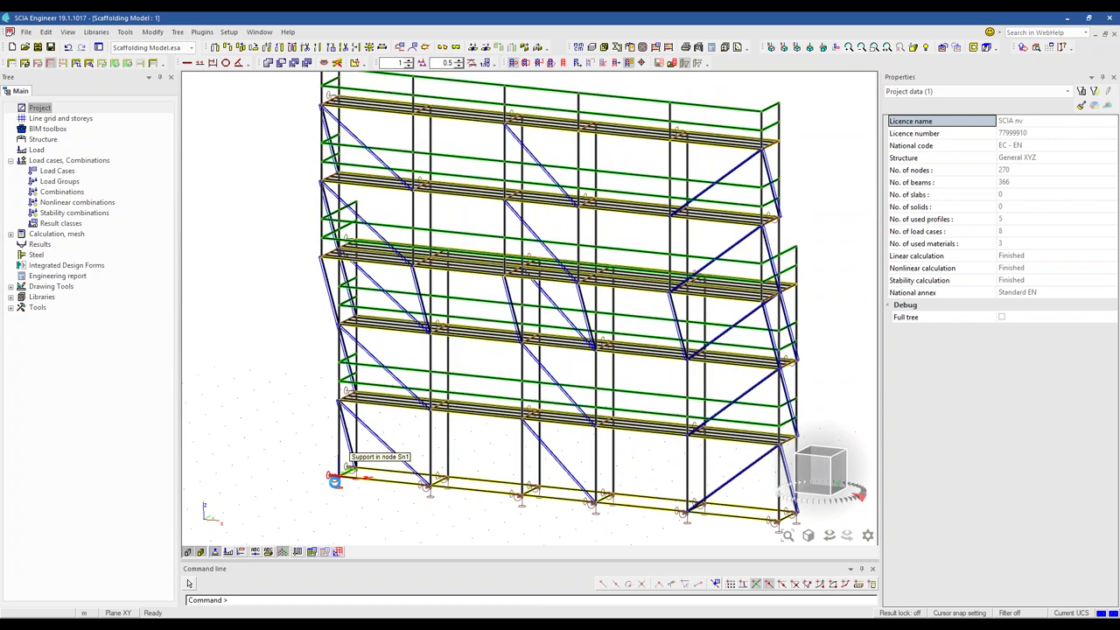
pyautogui.keyDown('ctrl'); pyautogui.moveTo(345, 494); pyautogui.dragTo(250, 543, button='right'); pyautogui.keyUp('ctrl')
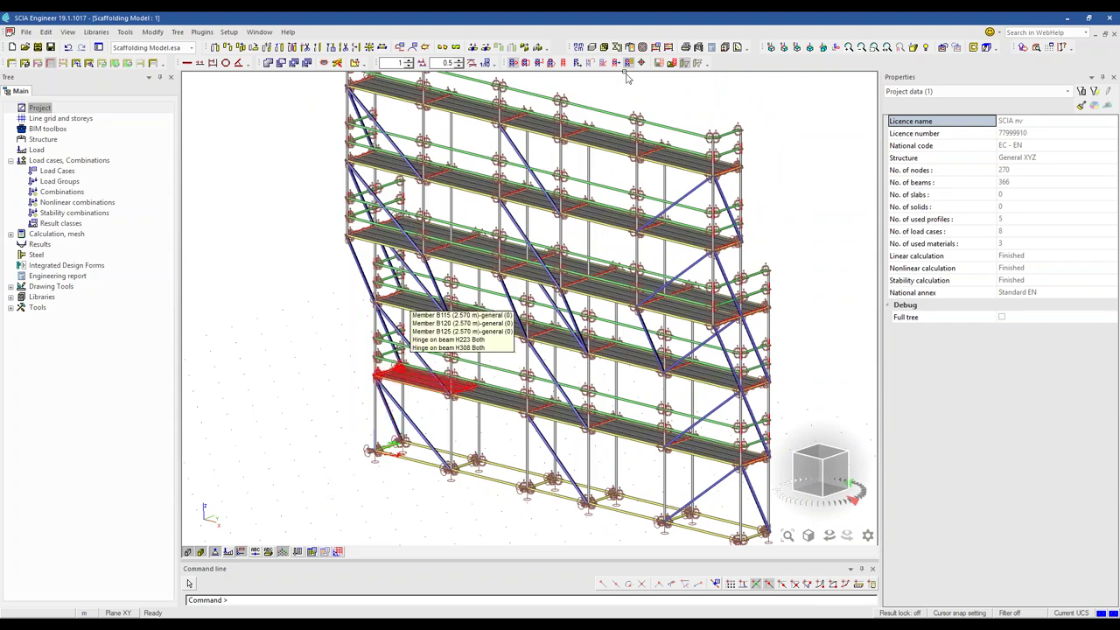
# Examine the properties of the coupler hinge assigned to an upper guardrail at a scaffold standard.
pyautogui.scroll(5, 579, 153)
pyautogui.click(578, 155)
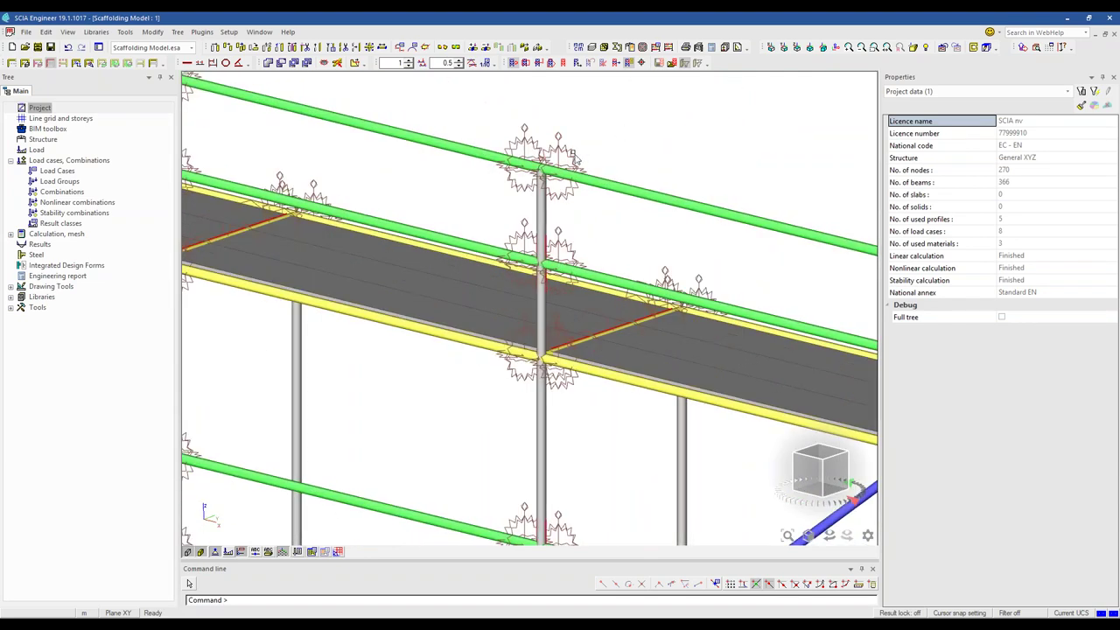
pyautogui.scroll(-5, 693, 147)
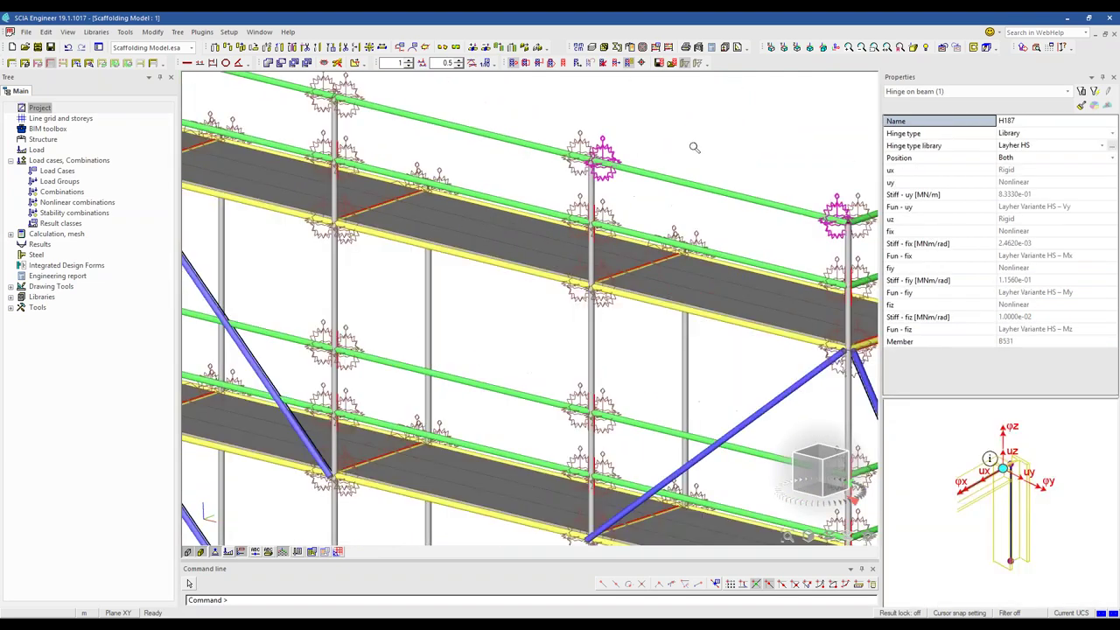
pyautogui.press('Escape')
# Isolate the five deck and ledger members of the end bay on the top level and view them isometrically in wireframe.
pyautogui.click(188, 551)
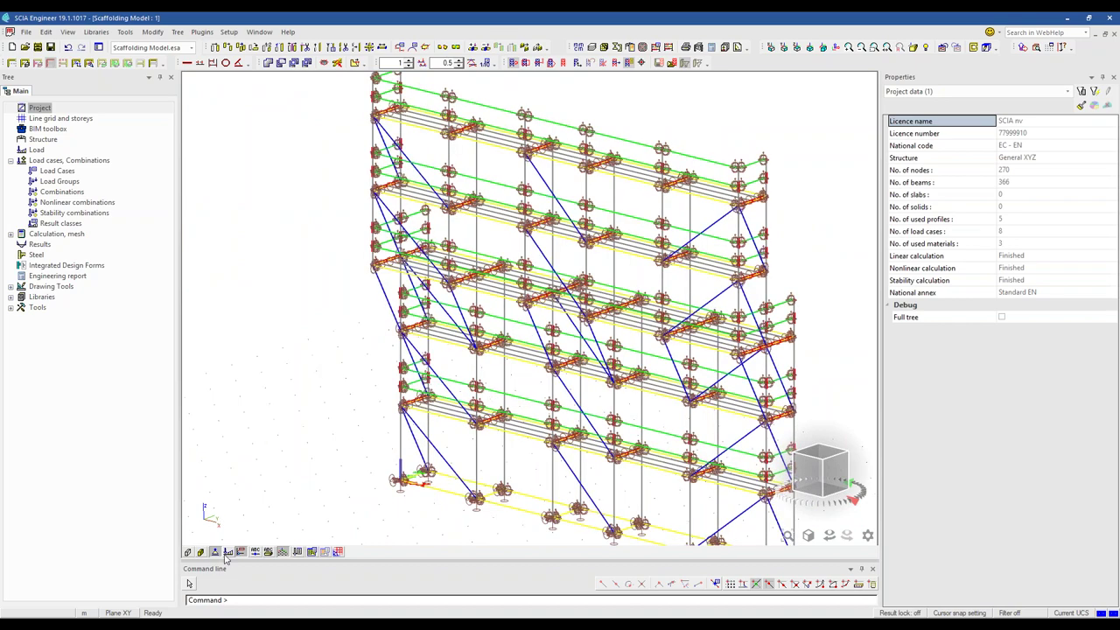
pyautogui.scroll(5, 394, 122)
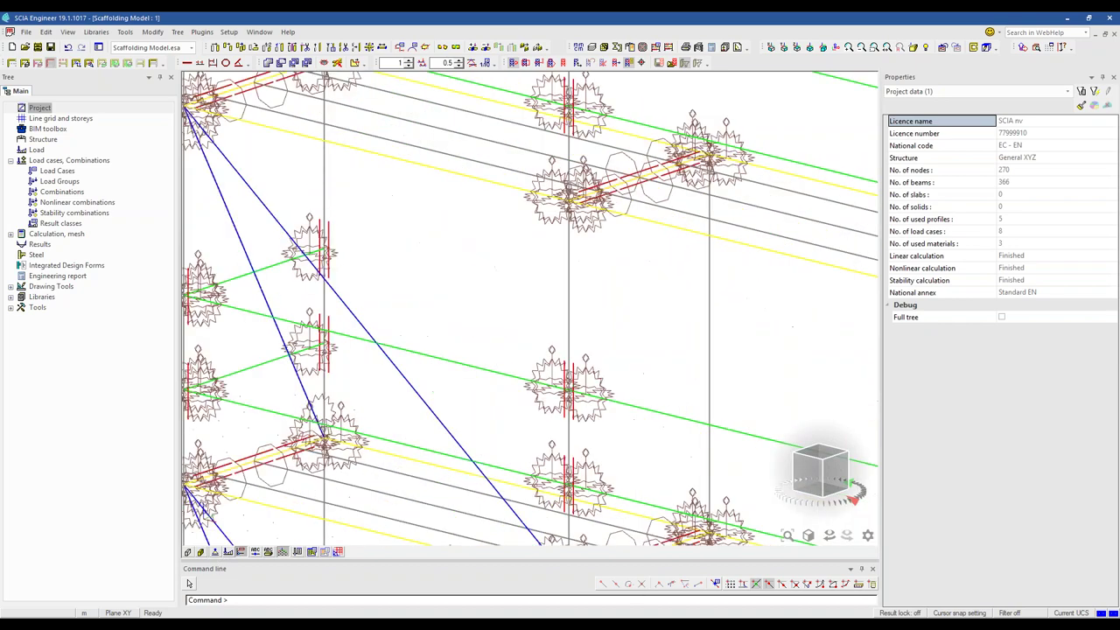
pyautogui.scroll(-3, 437, 181)
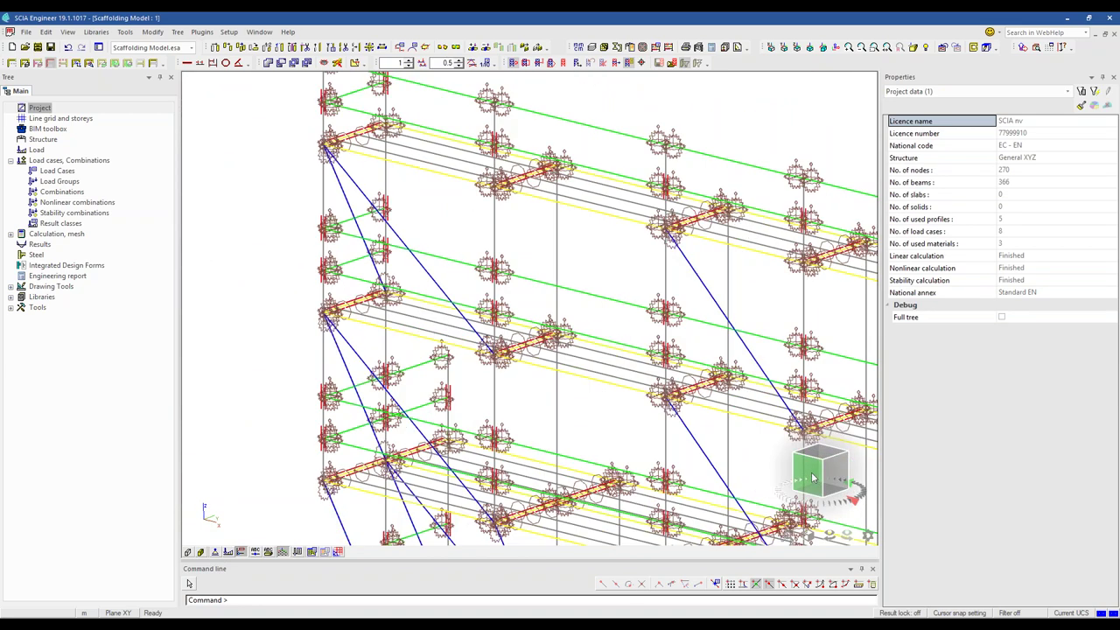
pyautogui.click(812, 477)
pyautogui.click(355, 146)
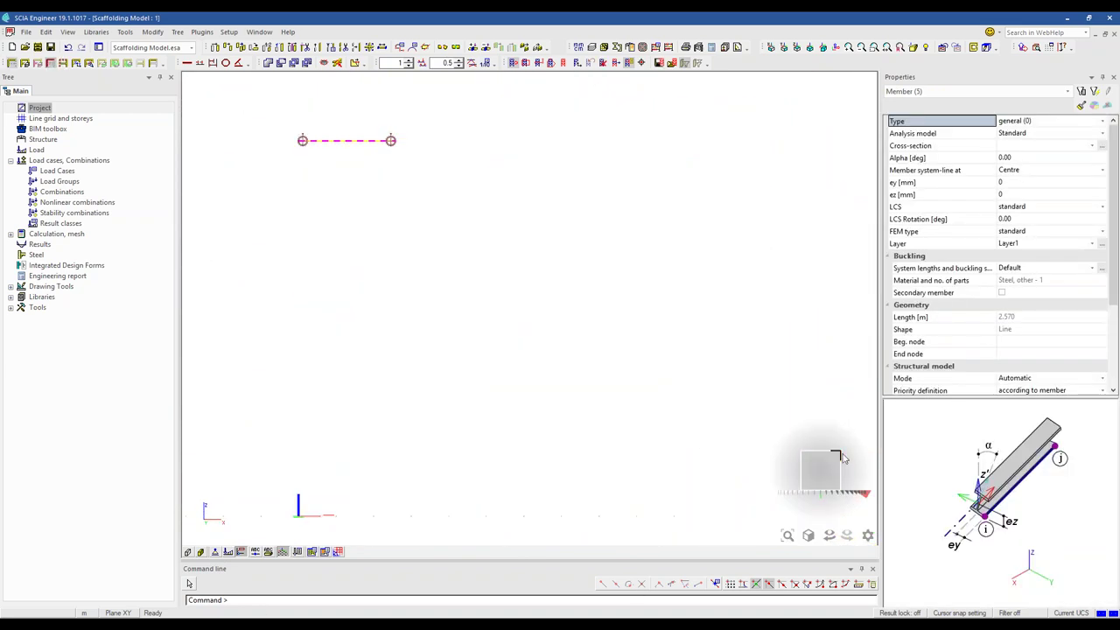
pyautogui.click(816, 466)
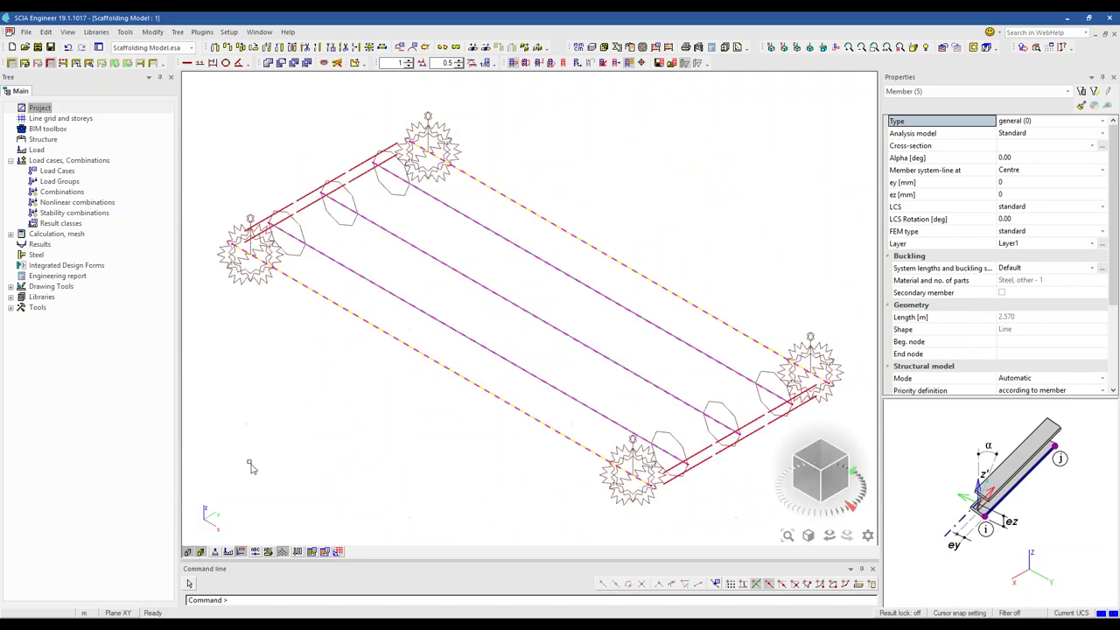
pyautogui.press('Escape')
pyautogui.press('Escape')
# Render the isolated deck bay and check the cross-section properties of its outer plank.
pyautogui.scroll(5, 482, 403)
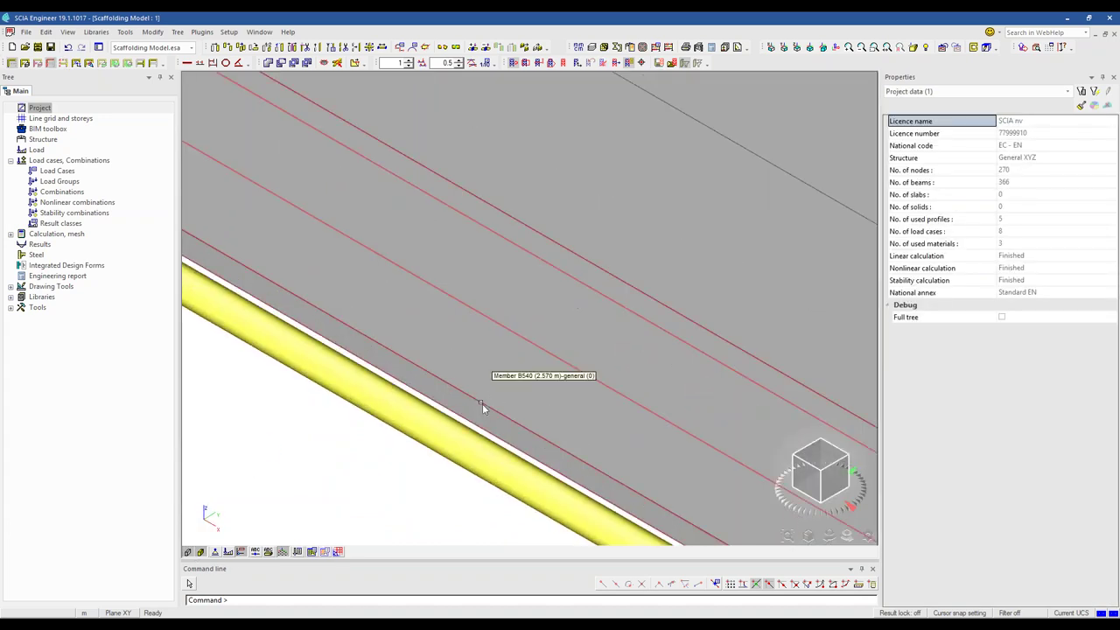
pyautogui.click(482, 403)
pyautogui.scroll(-8, 490, 401)
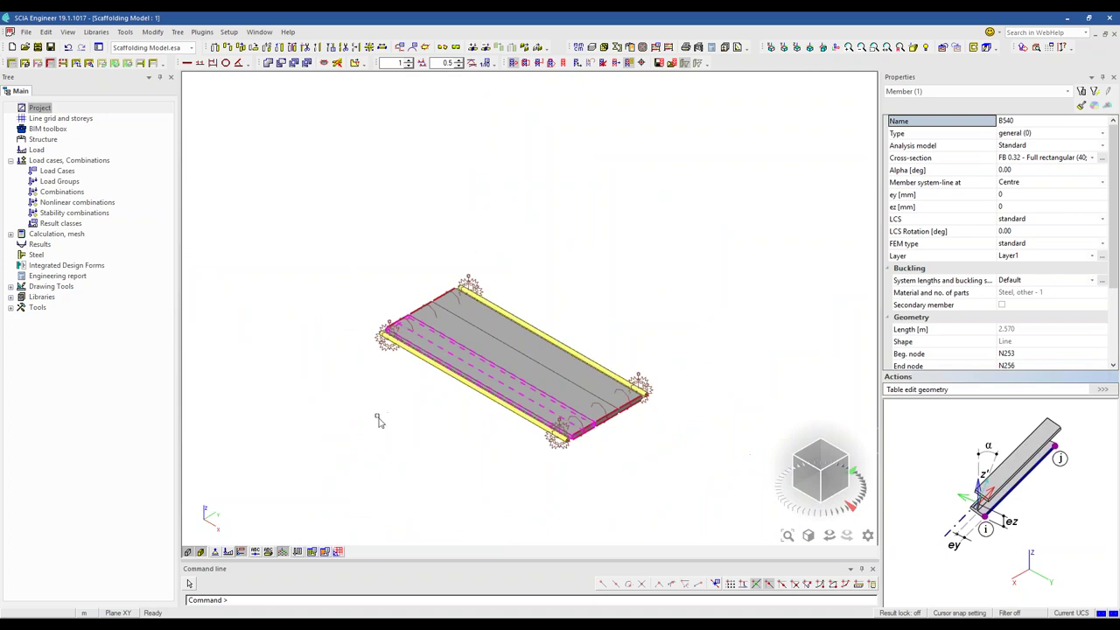
pyautogui.moveTo(378, 422); pyautogui.dragTo(344, 312, button='middle')
pyautogui.press('Escape')
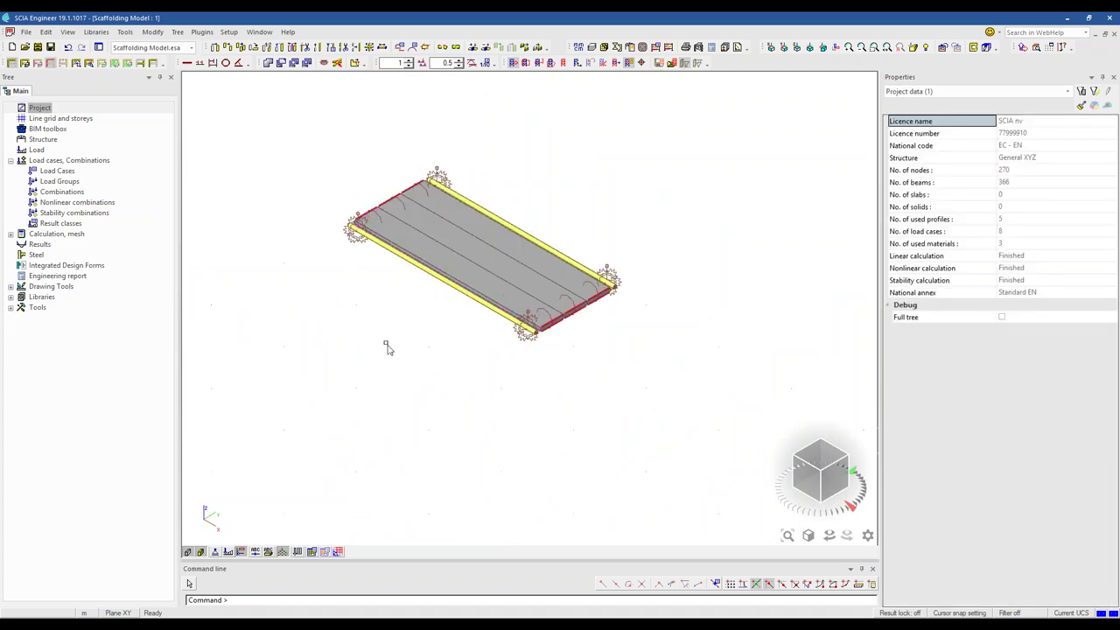
# Restore the full scaffold to view in wireframe with the support and hinge symbols hidden.
pyautogui.keyDown('ctrl'); pyautogui.moveTo(388, 348); pyautogui.dragTo(246, 236, button='right'); pyautogui.keyUp('ctrl')
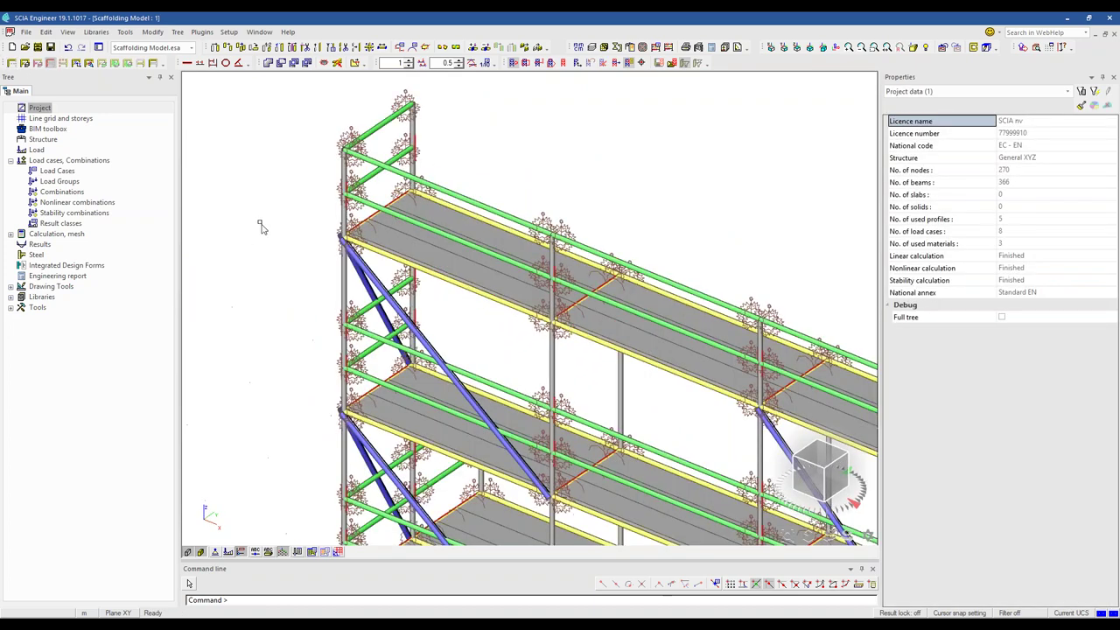
pyautogui.scroll(-3, 285, 259)
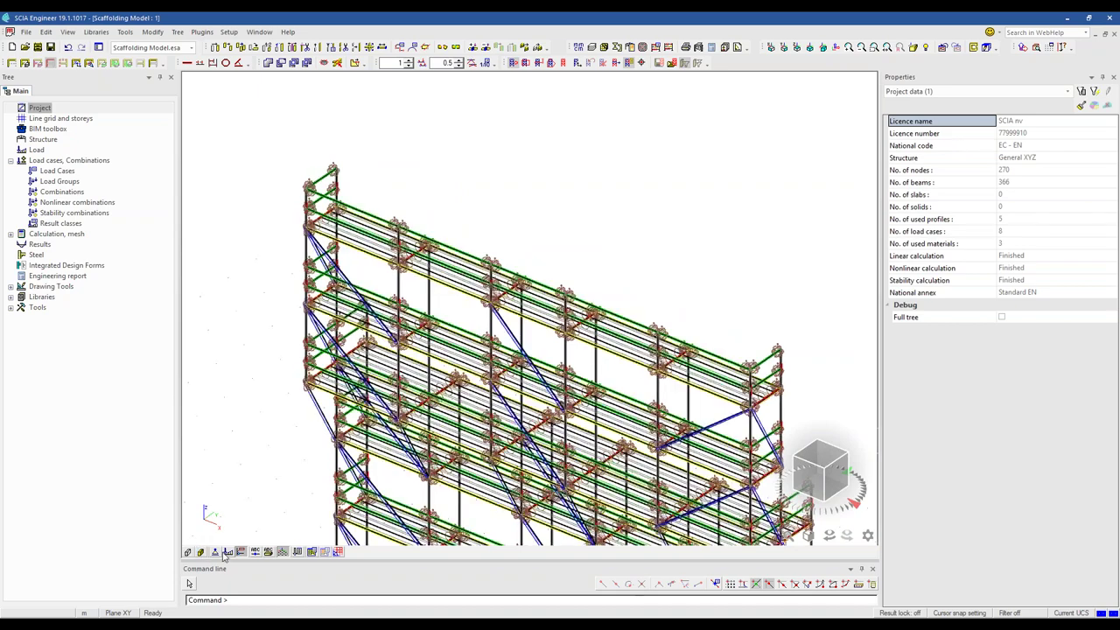
pyautogui.click(240, 551)
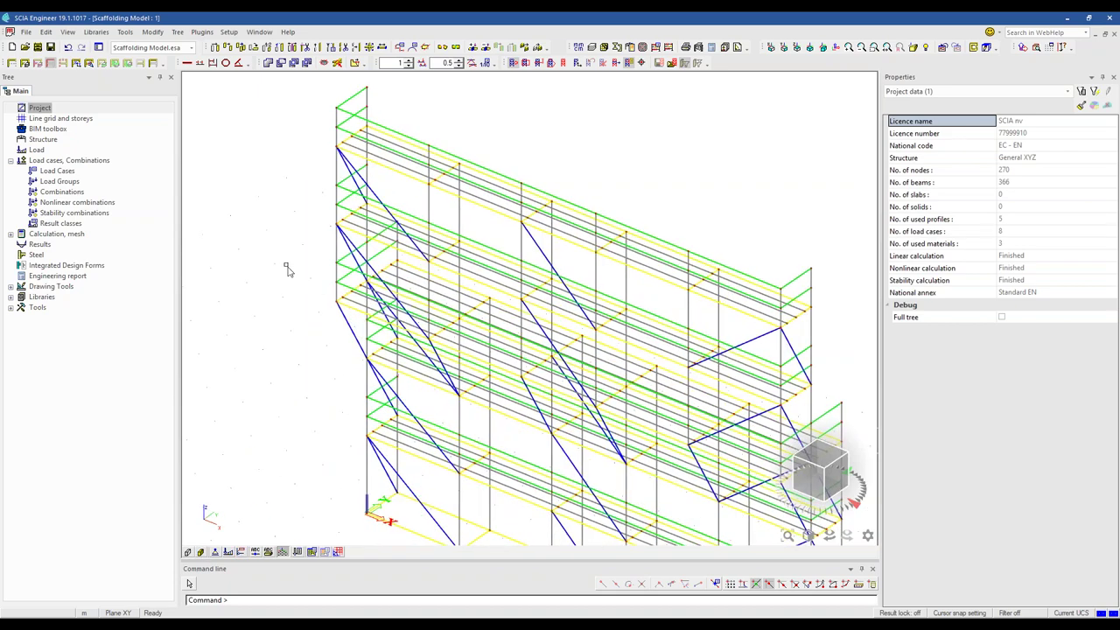
# Open the load data and review load cases LC1 - Self weight and LC2 - SW toeboards on the scaffold.
pyautogui.click(48, 150)
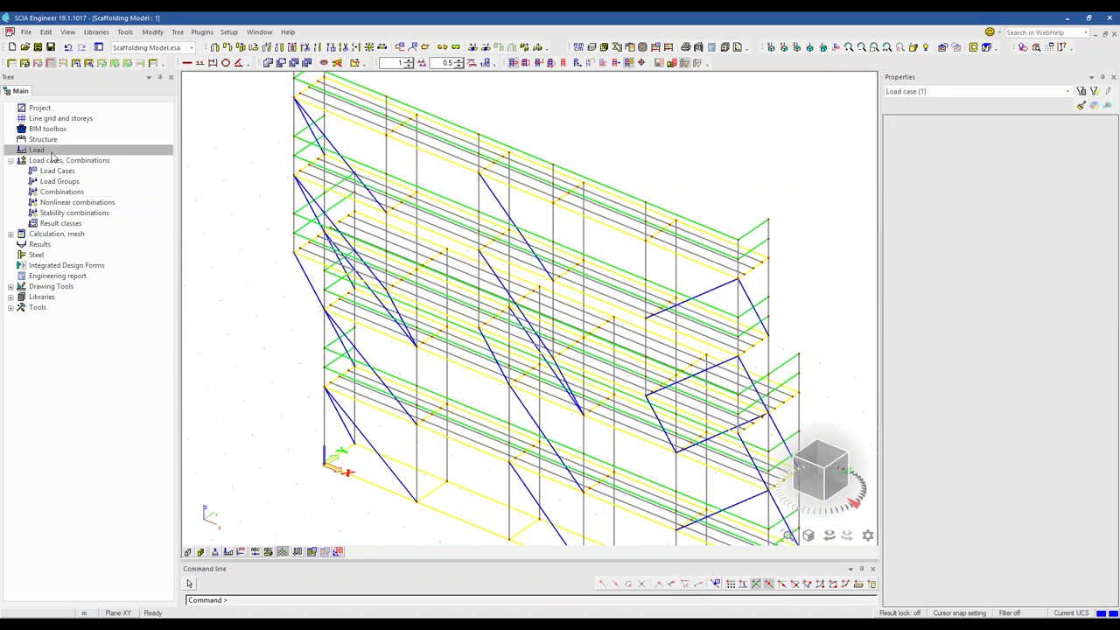
pyautogui.click(103, 105)
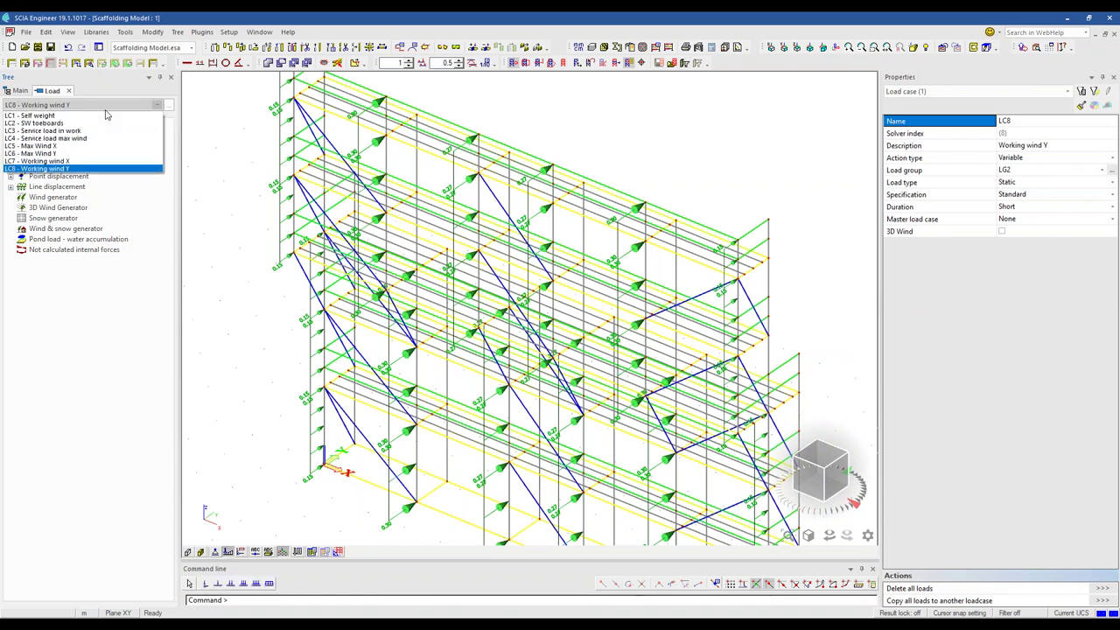
pyautogui.click(104, 117)
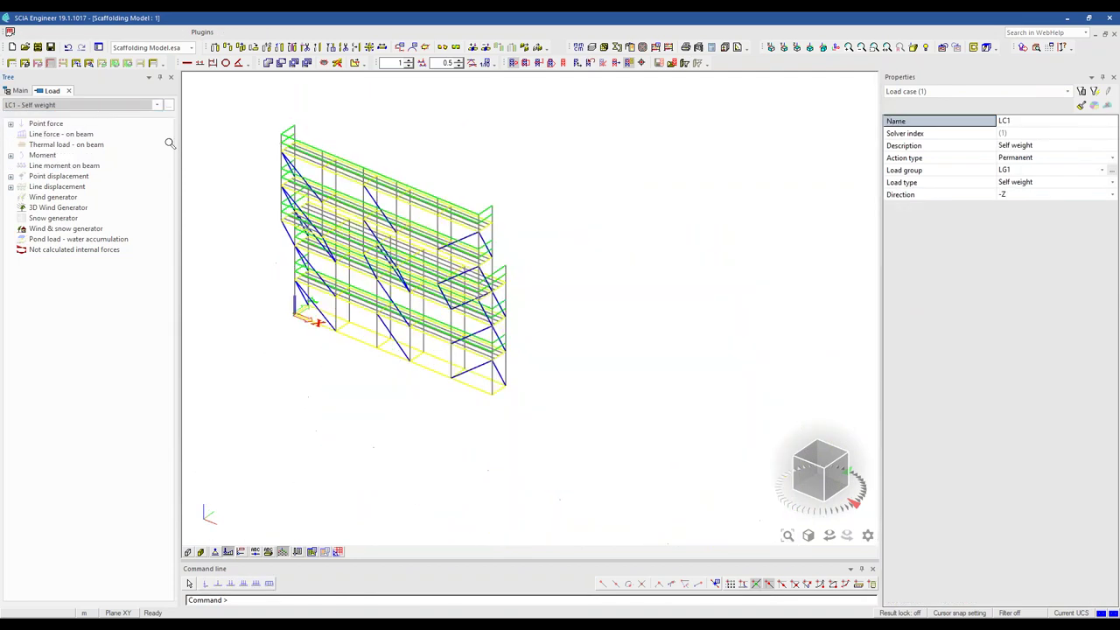
pyautogui.scroll(-1, 148, 109)
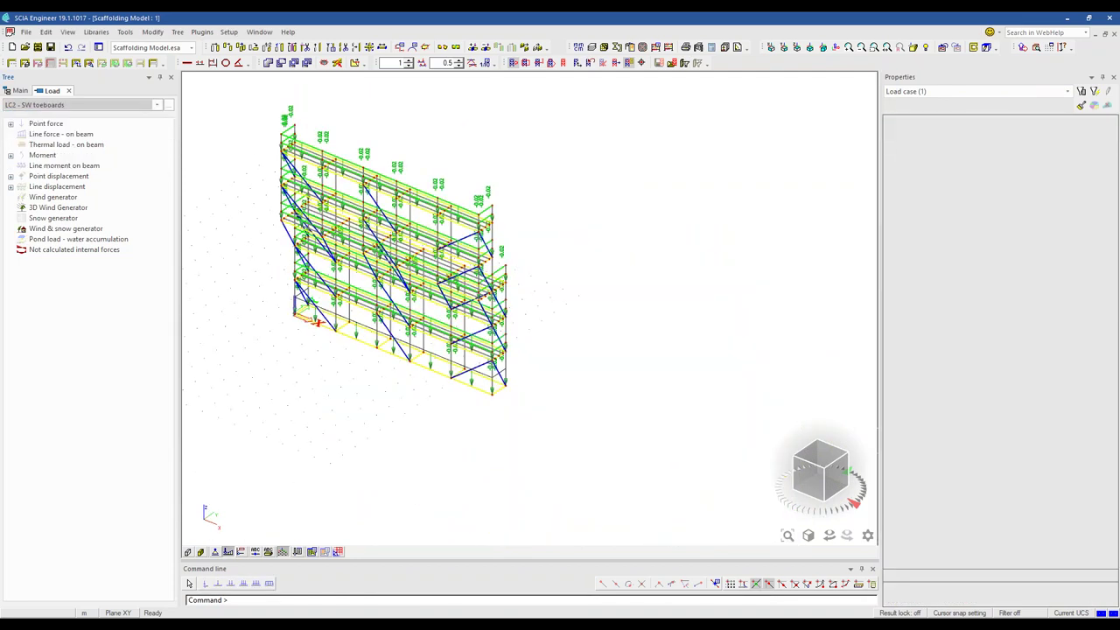
pyautogui.scroll(5, 280, 140)
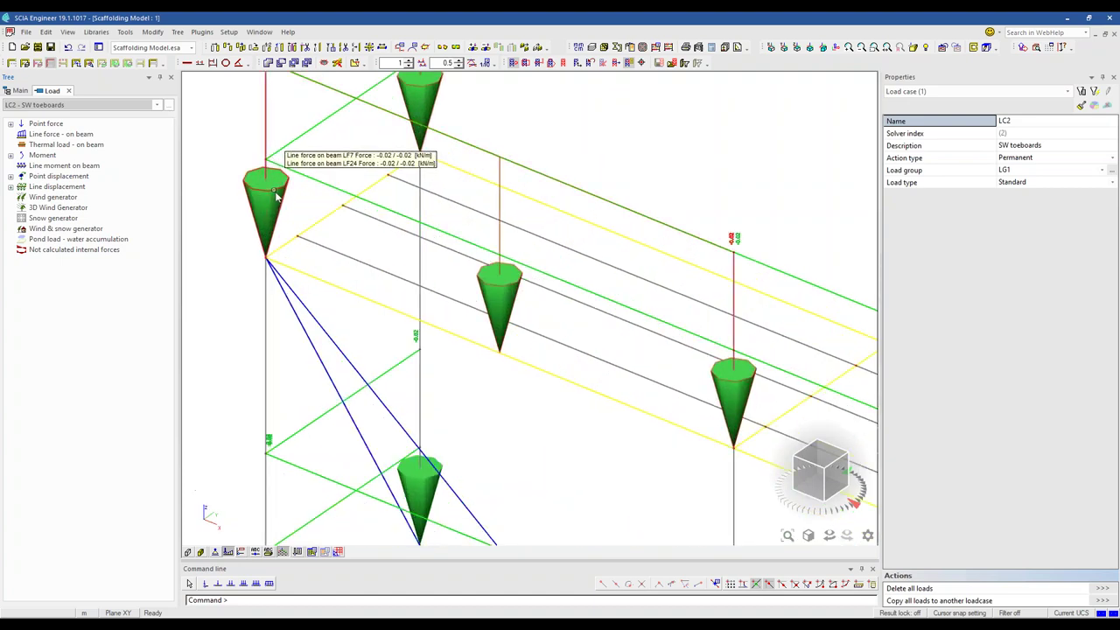
pyautogui.scroll(-3, 277, 197)
# Display load case LC3 - Service load in work and examine its deck loads from the scaffold's end view.
pyautogui.click(105, 105)
pyautogui.click(92, 135)
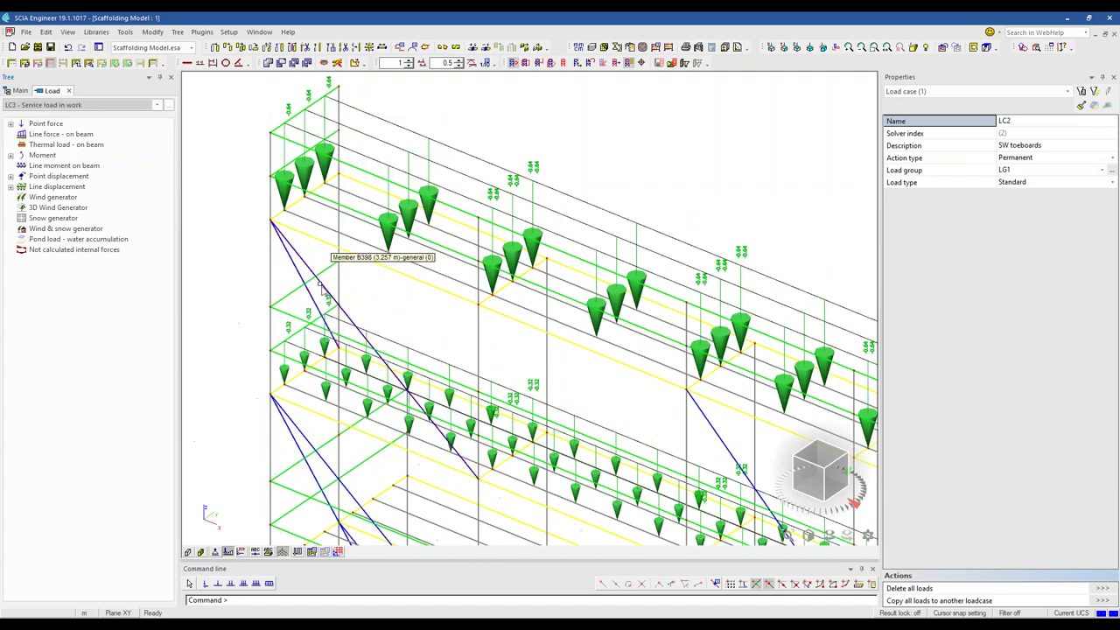
pyautogui.scroll(-3, 321, 286)
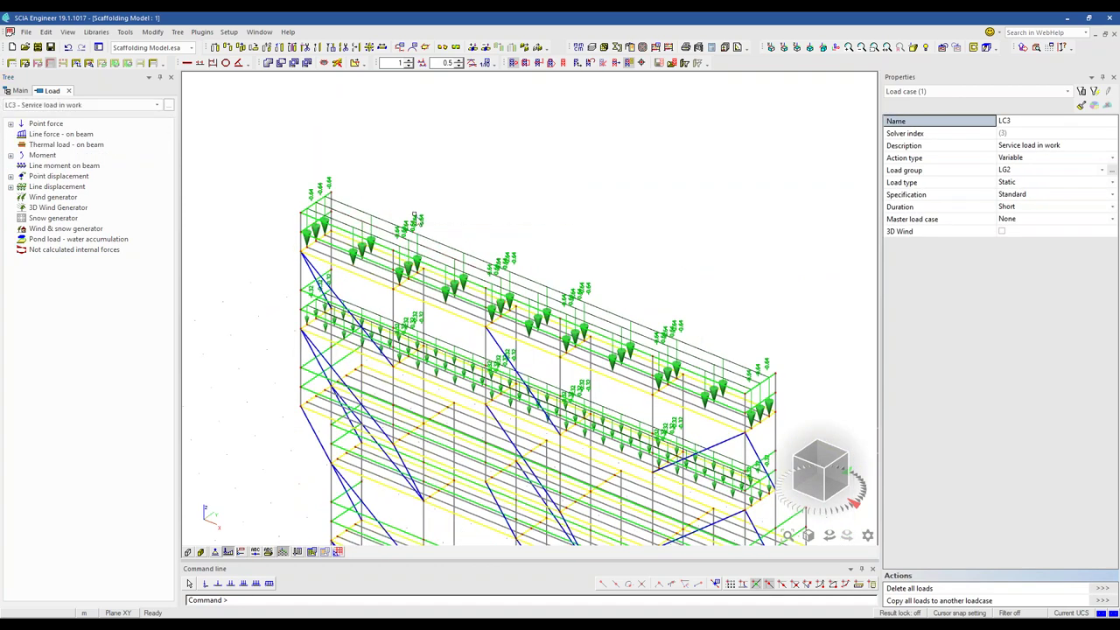
pyautogui.click(826, 484)
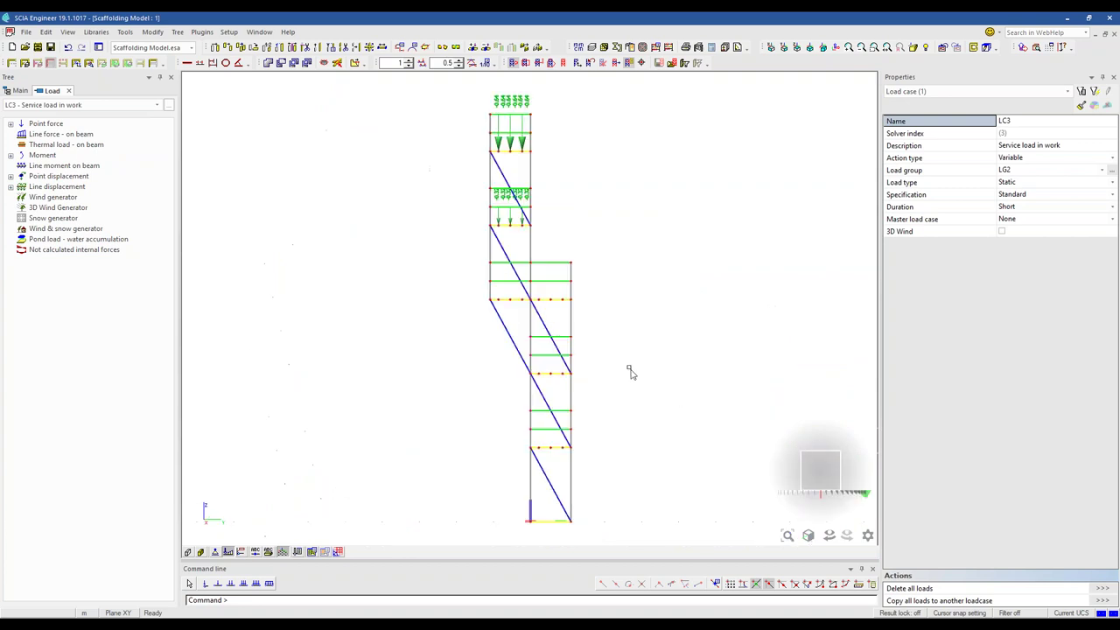
pyautogui.click(512, 159)
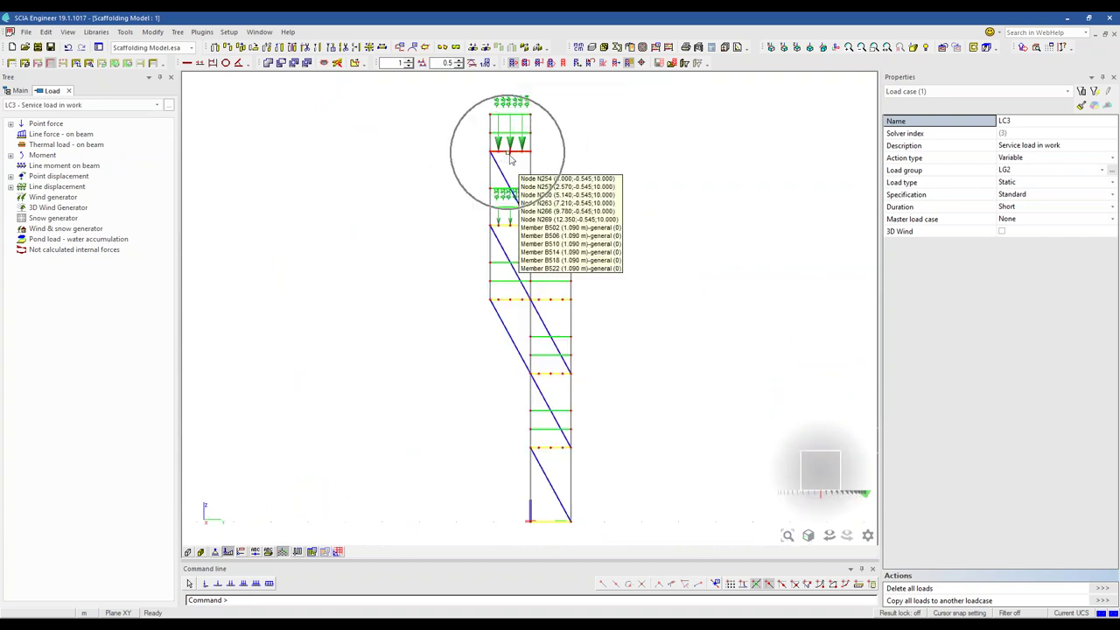
# Return the scaffold to the axonometric view and display load case LC5 - Max Wind X.
pyautogui.click(818, 462)
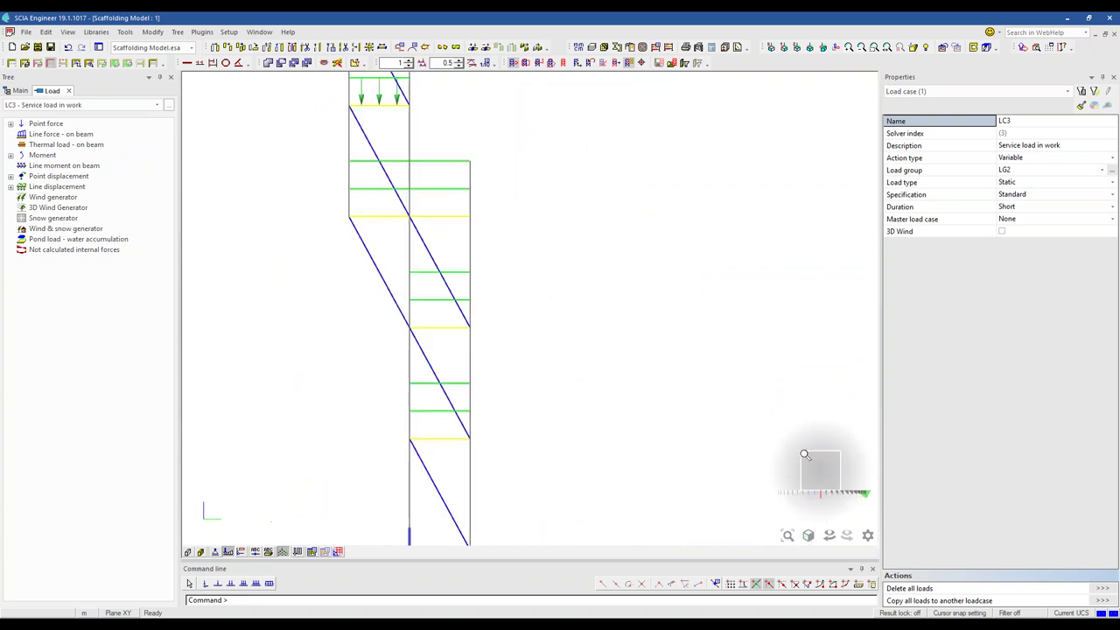
pyautogui.click(96, 106)
pyautogui.click(53, 150)
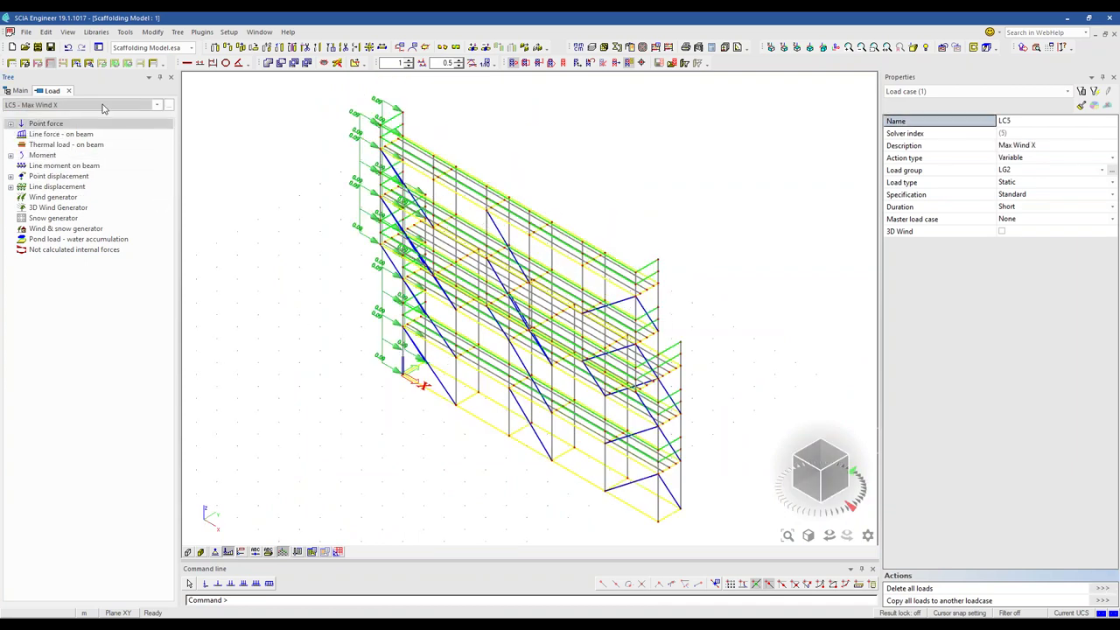
# Review the contents of linear combination CO8 and of nonlinear combination NC_CO1.
pyautogui.click(19, 90)
pyautogui.doubleClick(62, 192)
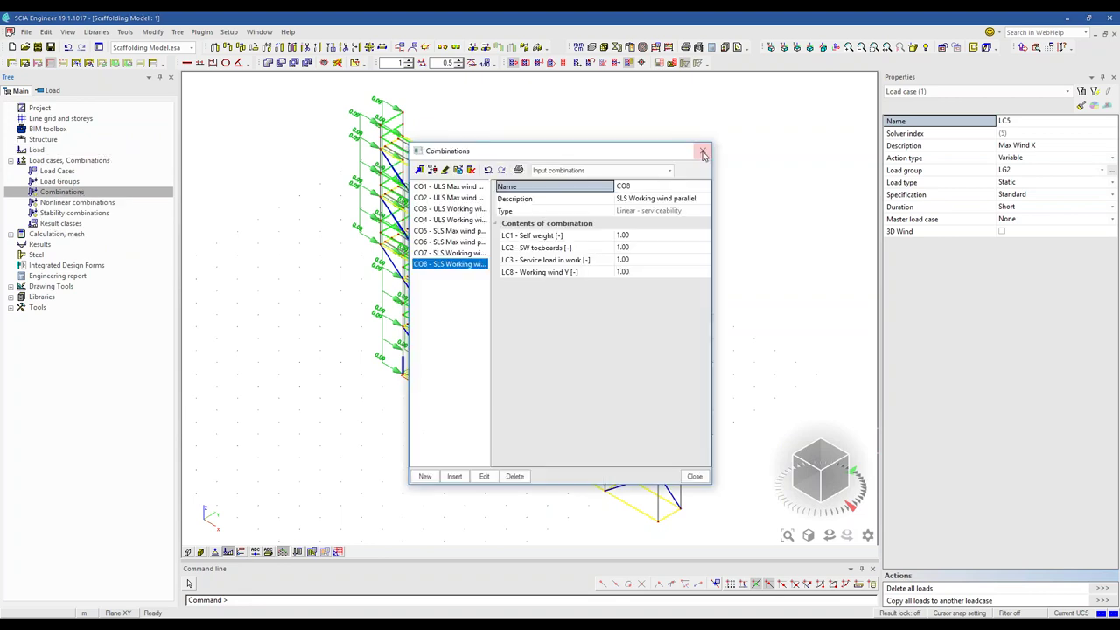
pyautogui.click(704, 154)
pyautogui.doubleClick(88, 202)
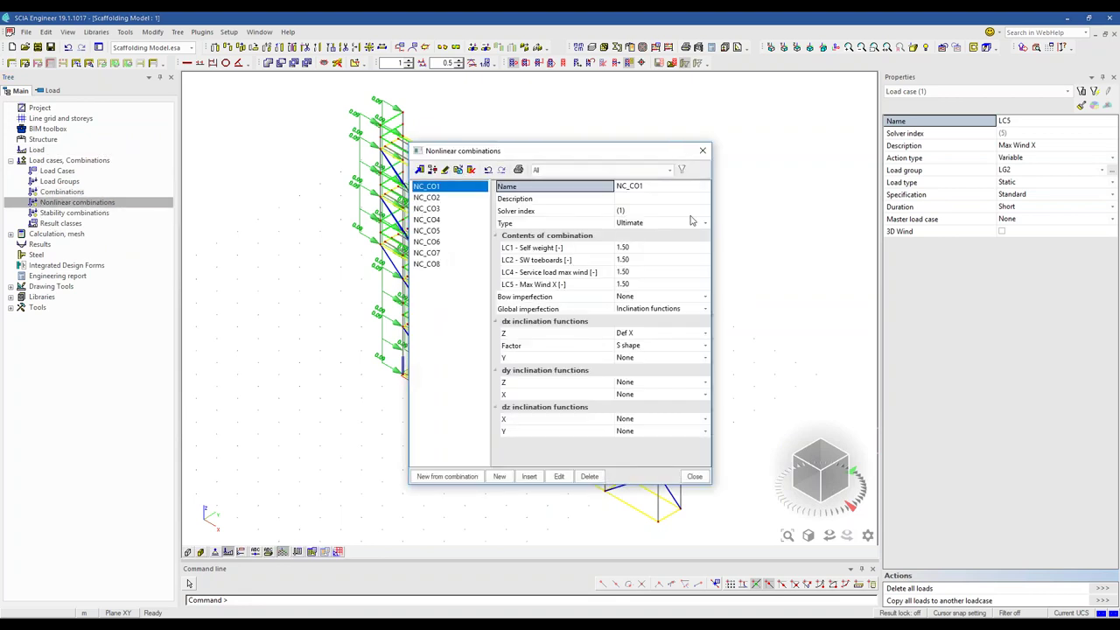
pyautogui.click(702, 153)
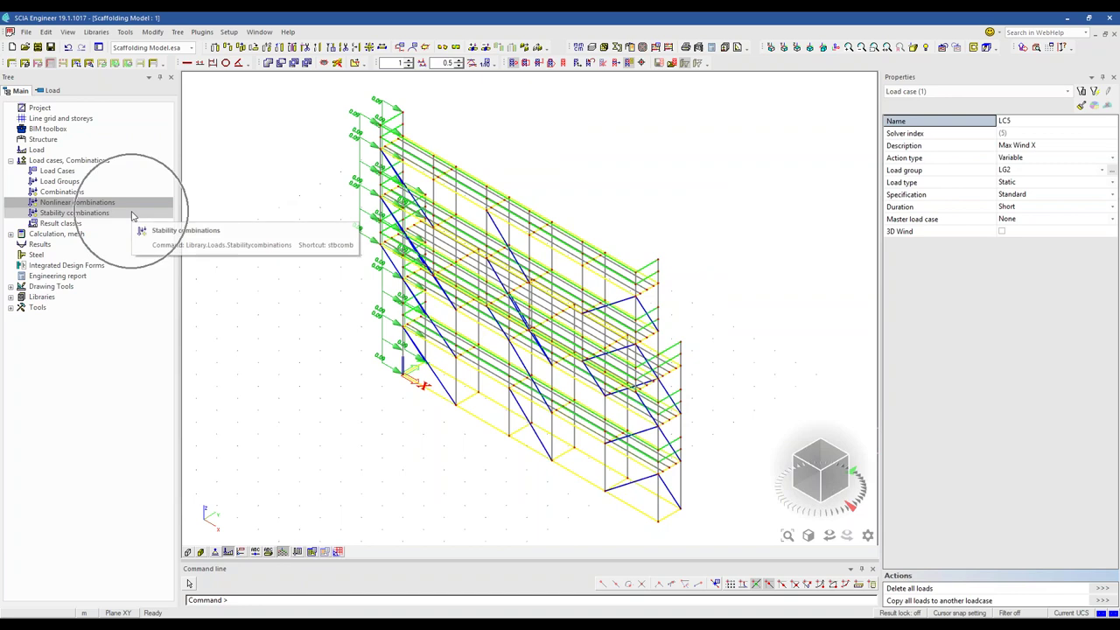
# Switch to the PowerPoint slide on numerical methods for accurate analysis.
pyautogui.keyDown('ctrl'); pyautogui.moveTo(320, 382); pyautogui.dragTo(325, 387, button='right'); pyautogui.keyUp('ctrl')
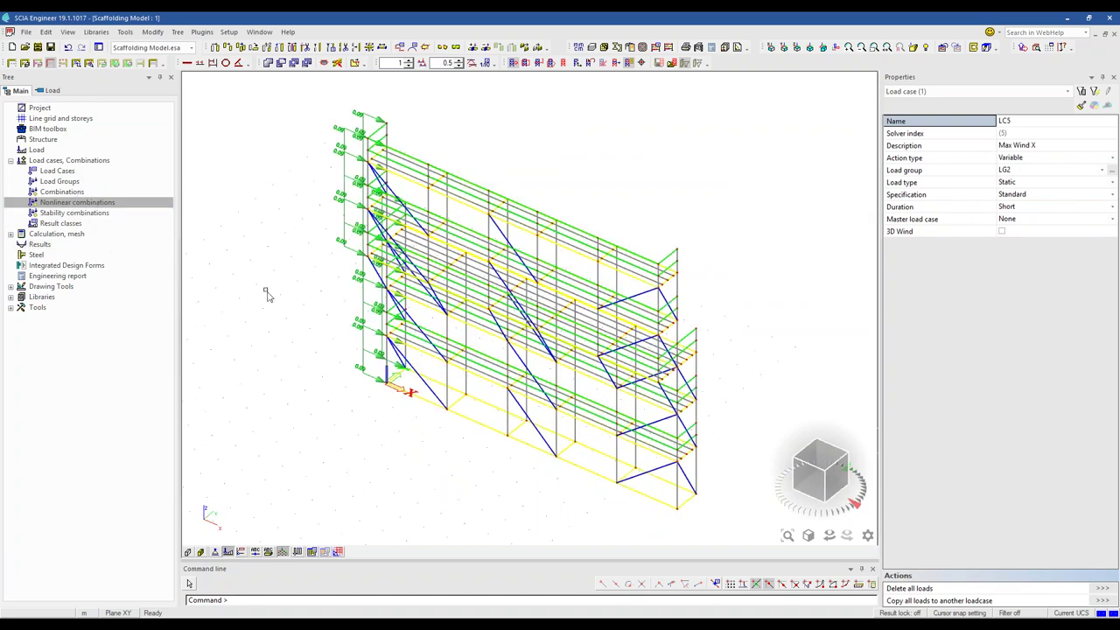
pyautogui.hotkey('alt', 'Tab')
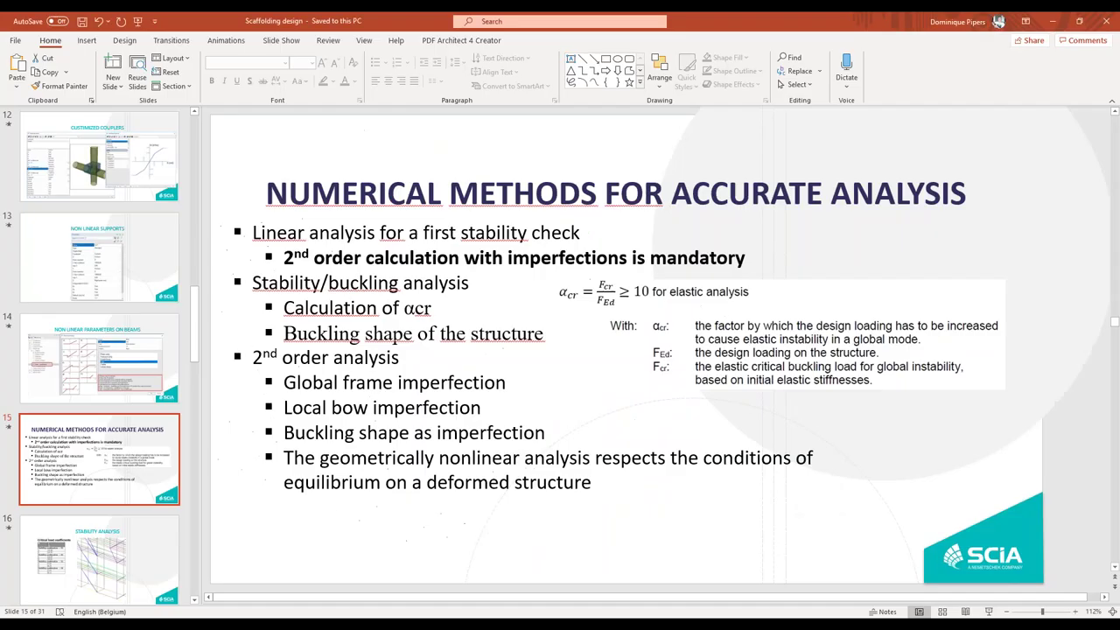
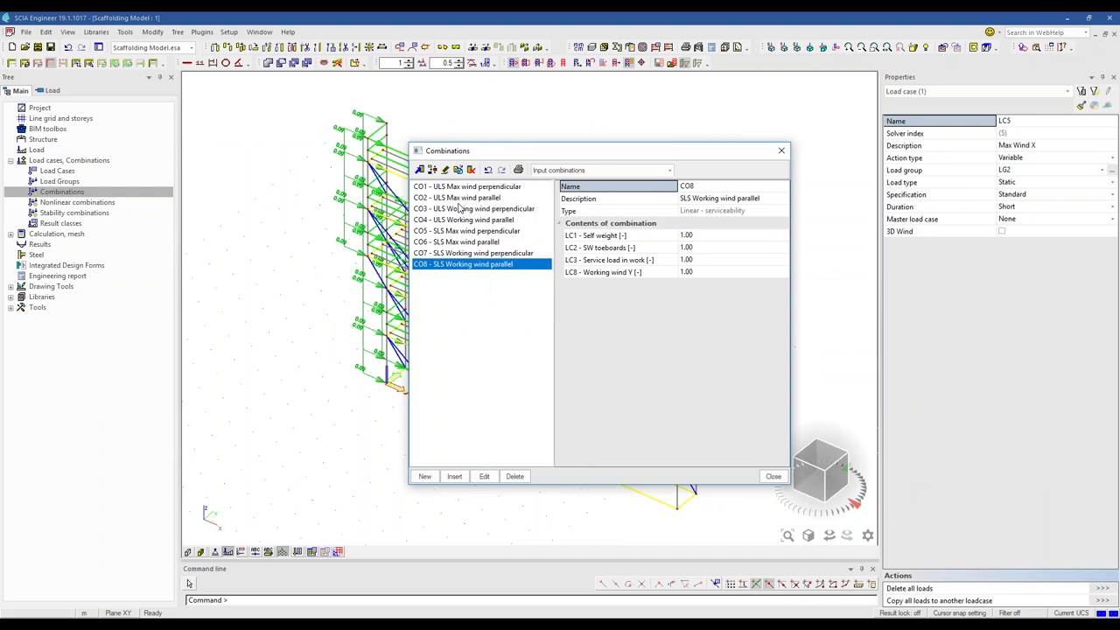
# Step through the ULS and SLS linear combinations in the combinations manager and close it.
pyautogui.press('Down')
pyautogui.press('Down')
pyautogui.press('Down')
pyautogui.press('Down')
pyautogui.press('Down')
pyautogui.press('Down')
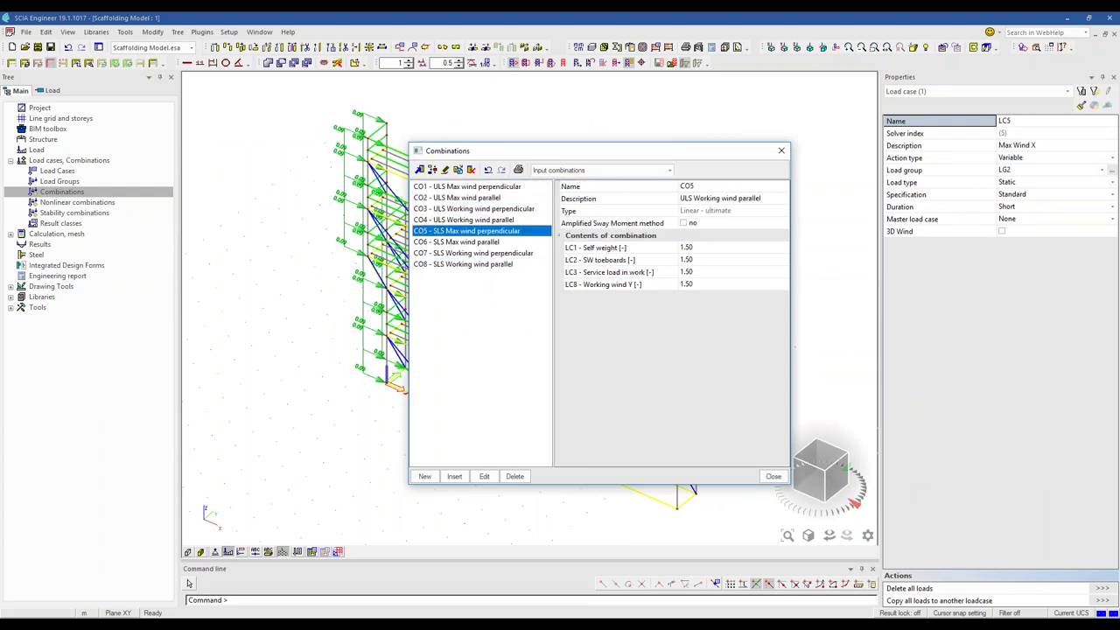
pyautogui.click(782, 150)
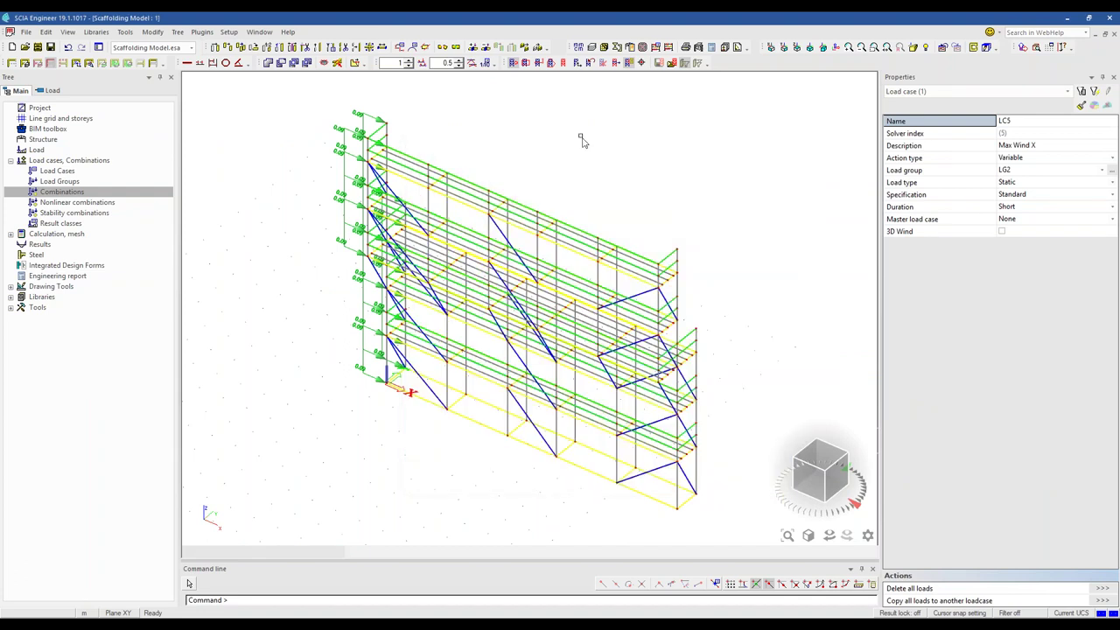
# Review the load cases and factors of stability combinations S4 and S1.
pyautogui.doubleClick(120, 214)
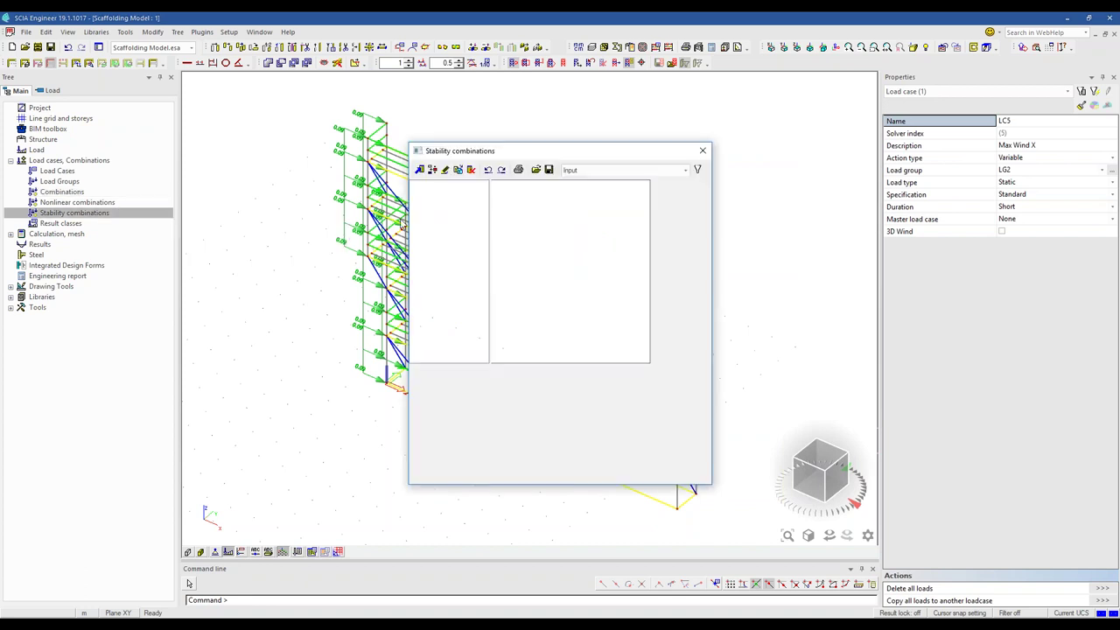
pyautogui.click(426, 210)
pyautogui.click(426, 219)
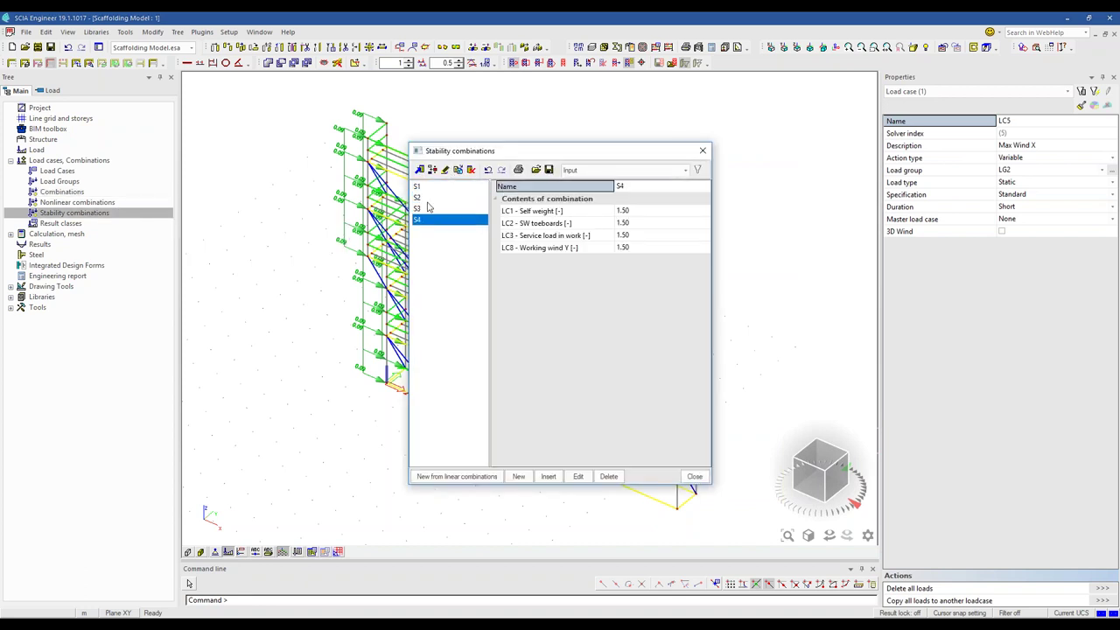
pyautogui.click(426, 187)
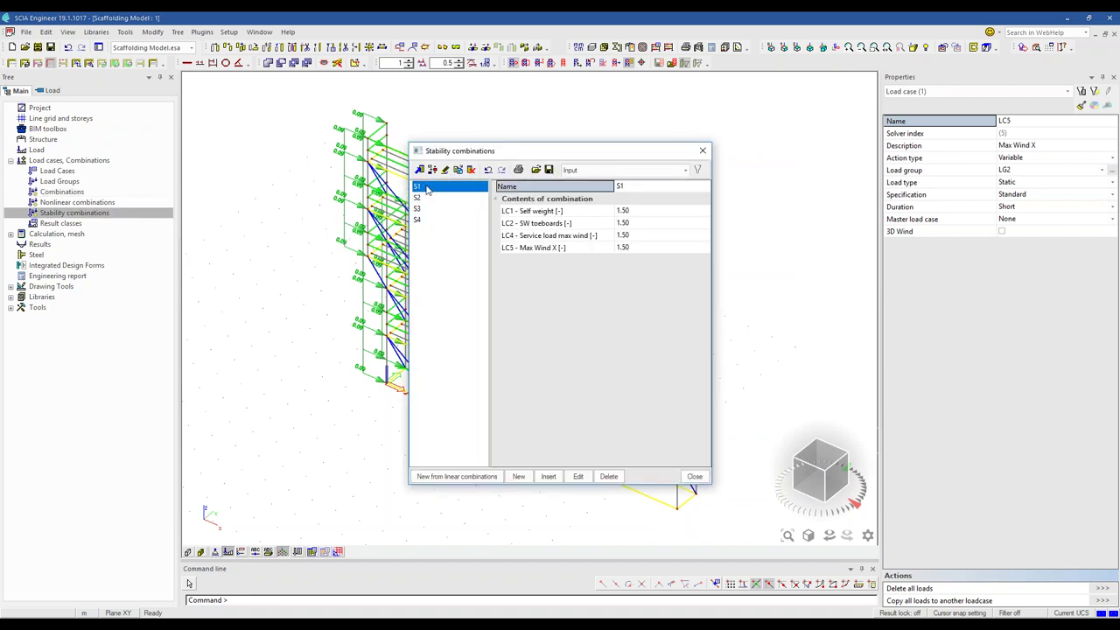
pyautogui.click(703, 150)
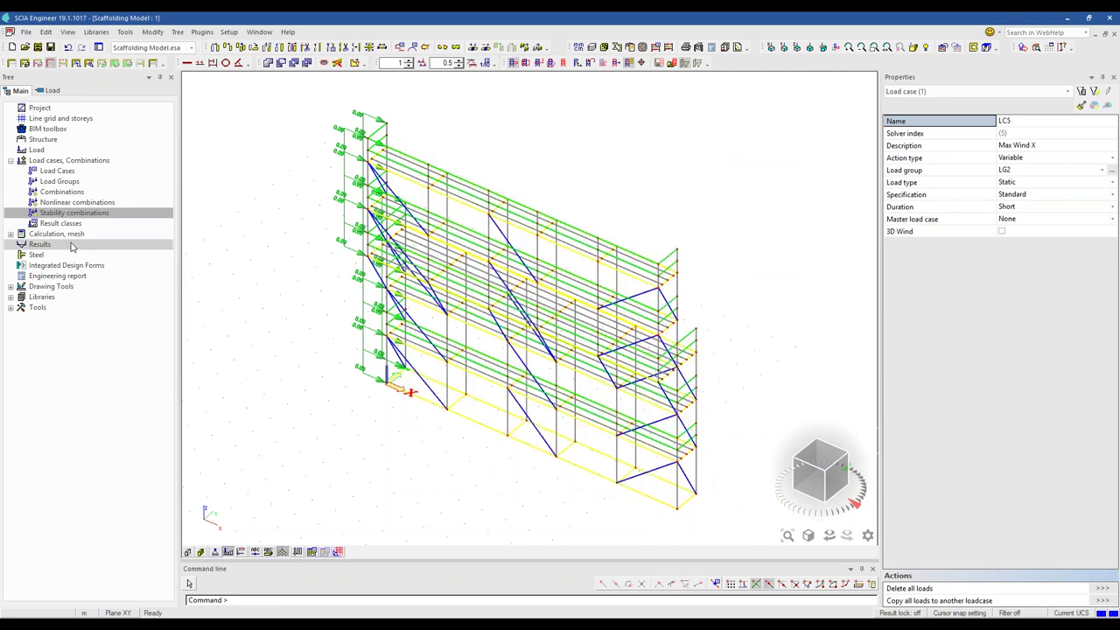
# Check the FE analysis calculation setup without running it, and review the critical load coefficients of the stability combinations.
pyautogui.click(655, 48)
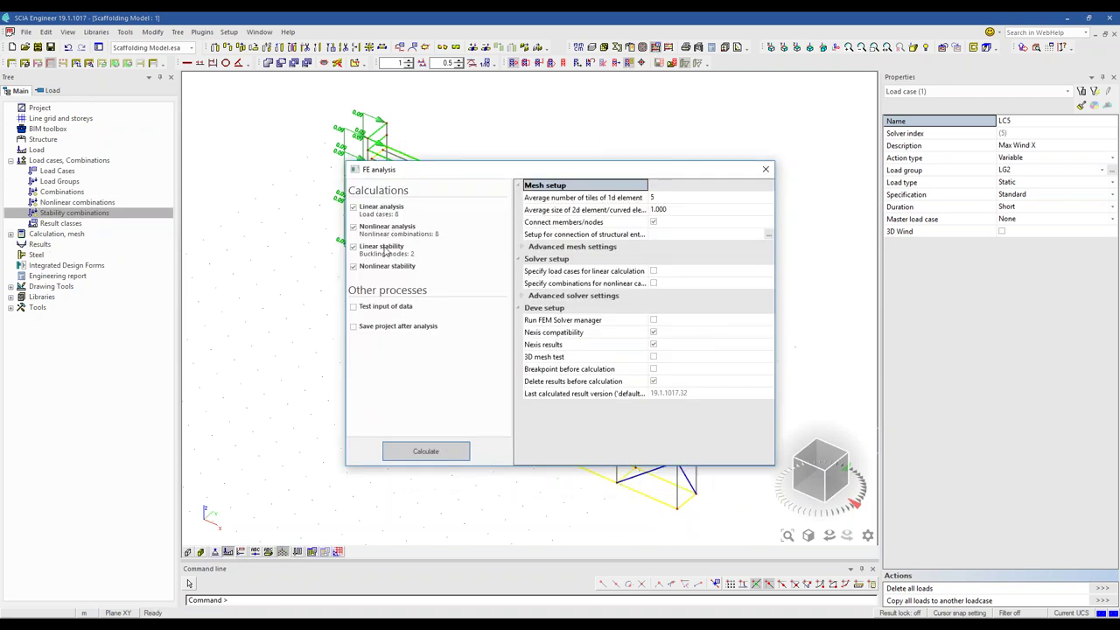
pyautogui.click(766, 169)
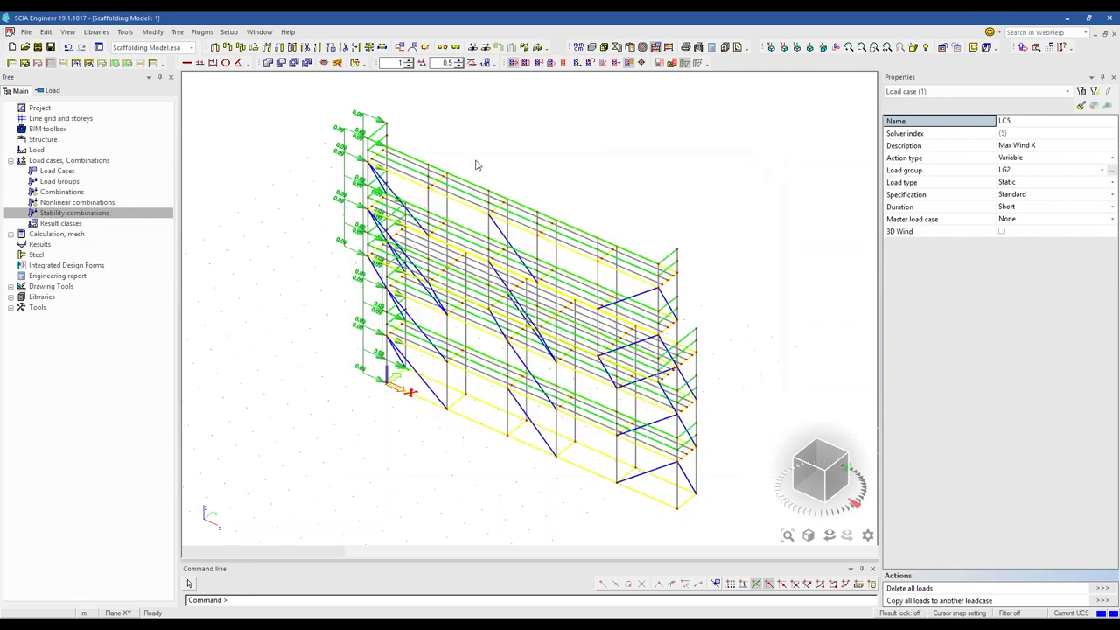
pyautogui.doubleClick(39, 246)
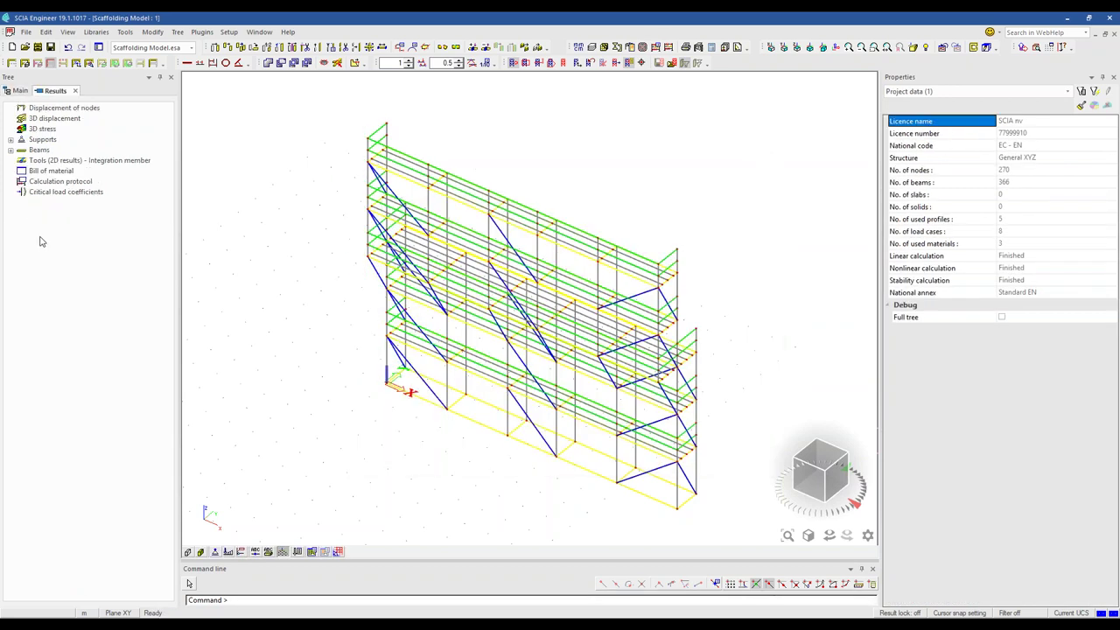
pyautogui.click(53, 194)
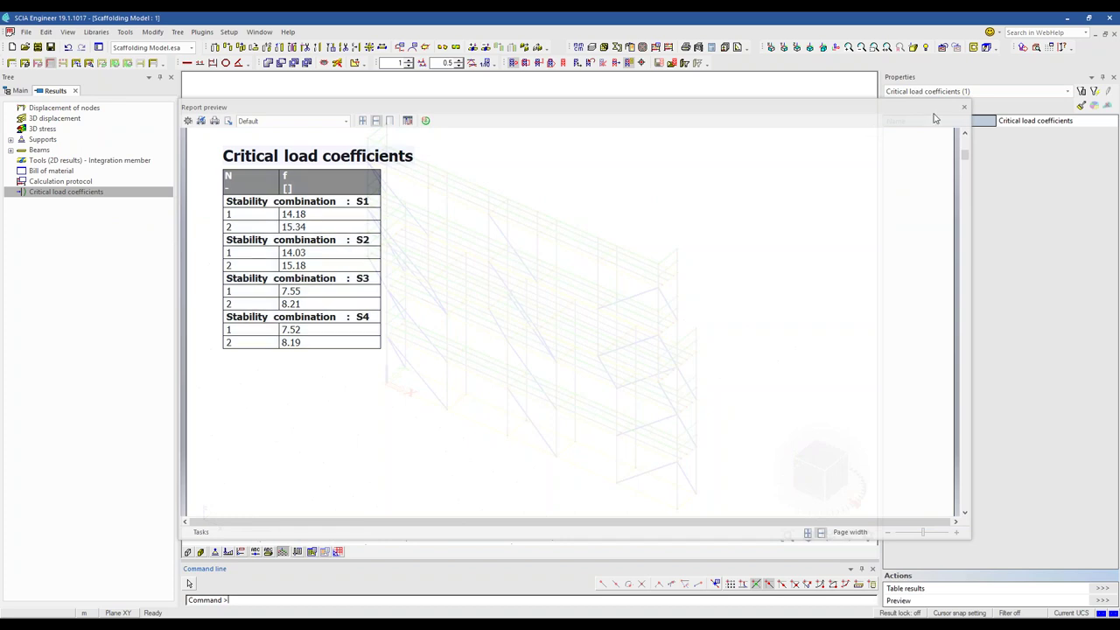
pyautogui.click(964, 106)
# Display the 3D displacement of stability combination S1/1 as a wireframe.
pyautogui.click(54, 118)
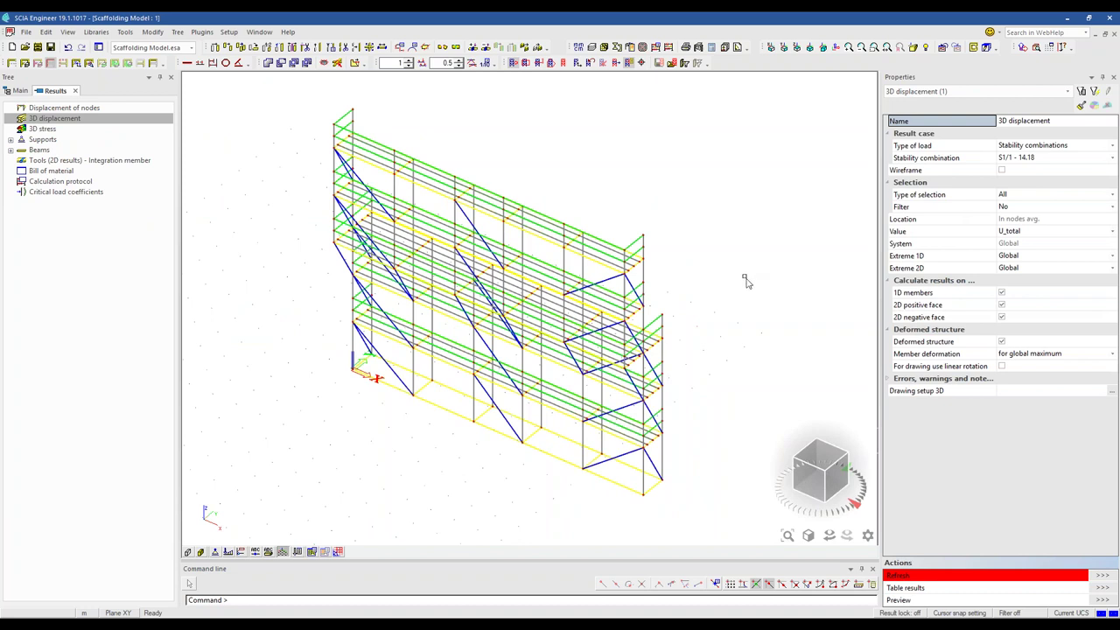
pyautogui.click(1002, 169)
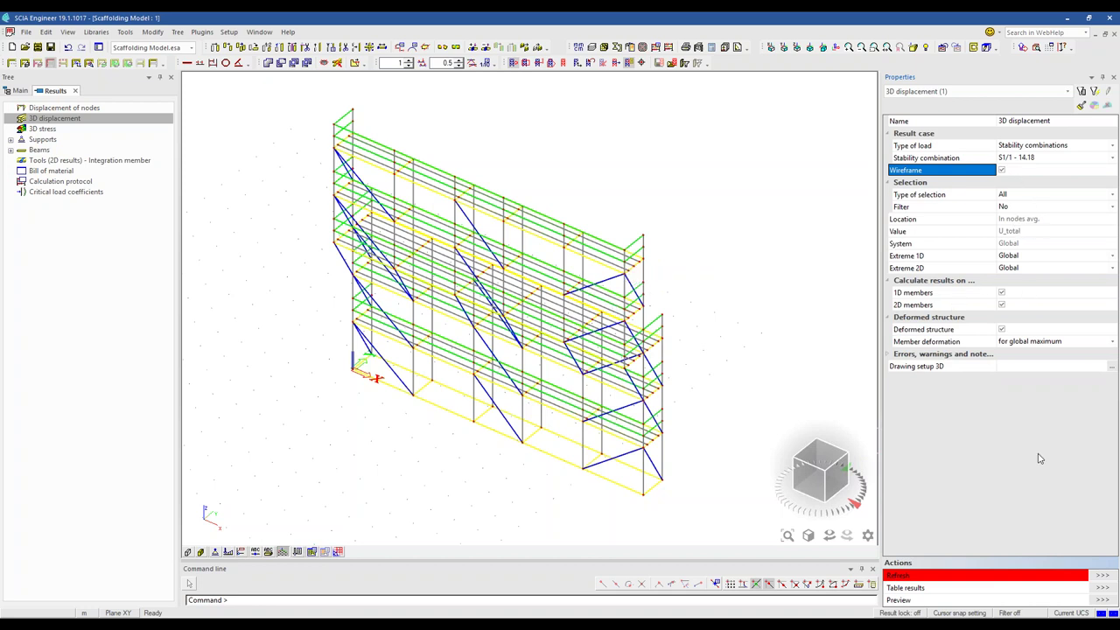
pyautogui.click(1103, 572)
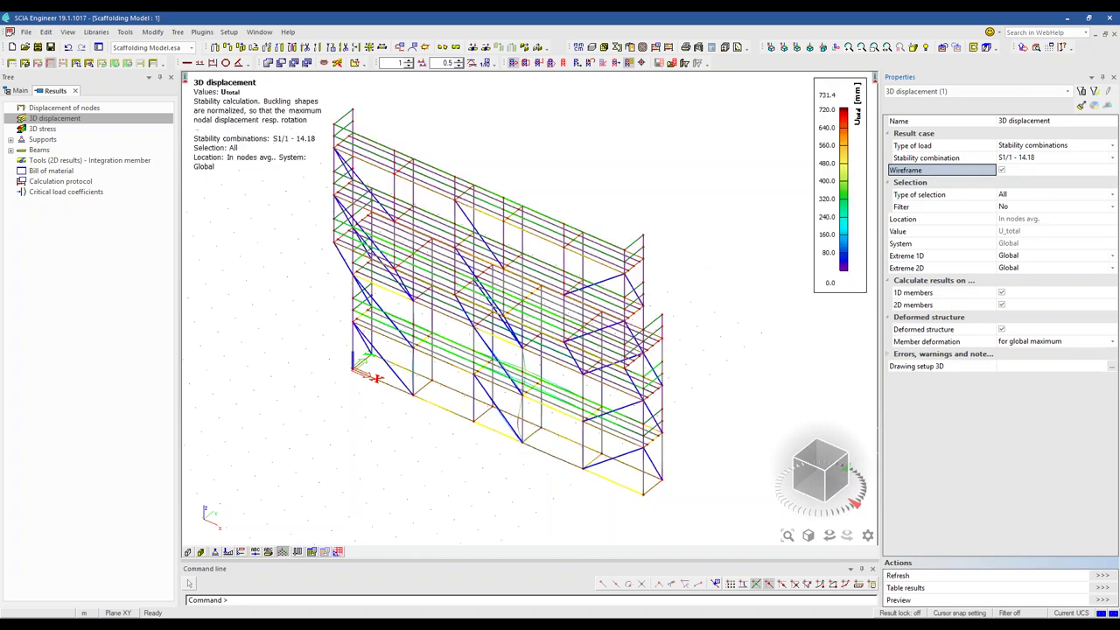
# Raise the result display scale to 1 and inspect the buckled standards on the lower levels from the side.
pyautogui.click(457, 63)
pyautogui.click(456, 62)
pyautogui.click(456, 62)
pyautogui.click(457, 66)
pyautogui.click(457, 67)
pyautogui.click(458, 67)
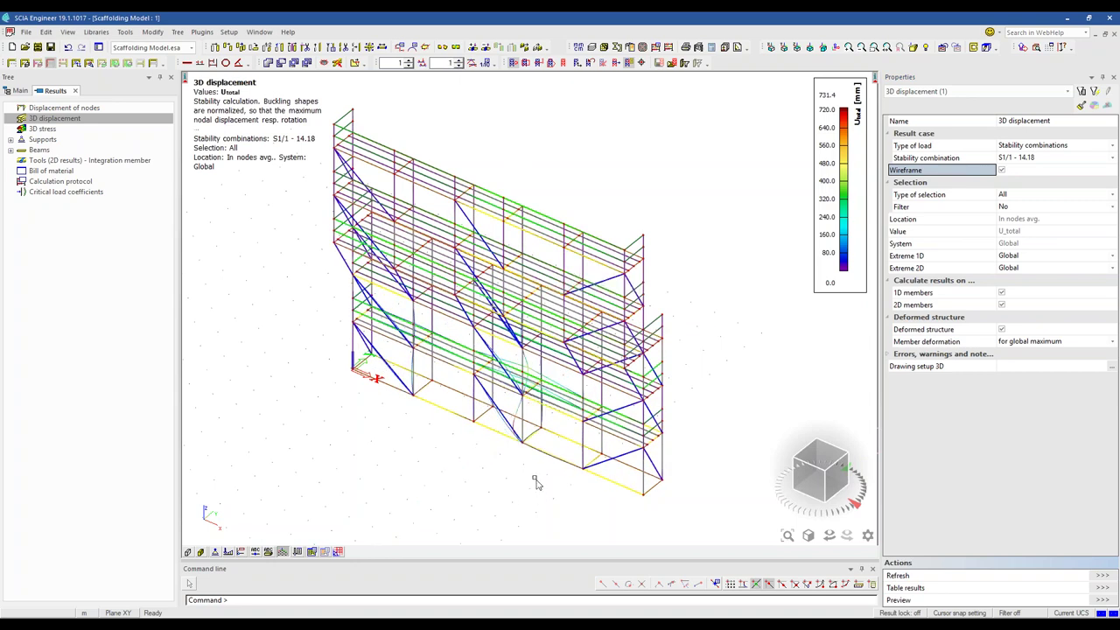
pyautogui.moveTo(532, 451)
pyautogui.keyDown('ctrl'); pyautogui.mouseDown(button='right')
pyautogui.moveTo(543, 487)
pyautogui.moveTo(508, 477)
pyautogui.moveTo(528, 492)
pyautogui.moveTo(538, 470)
pyautogui.mouseUp(button='right'); pyautogui.keyUp('ctrl')
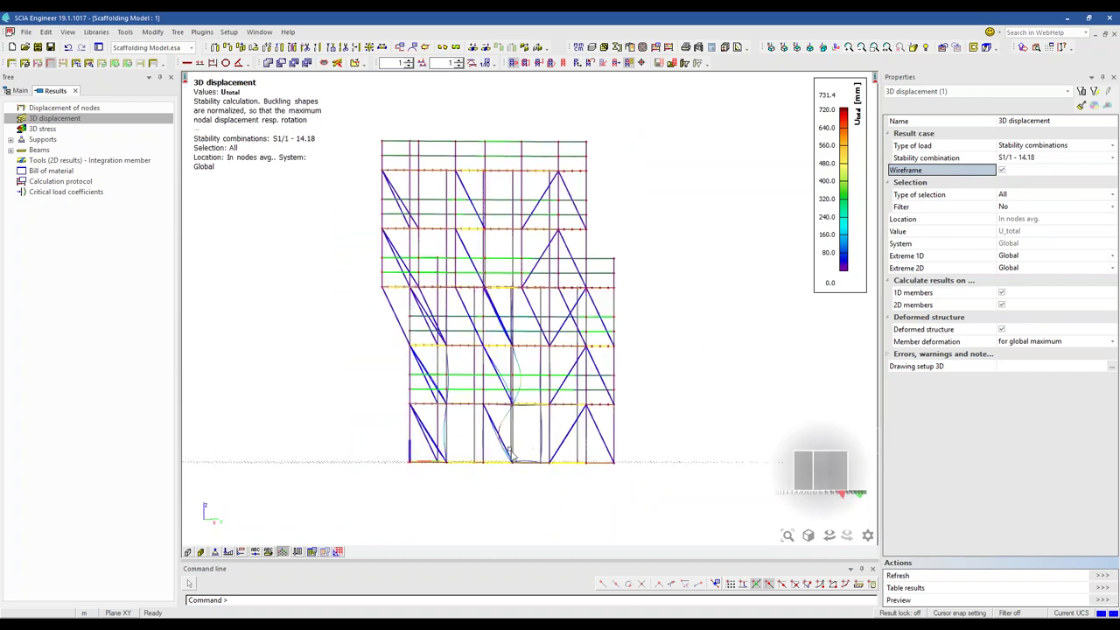
pyautogui.scroll(3, 512, 453)
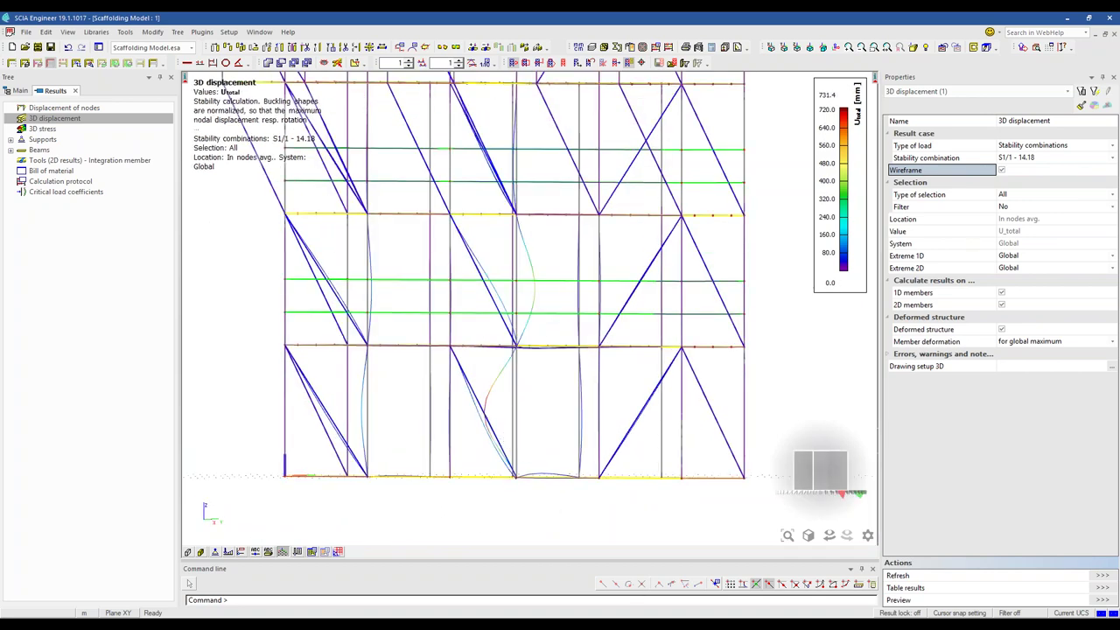
pyautogui.scroll(-3, 542, 263)
pyautogui.click(776, 461)
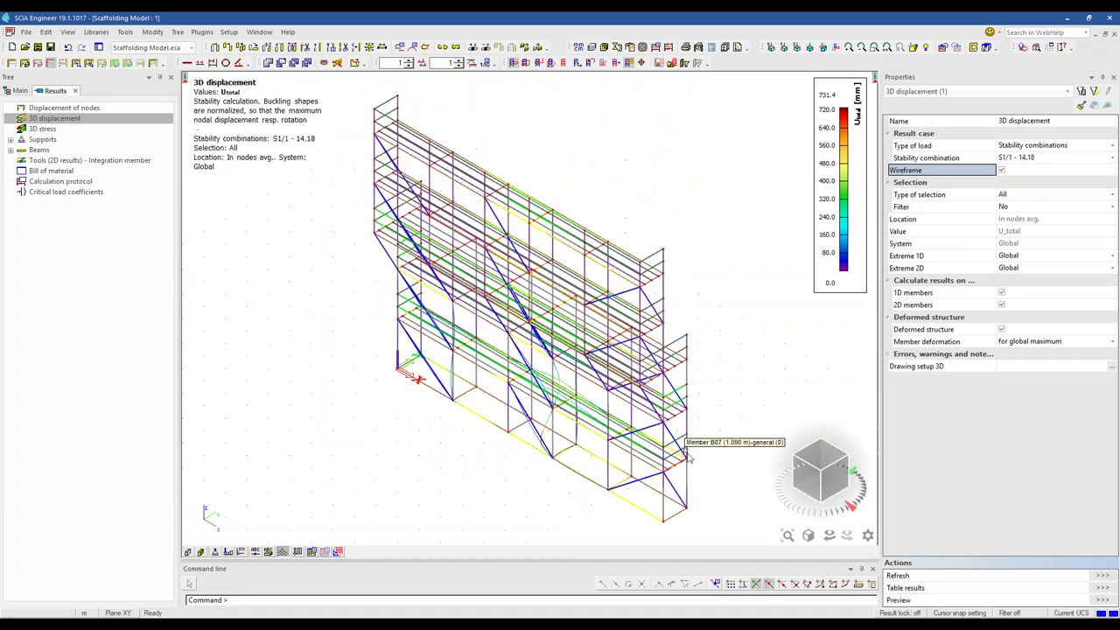
# Display the buckling shape of stability combination S4/1 in the 3D displacement results.
pyautogui.click(1035, 161)
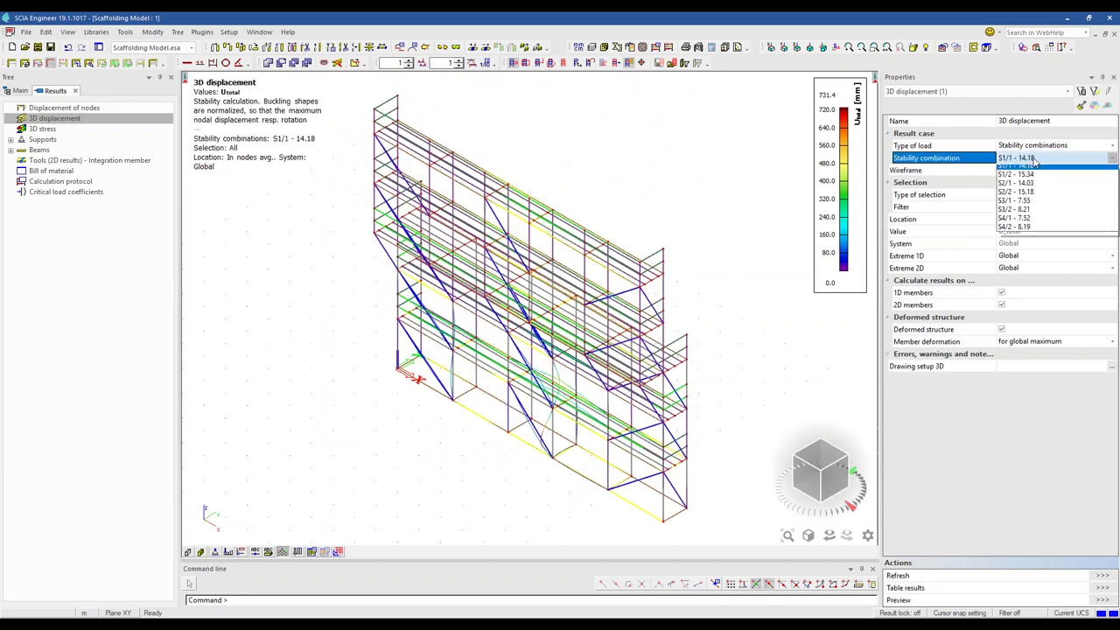
pyautogui.click(1033, 203)
pyautogui.click(1101, 579)
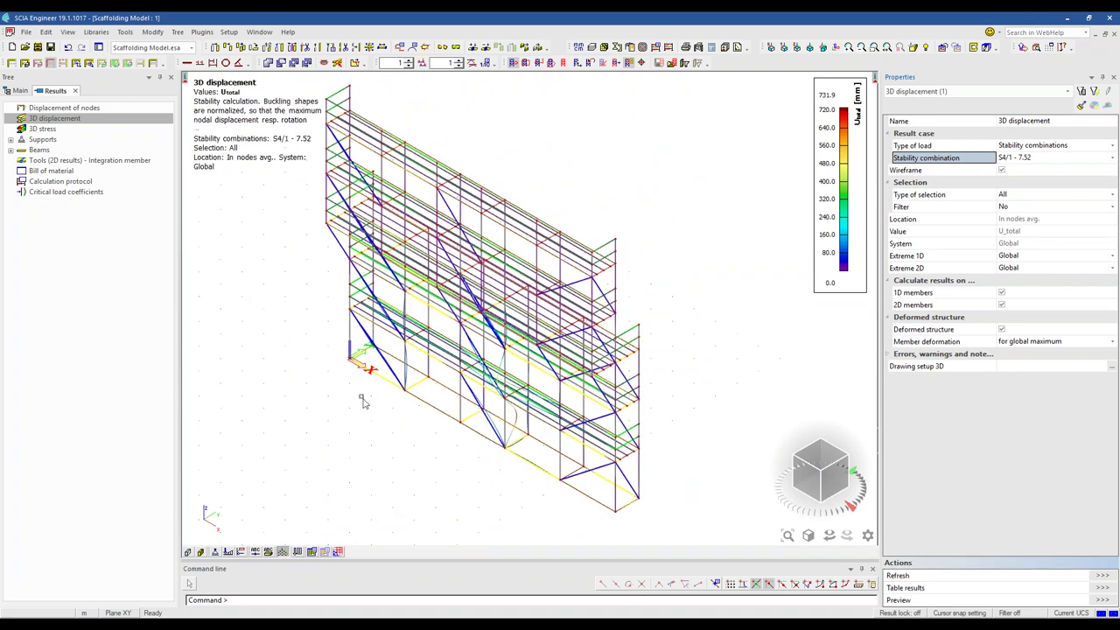
# Open the nonlinear combinations in a widened window and review NC_CO1.
pyautogui.click(18, 90)
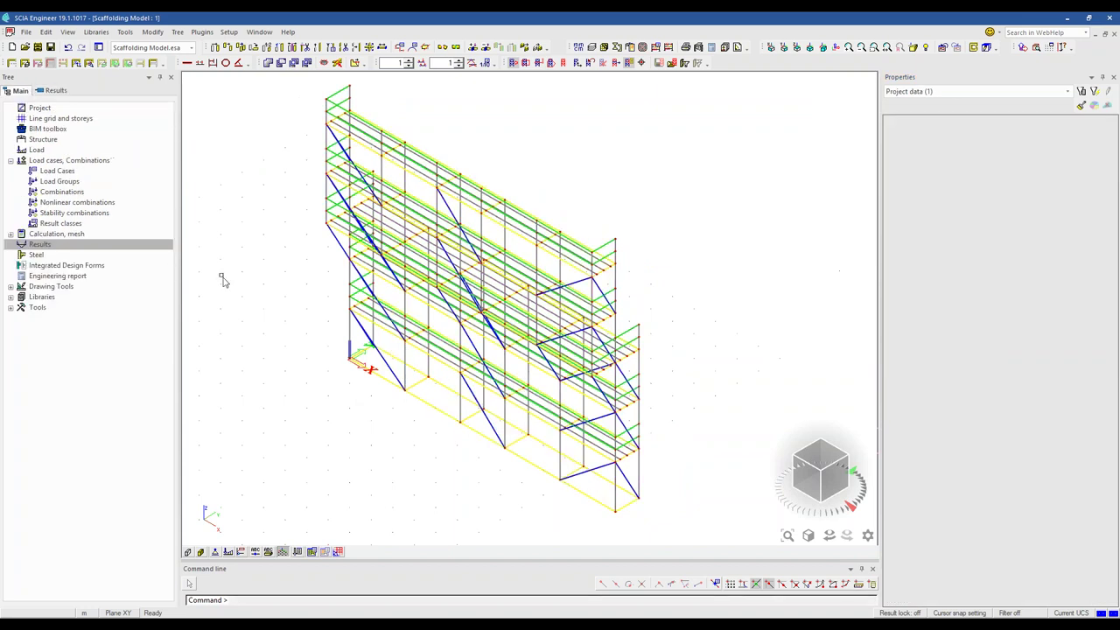
pyautogui.doubleClick(77, 202)
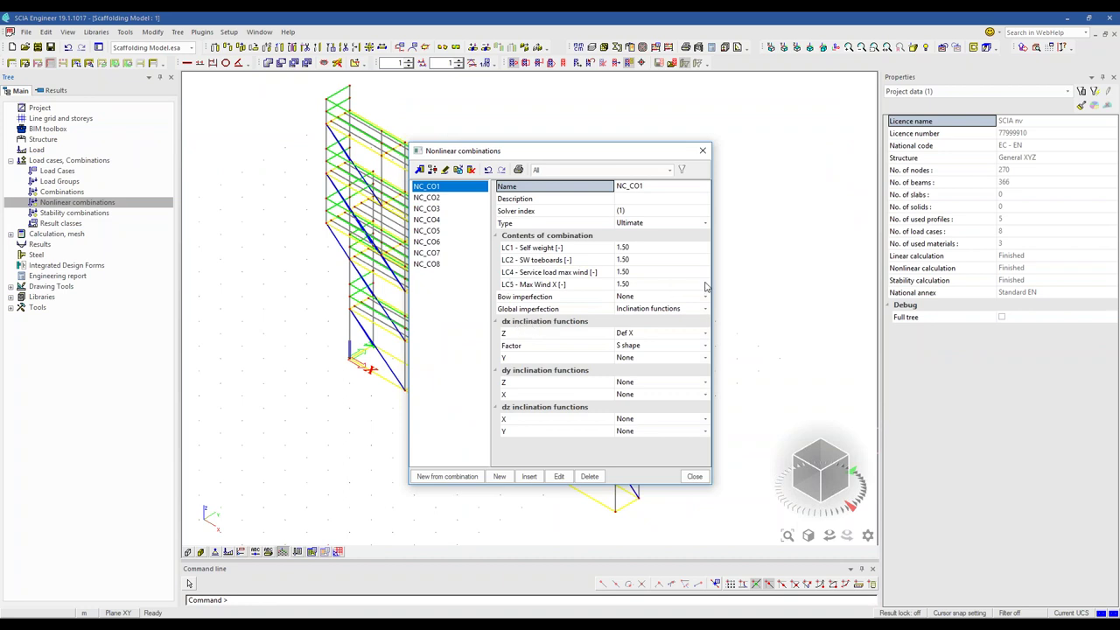
pyautogui.moveTo(713, 282); pyautogui.dragTo(772, 282)
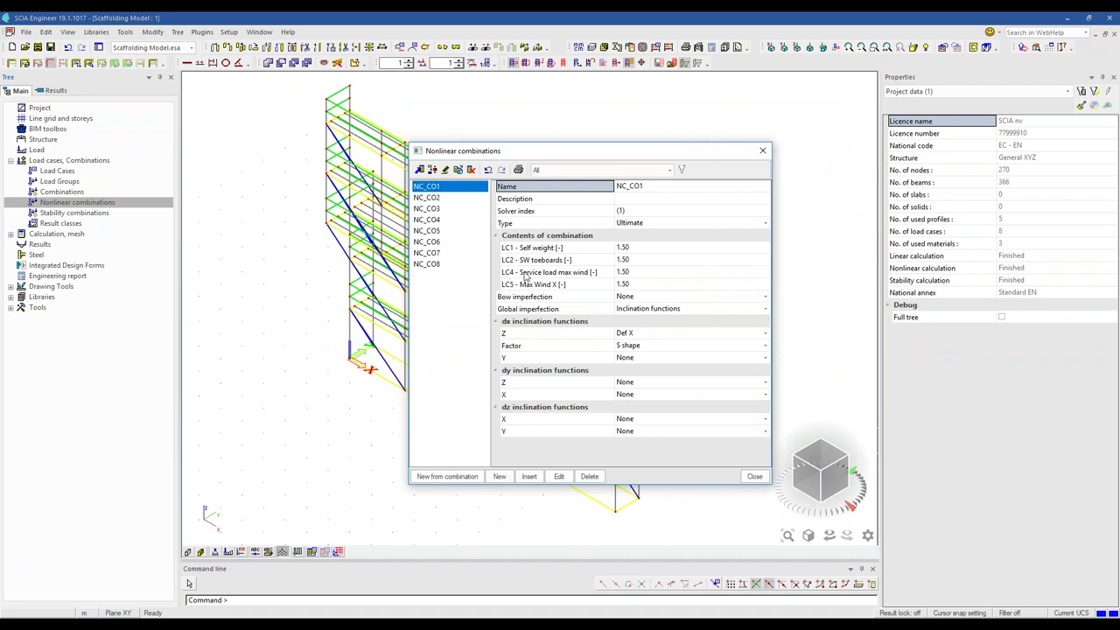
pyautogui.moveTo(492, 268); pyautogui.dragTo(501, 253)
pyautogui.click(440, 188)
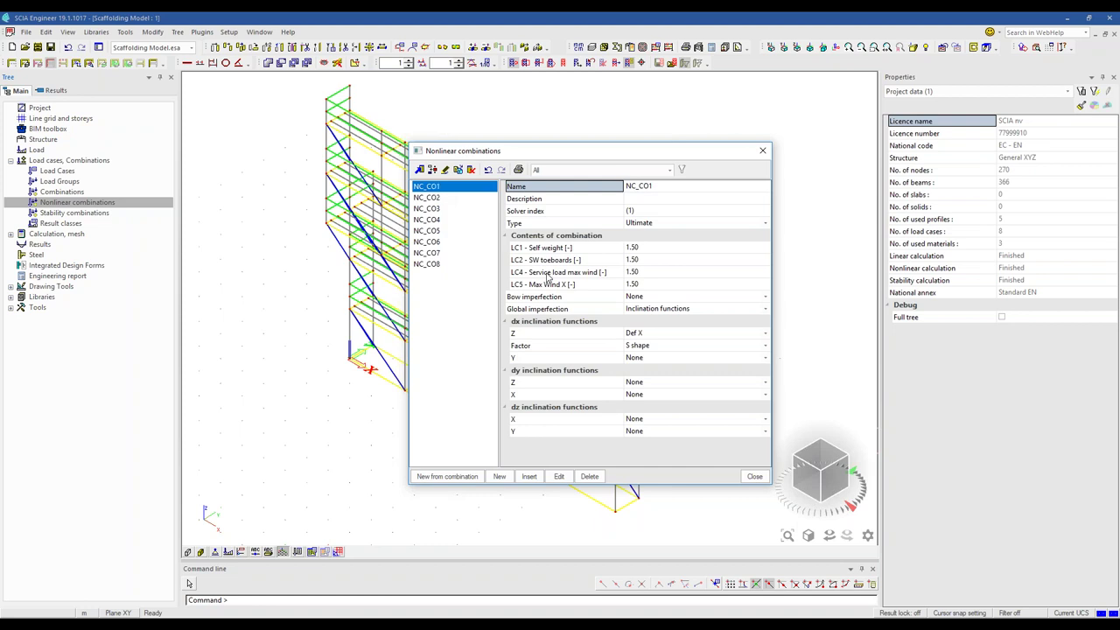
# Set the global imperfection of NC_CO1 to Simple inclination with a dx value of 5 mm/m.
pyautogui.click(545, 311)
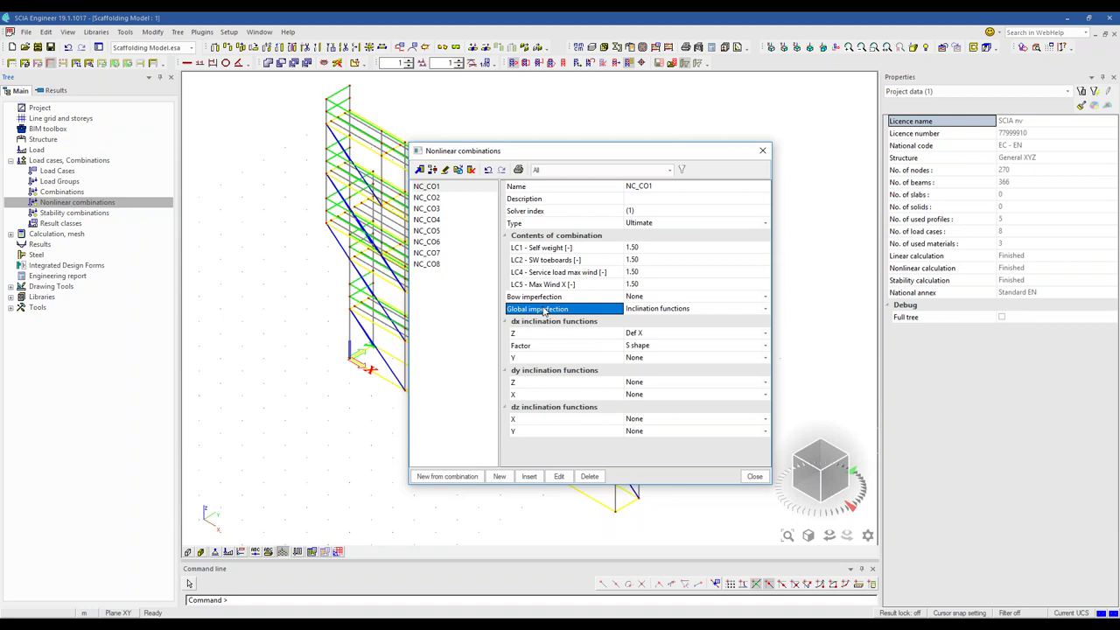
pyautogui.click(670, 313)
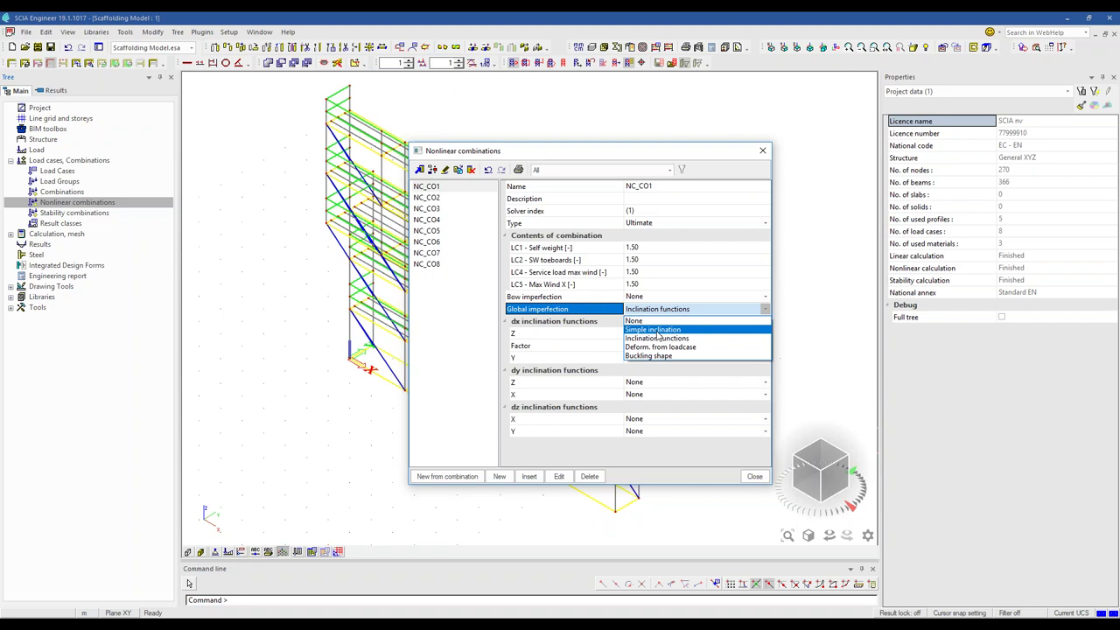
pyautogui.click(658, 330)
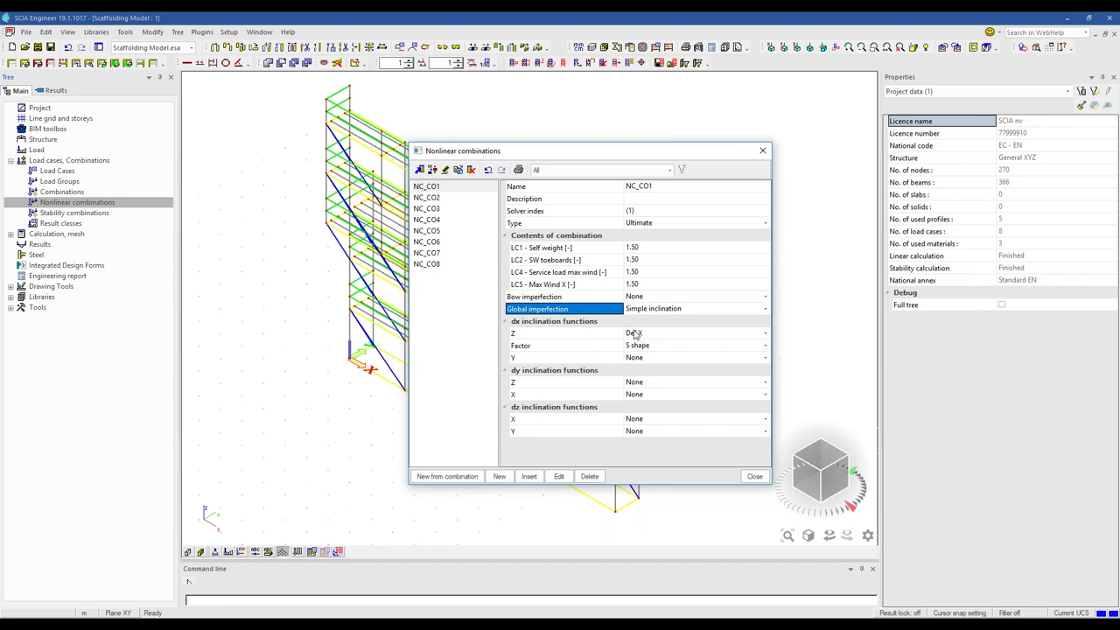
pyautogui.click(637, 321)
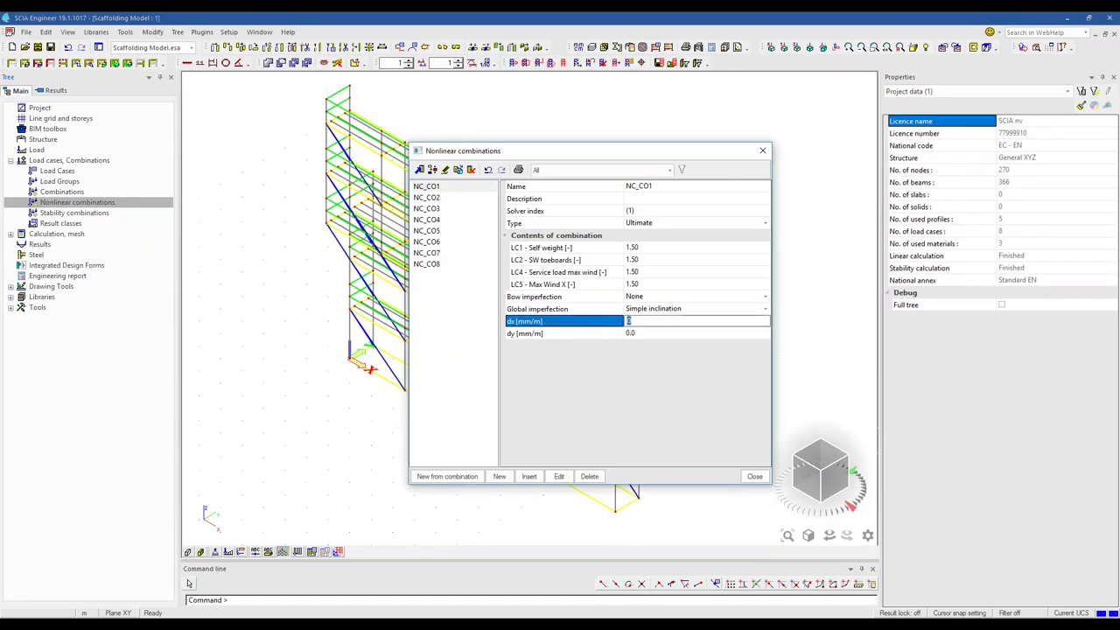
pyautogui.write('5')
pyautogui.press('Return')
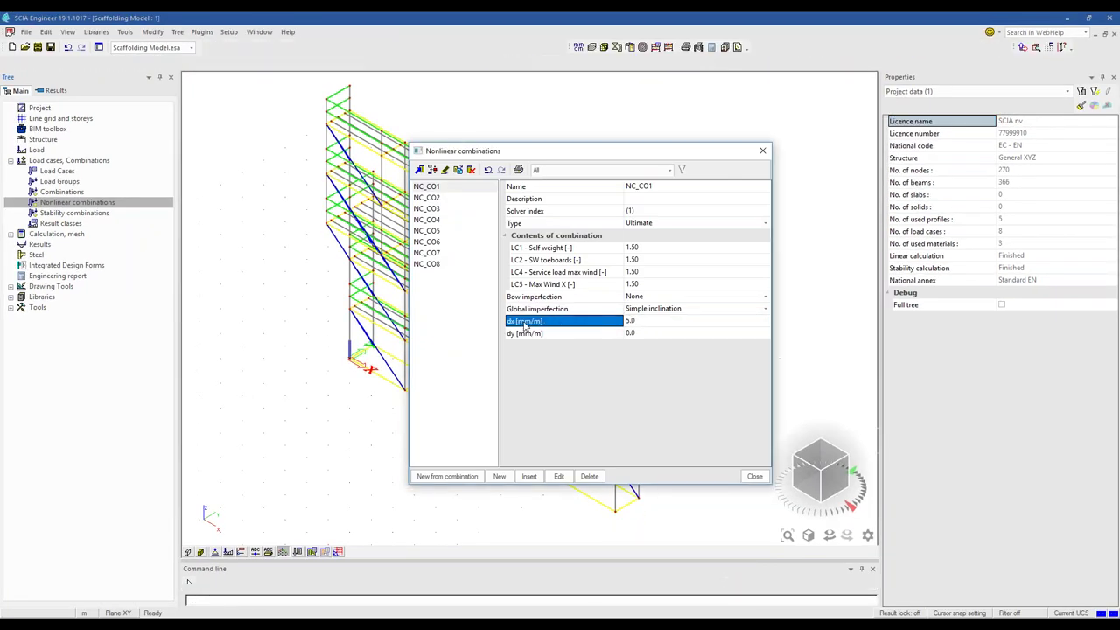
# Set NC_CO1's global imperfection to Buckling shape, look over its eigen shape and maximum deformation settings, and close the nonlinear combinations.
pyautogui.click(650, 310)
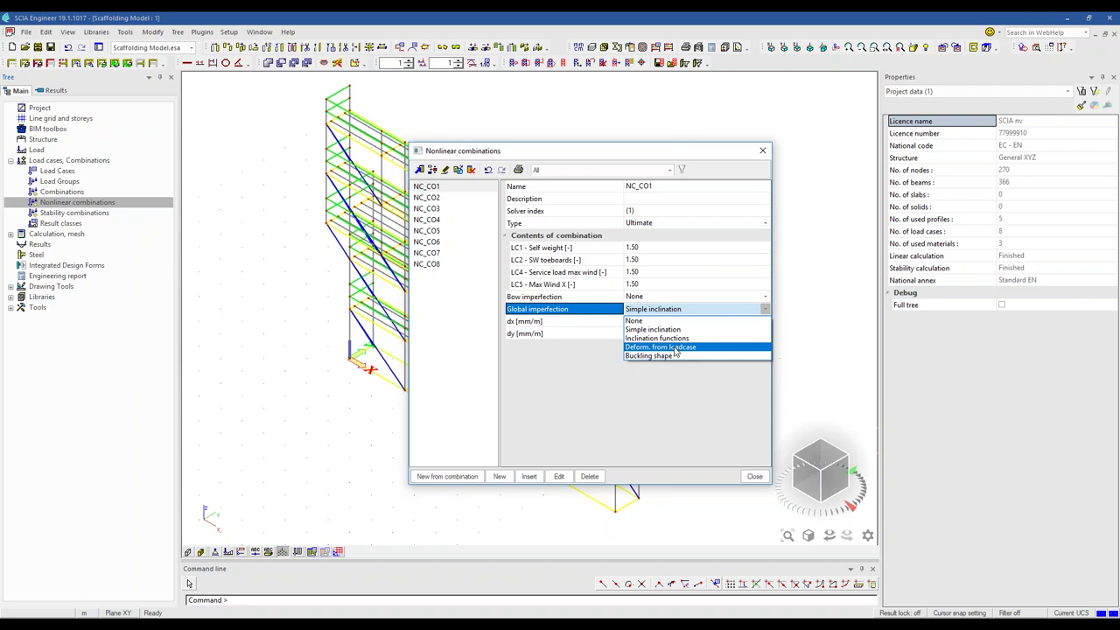
pyautogui.click(671, 355)
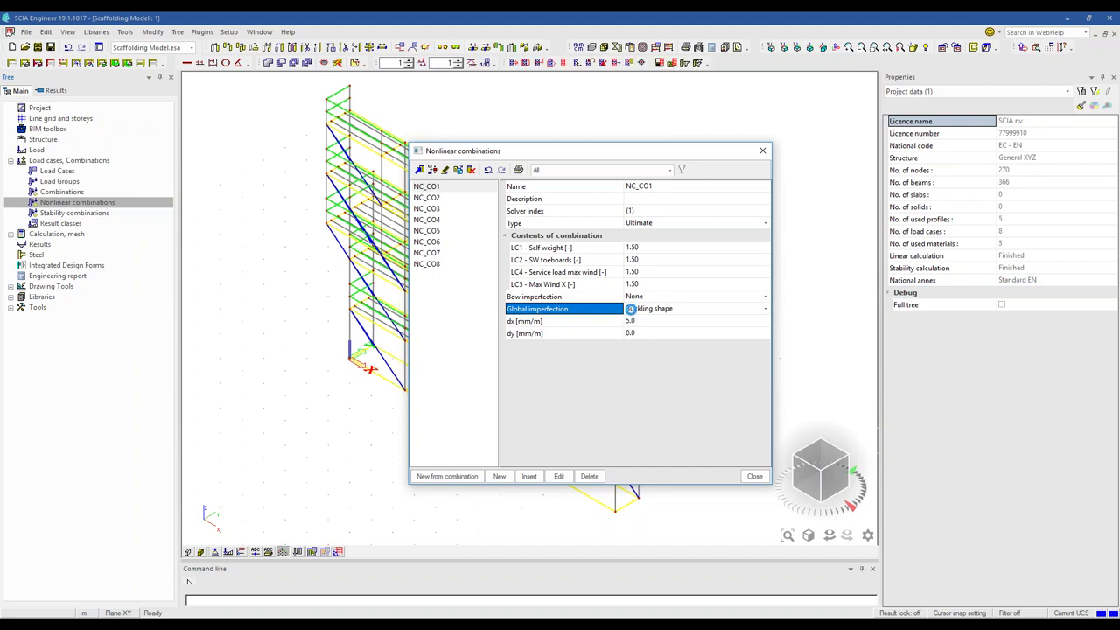
pyautogui.click(648, 333)
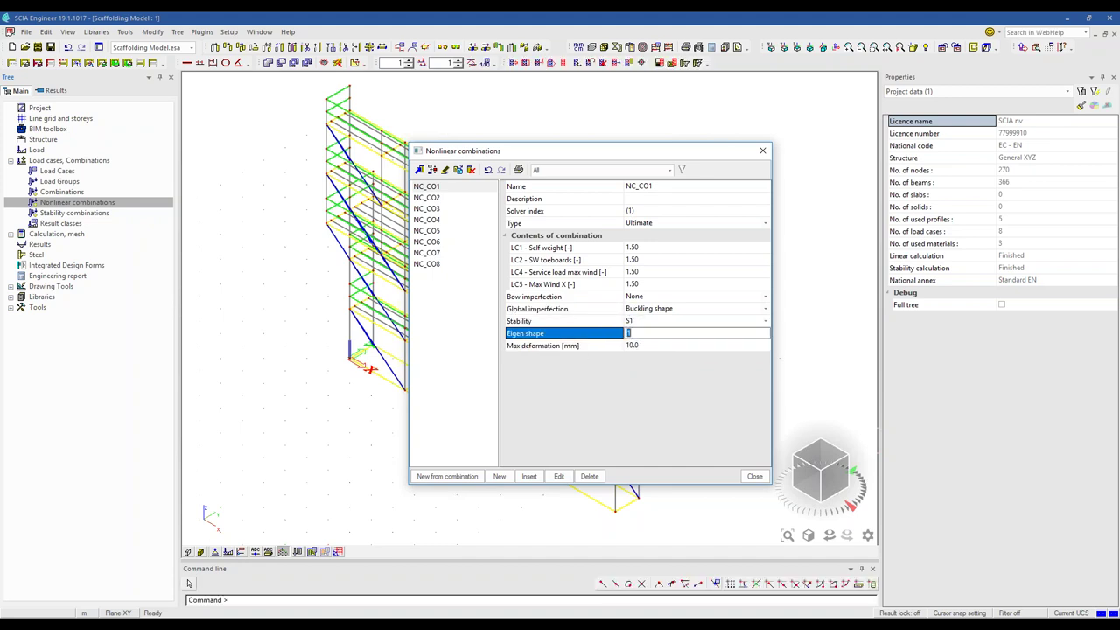
pyautogui.click(649, 347)
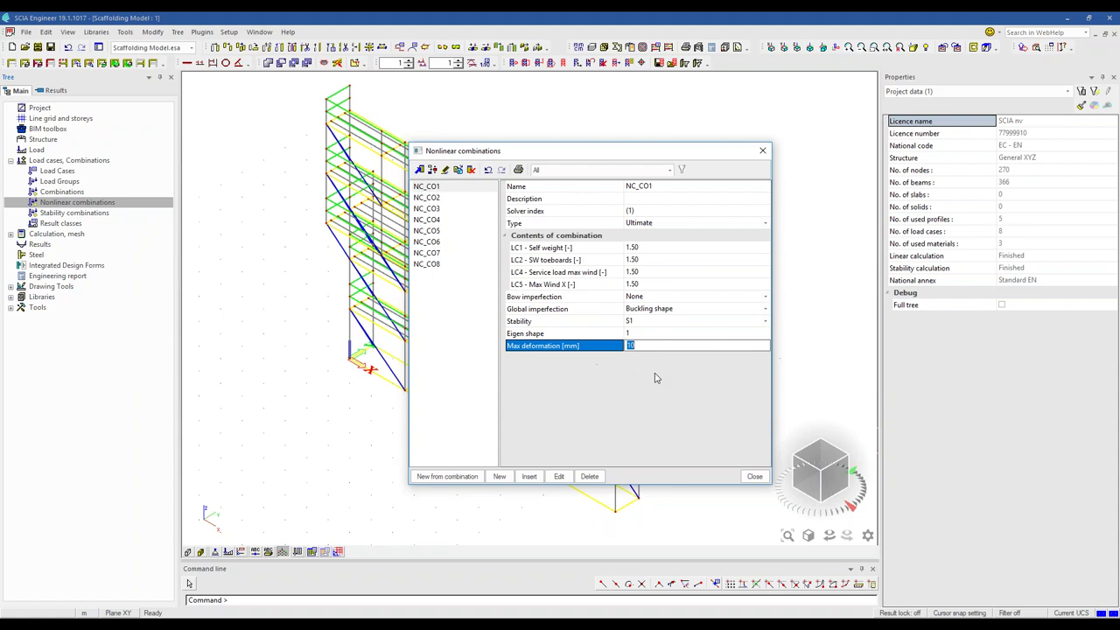
pyautogui.click(649, 310)
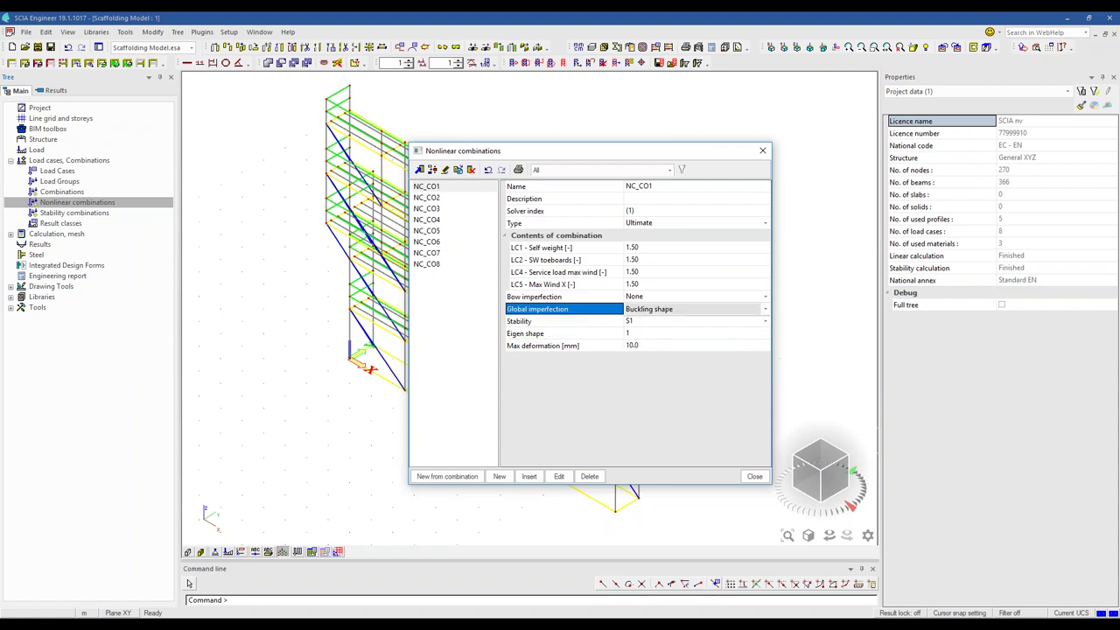
pyautogui.click(650, 310)
pyautogui.click(648, 355)
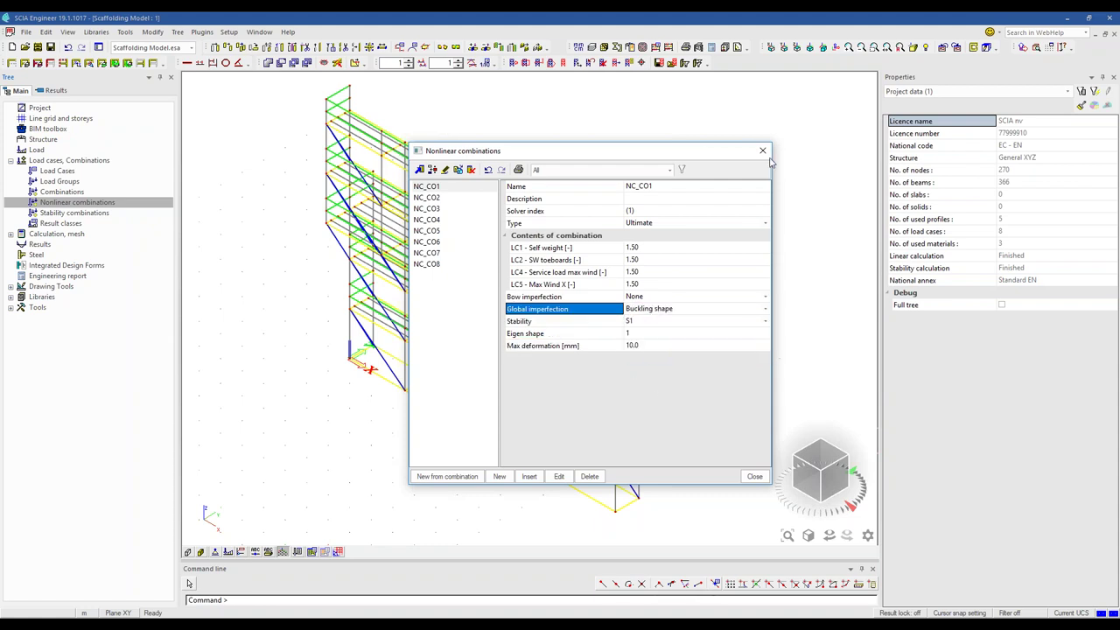
pyautogui.click(762, 150)
# Open the initial deformations library and inspect Def X's basic imperfection value and its αh and αm reduction factors.
pyautogui.click(96, 32)
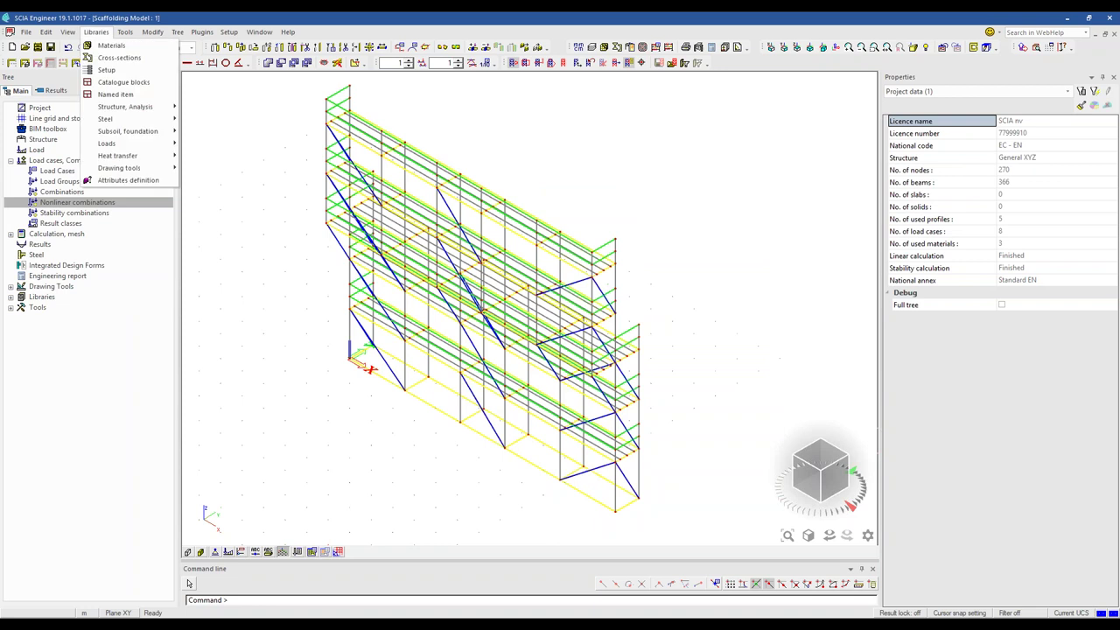
pyautogui.moveTo(109, 110)
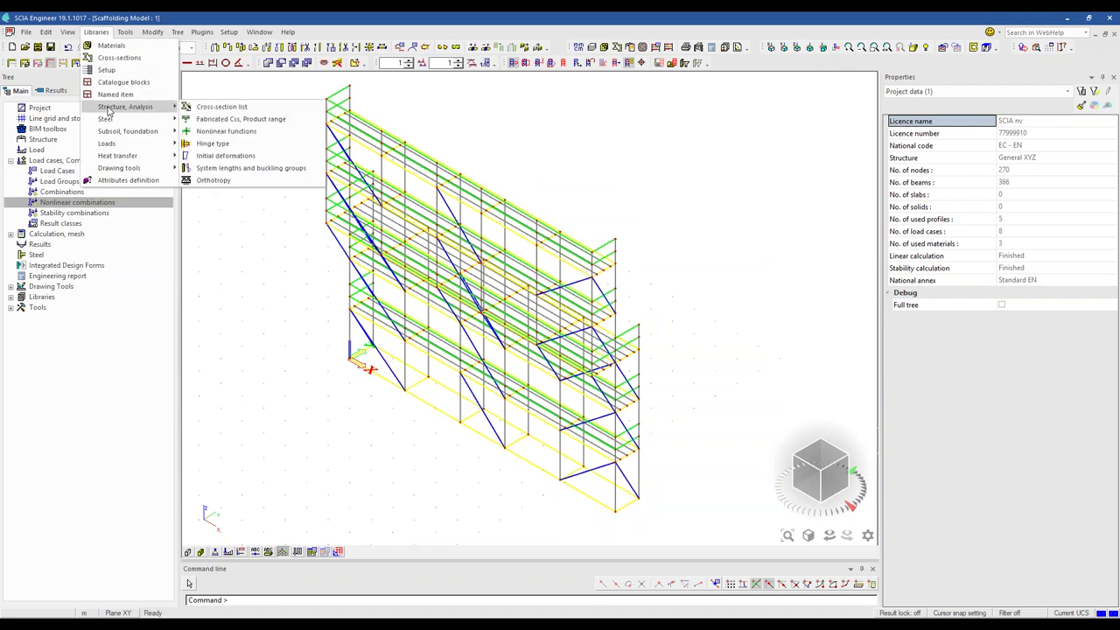
pyautogui.click(225, 155)
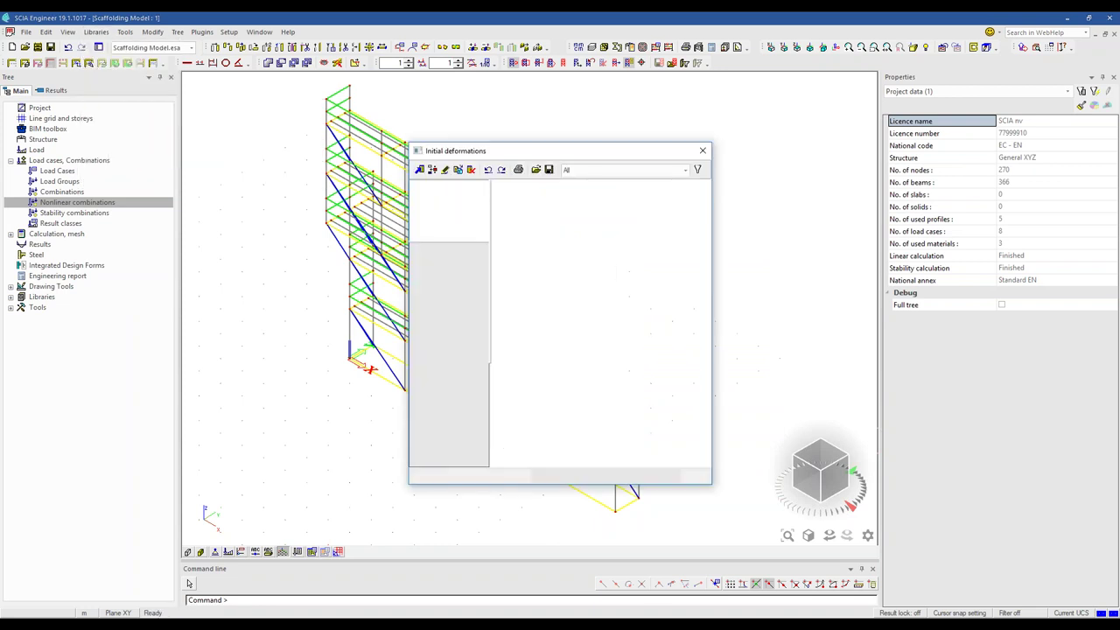
pyautogui.click(447, 185)
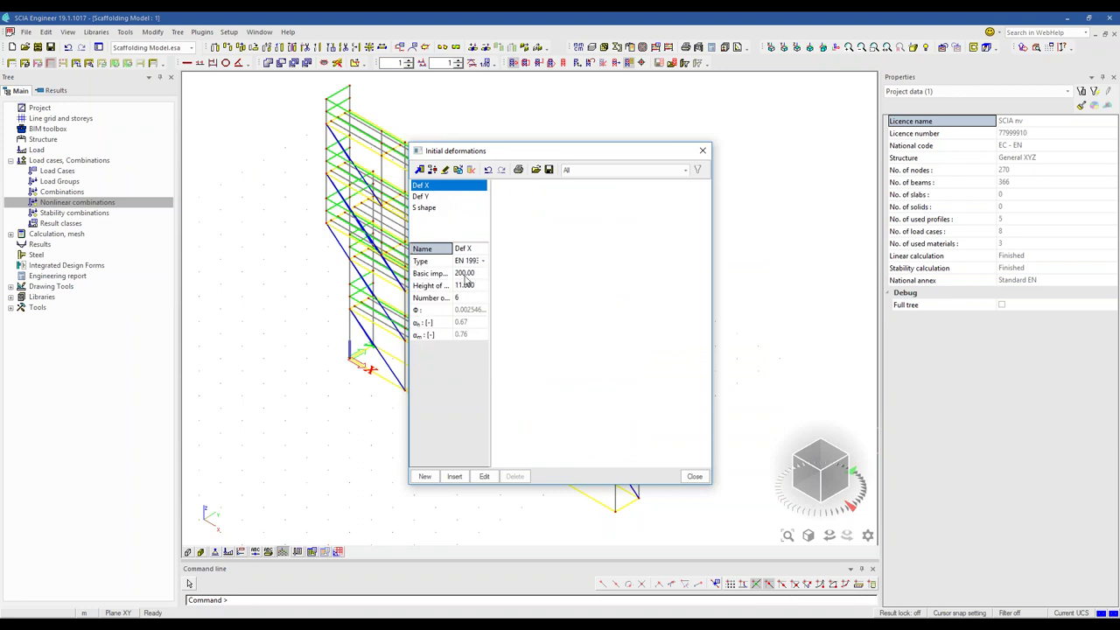
pyautogui.moveTo(491, 261); pyautogui.dragTo(504, 294)
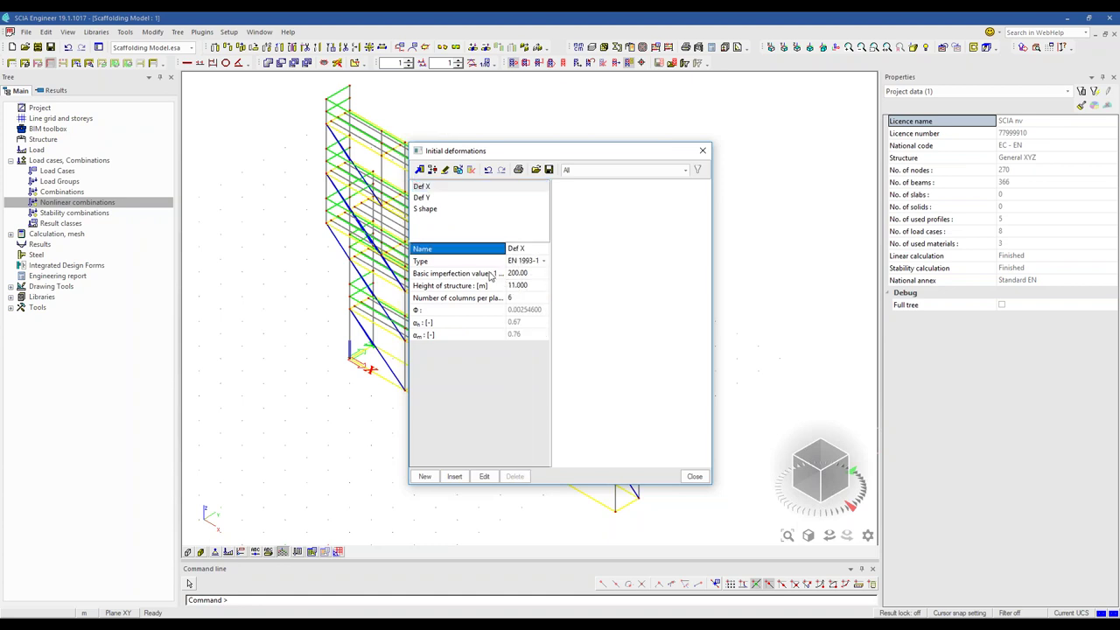
pyautogui.click(524, 275)
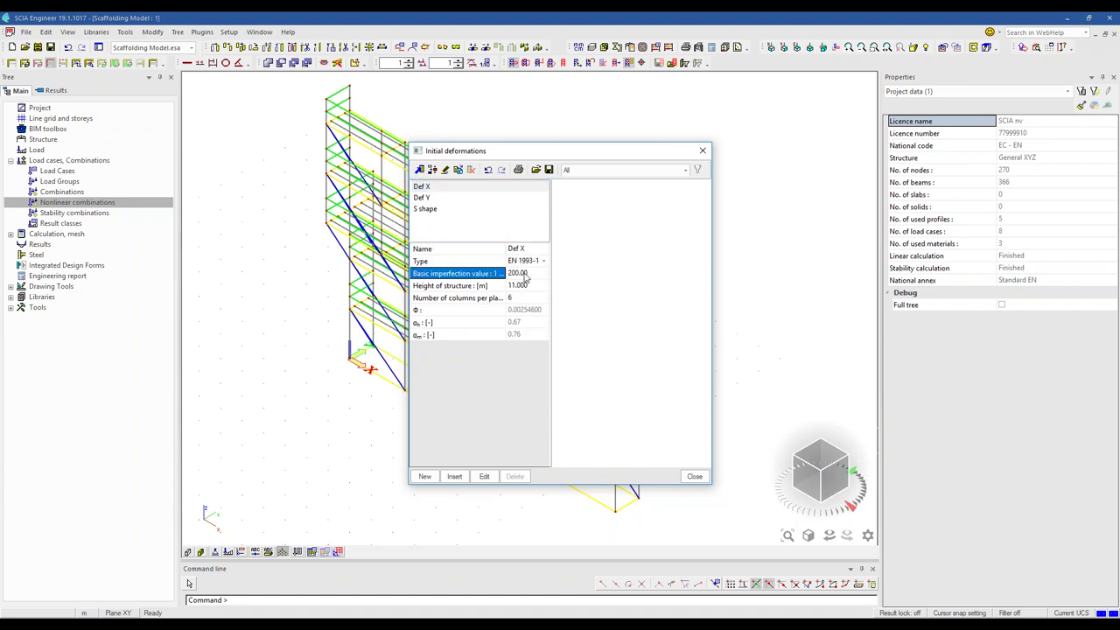
pyautogui.click(493, 325)
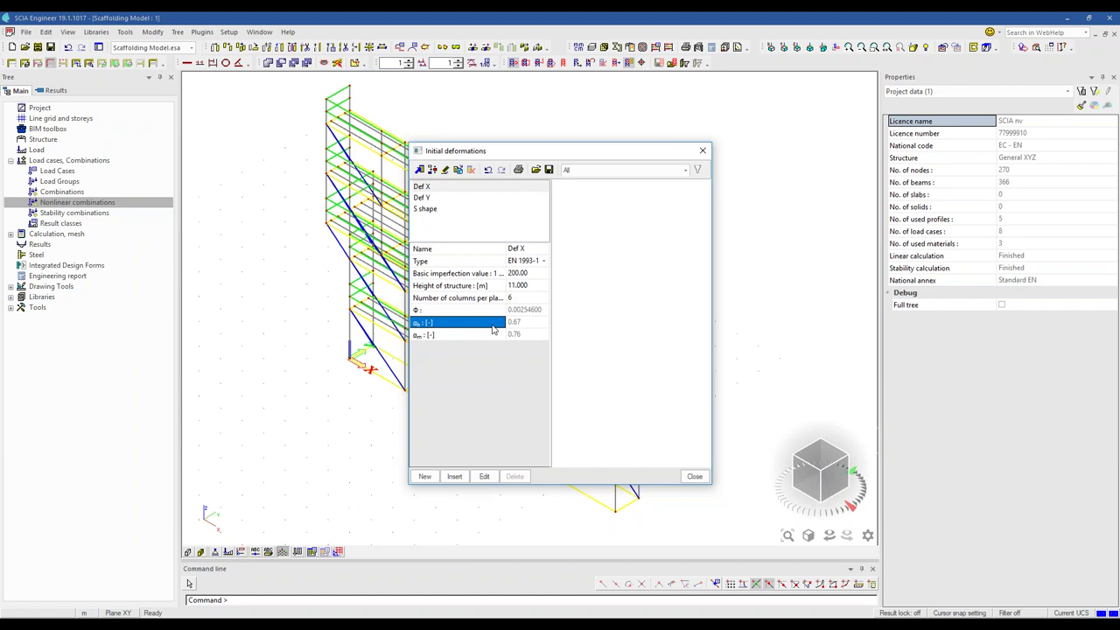
pyautogui.click(493, 336)
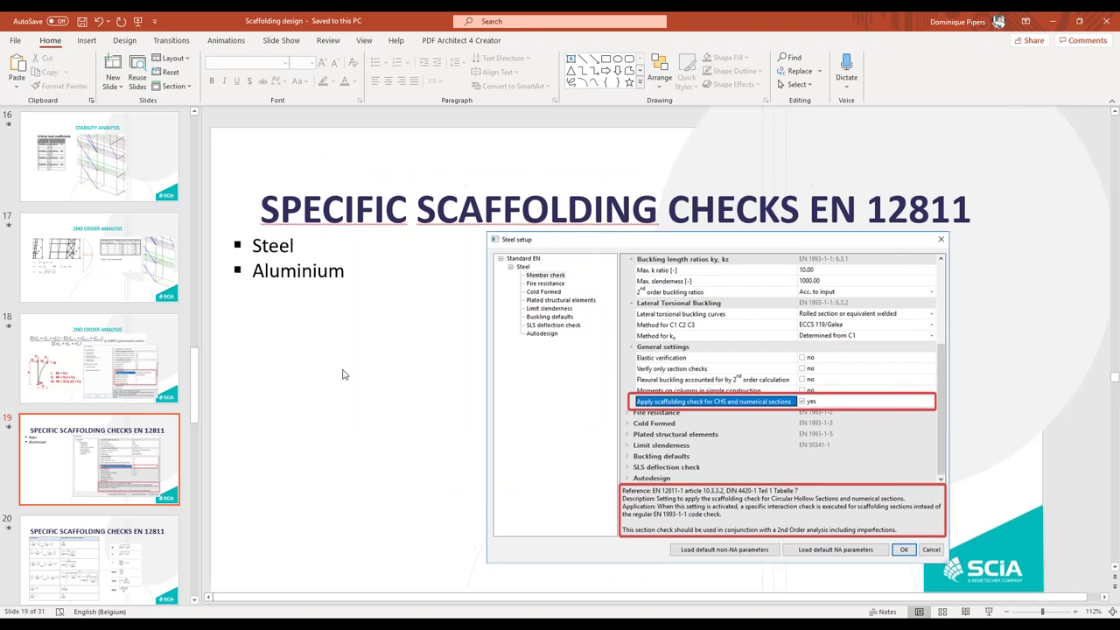
# Consult the 2nd order analysis slides in the PowerPoint presentation, return to SCIA Engineer and close the initial deformations.
pyautogui.click(96, 354)
pyautogui.click(96, 271)
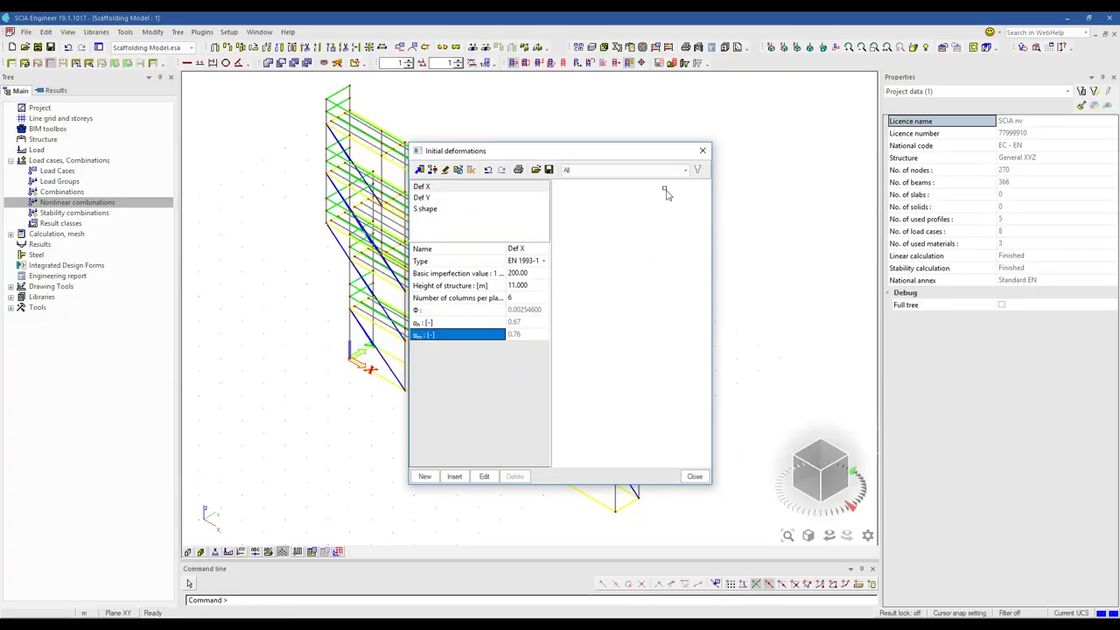
pyautogui.click(704, 153)
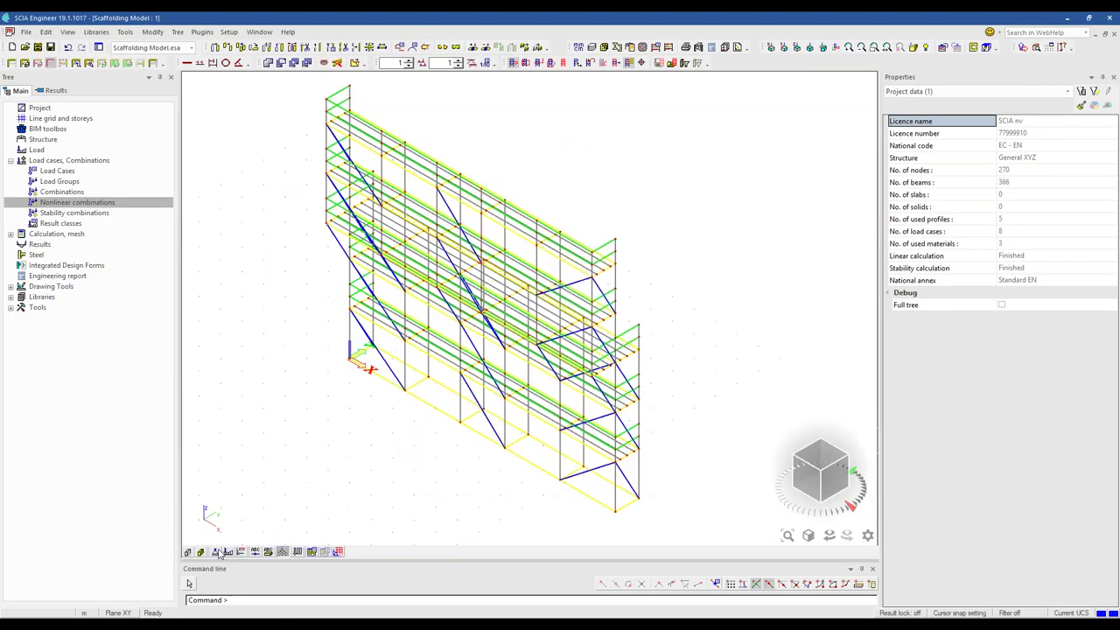
# Show the scaffold's supports and inspect the model in front elevation before restoring the axonometric view.
pyautogui.scroll(5, 389, 189)
pyautogui.scroll(-10, 389, 189)
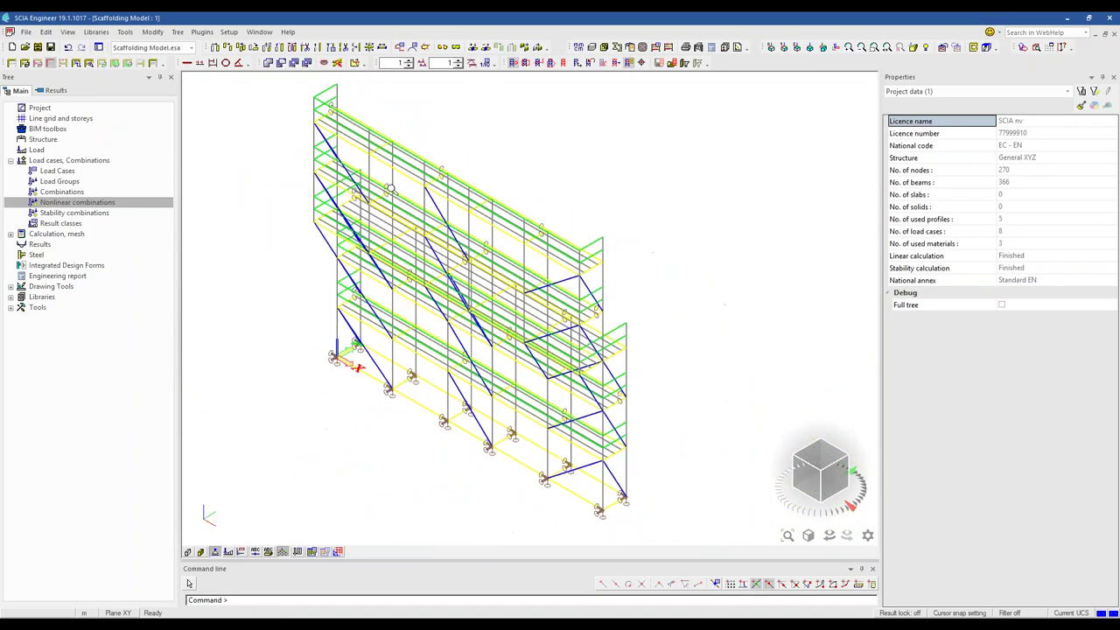
pyautogui.click(799, 474)
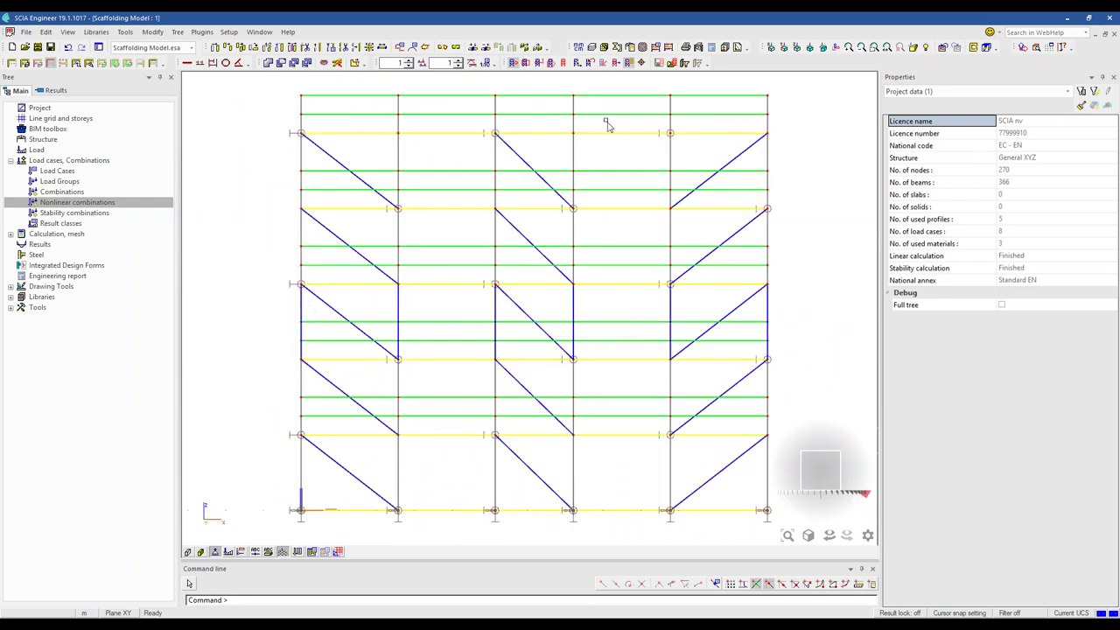
pyautogui.click(832, 457)
# Review the Def Y and S shape entries in the initial deformations library, including the S shape factor diagram.
pyautogui.click(96, 31)
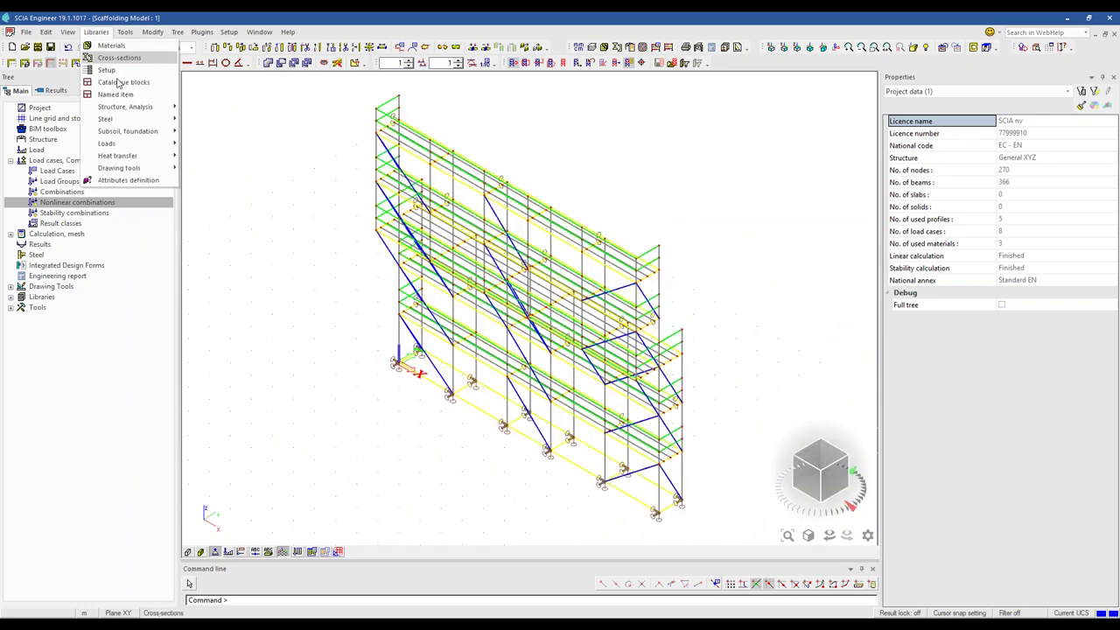
pyautogui.moveTo(125, 106)
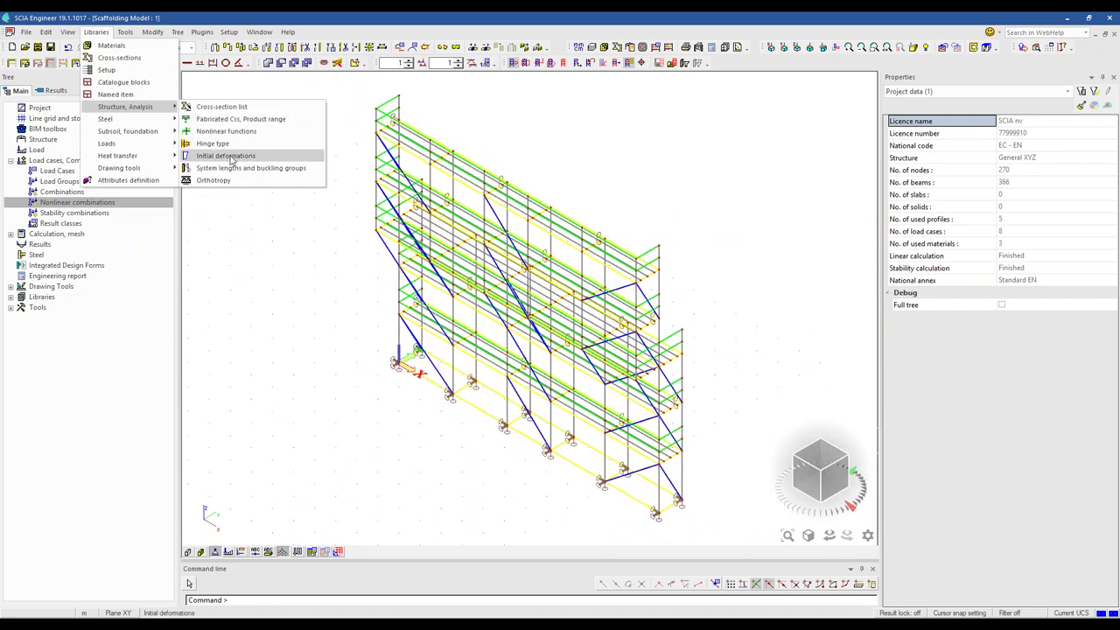
pyautogui.click(229, 156)
pyautogui.click(438, 210)
pyautogui.click(431, 198)
pyautogui.click(437, 208)
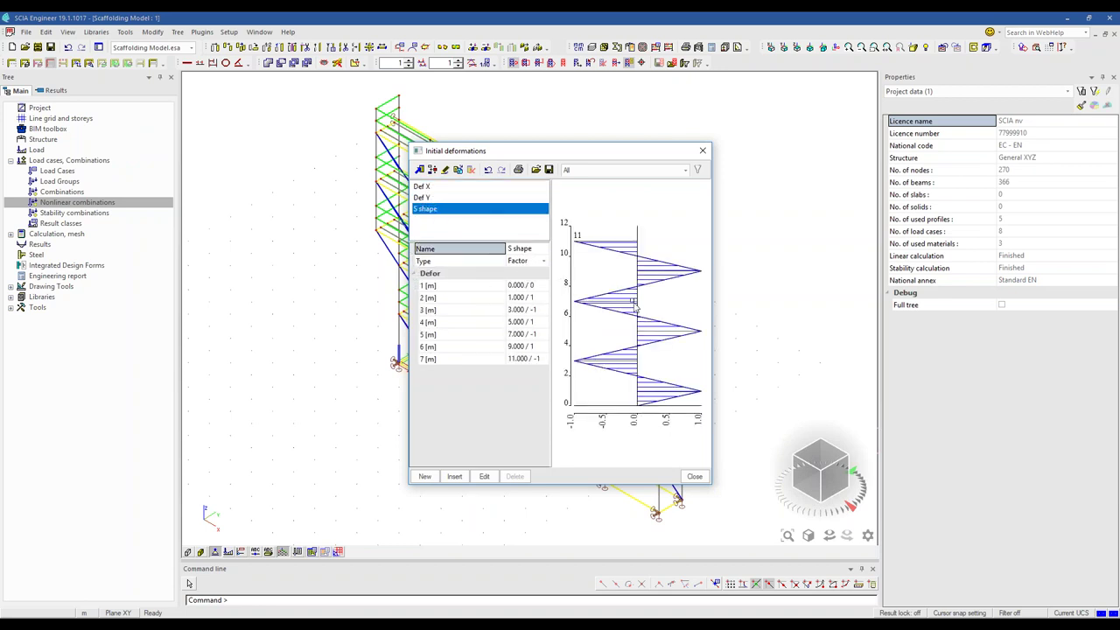
pyautogui.click(703, 150)
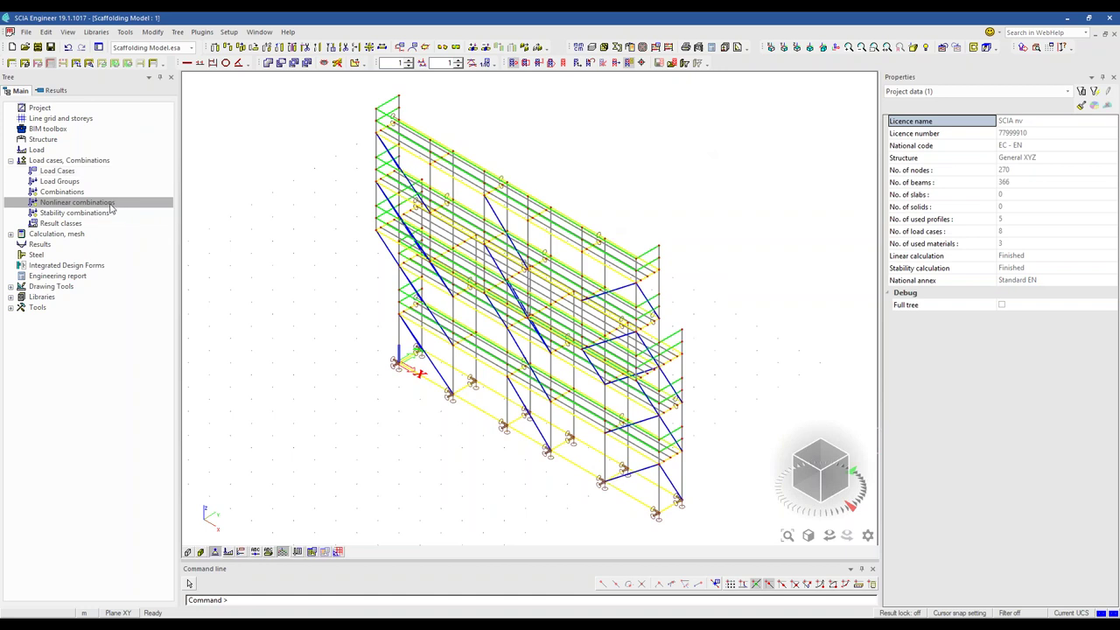
# Reopen the nonlinear combinations and set the global imperfection of NC_CO1 to Simple inclination.
pyautogui.click(586, 310)
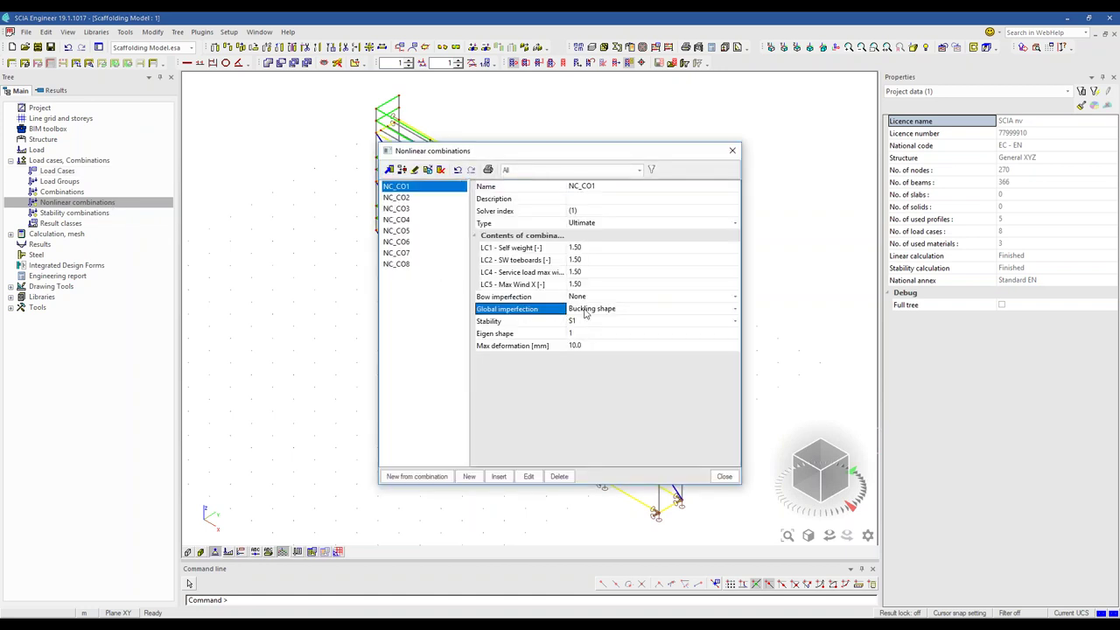
pyautogui.click(585, 310)
pyautogui.click(593, 330)
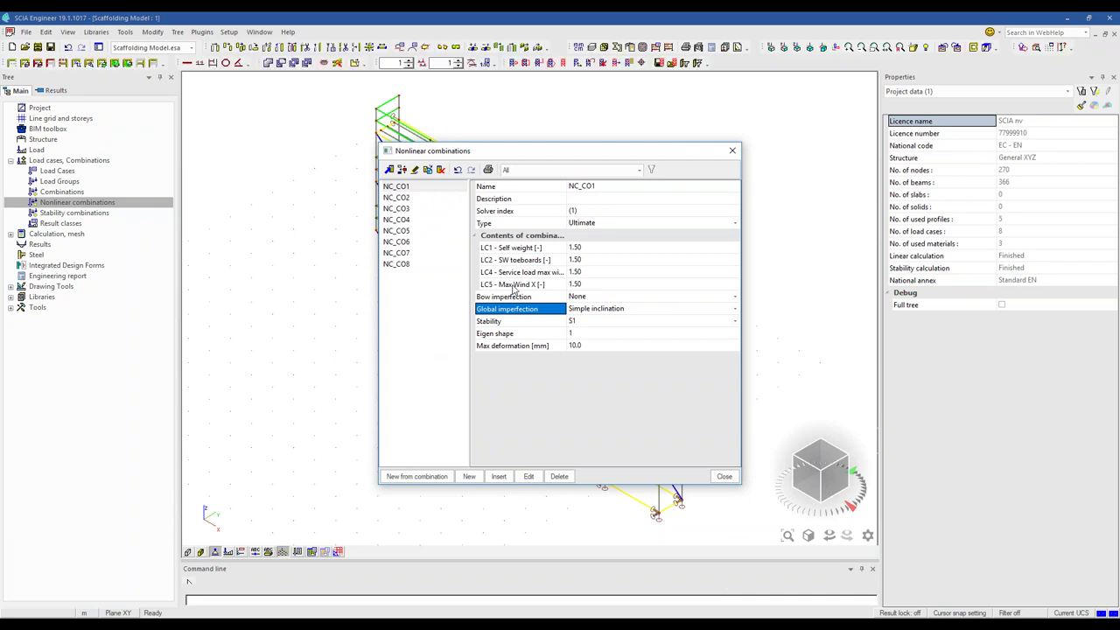
# Set NC_CO1's global imperfection to Inclination functions, using Def X with the S shape factor for dx along Z.
pyautogui.click(592, 311)
pyautogui.click(597, 345)
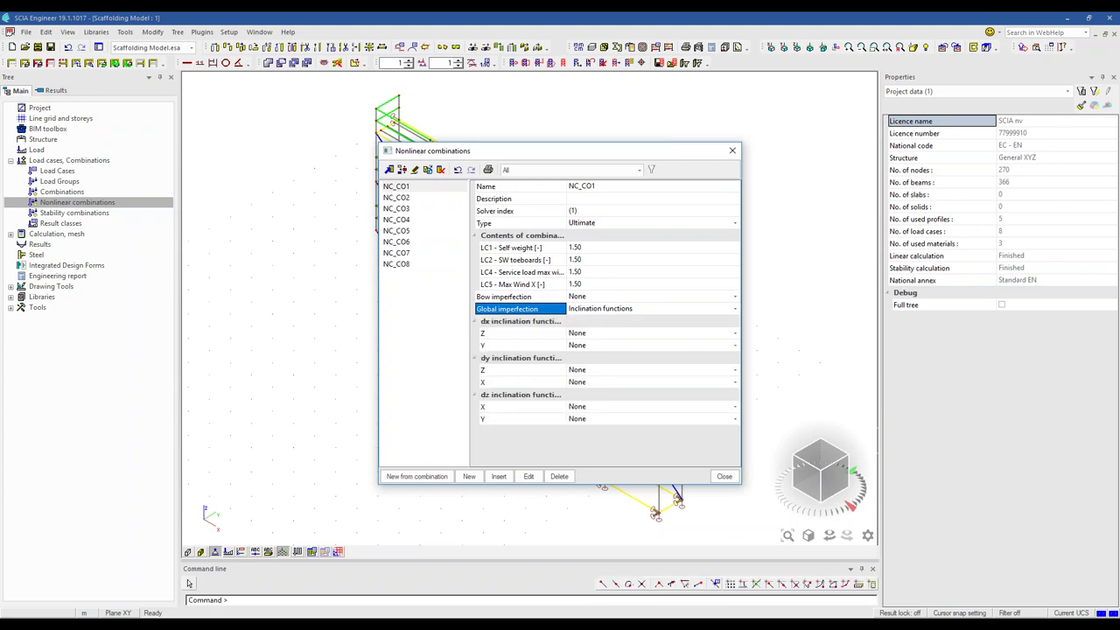
pyautogui.click(613, 334)
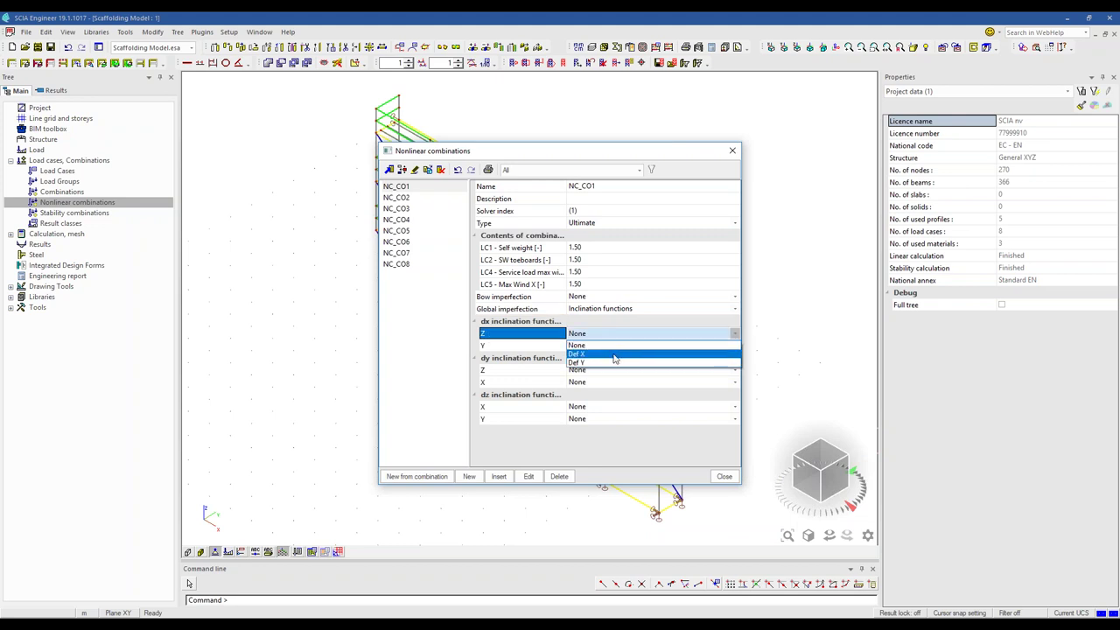
pyautogui.click(614, 358)
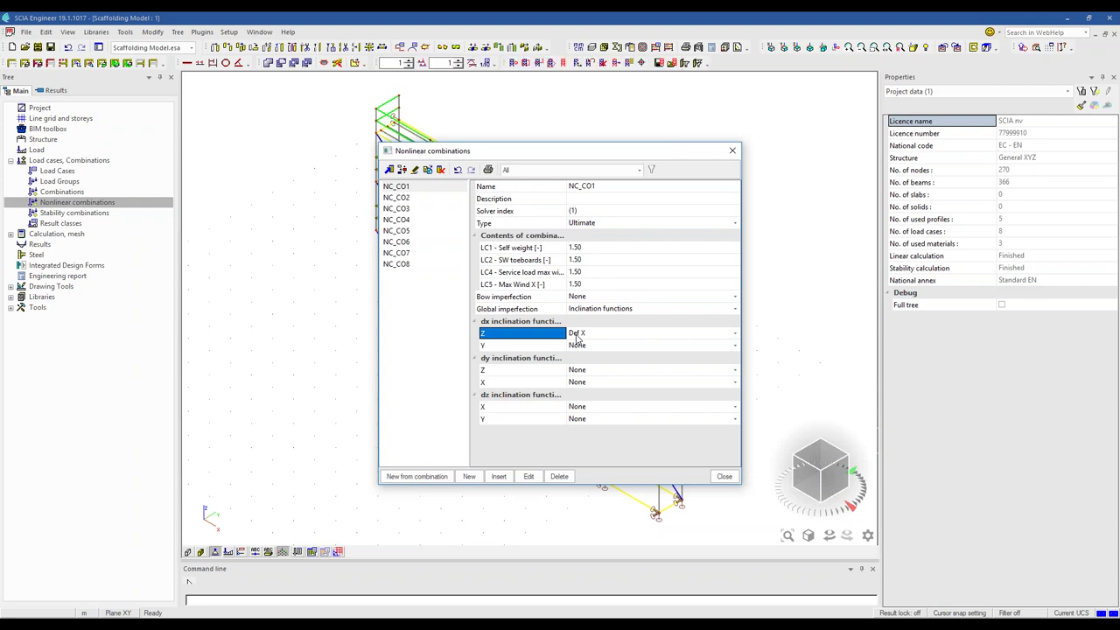
pyautogui.click(559, 348)
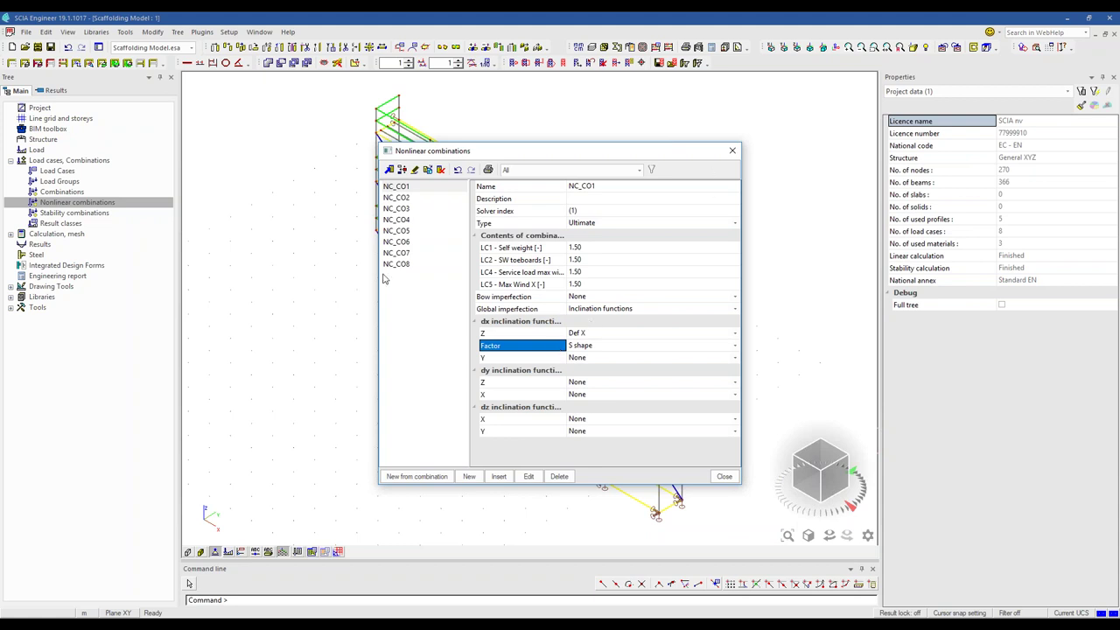
# Compare the load contents and inclination functions of nonlinear combinations NC_CO4 and NC_CO5.
pyautogui.click(400, 220)
pyautogui.click(401, 231)
pyautogui.click(406, 219)
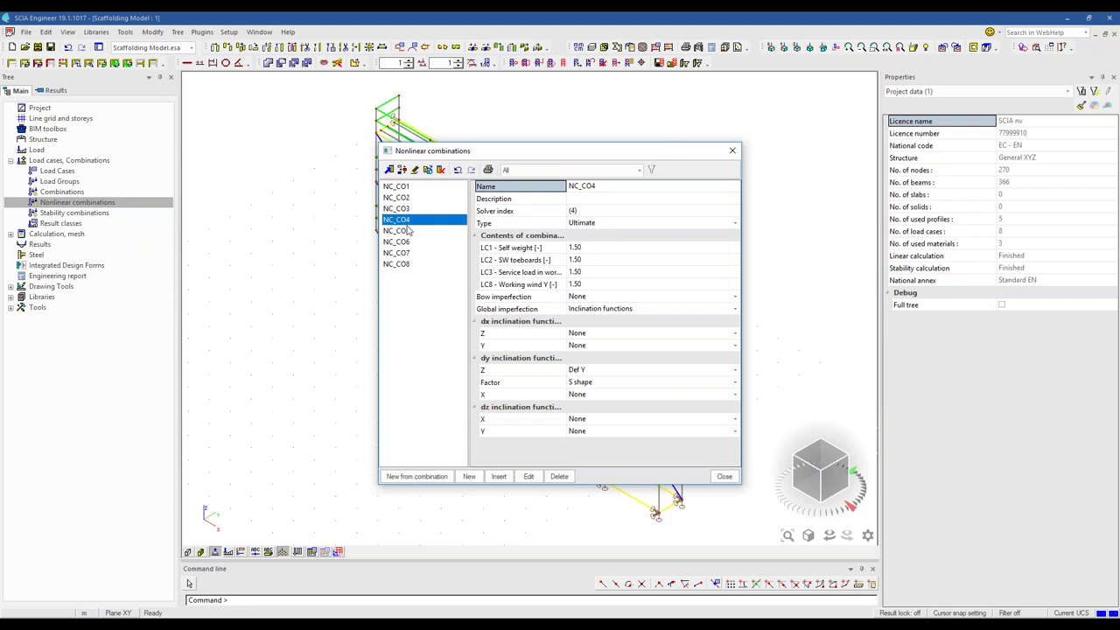
pyautogui.click(406, 231)
# Set the bow imperfection of nonlinear combinations NC_CO1 to NC_CO4 to According to buckling data.
pyautogui.click(407, 219)
pyautogui.keyDown('shift'); pyautogui.click(401, 186); pyautogui.keyUp('shift')
pyautogui.click(541, 288)
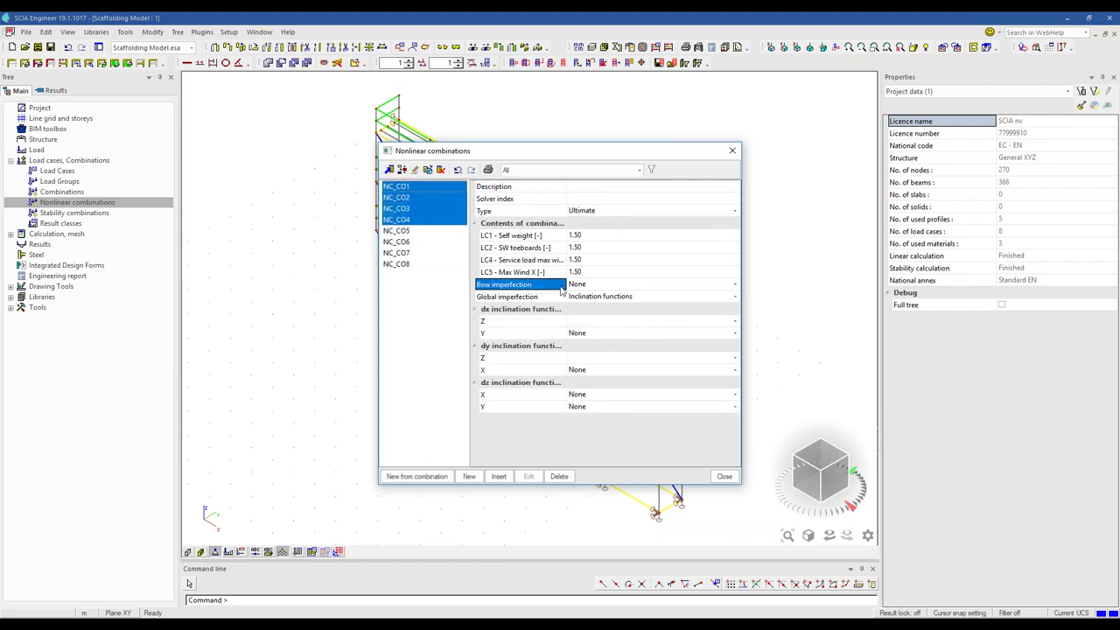
pyautogui.click(590, 285)
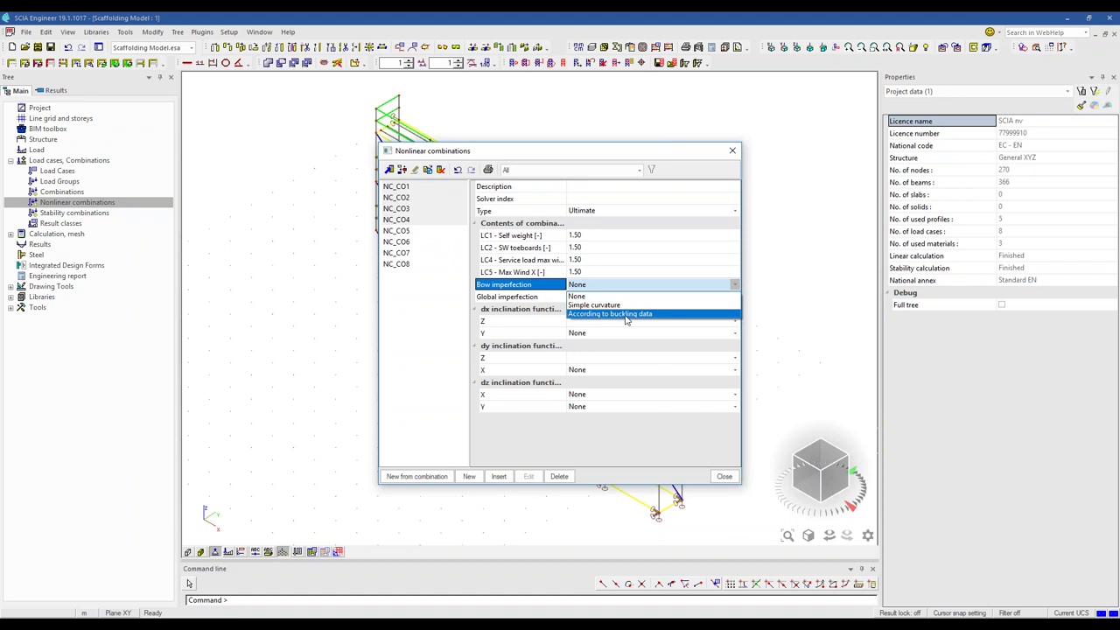
pyautogui.click(623, 314)
pyautogui.click(732, 151)
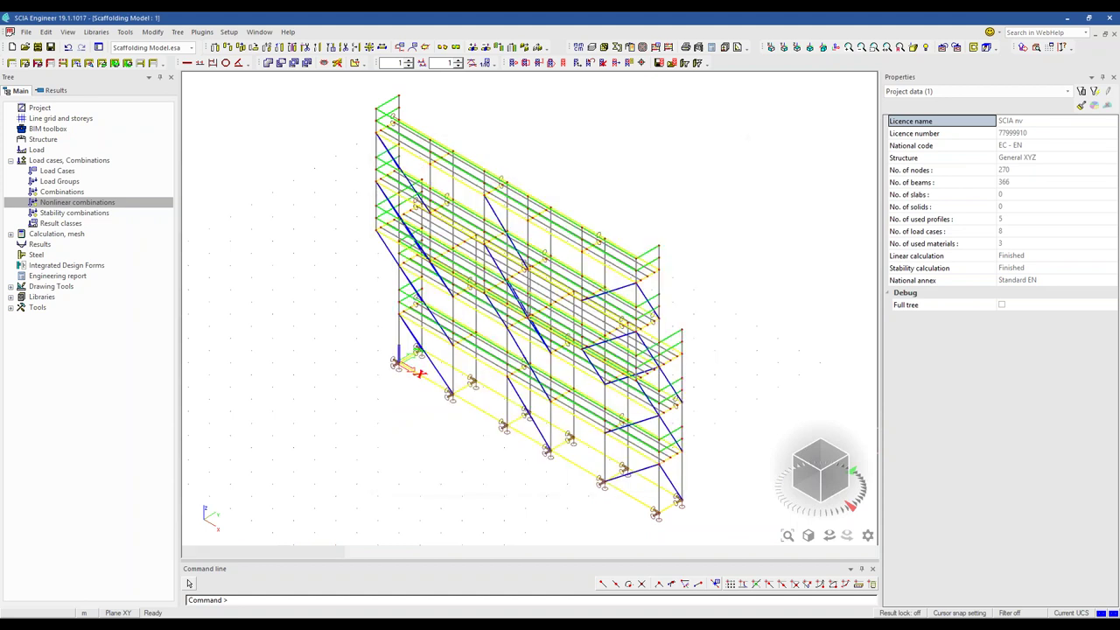
# Examine the bow imperfection e0,y options in the system lengths and buckling settings of column B156.
pyautogui.click(684, 369)
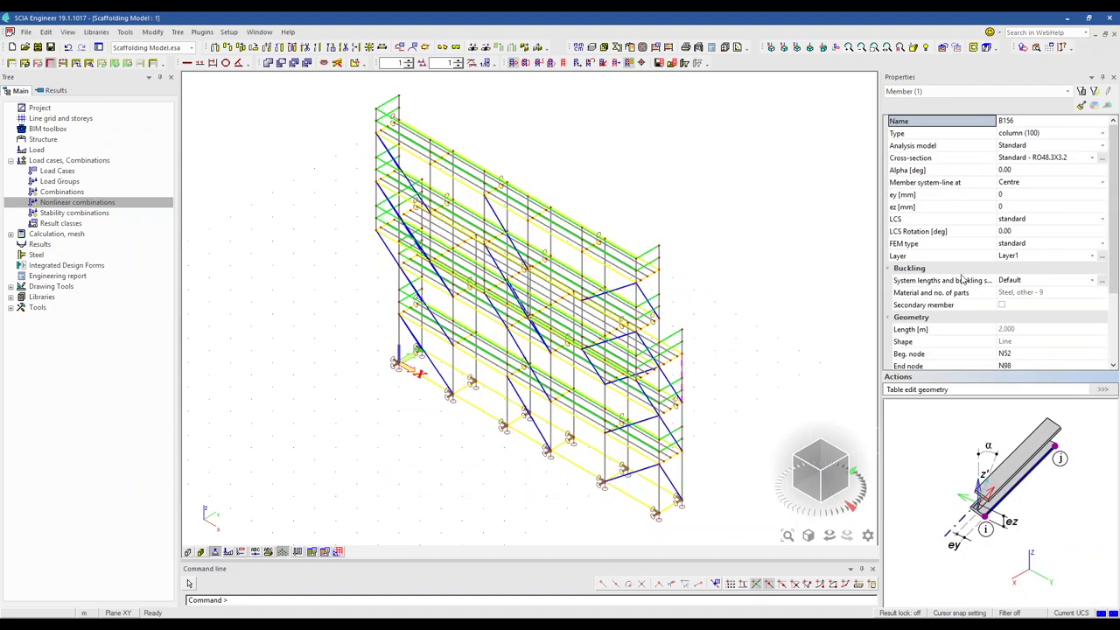
pyautogui.click(976, 284)
pyautogui.click(1103, 280)
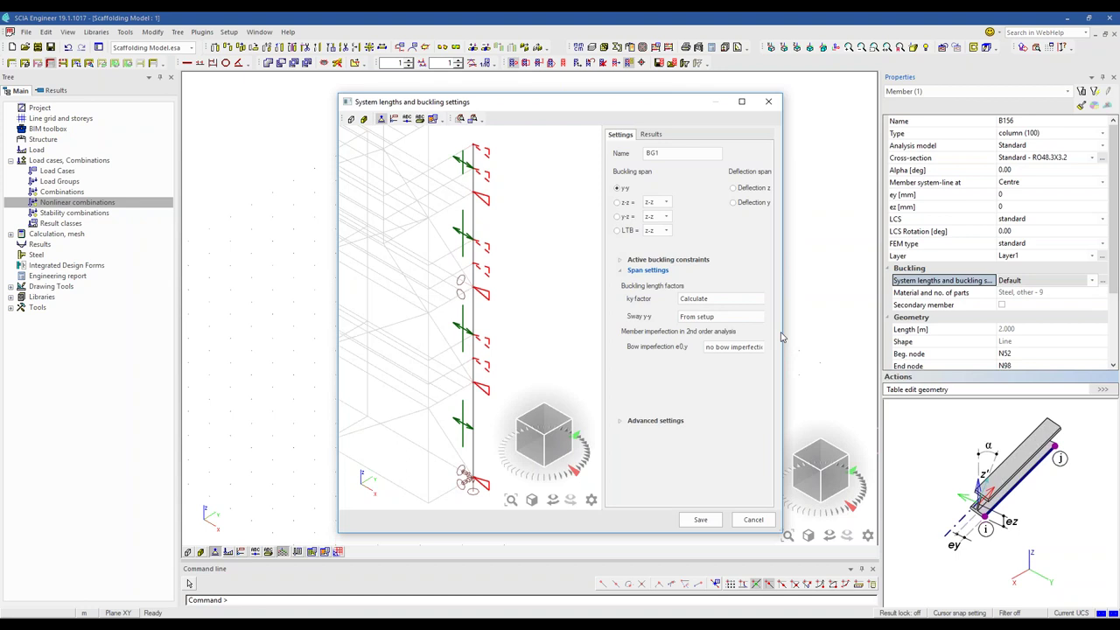
pyautogui.click(735, 347)
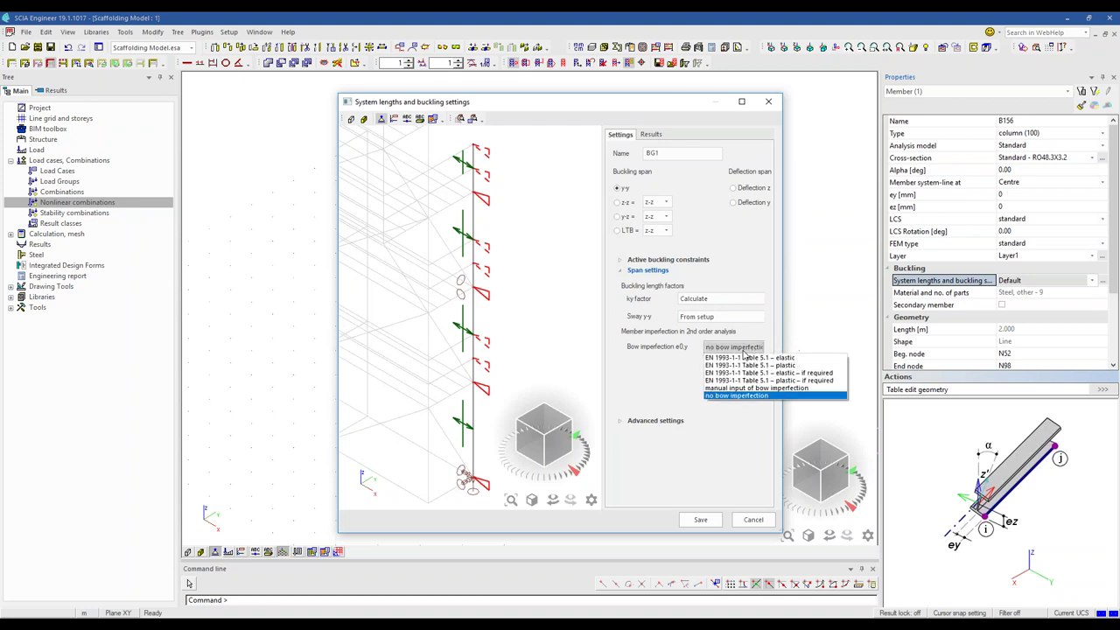
pyautogui.click(768, 102)
pyautogui.click(768, 102)
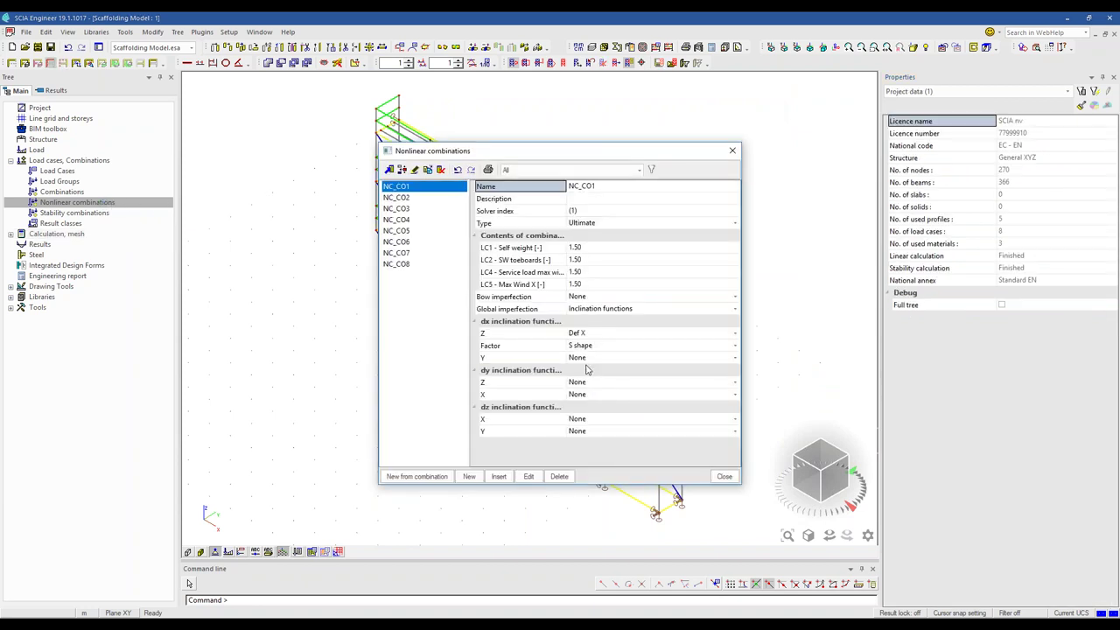
# Reopen the nonlinear combinations and set the bow imperfection of NC_CO1 to NC_CO4 to Simple curvature.
pyautogui.keyDown('shift'); pyautogui.click(413, 221); pyautogui.keyUp('shift')
pyautogui.click(601, 285)
pyautogui.click(588, 306)
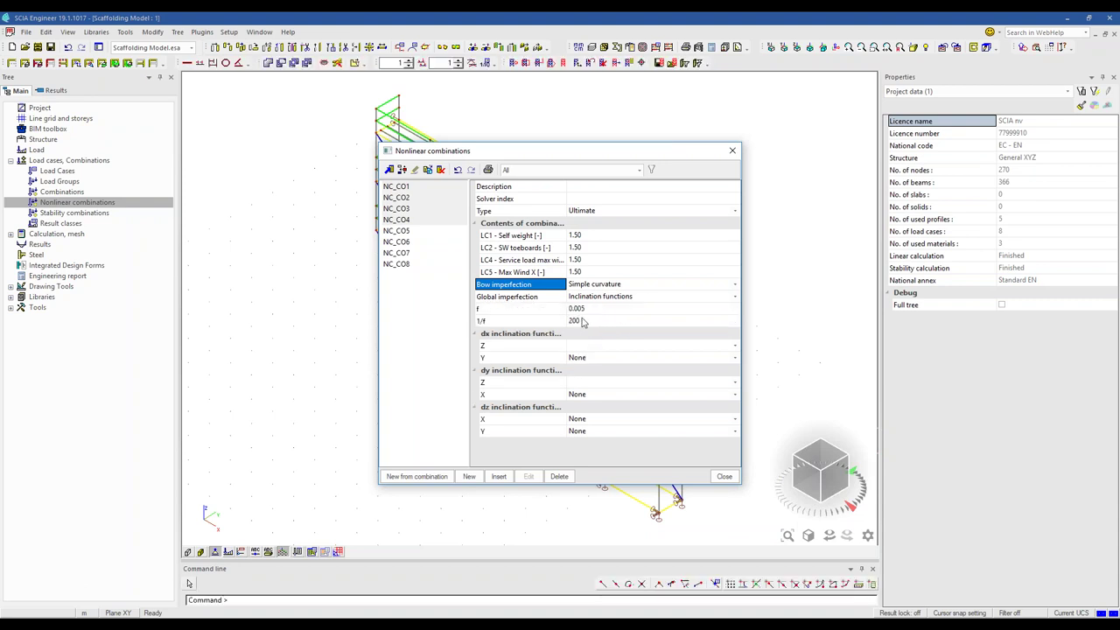
pyautogui.click(586, 322)
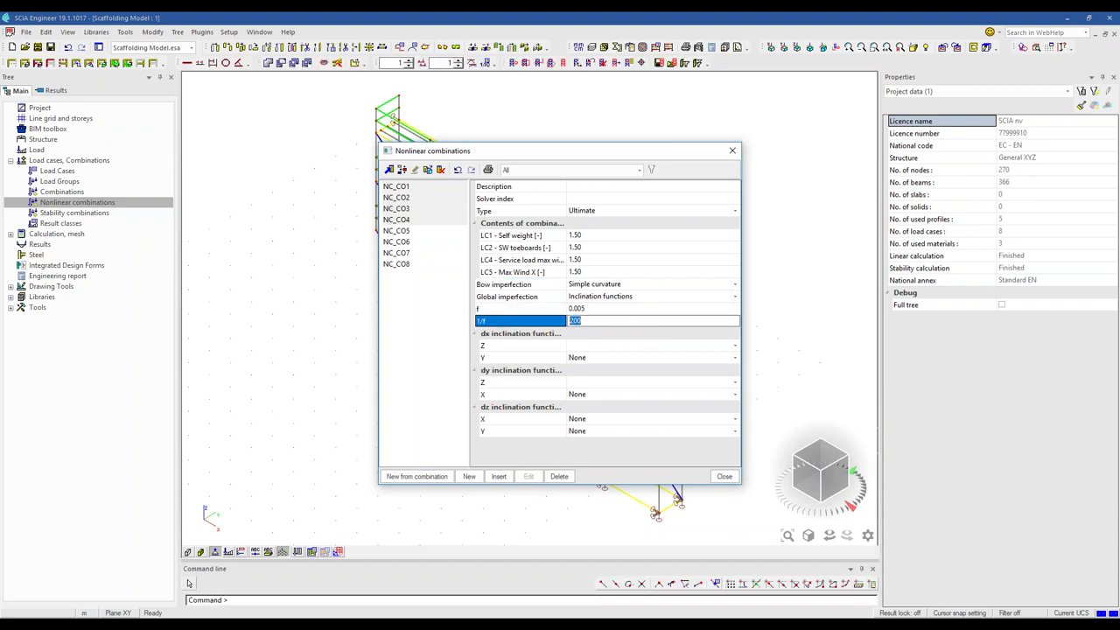
pyautogui.click(733, 154)
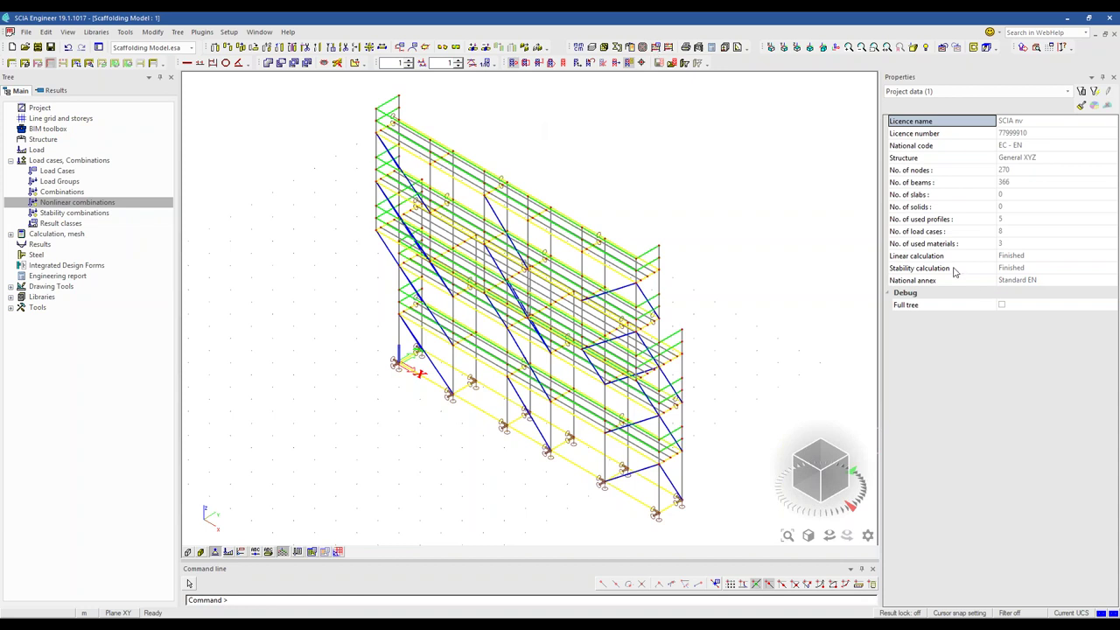
# Run the FE analysis with linear, nonlinear and linear stability calculations, leaving out nonlinear stability.
pyautogui.click(656, 49)
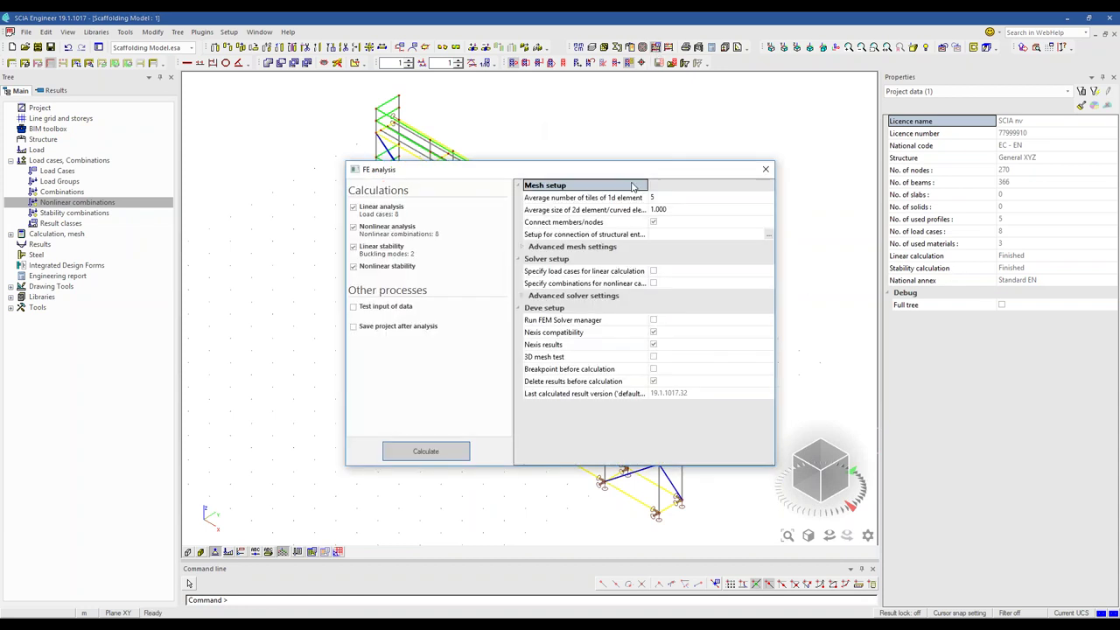
pyautogui.click(364, 274)
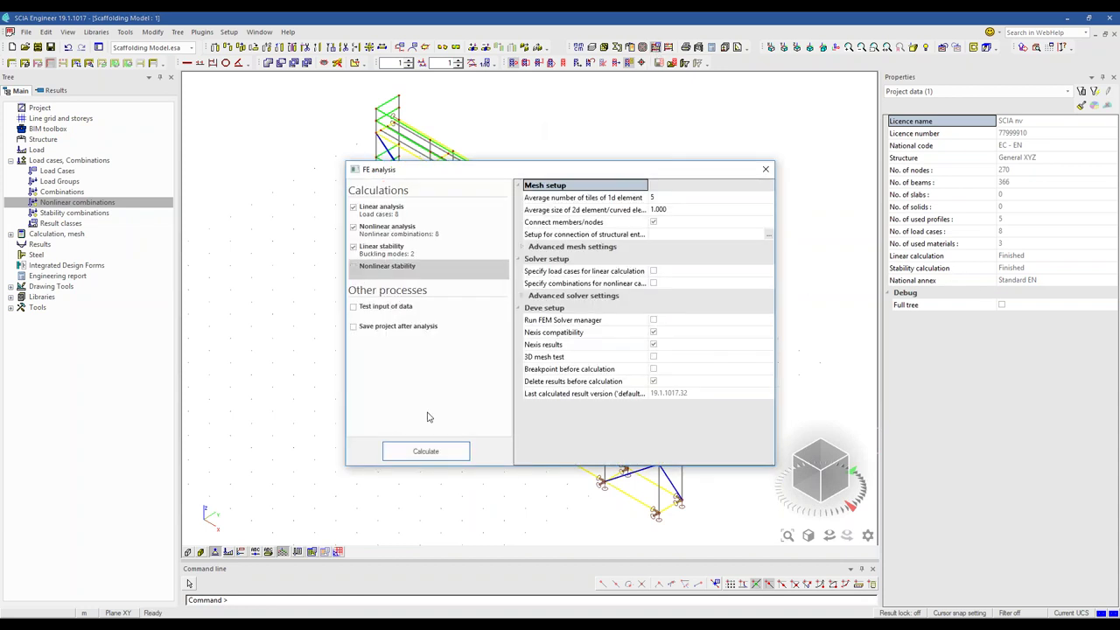
pyautogui.click(439, 449)
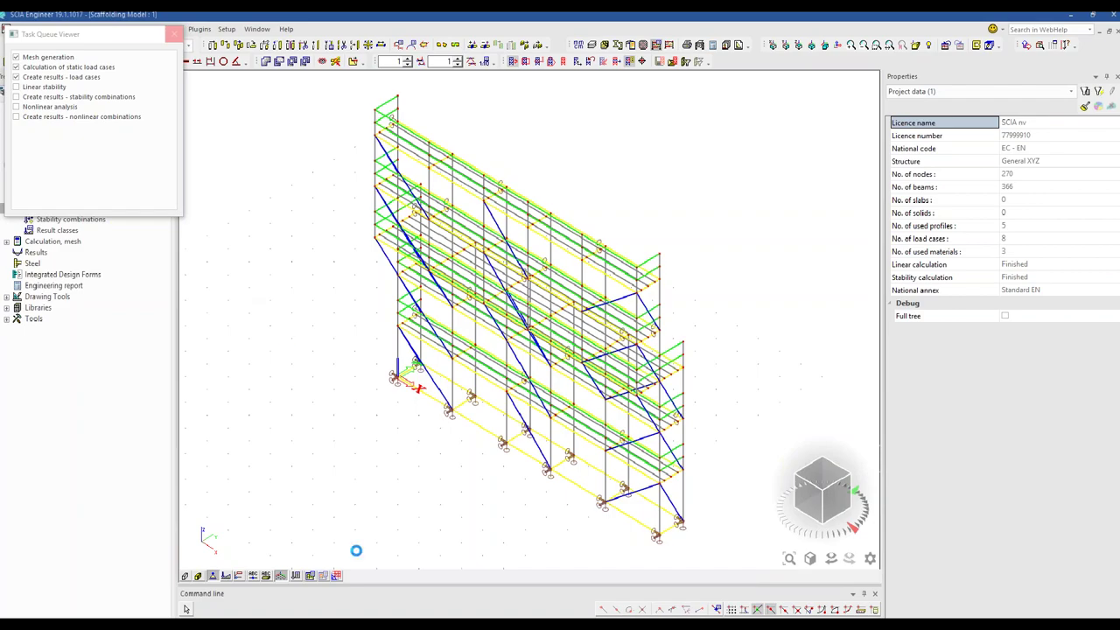
# Select the EN 12811 scaffolding checks slide in PowerPoint, dismiss SCIA Engineer's analysis summary, and start the slide show from that slide.
pyautogui.scroll(-3, 138, 422)
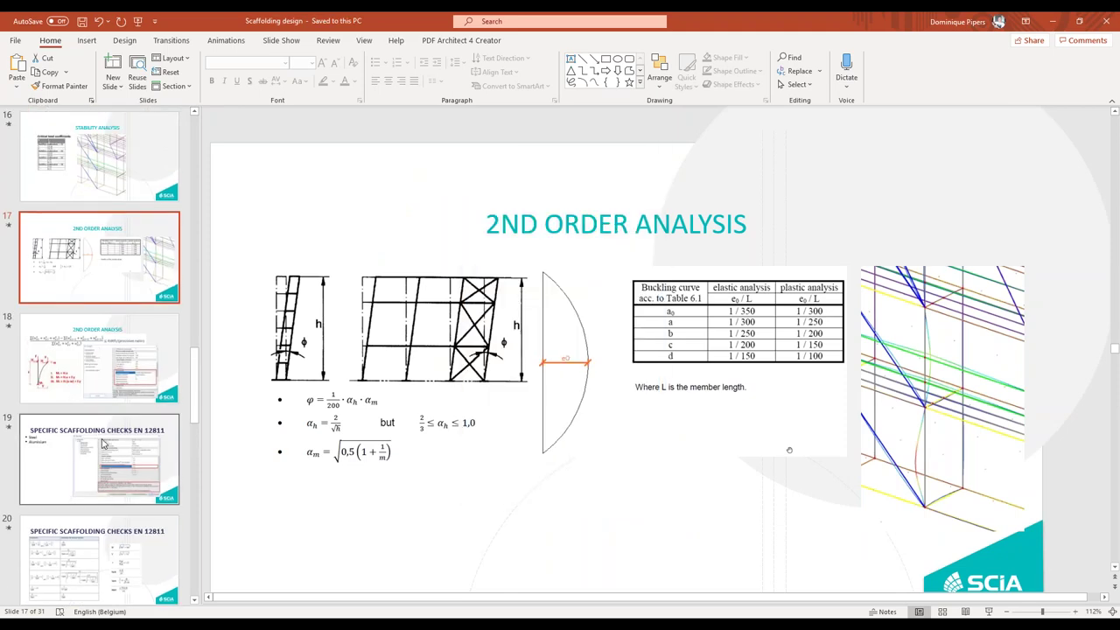
pyautogui.click(102, 444)
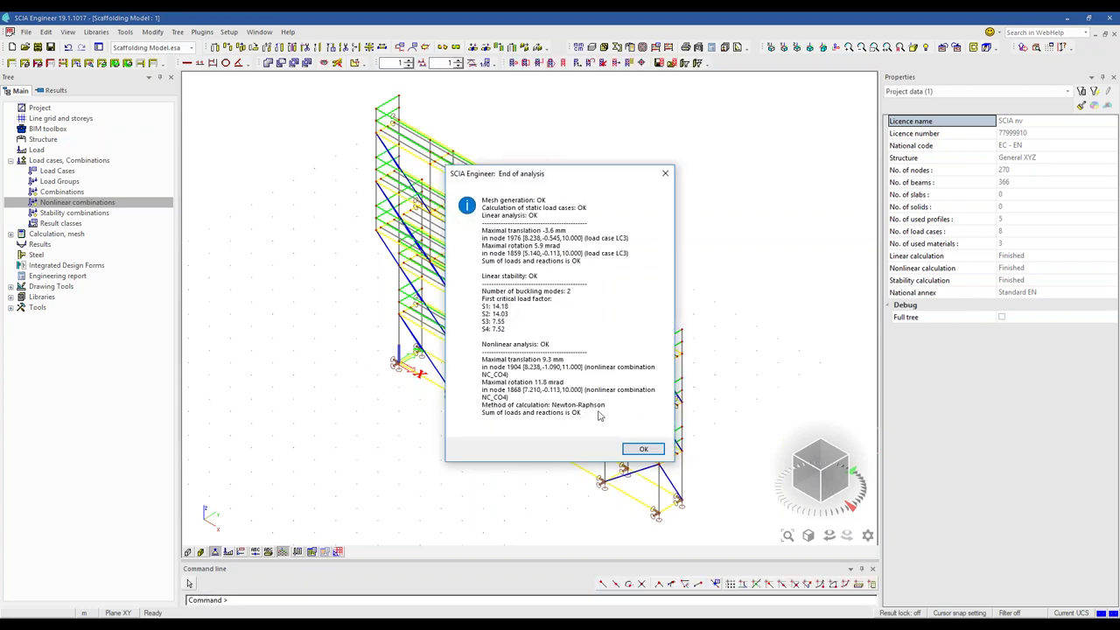
pyautogui.click(637, 448)
pyautogui.hotkey('alt', 'Tab')
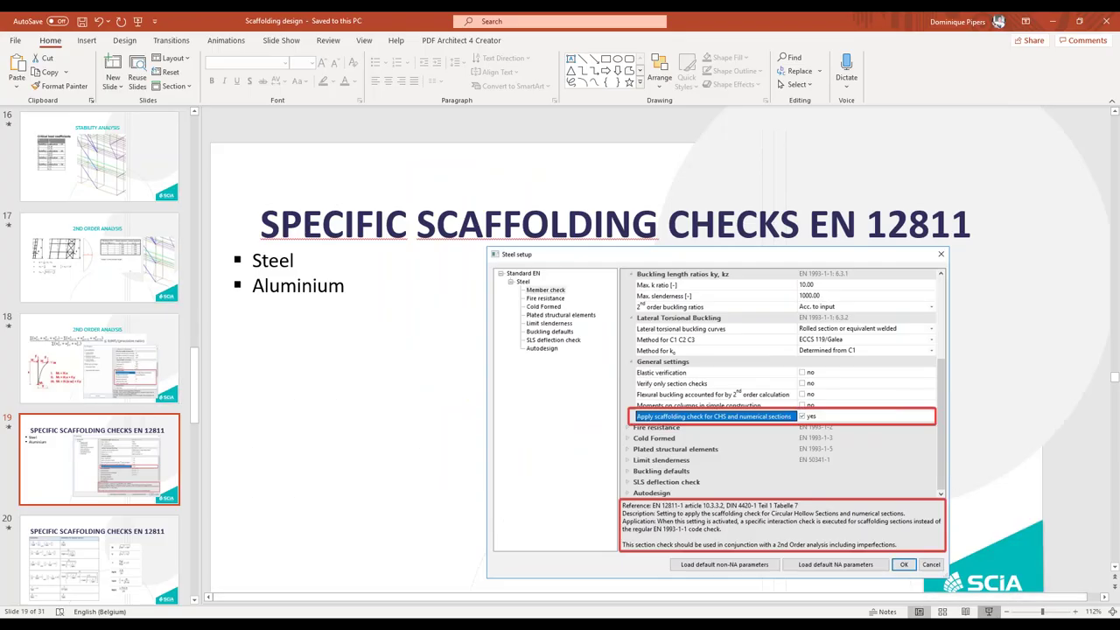
pyautogui.click(989, 611)
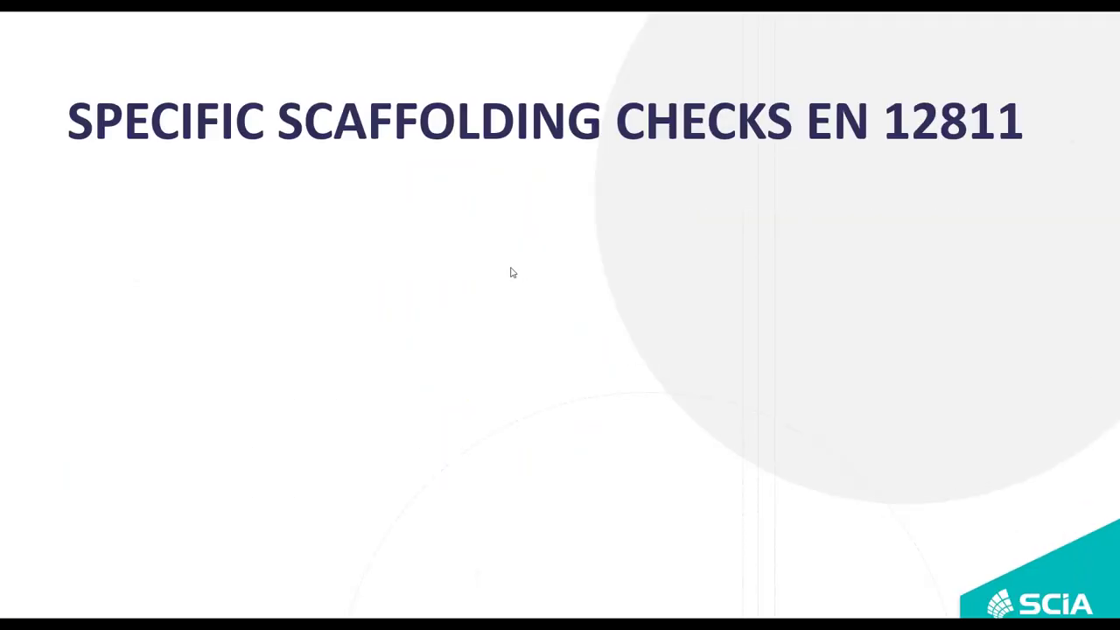
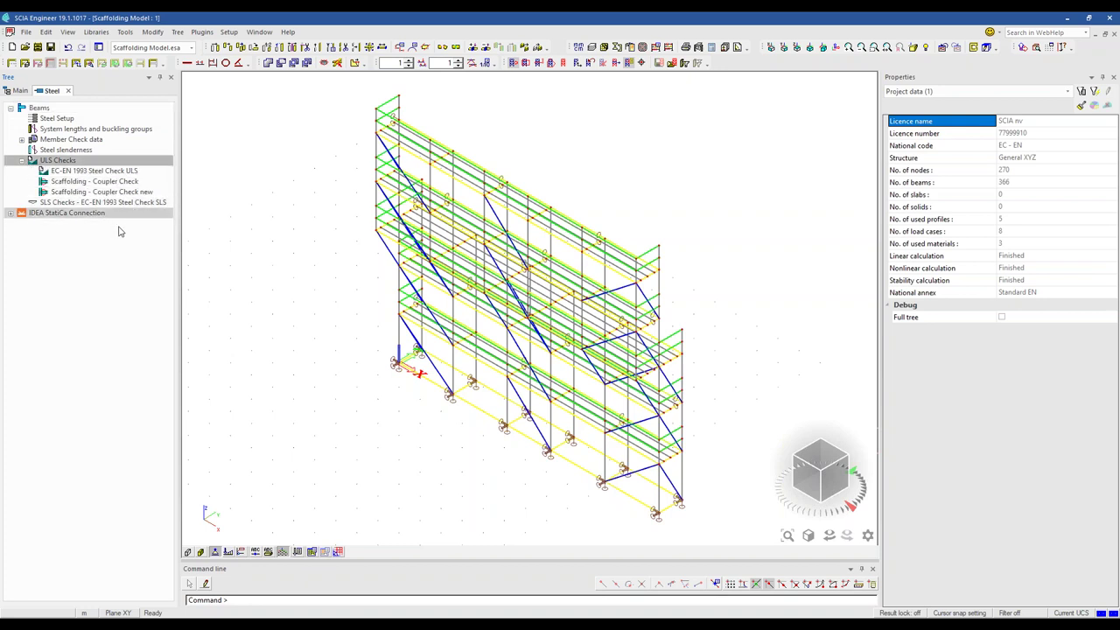
# Run the EC-EN 1993 Steel Check ULS on all members for the result class All ULS.
pyautogui.click(114, 170)
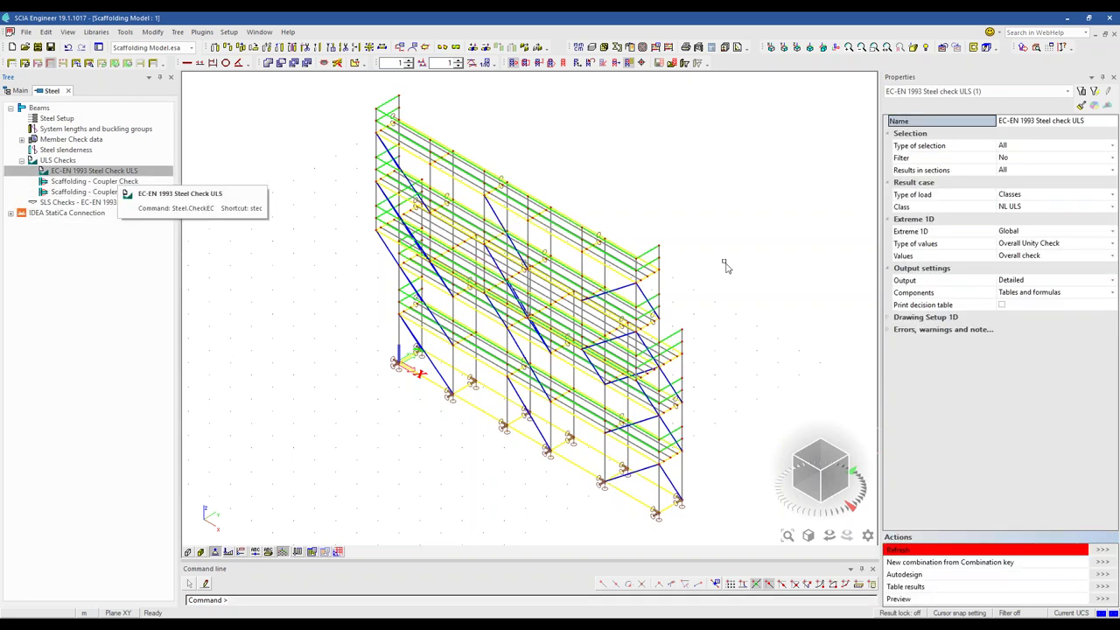
pyautogui.click(1033, 208)
pyautogui.click(1036, 208)
pyautogui.click(1026, 217)
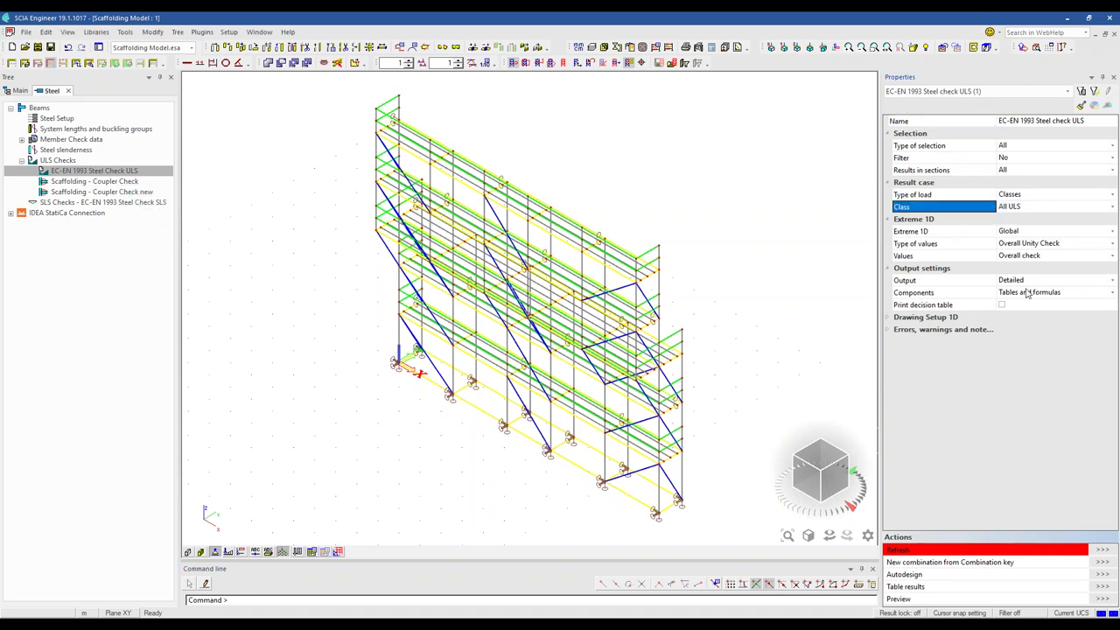
pyautogui.click(1102, 549)
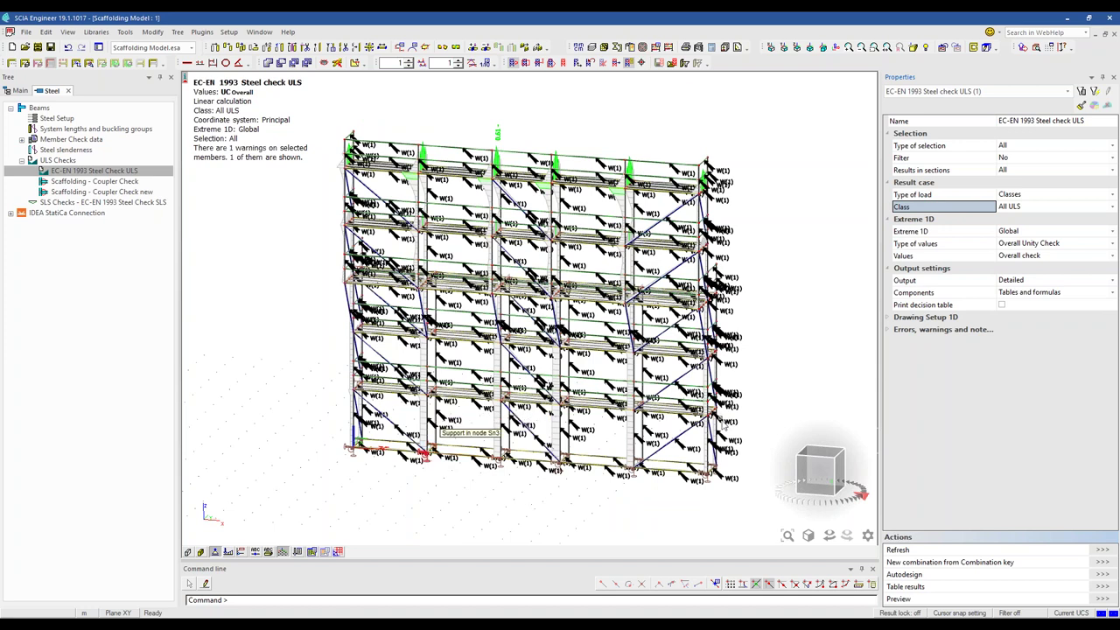
# Preview the detailed steel check report for All ULS and review the scaffolding check for tubular members.
pyautogui.moveTo(735, 371)
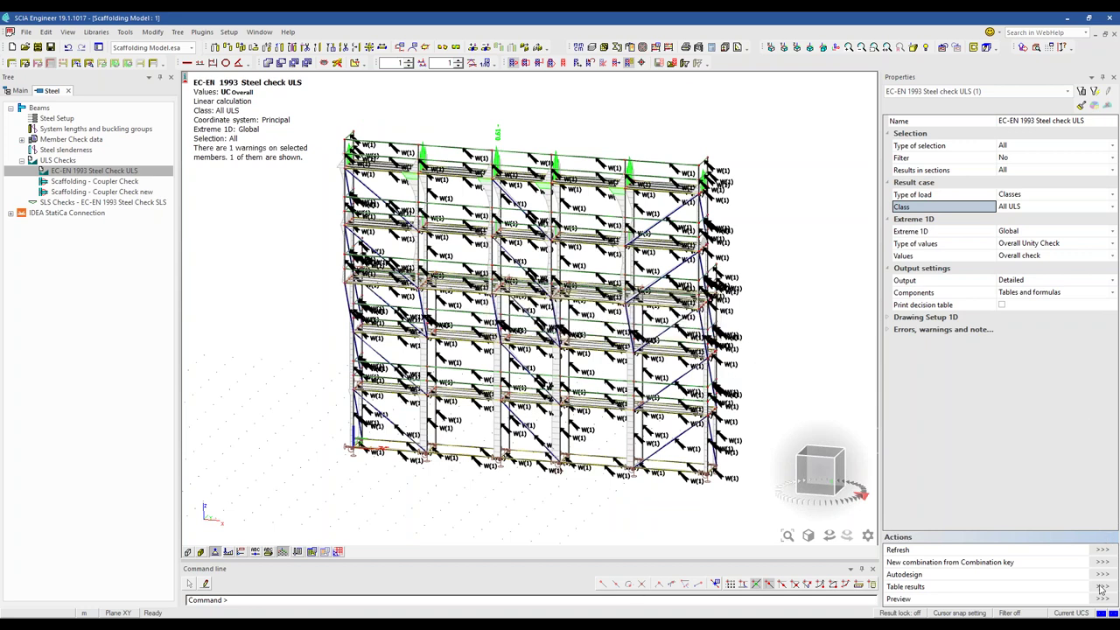
pyautogui.click(897, 598)
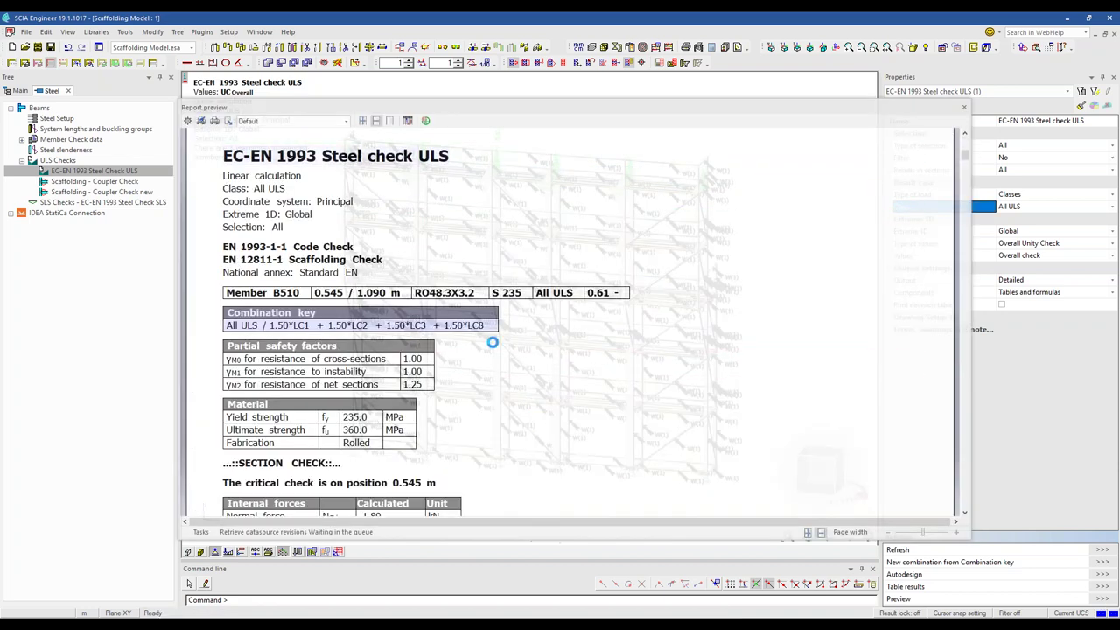
pyautogui.scroll(-10, 492, 338)
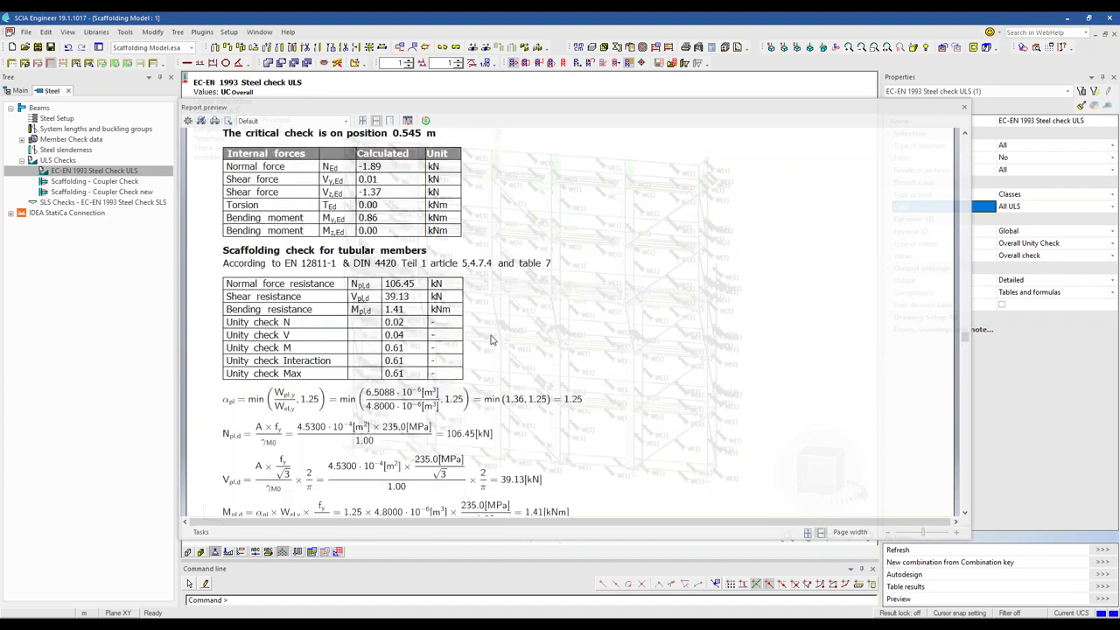
pyautogui.scroll(-5, 492, 339)
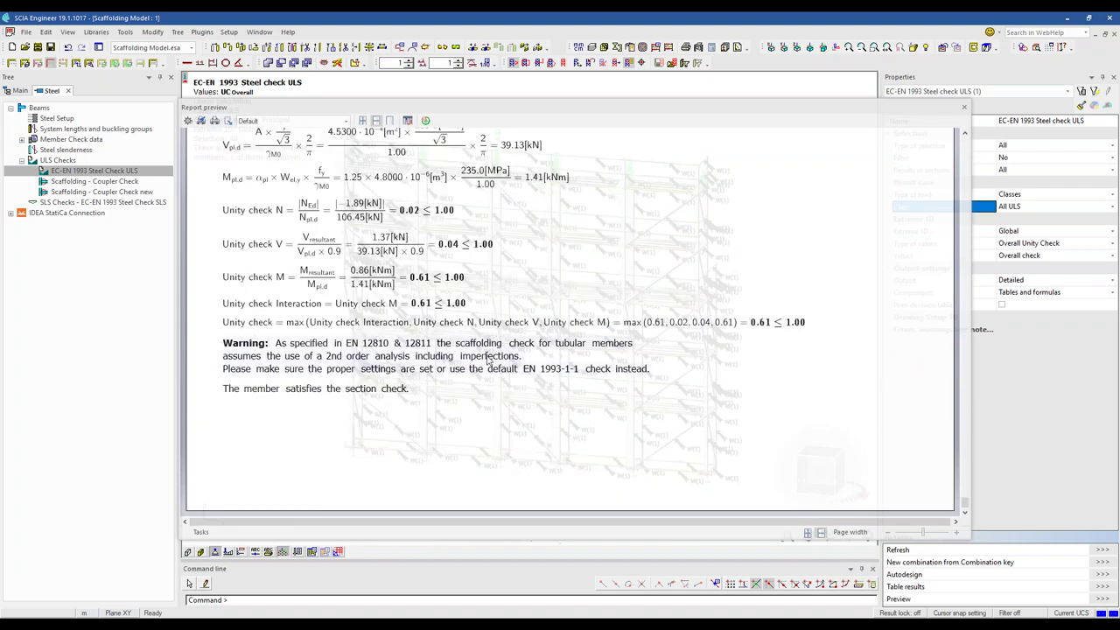
pyautogui.click(966, 108)
# Rerun the steel check for the result class NL ULS and review the unity checks in its report preview.
pyautogui.click(1021, 205)
pyautogui.click(1020, 231)
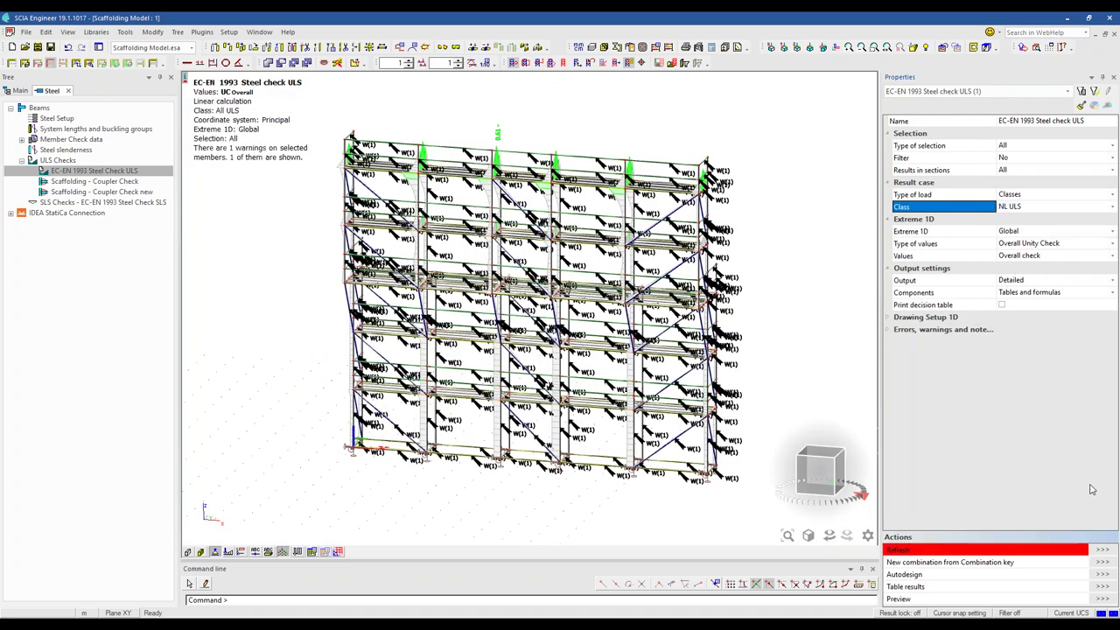
pyautogui.click(1102, 549)
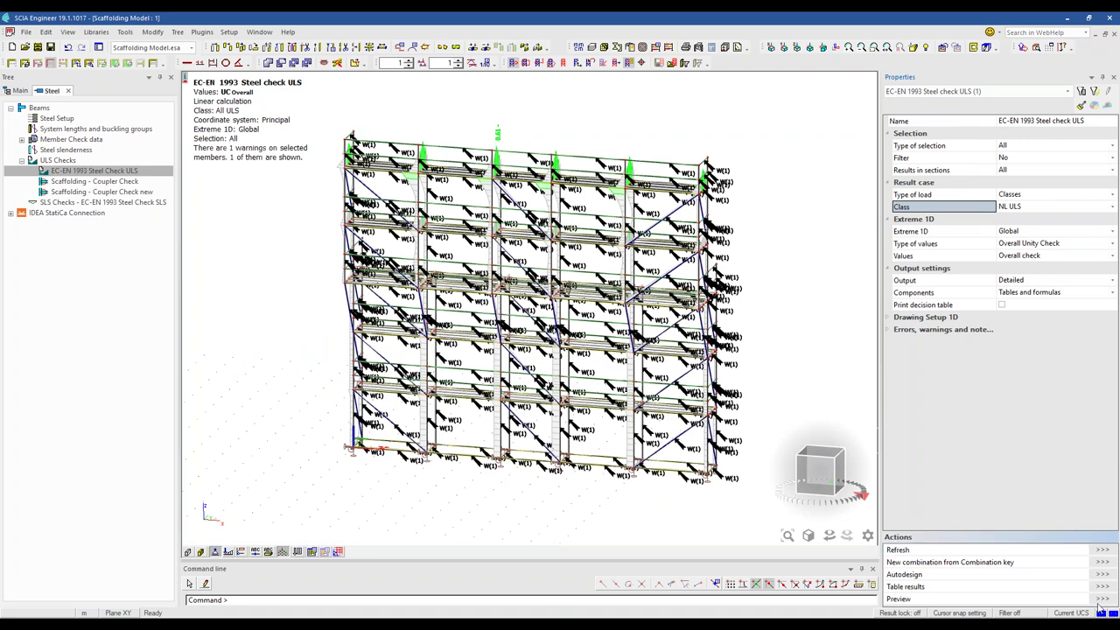
pyautogui.click(1101, 600)
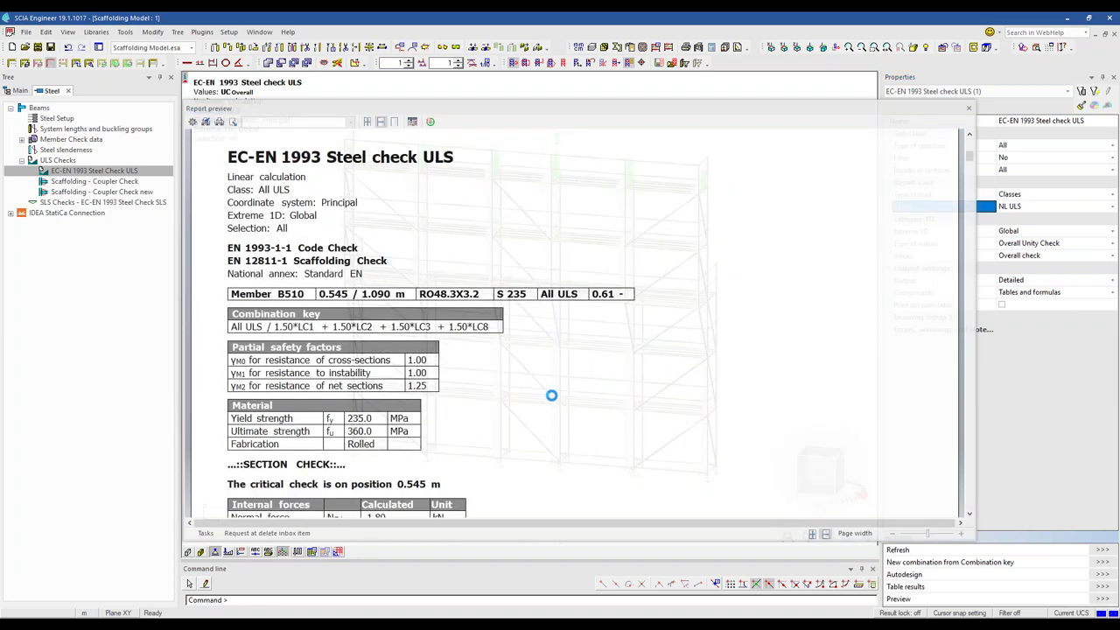
pyautogui.scroll(-10, 538, 378)
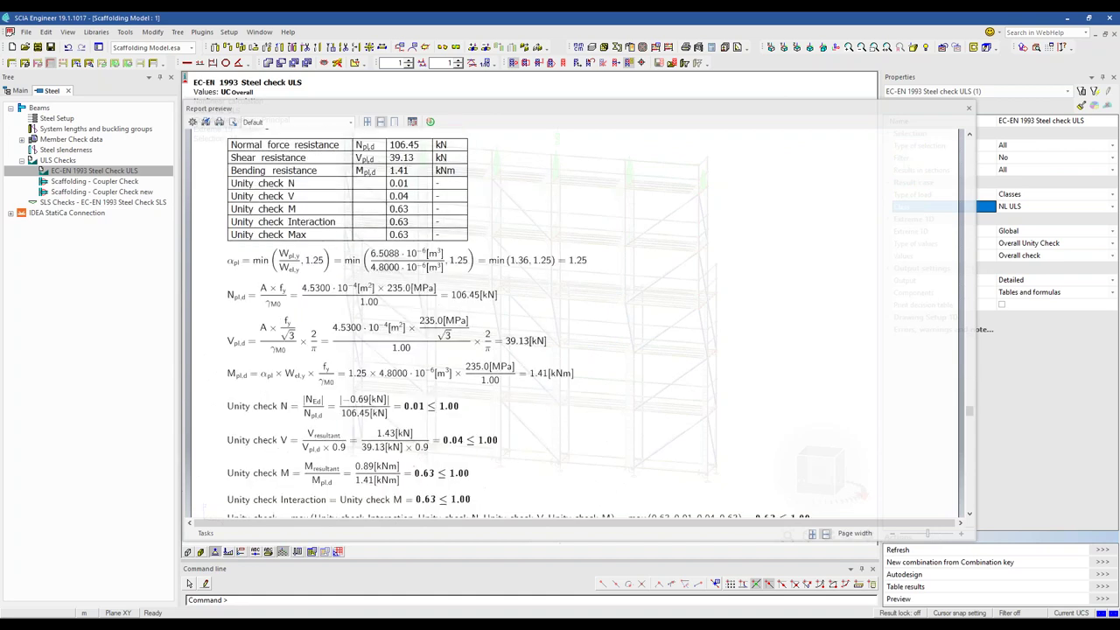
pyautogui.scroll(-3, 588, 380)
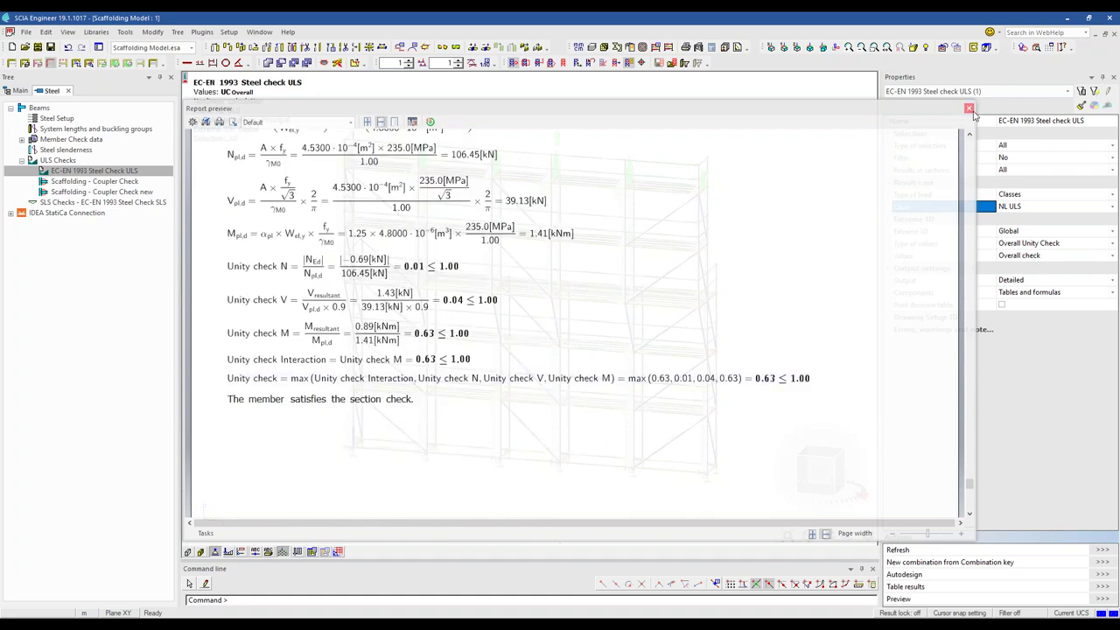
# Run the Scaffolding - Coupler Check for the class NL ULS and review its report preview.
pyautogui.click(135, 182)
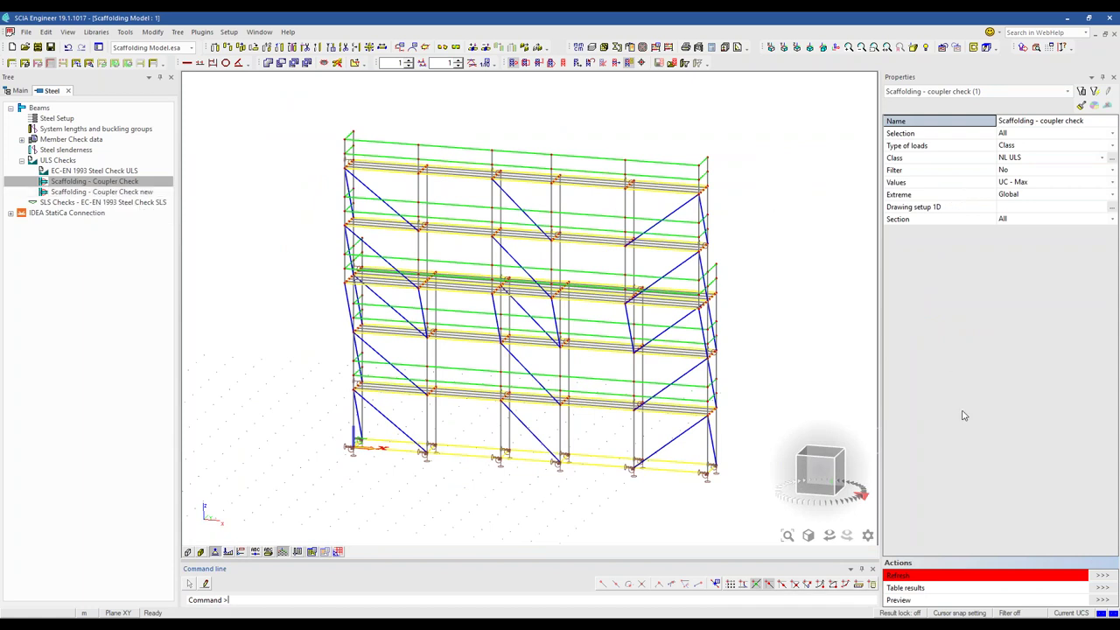
pyautogui.click(1107, 578)
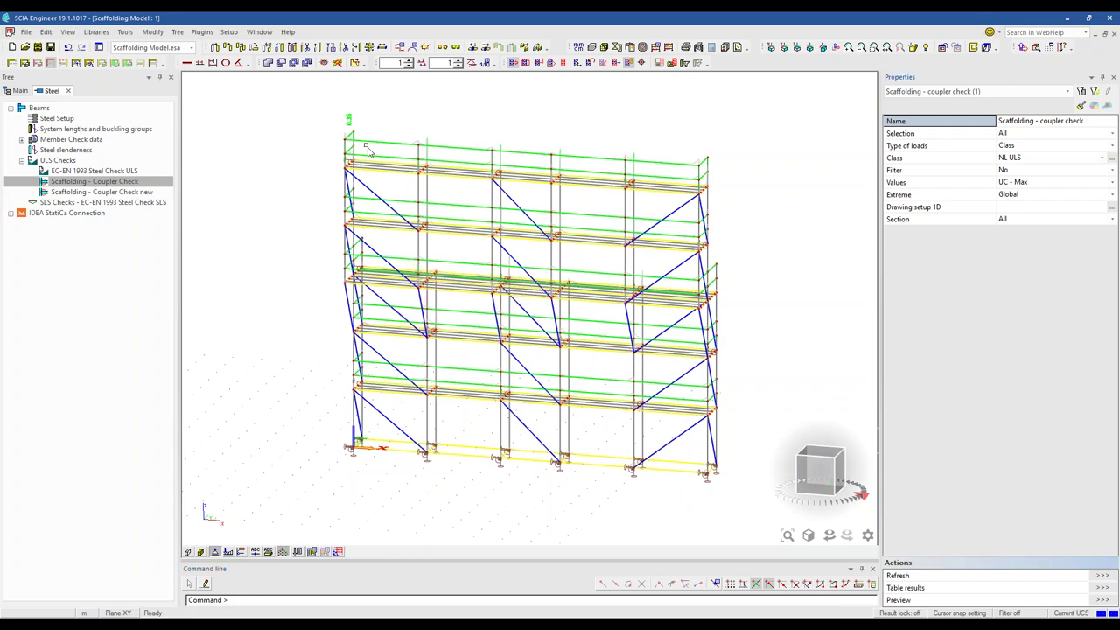
pyautogui.scroll(3, 369, 150)
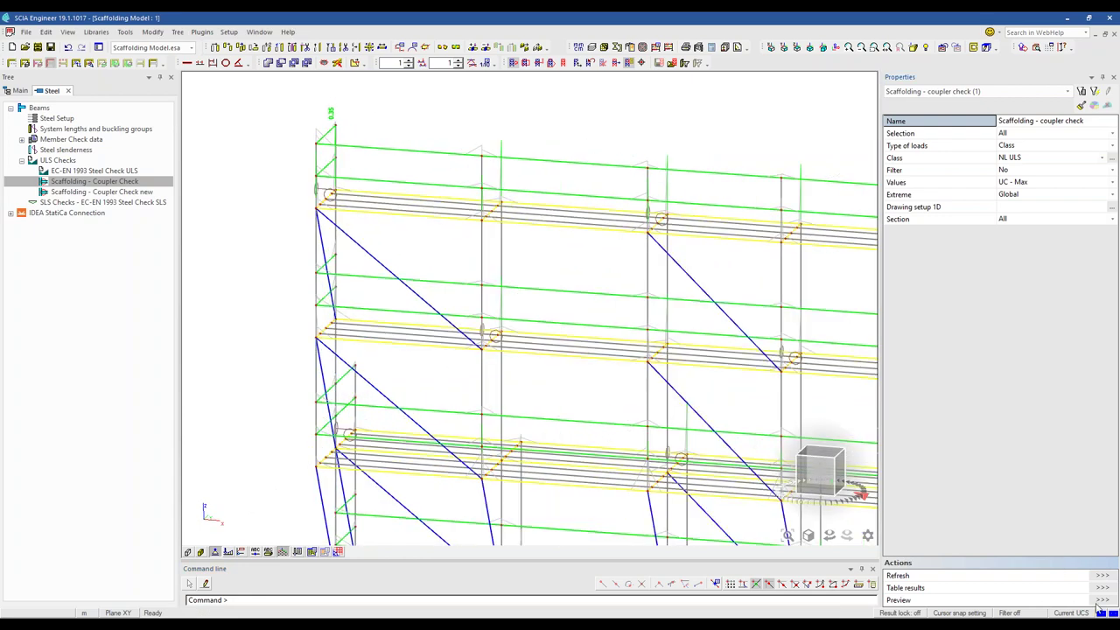
pyautogui.click(1102, 600)
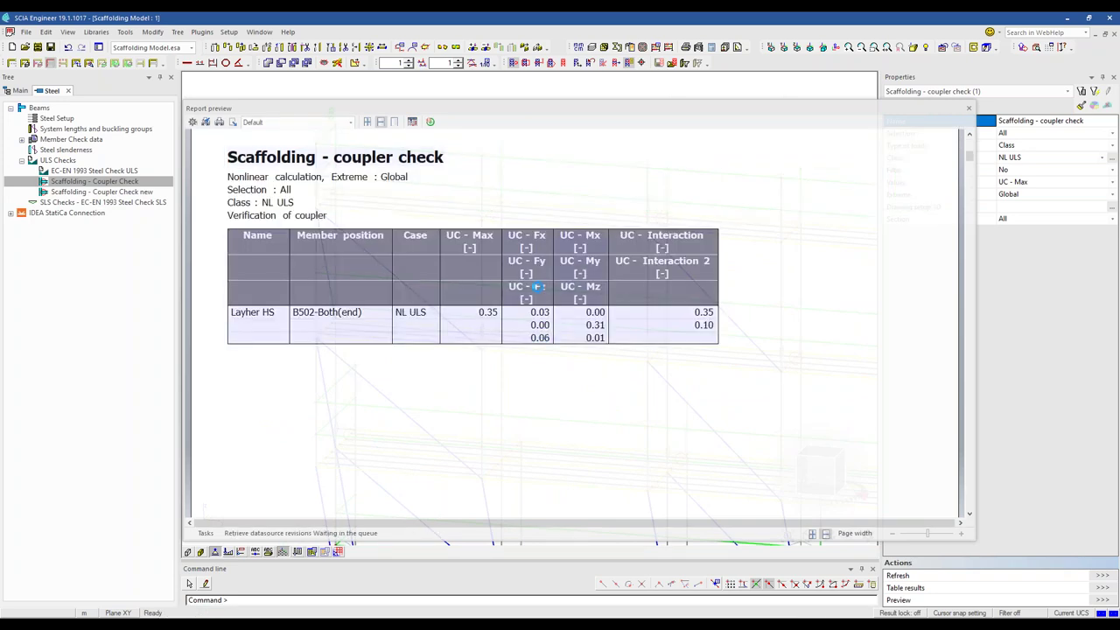
pyautogui.click(968, 108)
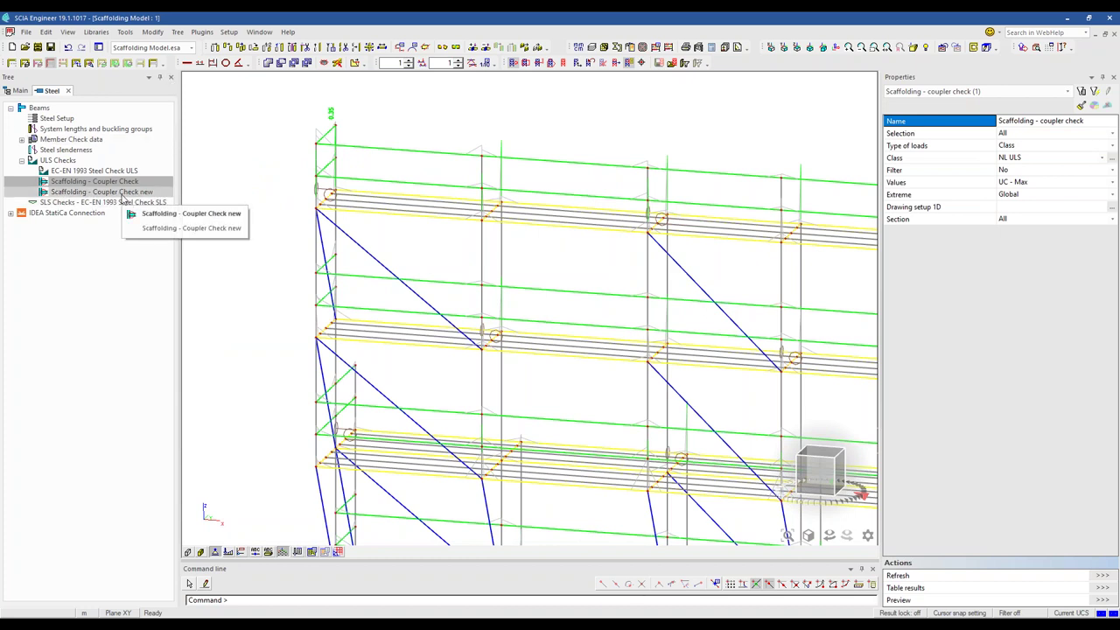
# Set up the Scaffolding - Coupler Check new for all members with the result class NL ULS.
pyautogui.click(121, 196)
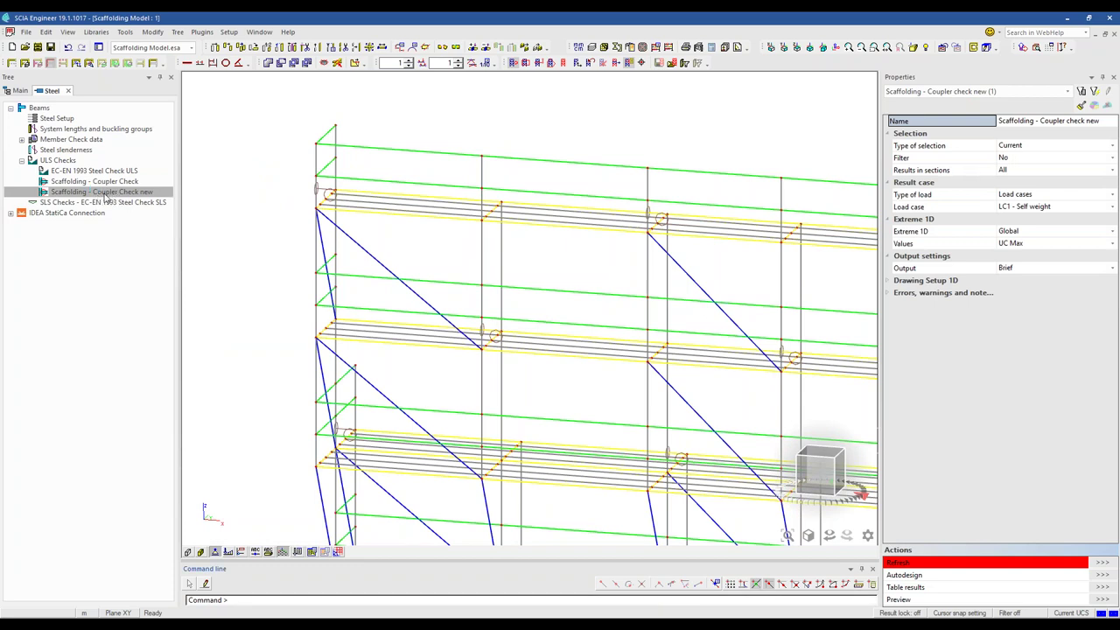
pyautogui.scroll(-2, 277, 240)
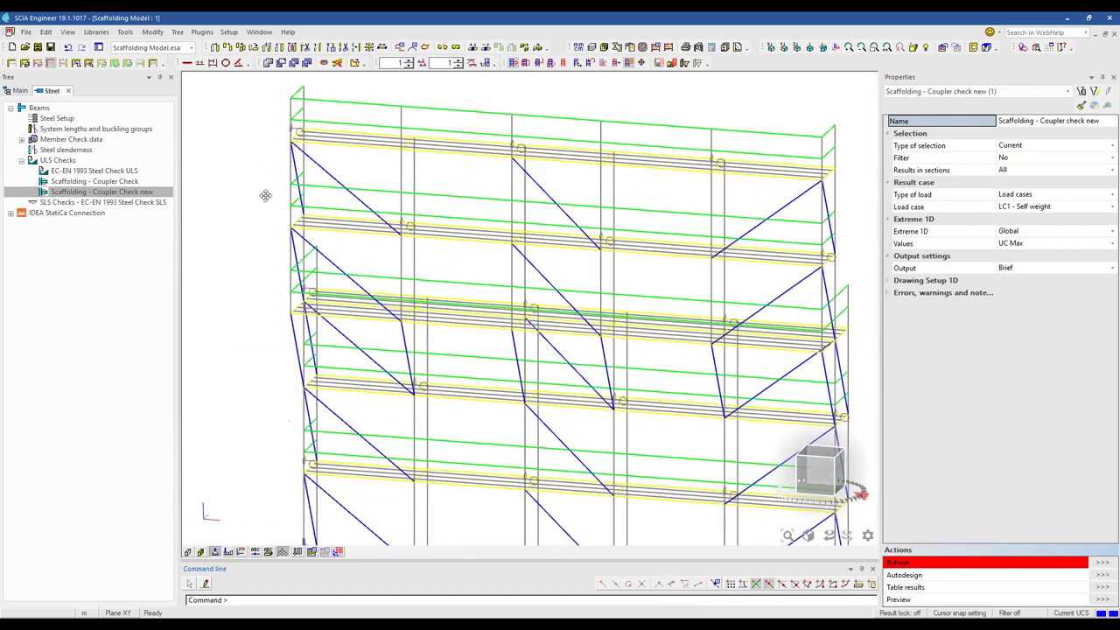
pyautogui.click(1025, 147)
pyautogui.click(1022, 147)
pyautogui.click(1021, 158)
pyautogui.click(1025, 196)
pyautogui.click(1023, 196)
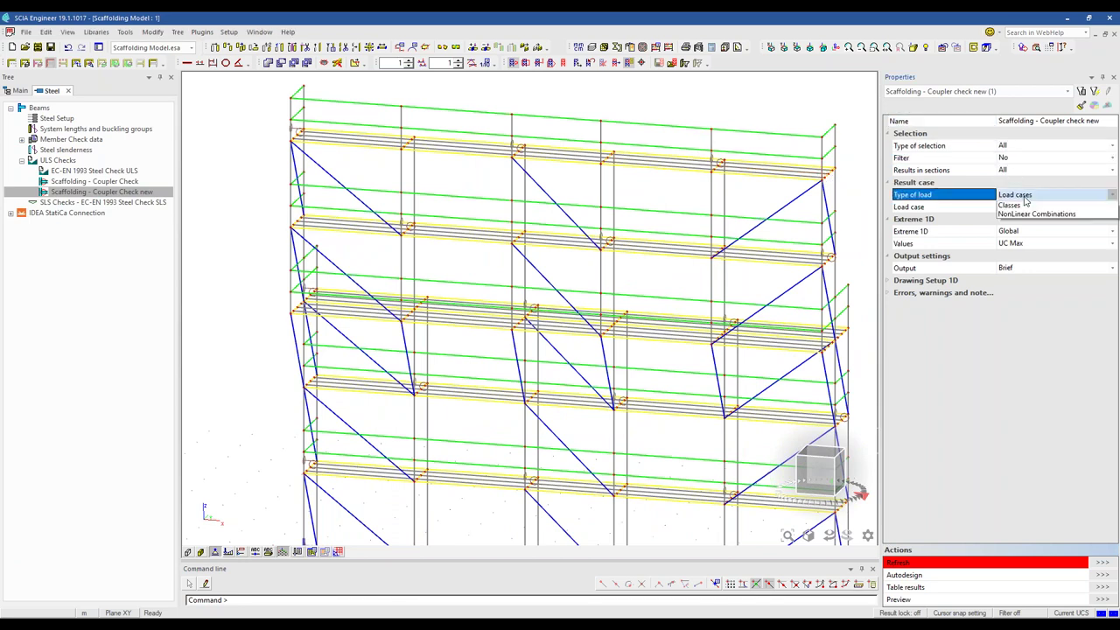
pyautogui.click(1022, 225)
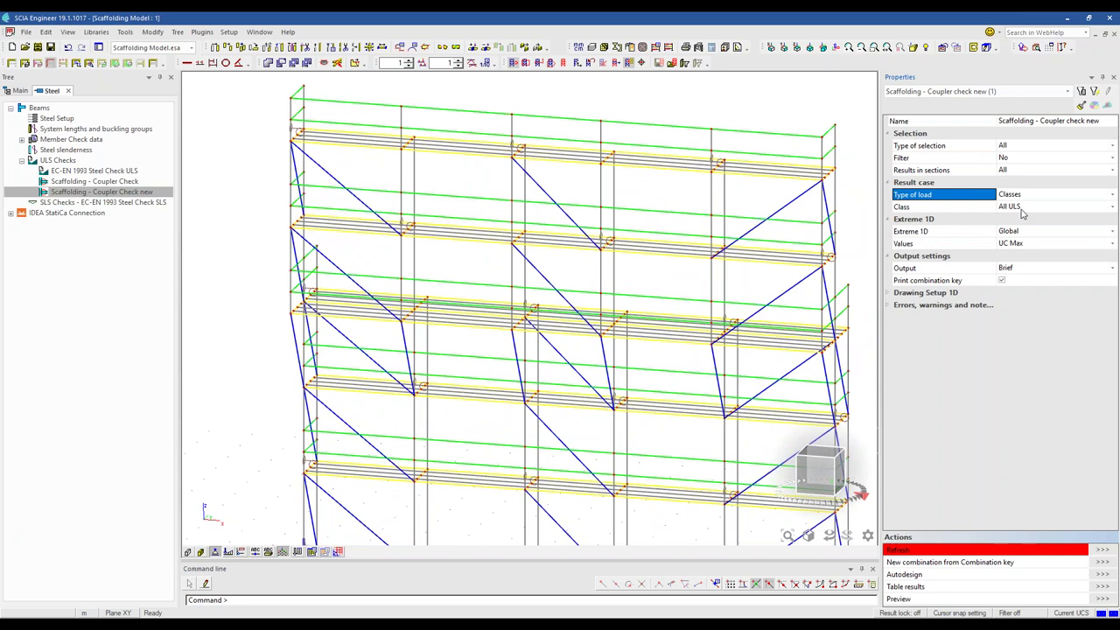
pyautogui.click(1022, 207)
pyautogui.click(1022, 208)
pyautogui.click(1027, 219)
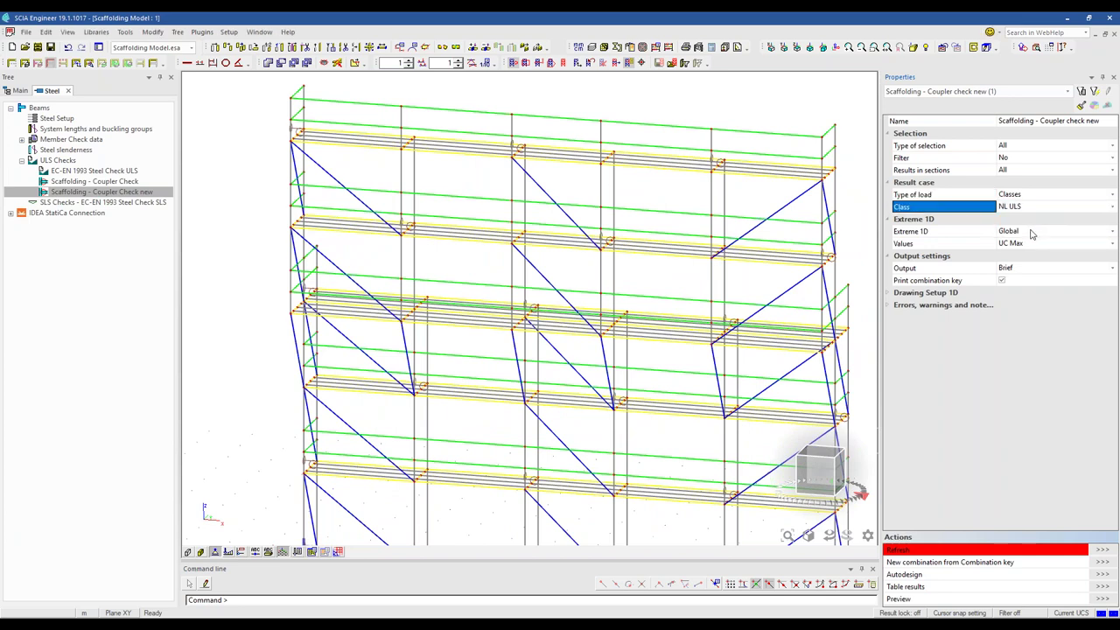
# Run the new coupler check with Brief output and preview its report.
pyautogui.click(1015, 269)
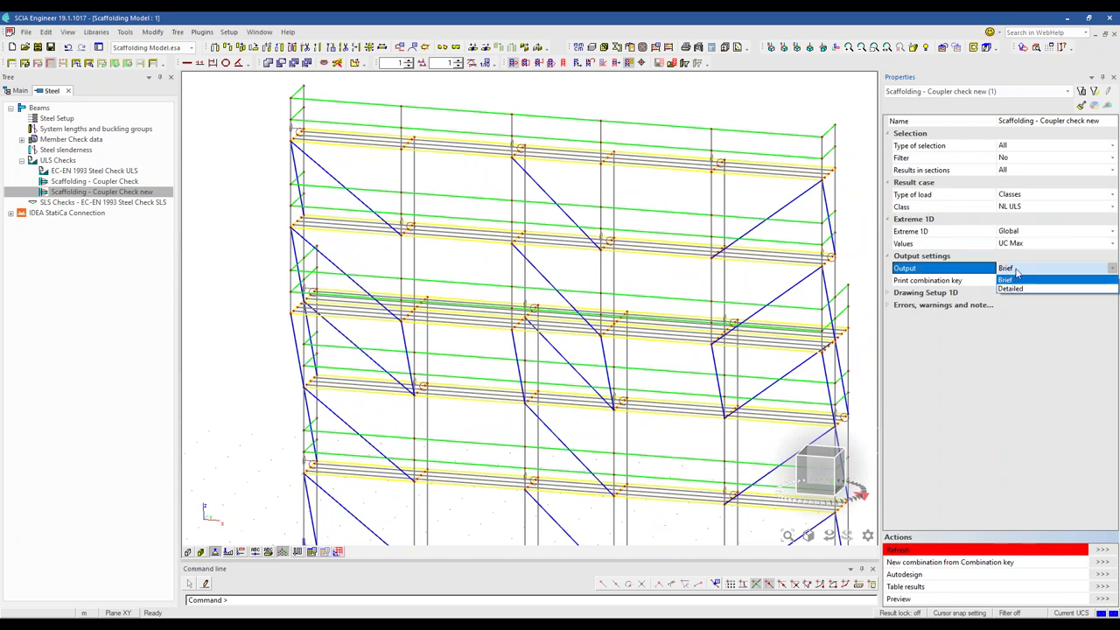
pyautogui.click(1017, 280)
pyautogui.click(1101, 550)
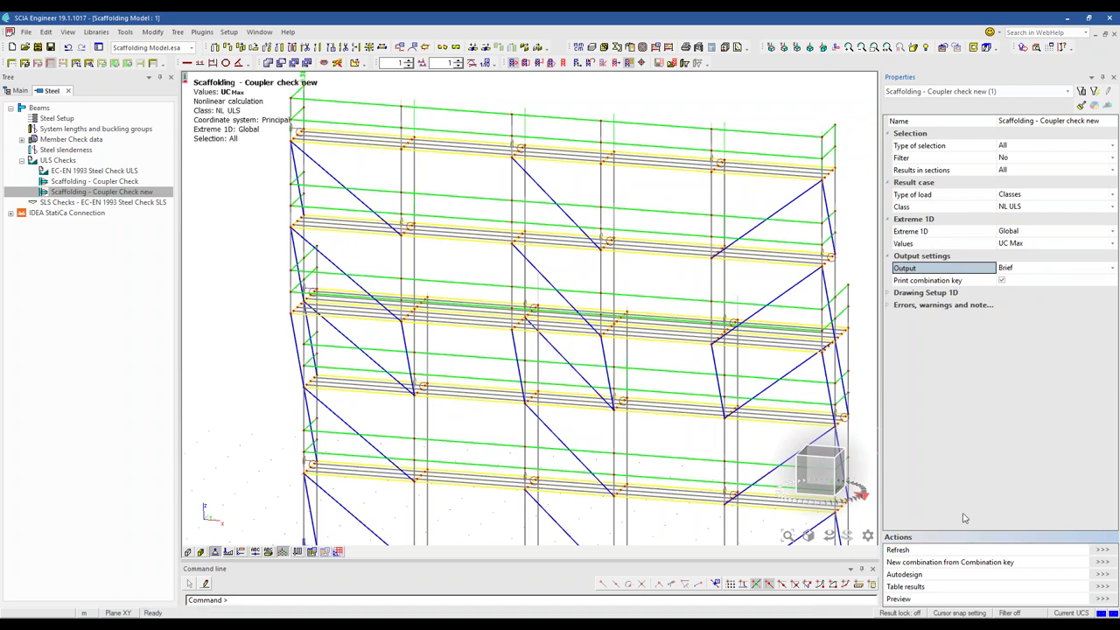
pyautogui.click(898, 598)
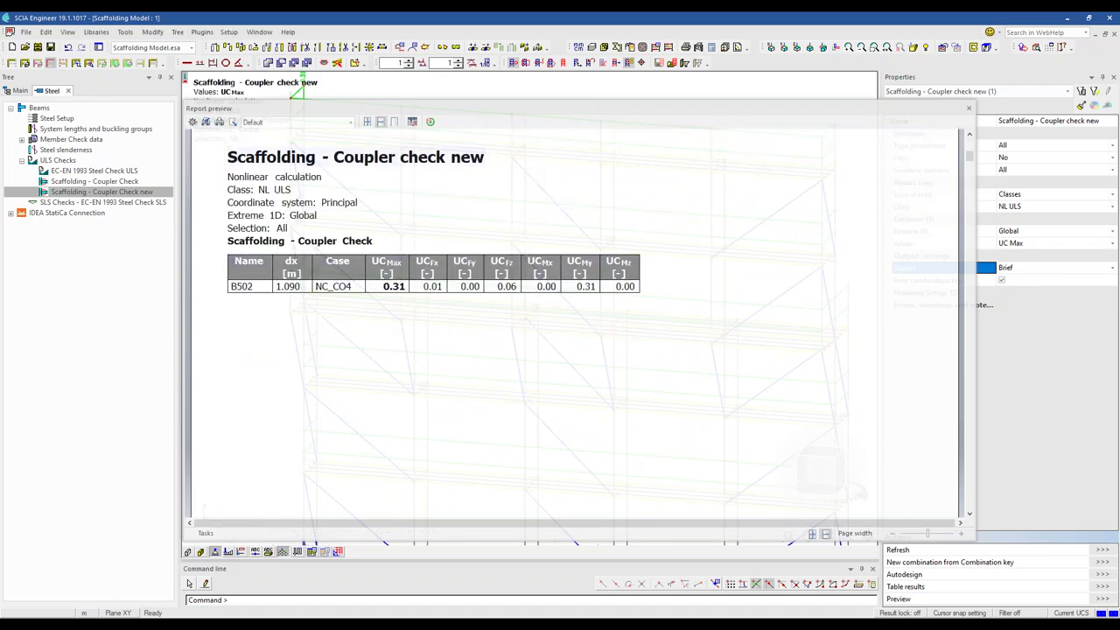
# Switch the new coupler check to Detailed output, refresh it, and review the coupler resistances and EN 12811-1 checks in the report preview.
pyautogui.click(1015, 273)
pyautogui.click(1006, 290)
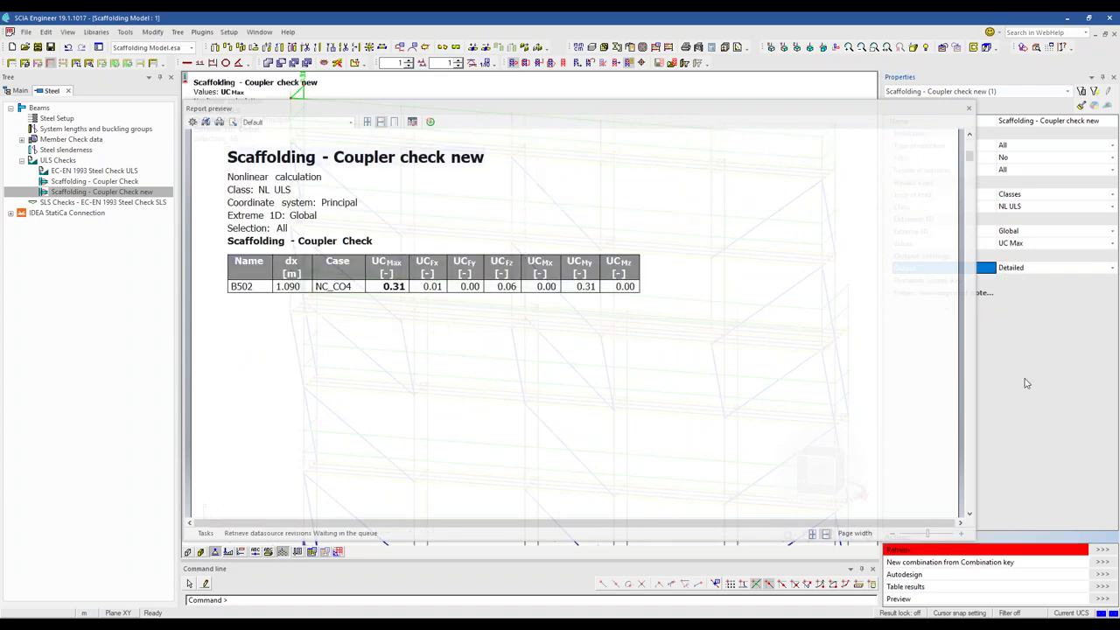
pyautogui.click(1103, 550)
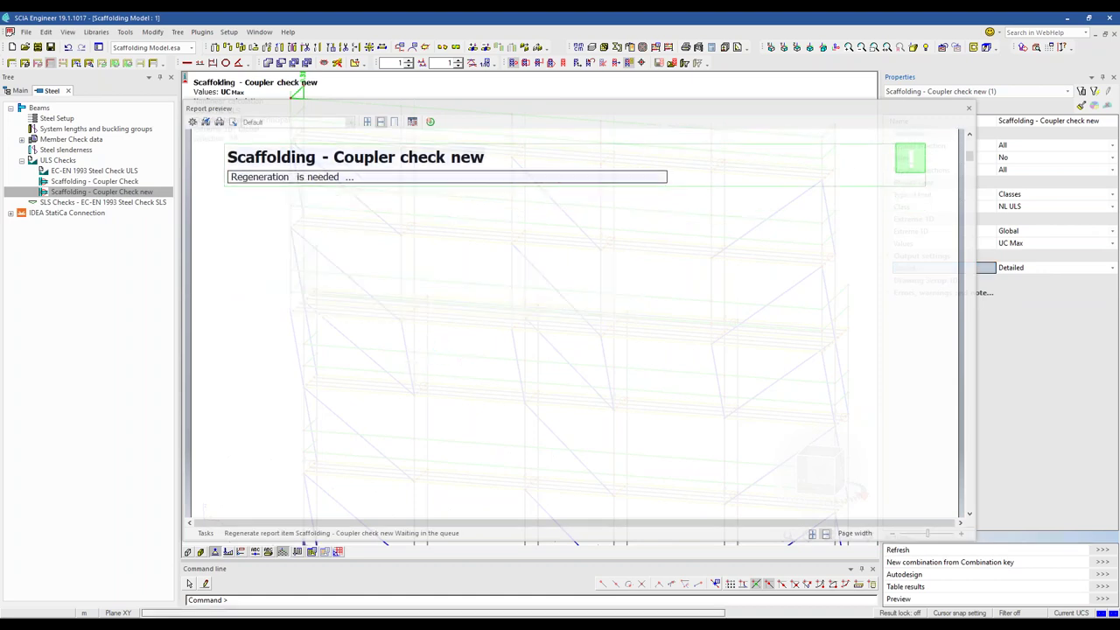
pyautogui.scroll(-3, 384, 333)
pyautogui.scroll(-3, 383, 332)
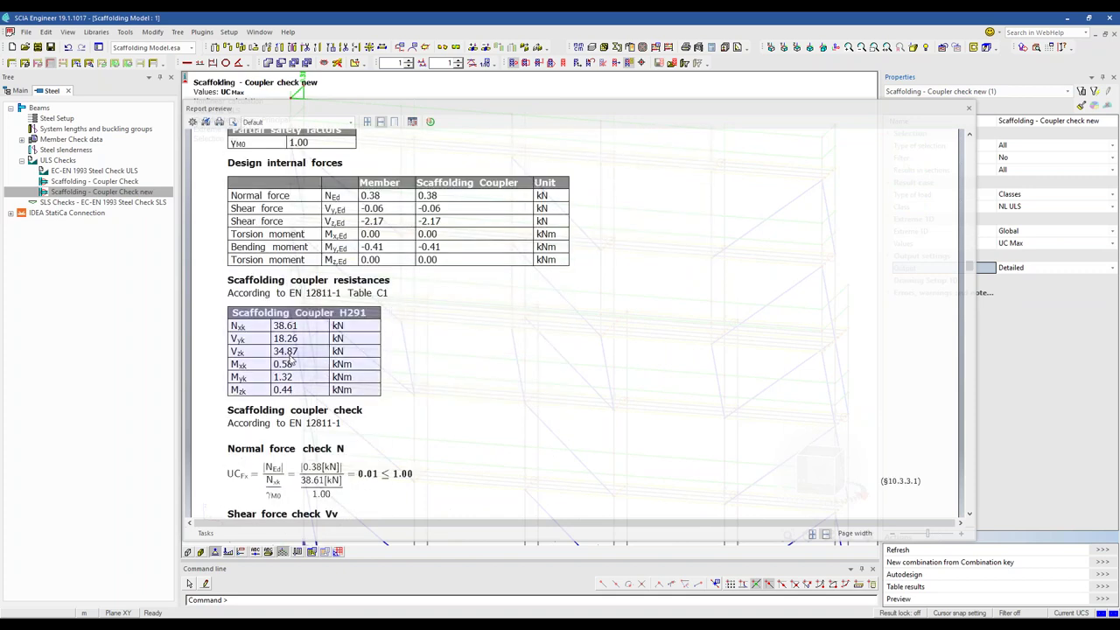
pyautogui.scroll(-9, 292, 359)
pyautogui.scroll(-1, 292, 360)
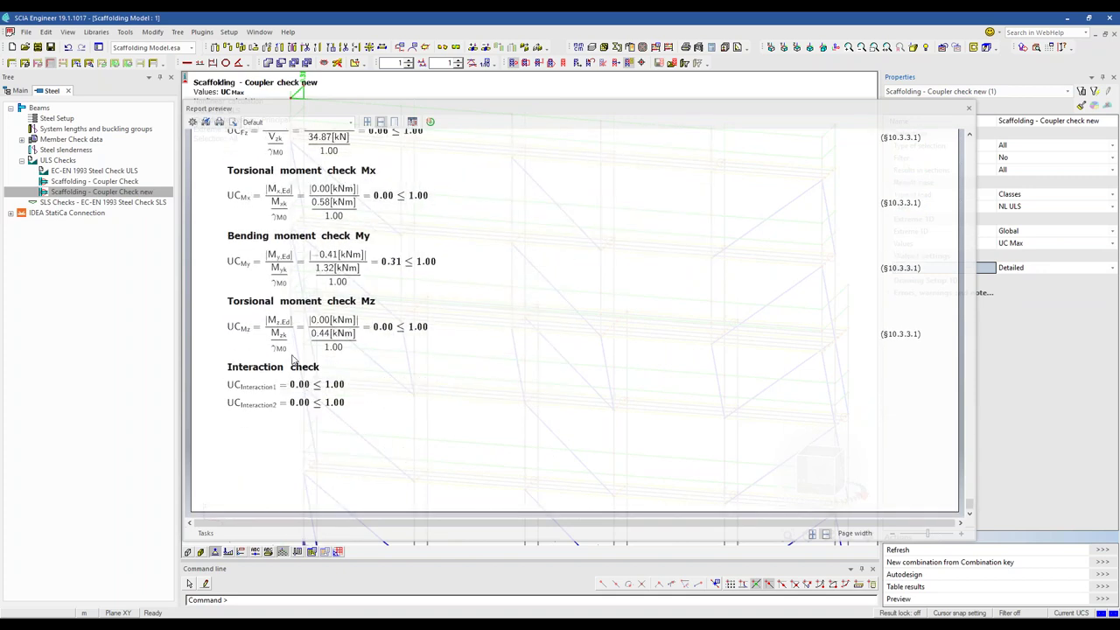
pyautogui.scroll(12, 293, 359)
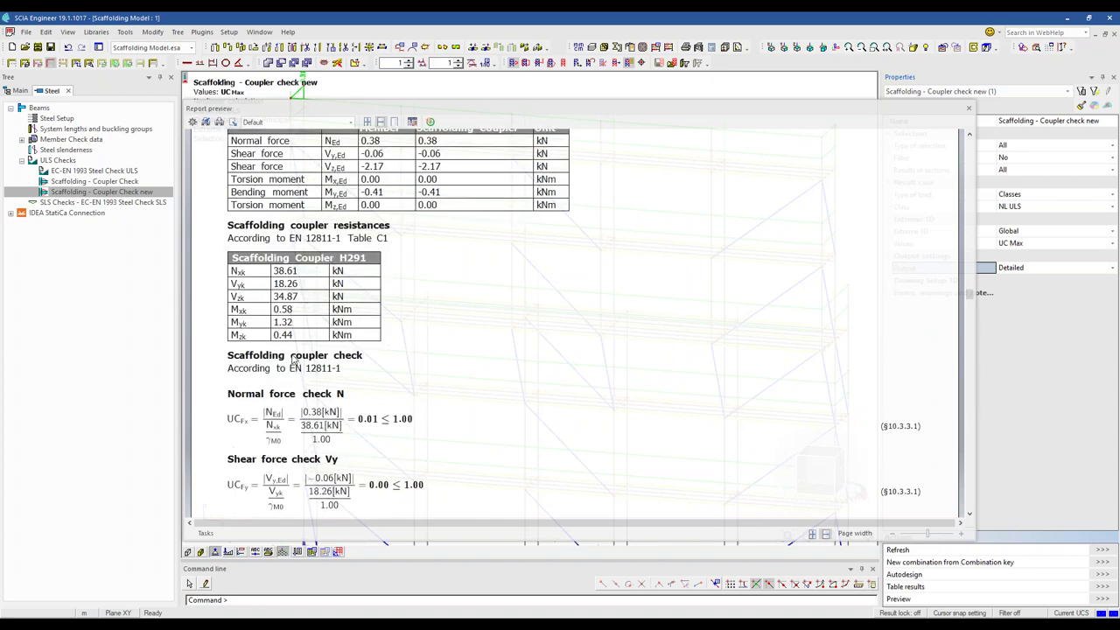
pyautogui.scroll(-12, 295, 360)
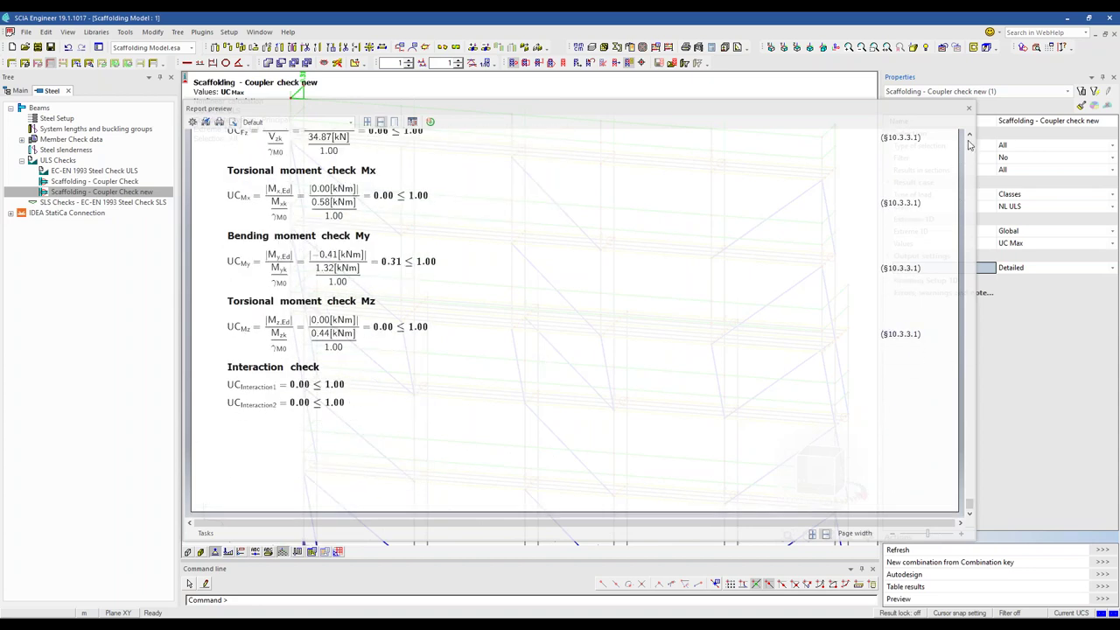
pyautogui.click(969, 108)
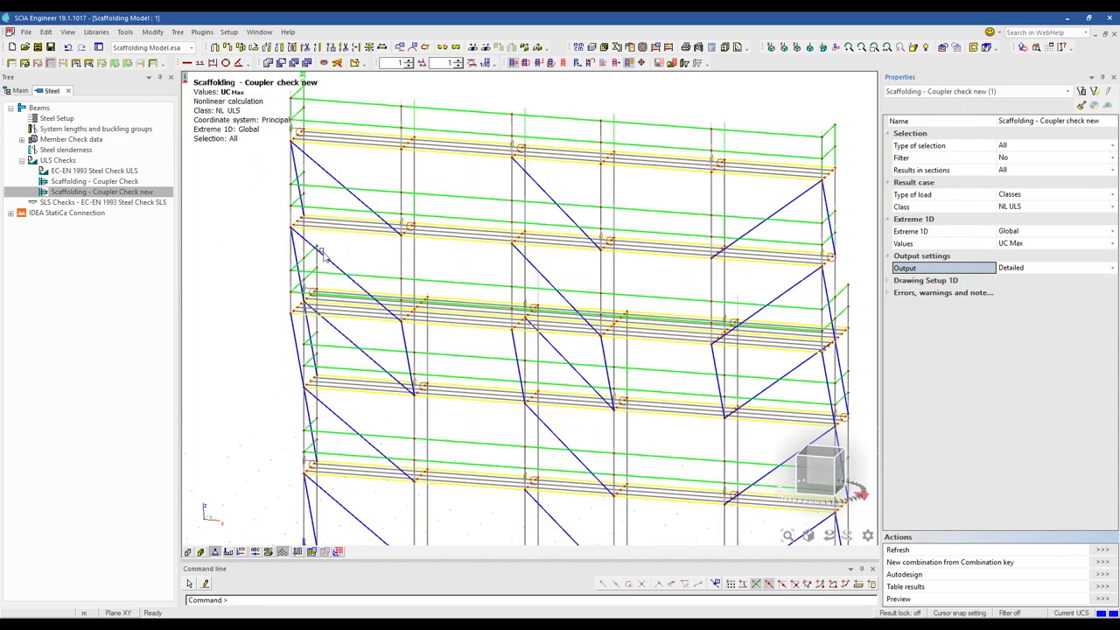
# Review the SLS deflection limits and camber definition options in the Steel Setup, leaving them as they are.
pyautogui.click(131, 202)
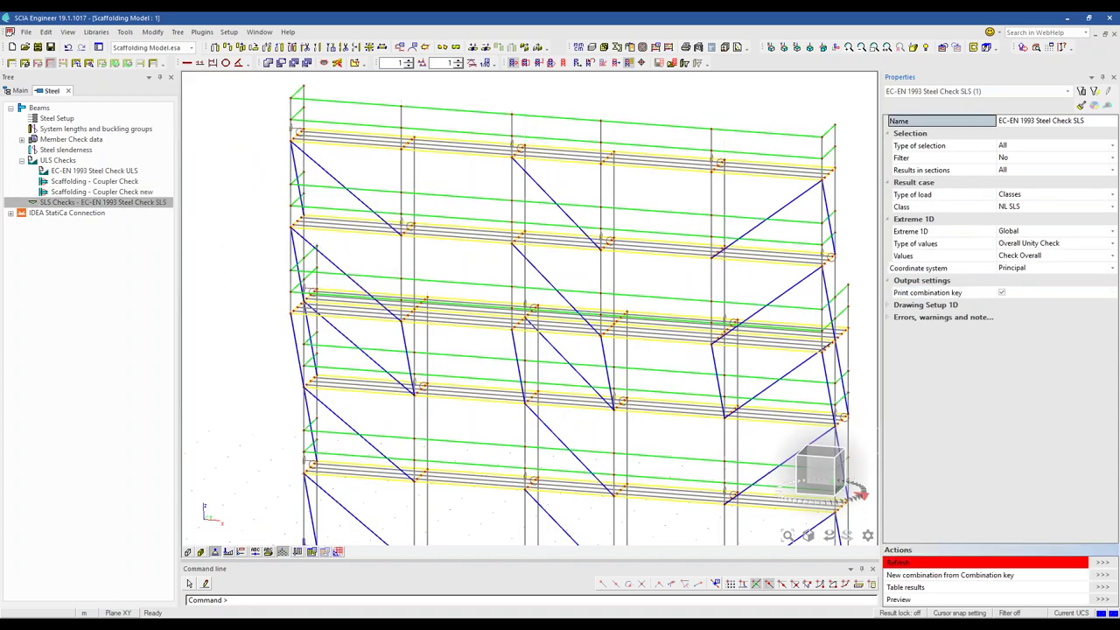
pyautogui.doubleClick(60, 118)
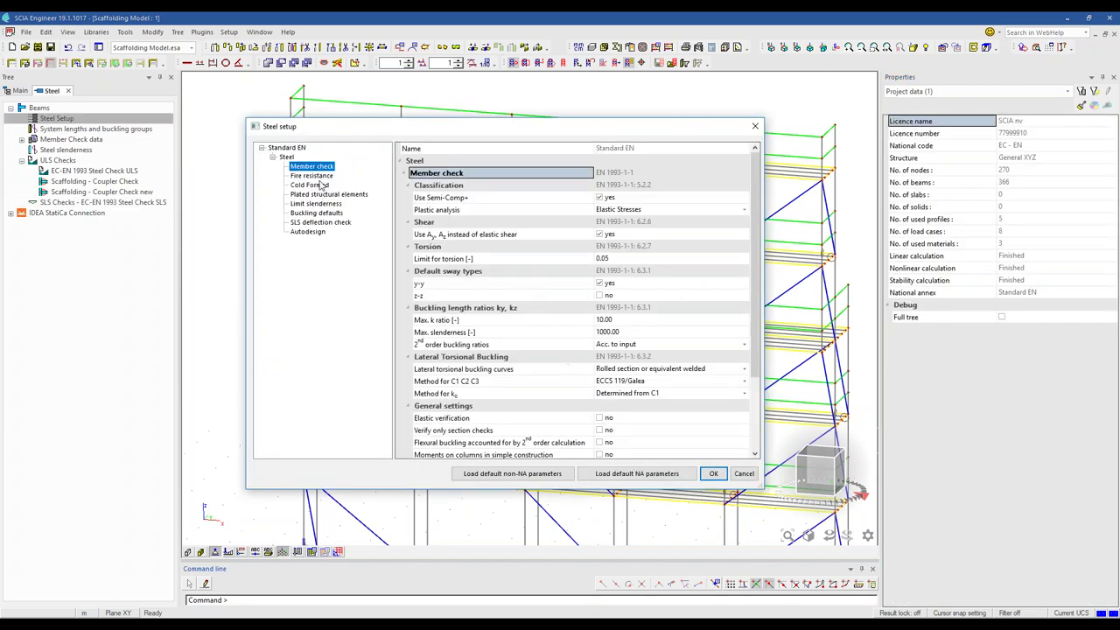
pyautogui.click(320, 223)
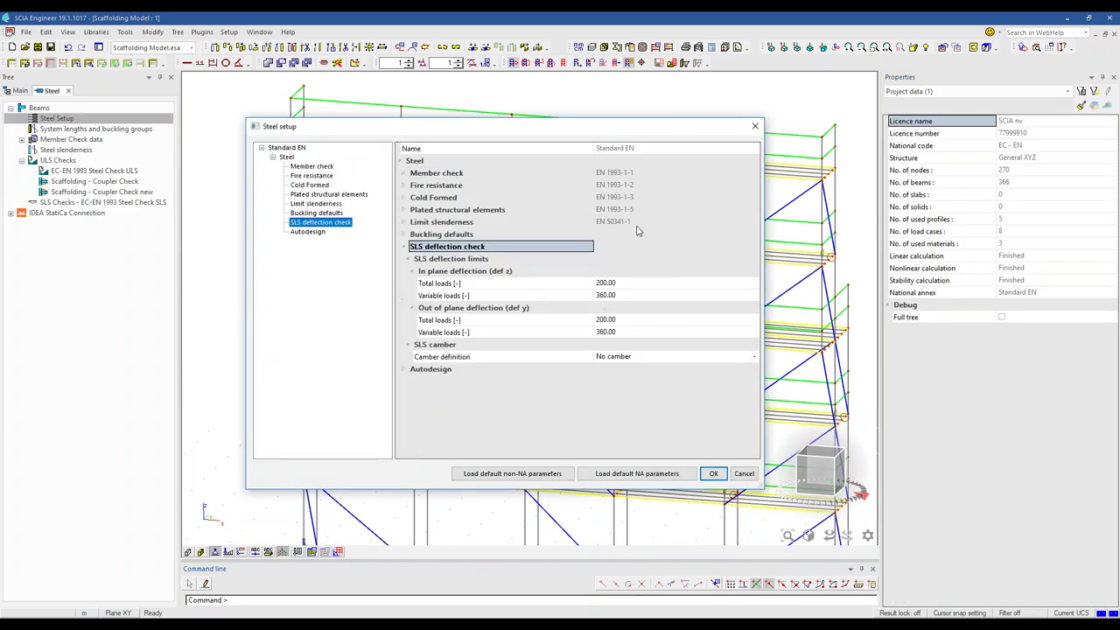
pyautogui.click(655, 356)
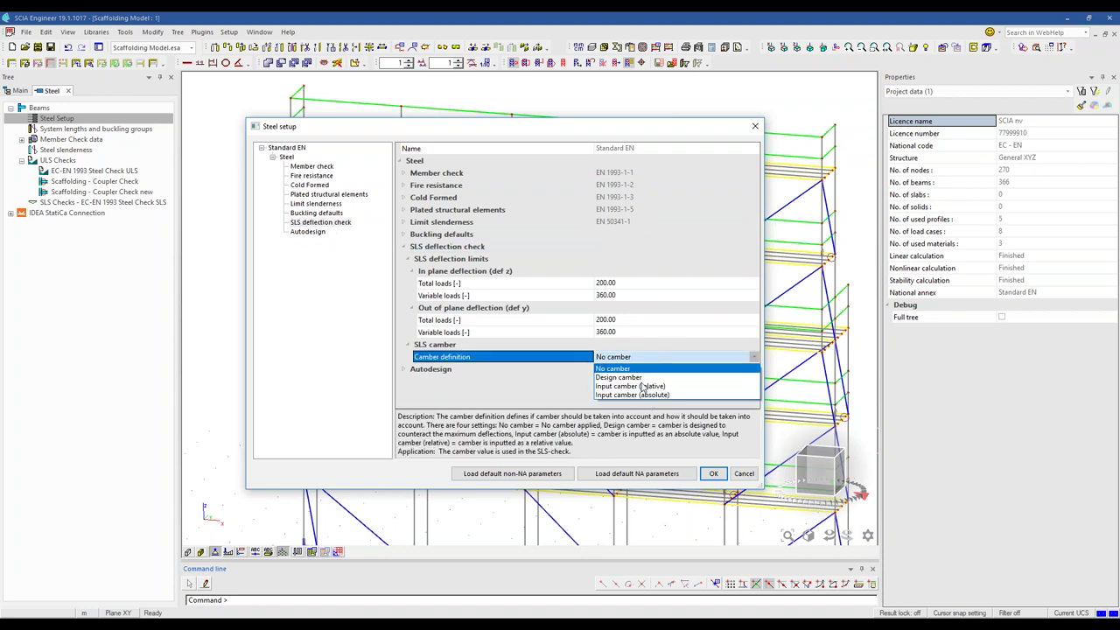
pyautogui.click(646, 356)
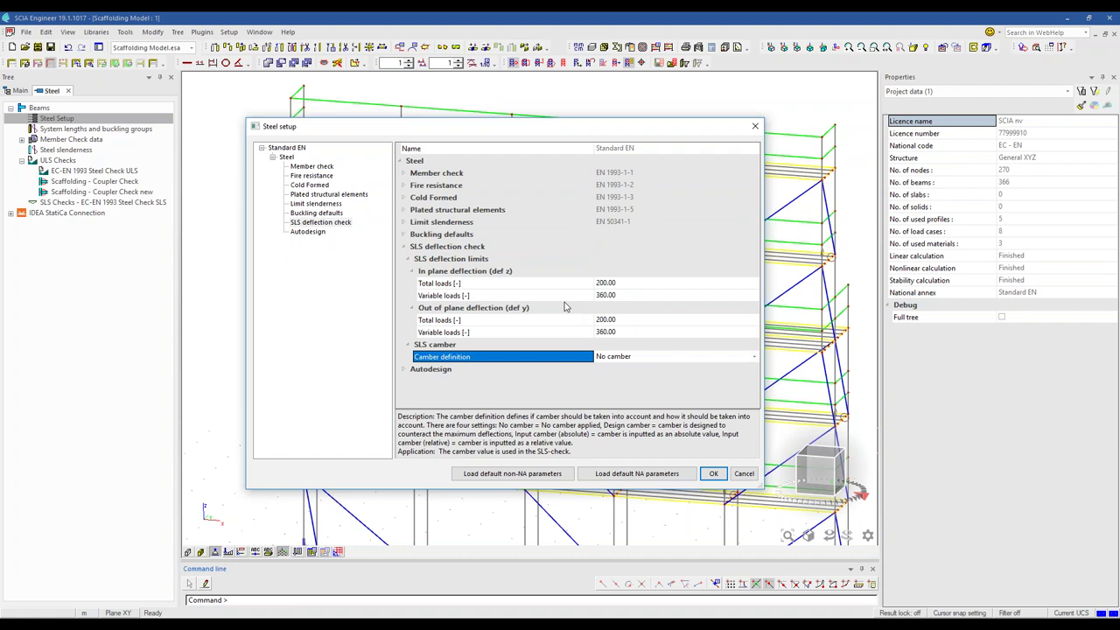
pyautogui.click(755, 126)
# Run the EC-EN 1993 Steel Check SLS for the class NL SLS and review the overall unity check in its report preview.
pyautogui.click(129, 202)
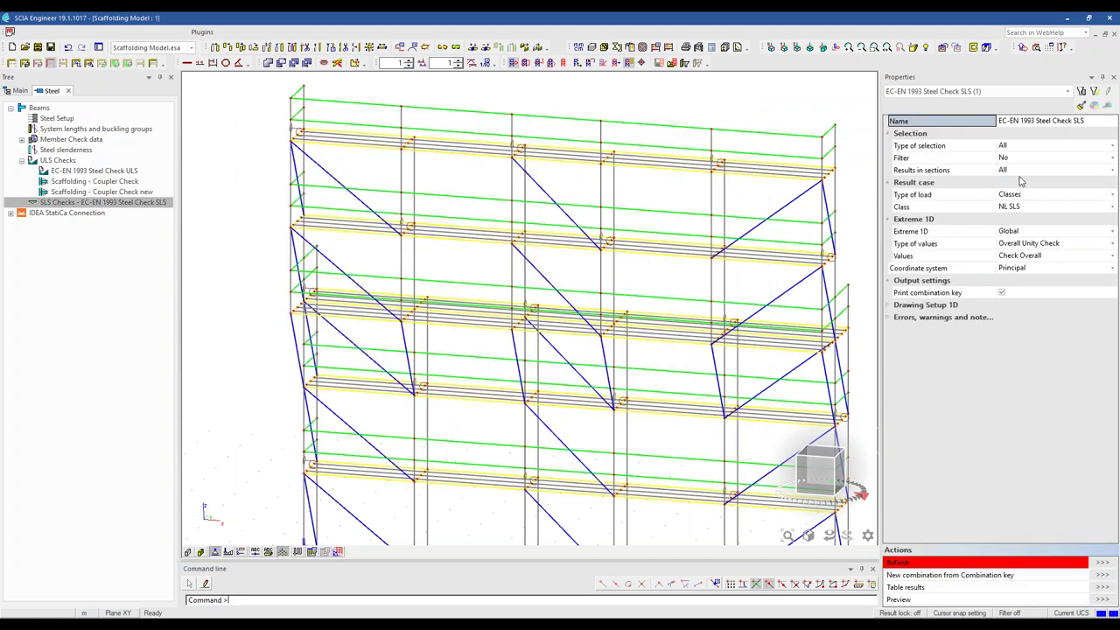
pyautogui.click(1026, 206)
pyautogui.click(1027, 208)
pyautogui.click(1027, 207)
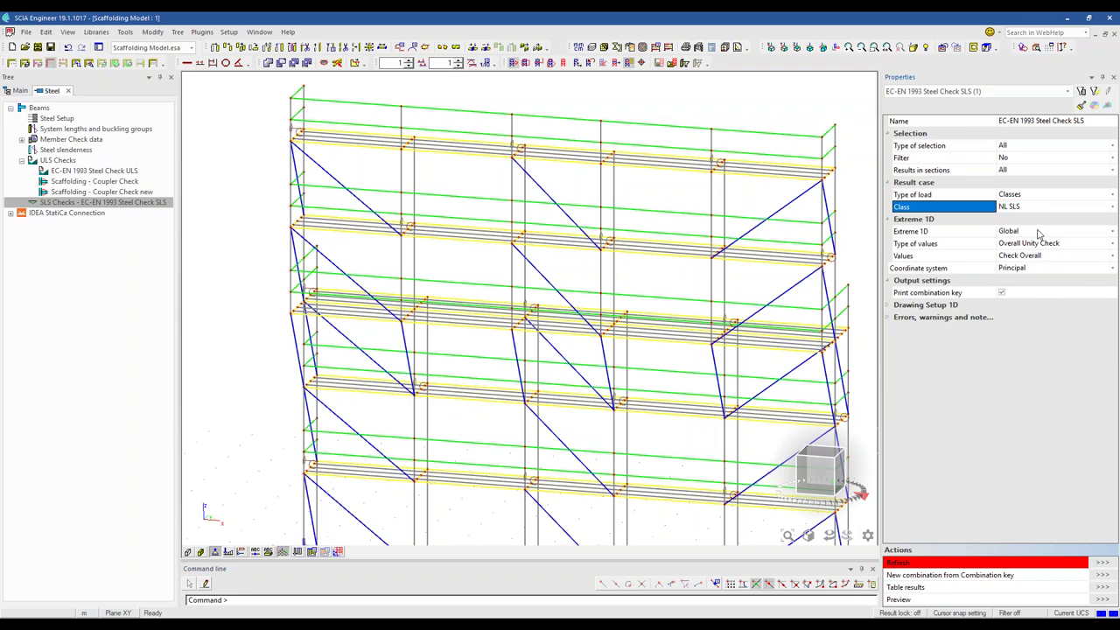
pyautogui.click(1103, 563)
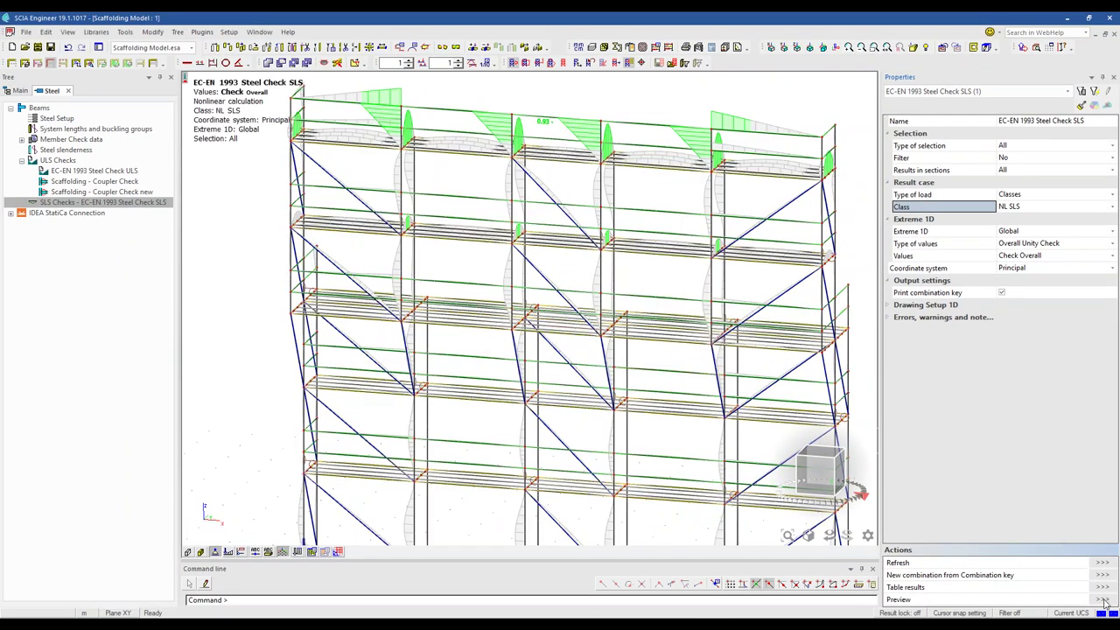
pyautogui.click(899, 600)
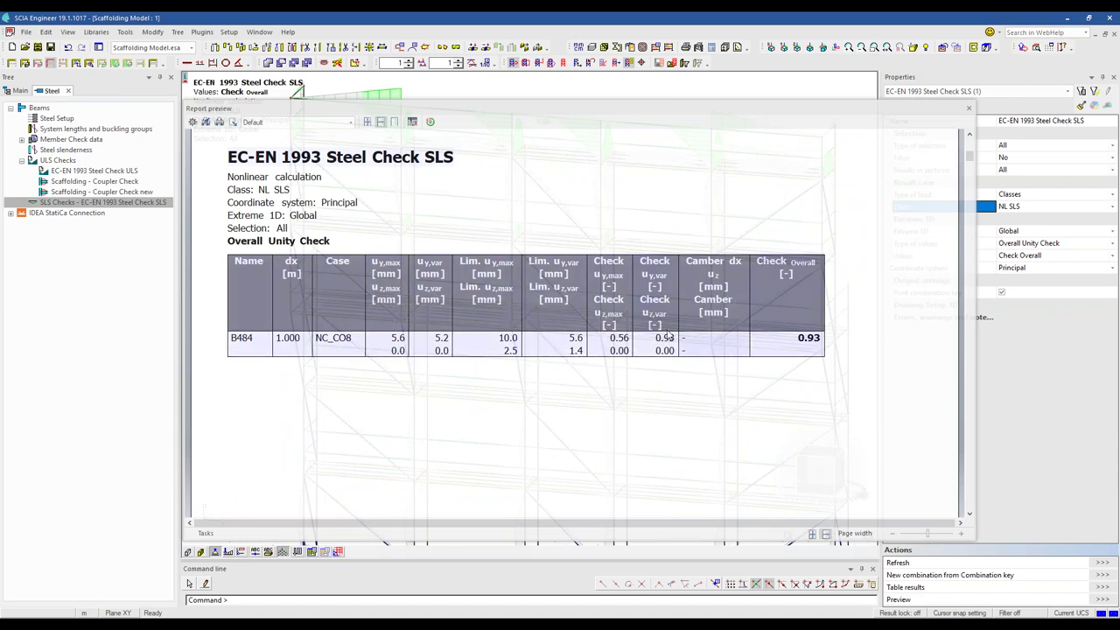
pyautogui.click(969, 108)
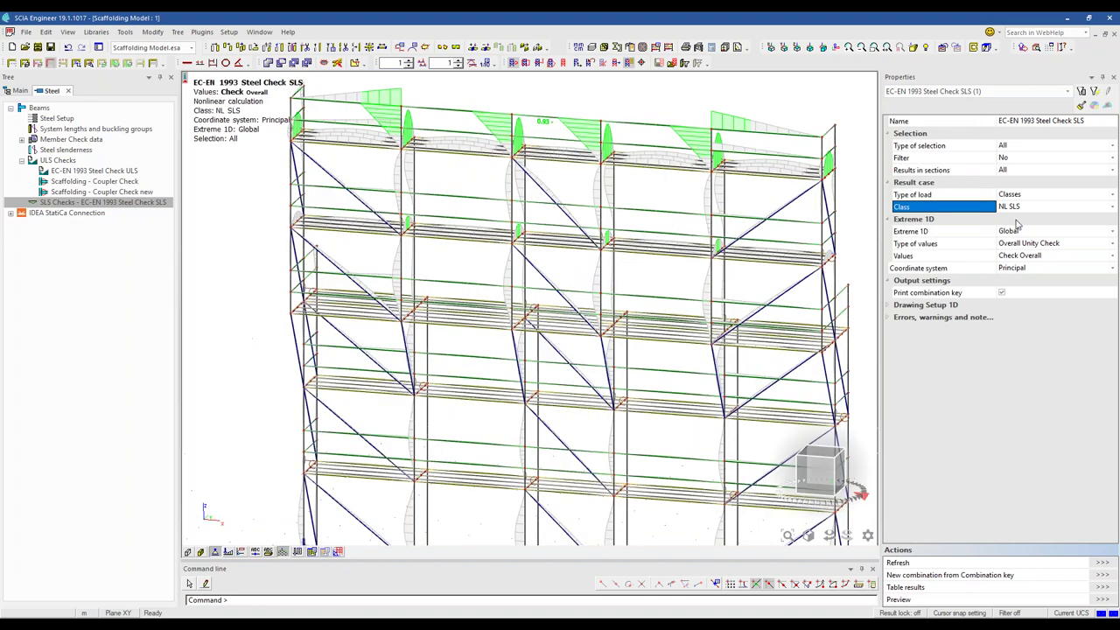
# Display the SLS check's Deformation u_z results with the value uz,max on the whole scaffold.
pyautogui.click(1023, 258)
pyautogui.click(1024, 258)
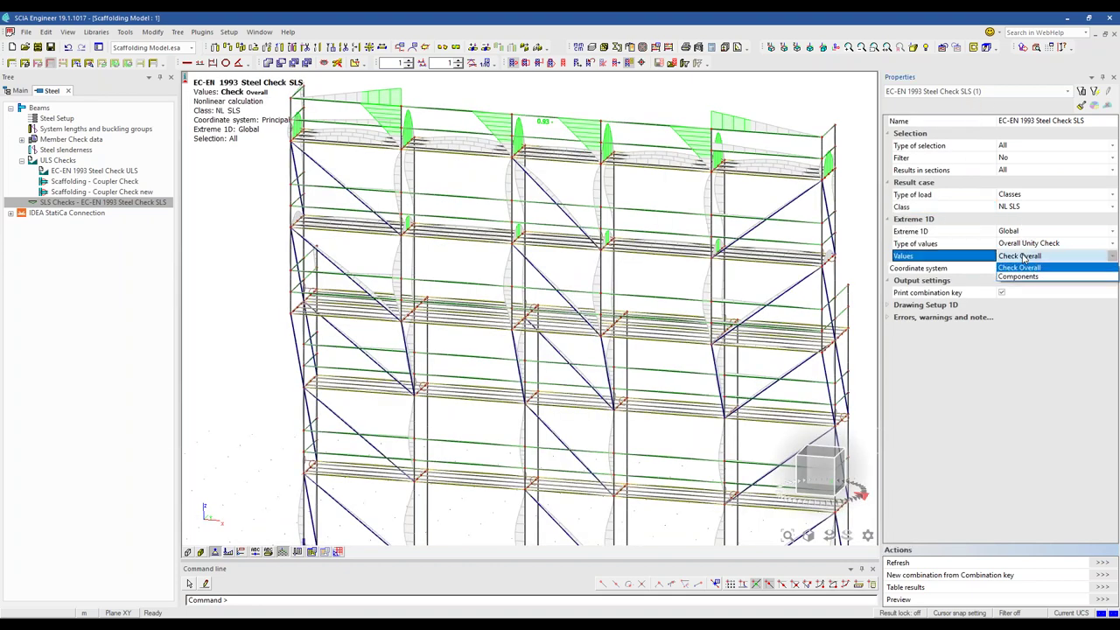
pyautogui.click(1024, 255)
pyautogui.click(1025, 244)
pyautogui.click(1026, 244)
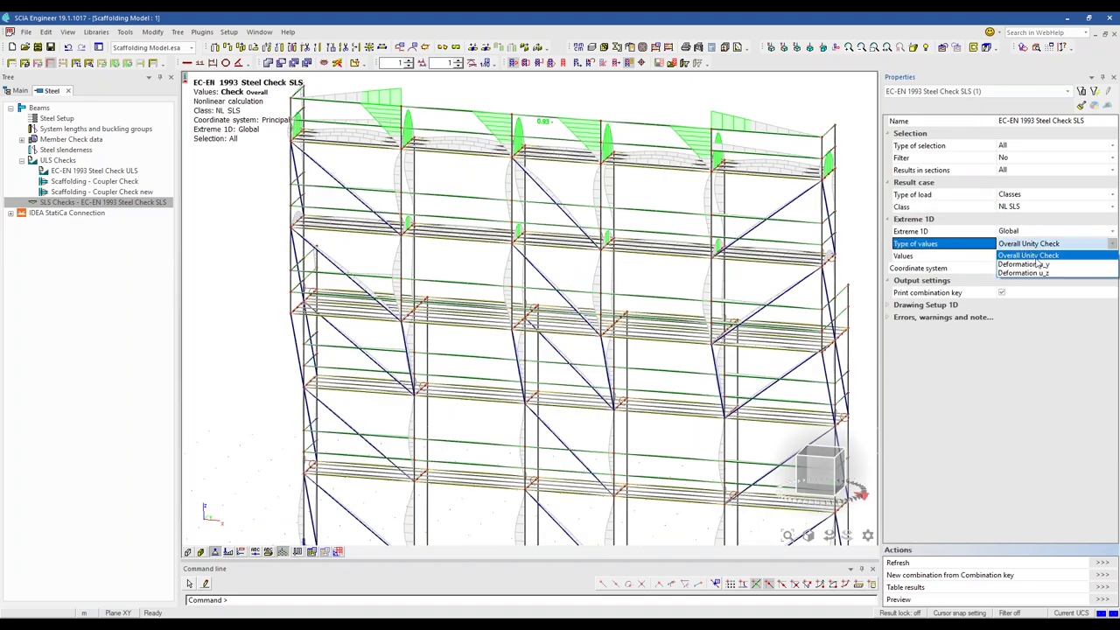
pyautogui.click(1037, 274)
pyautogui.click(1025, 257)
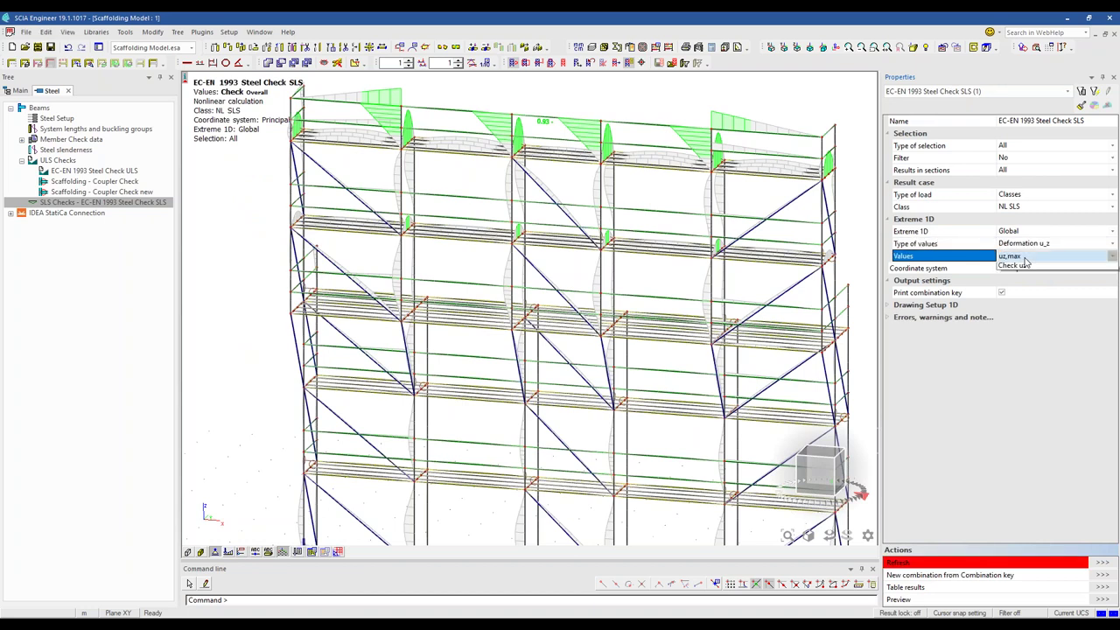
pyautogui.click(1025, 256)
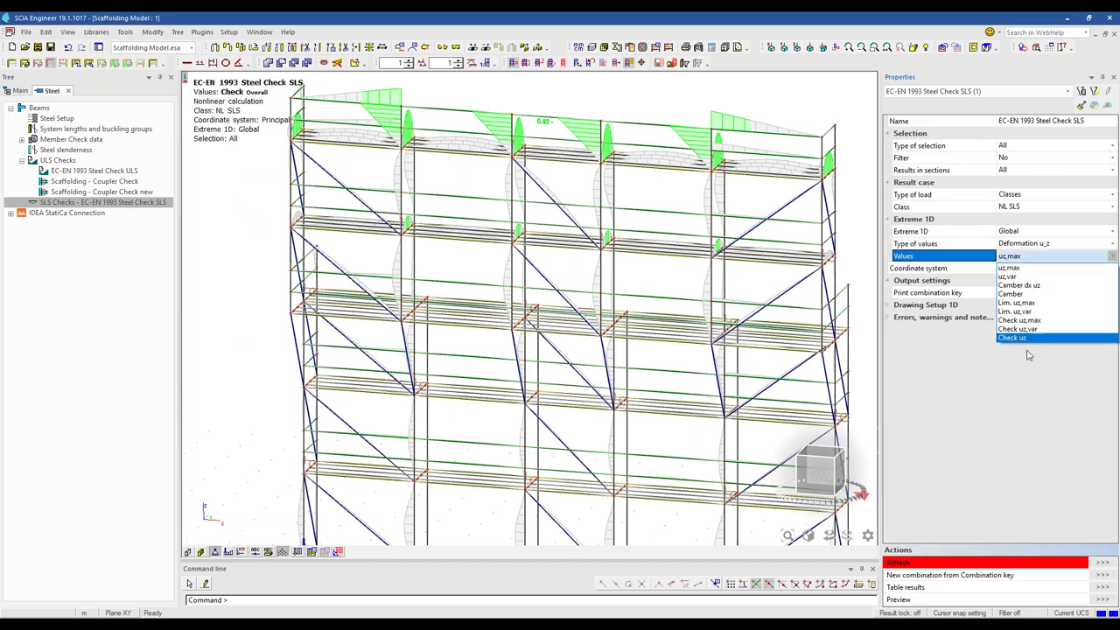
pyautogui.click(1035, 269)
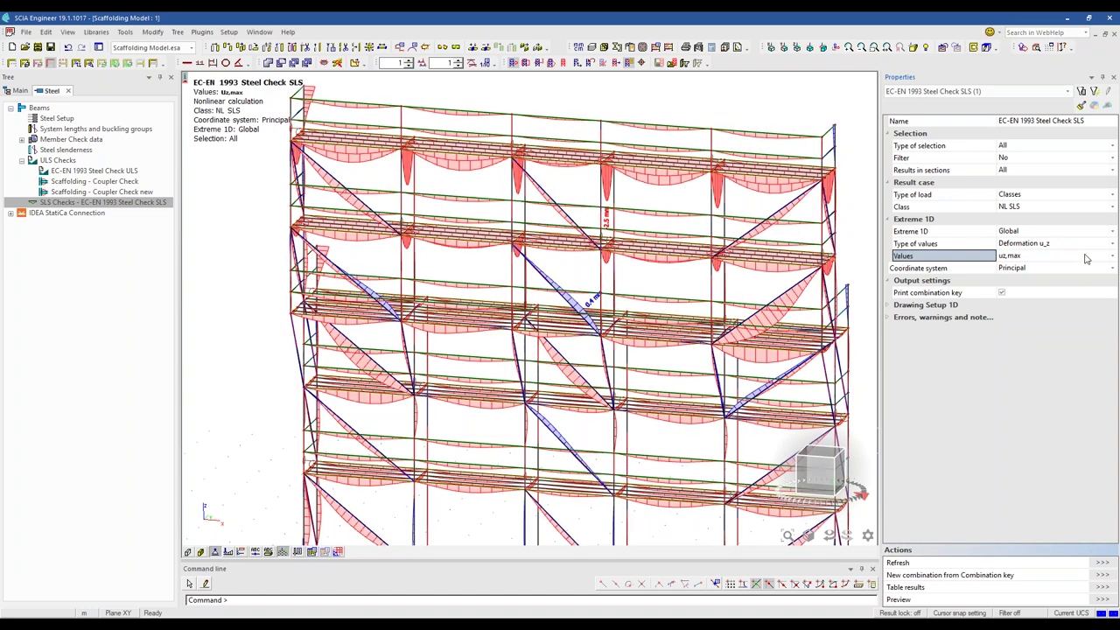
pyautogui.click(1029, 256)
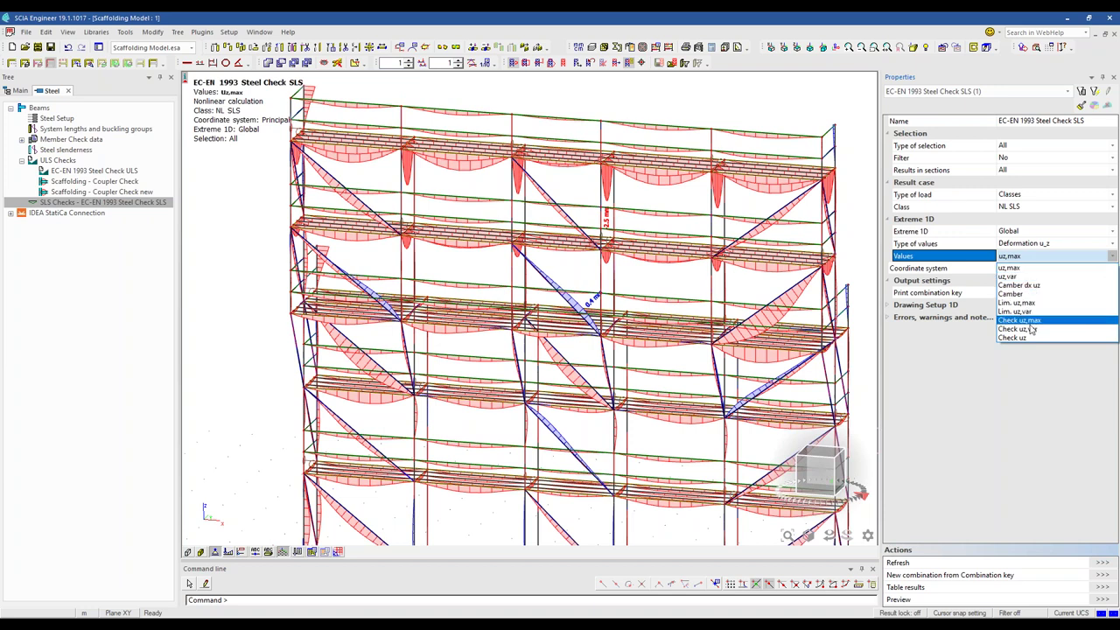
pyautogui.click(1002, 267)
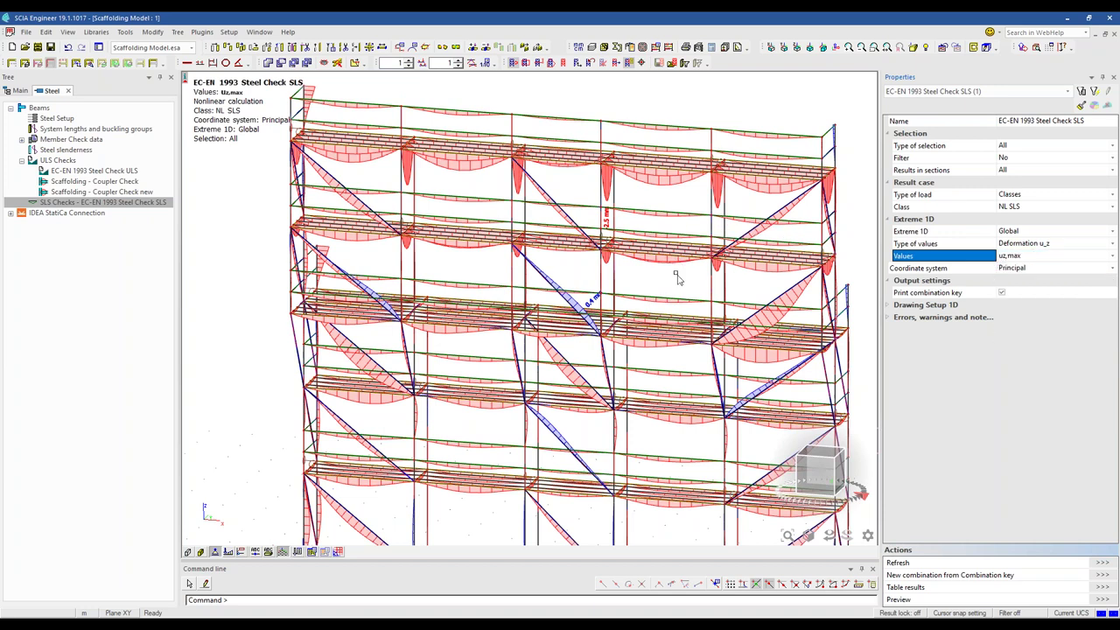
pyautogui.scroll(-5, 670, 302)
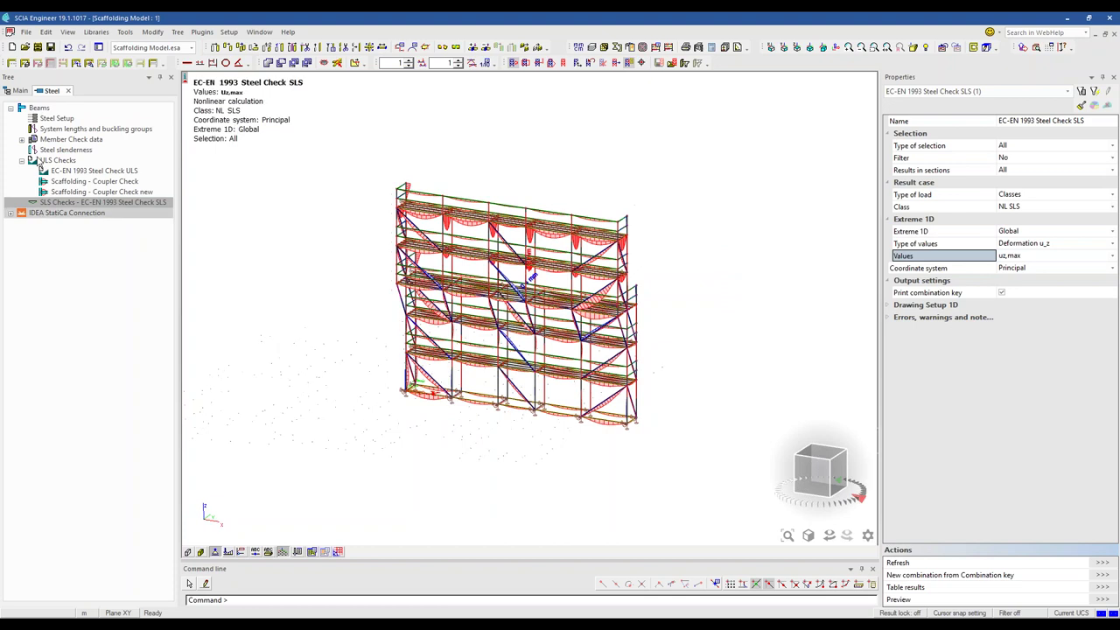
# Switch to the Scaffolding start project and load the user block 2659.514 - O-lattice beam, steel 5,14x0,5 m from the Layher Allround lattice beams.
pyautogui.click(17, 90)
pyautogui.click(173, 55)
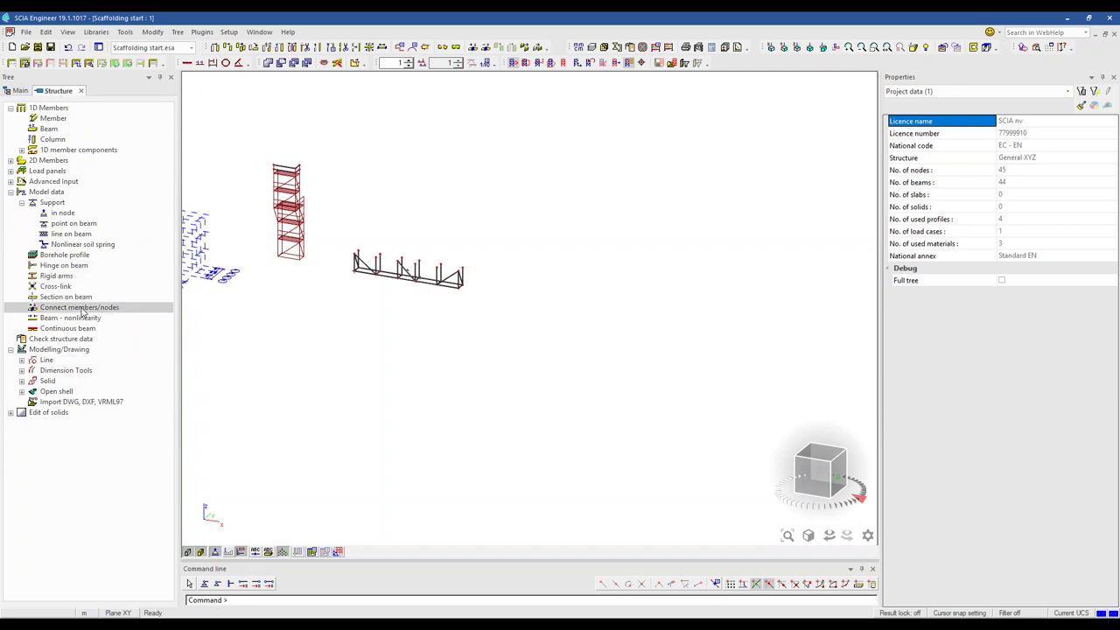
pyautogui.doubleClick(53, 181)
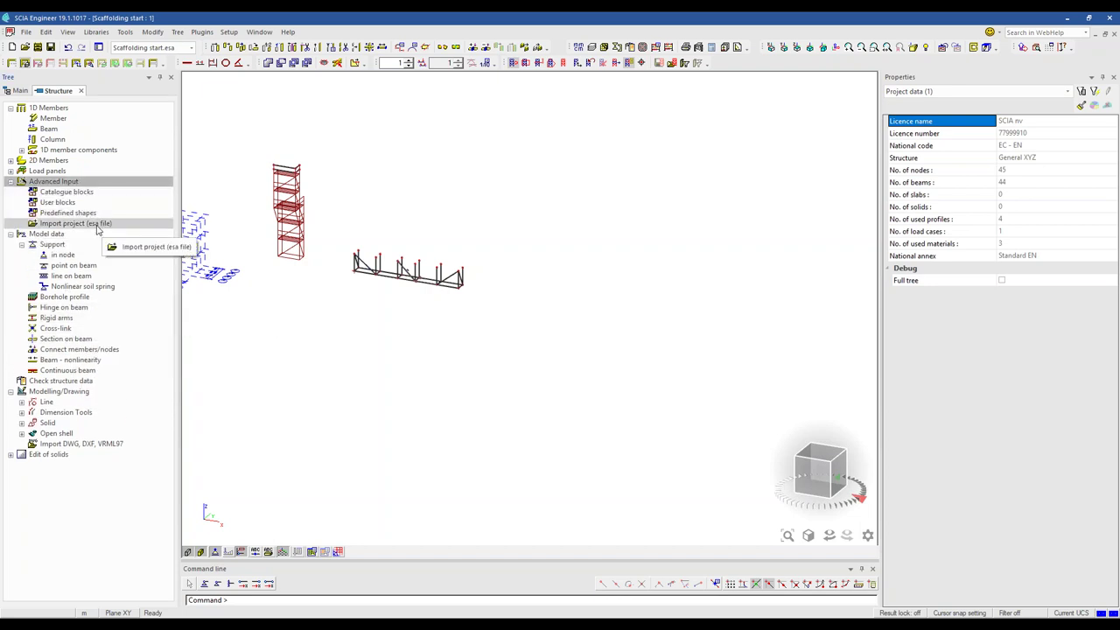
pyautogui.doubleClick(60, 202)
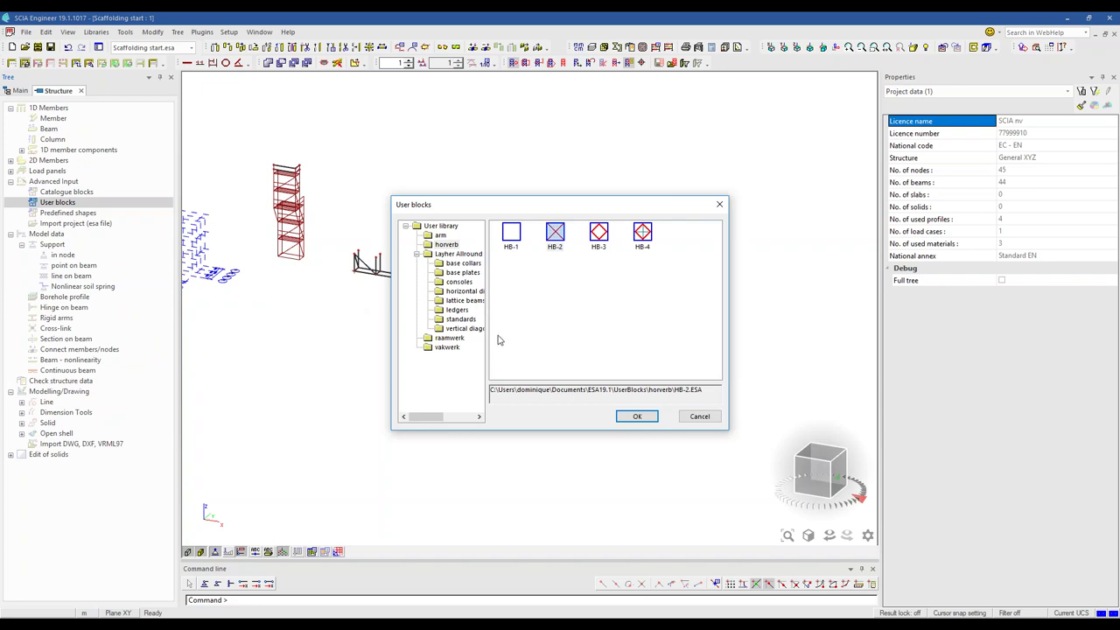
pyautogui.click(467, 302)
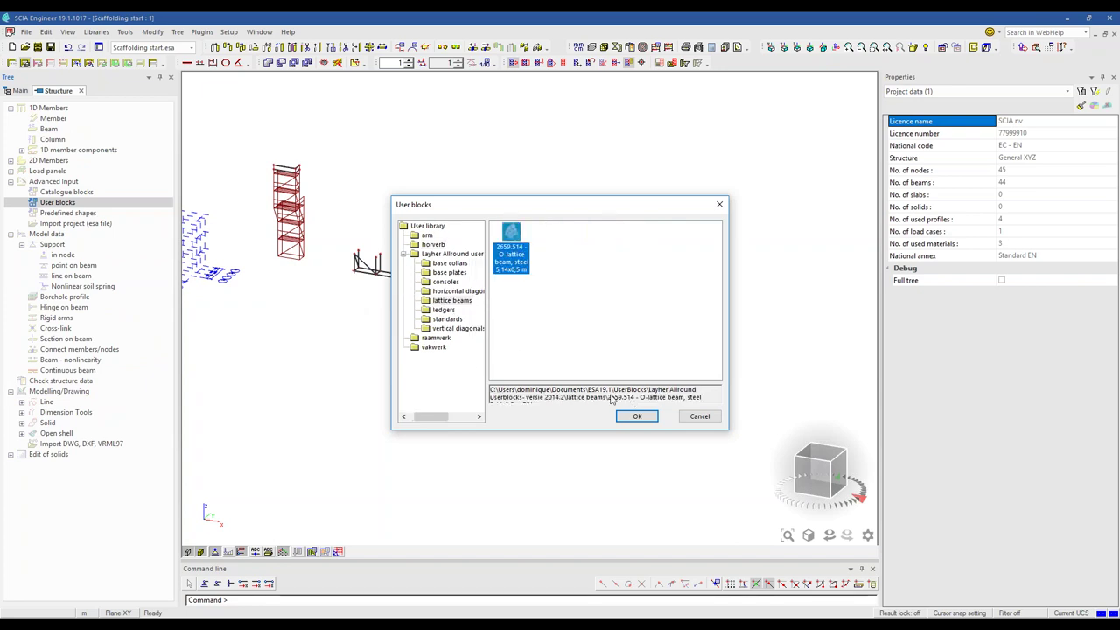
pyautogui.click(637, 415)
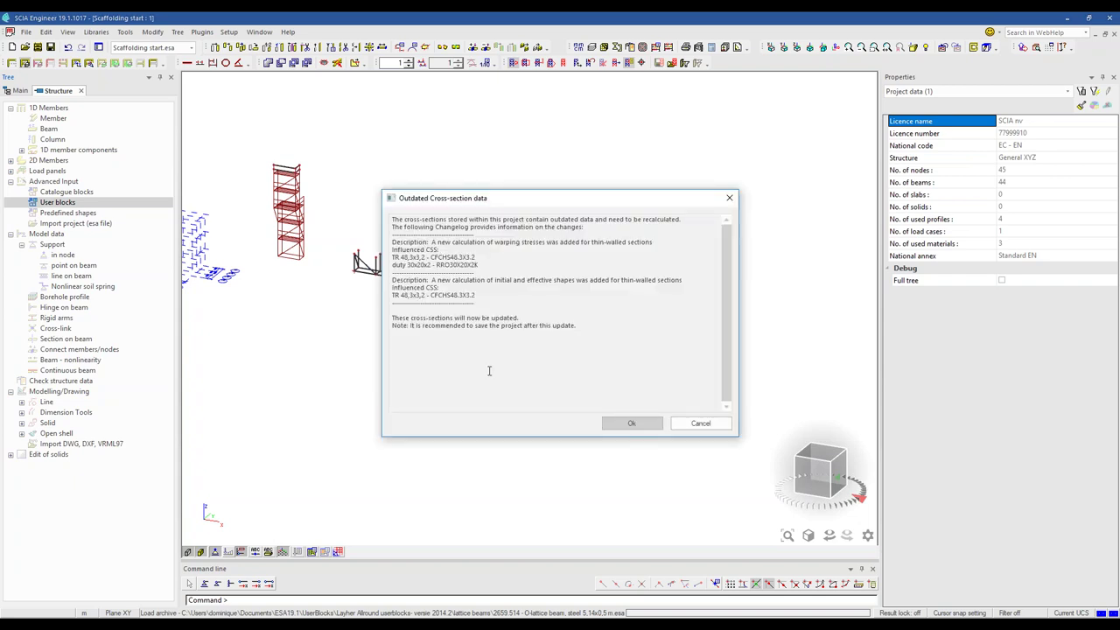
# Accept the cross-section update, import the block into the current layer, and place it once at the upper end of the scaffold base's rear end upright.
pyautogui.click(631, 423)
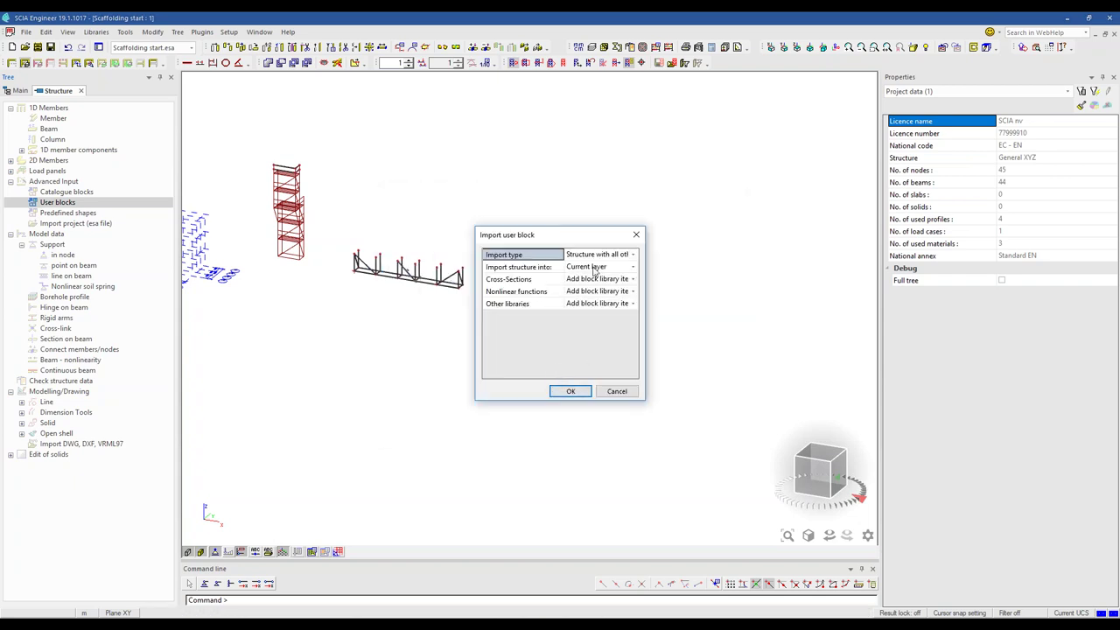
pyautogui.click(571, 391)
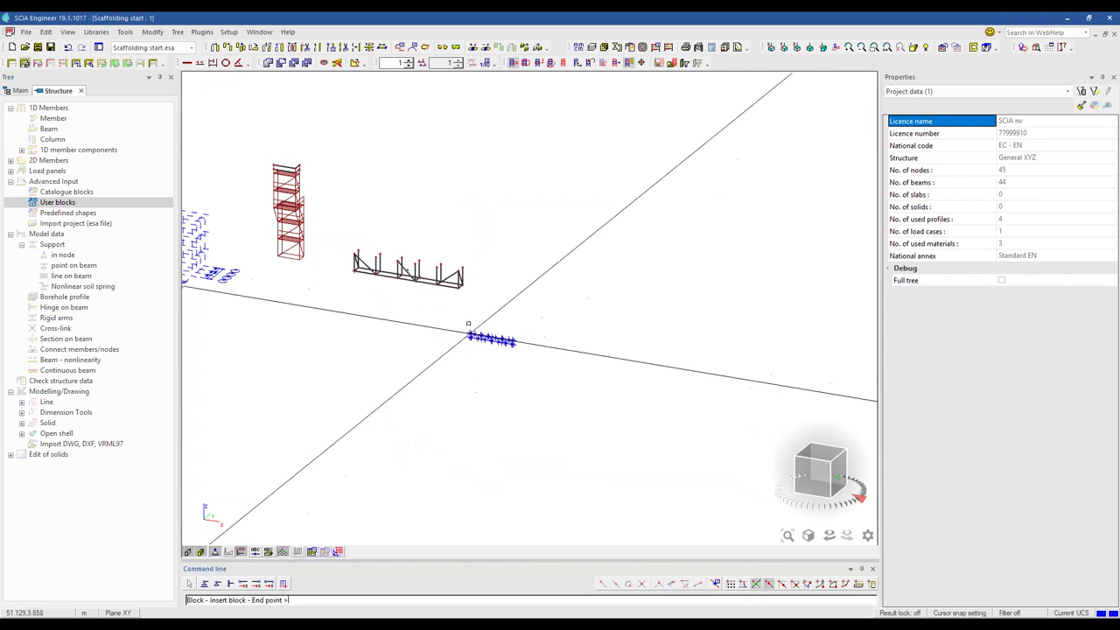
pyautogui.scroll(3, 461, 271)
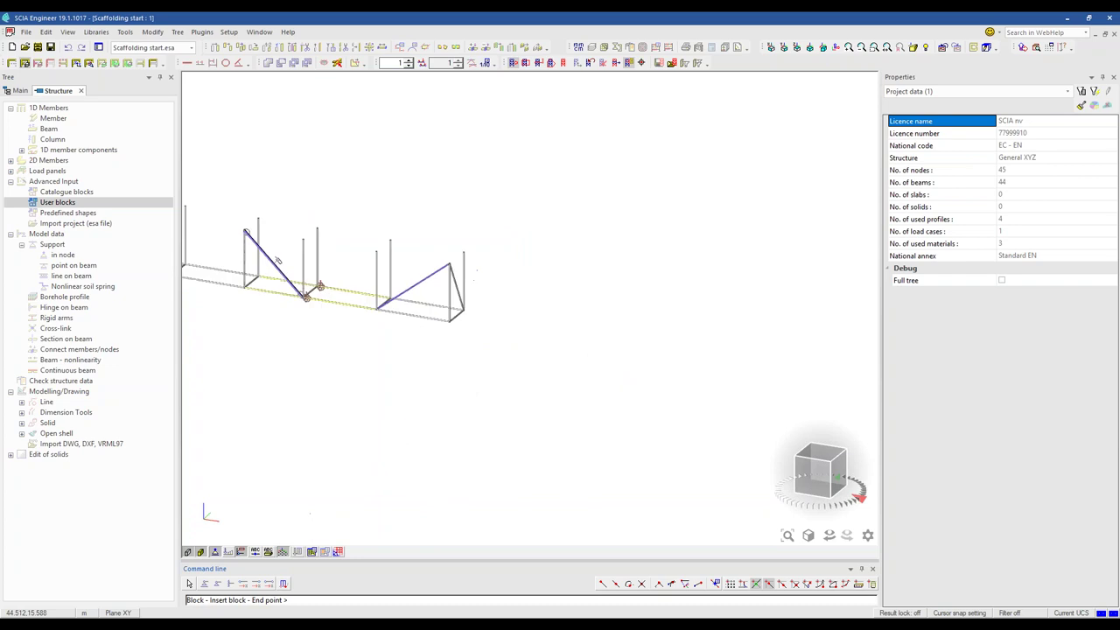
pyautogui.click(469, 255)
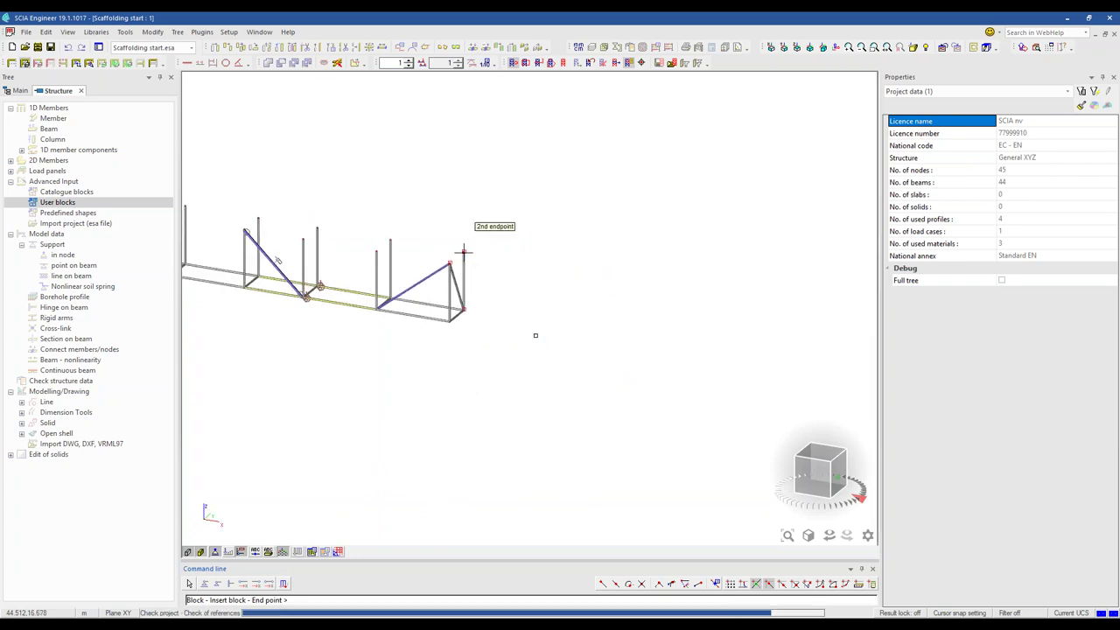
pyautogui.press('Escape')
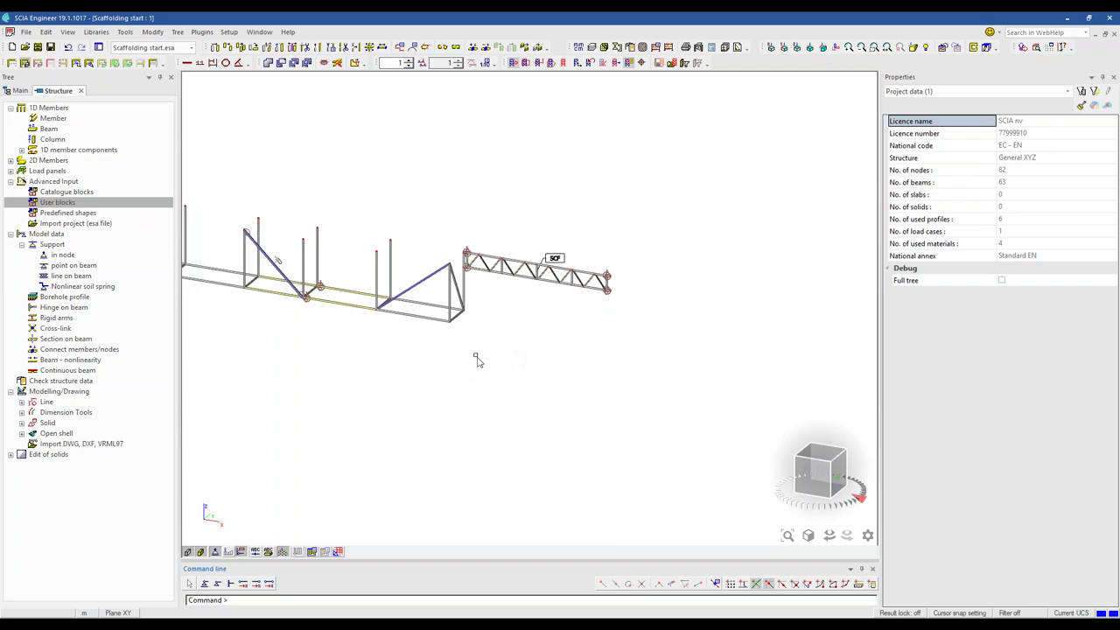
pyautogui.scroll(-3, 477, 354)
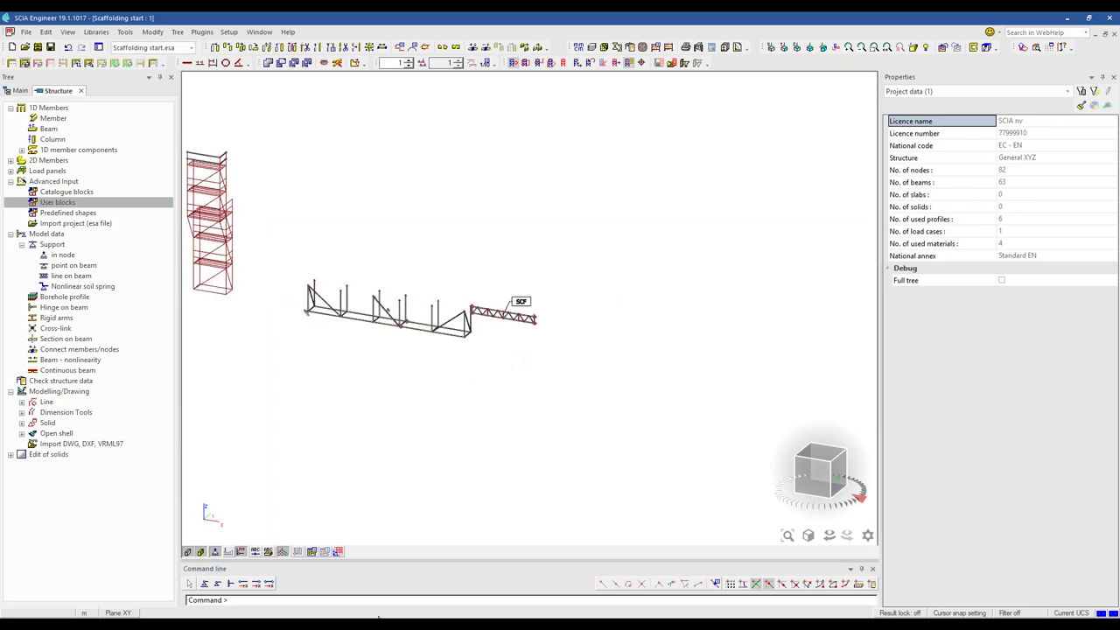
# Switch to the Scaffolding design presentation in PowerPoint.
pyautogui.hotkey('alt', 'Tab')
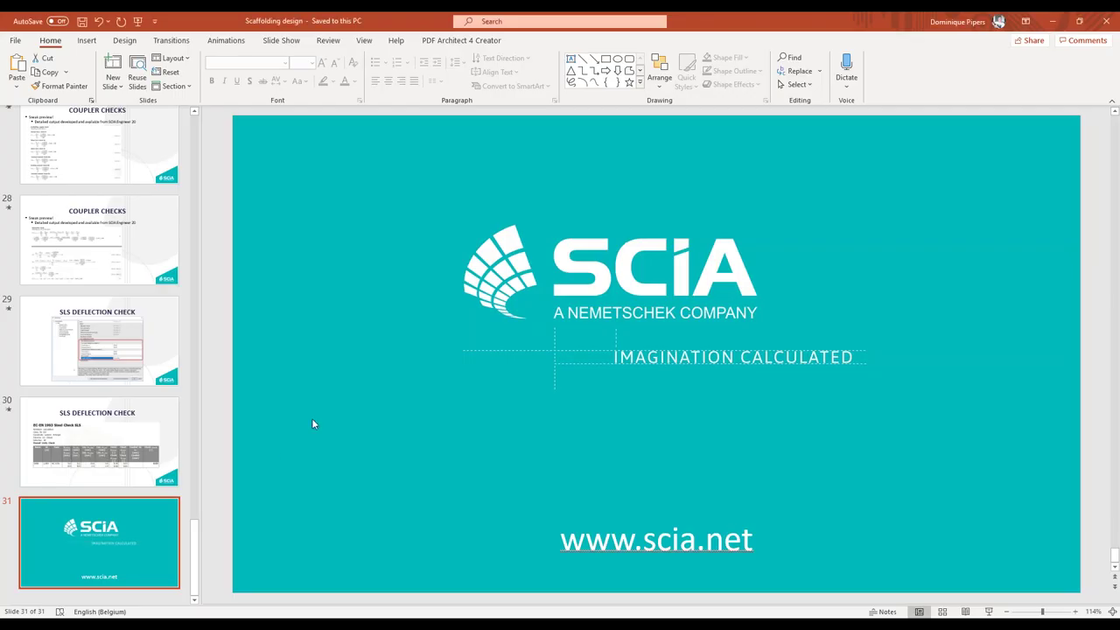